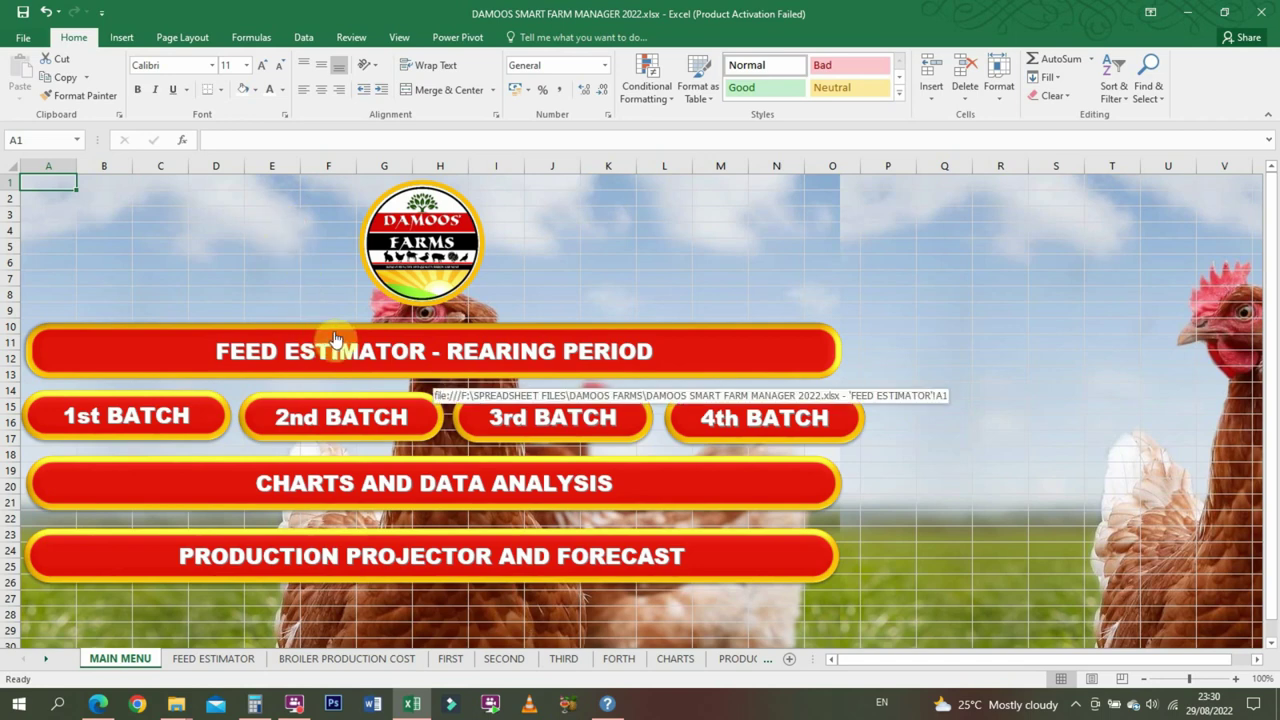
- Shift the Damoos Farms logo slightly to the right above the main menu's Feed Estimator banner
click(262, 309)
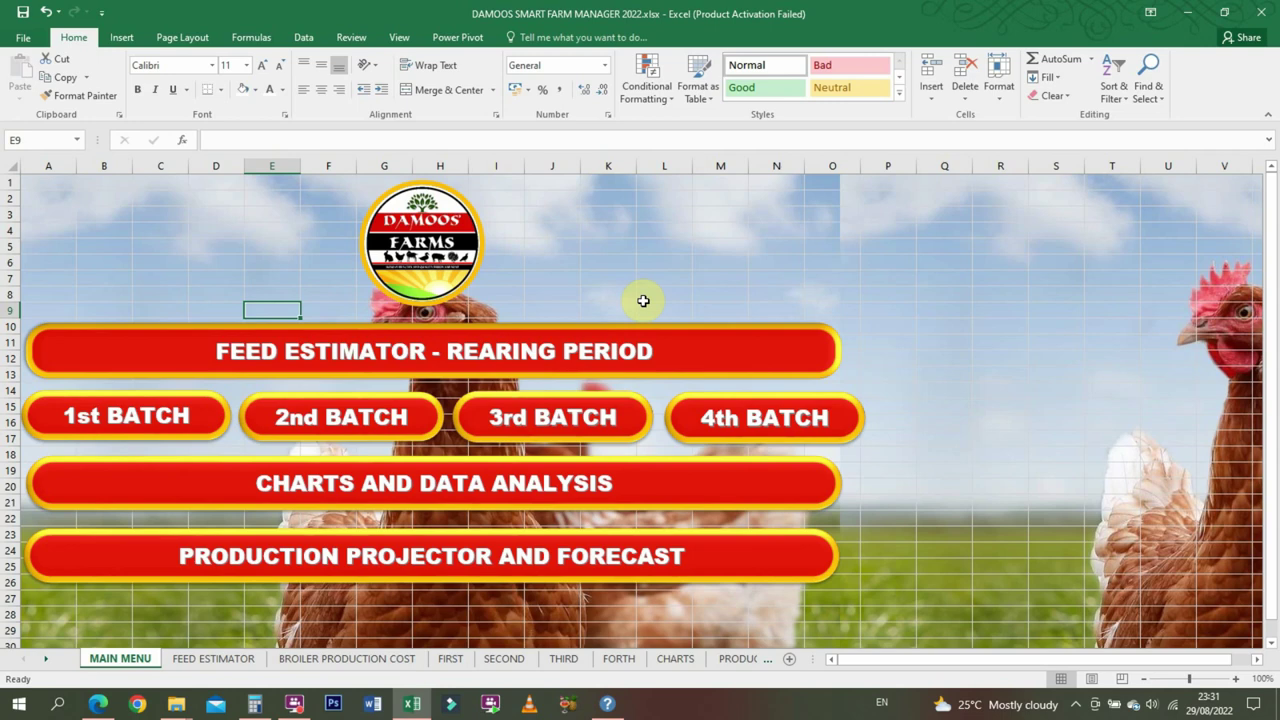
drag(450, 266, 458, 268)
click(458, 268)
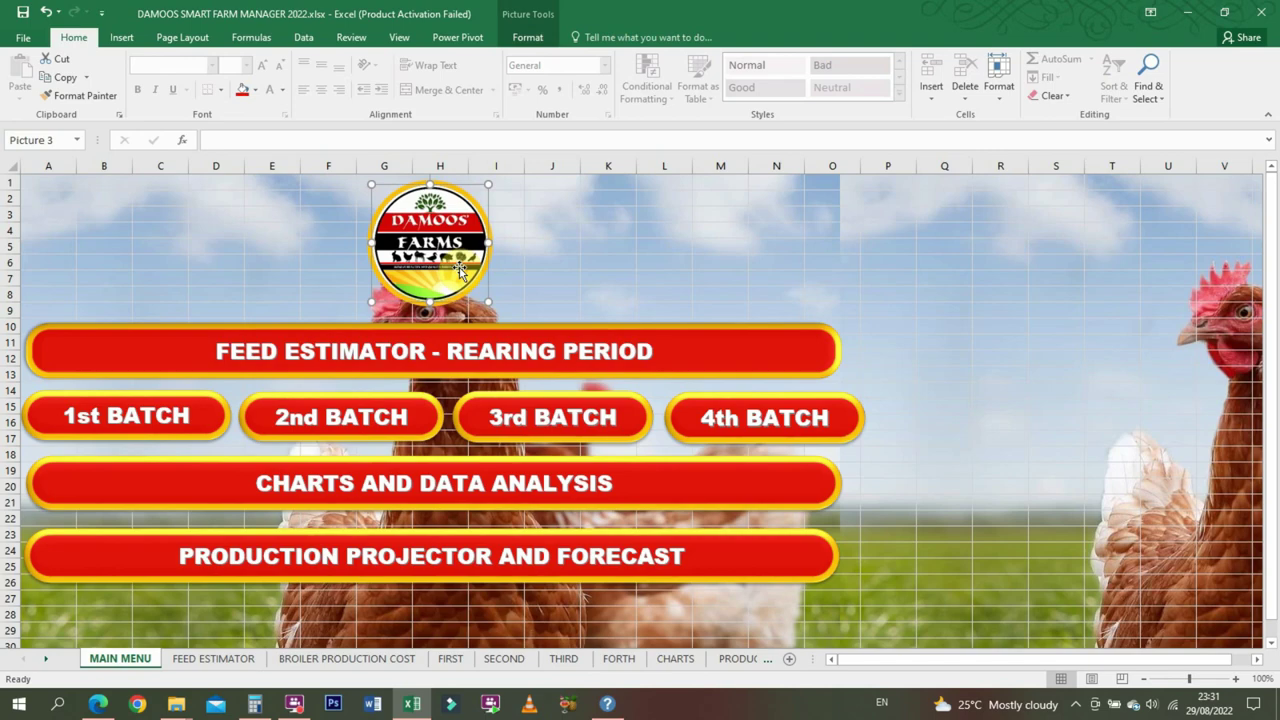
click(586, 258)
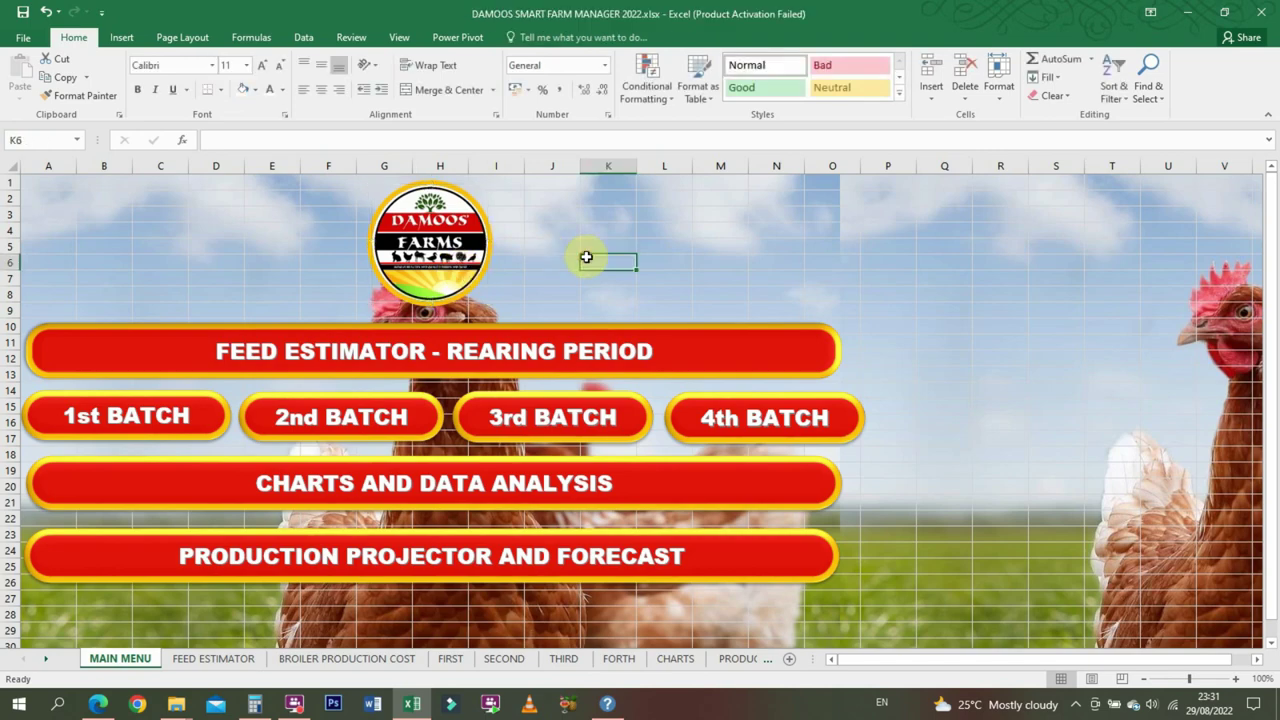
- Open the rearing-period feed estimator from the main menu and set the week 1 number of birds to 2000
click(336, 358)
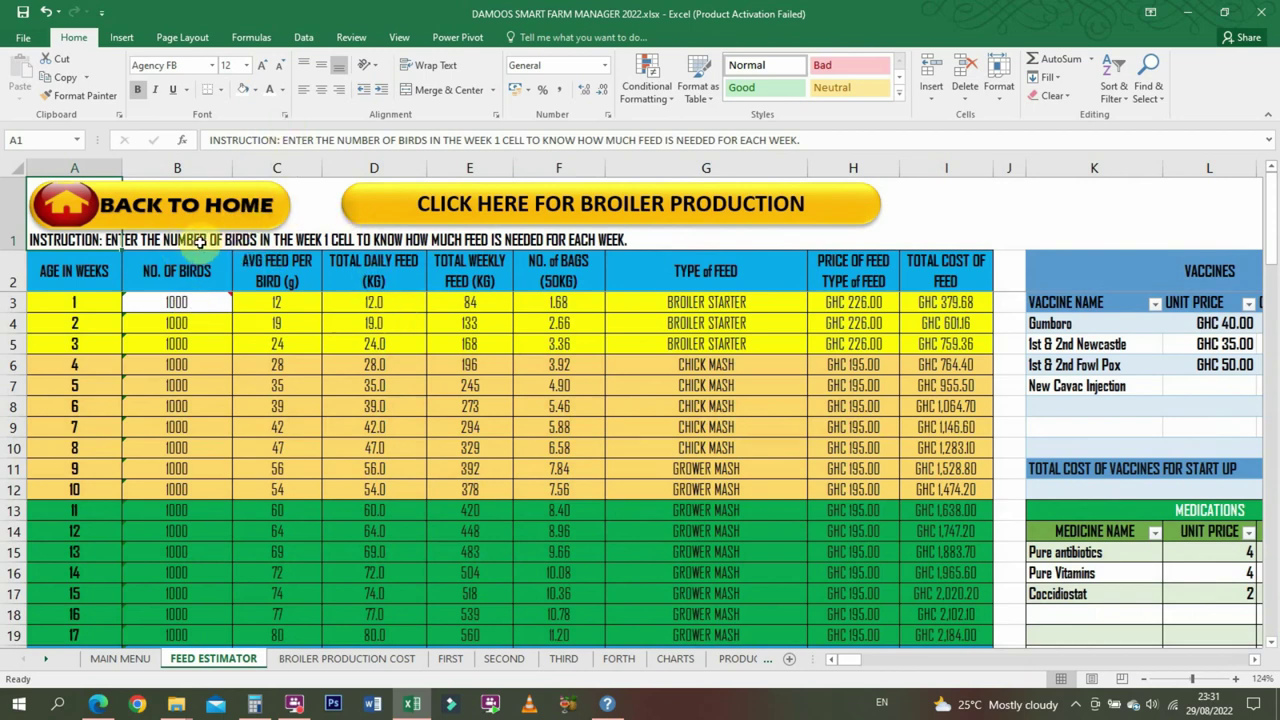
click(189, 302)
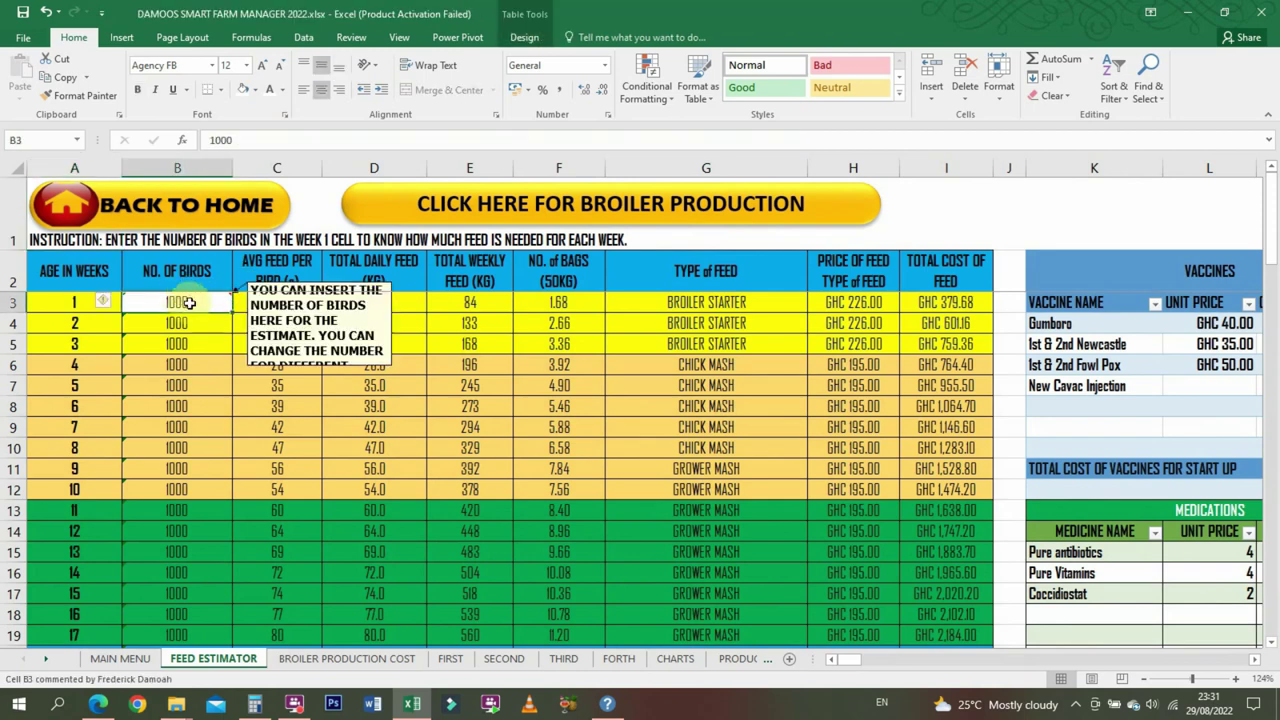
text(200)
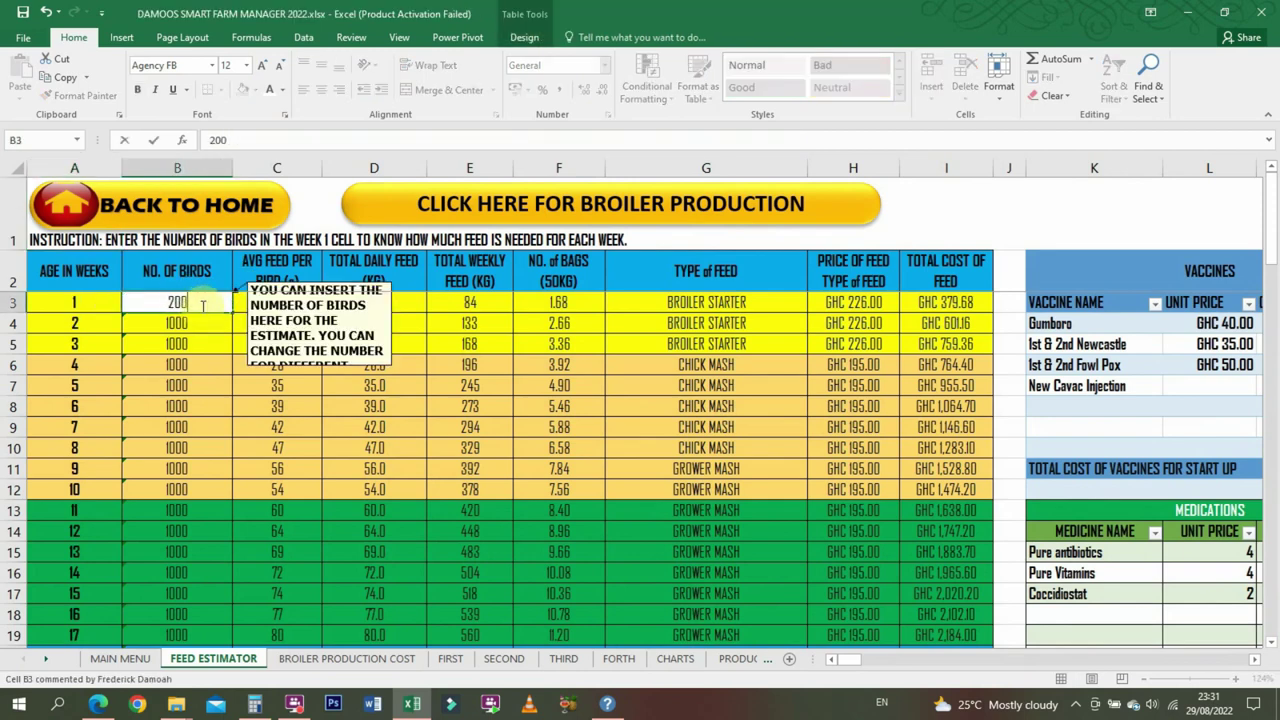
text(0)
key(ctrl+Return)
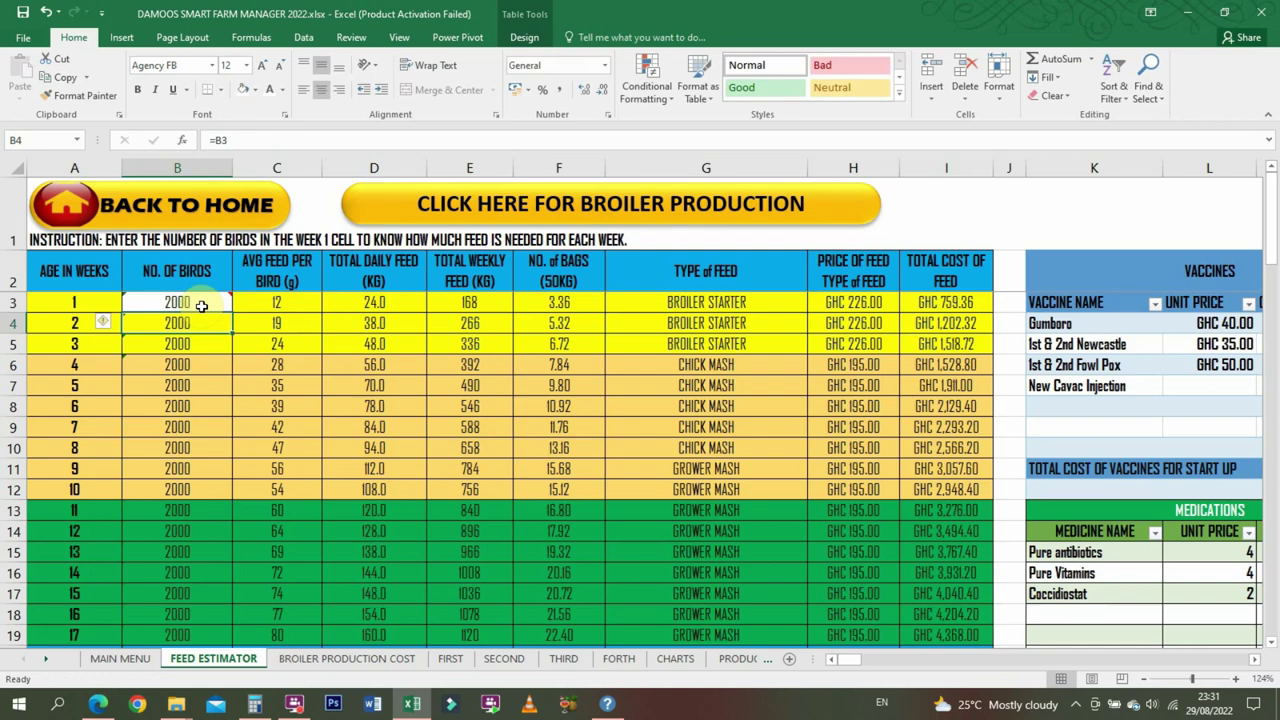
- Try 100 and 300 as the number of birds in the week 1 cell
text(100)
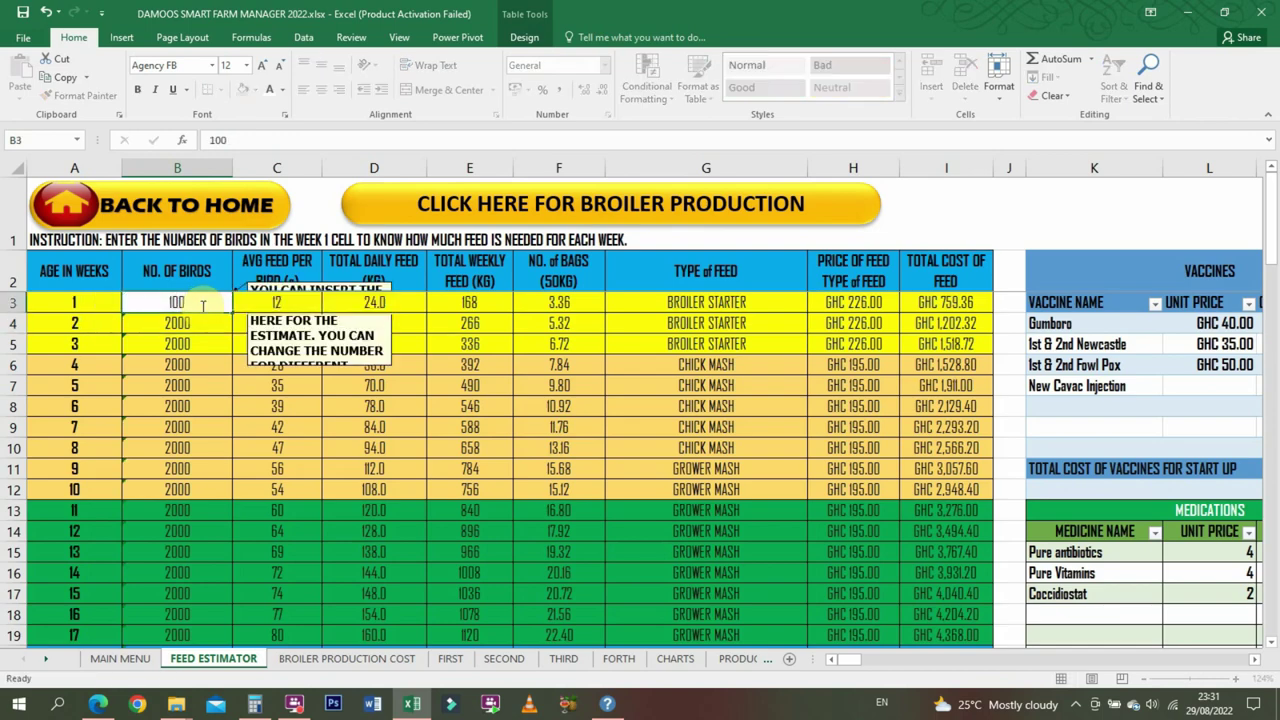
key(Return)
click(201, 305)
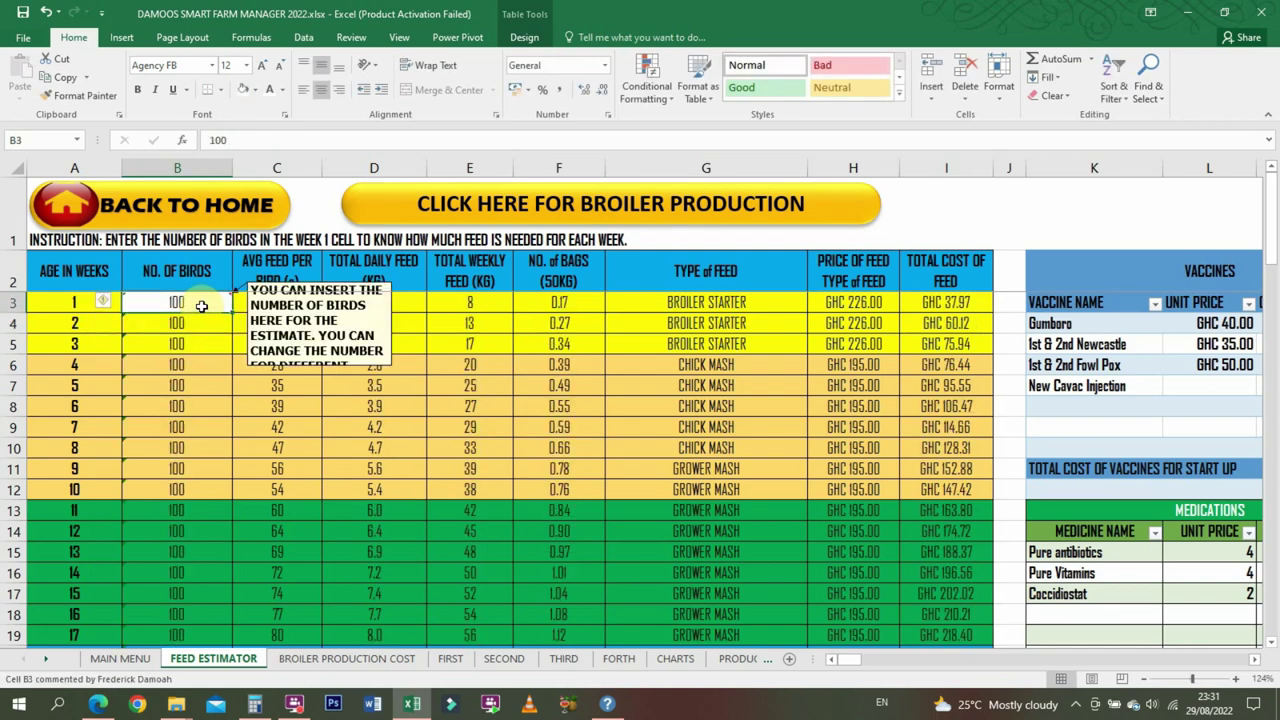
text(300)
key(Return)
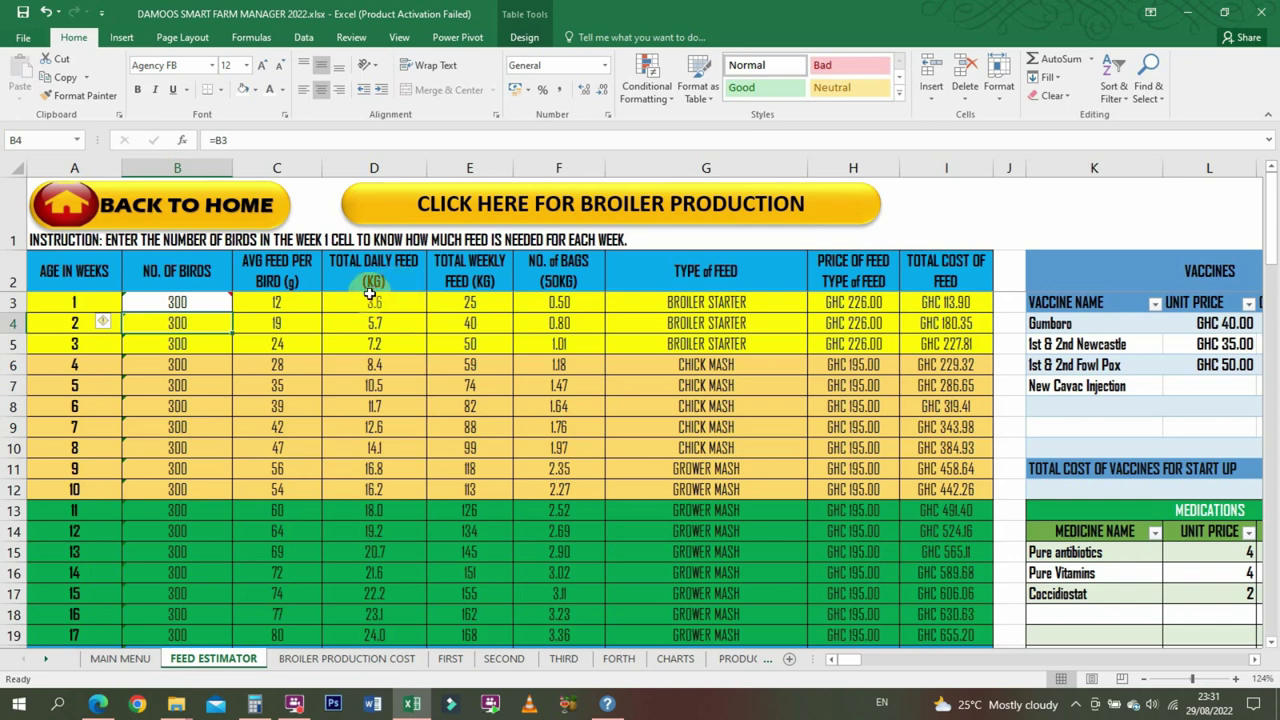
- Set the number of birds in the week 1 cell to 2000
click(204, 301)
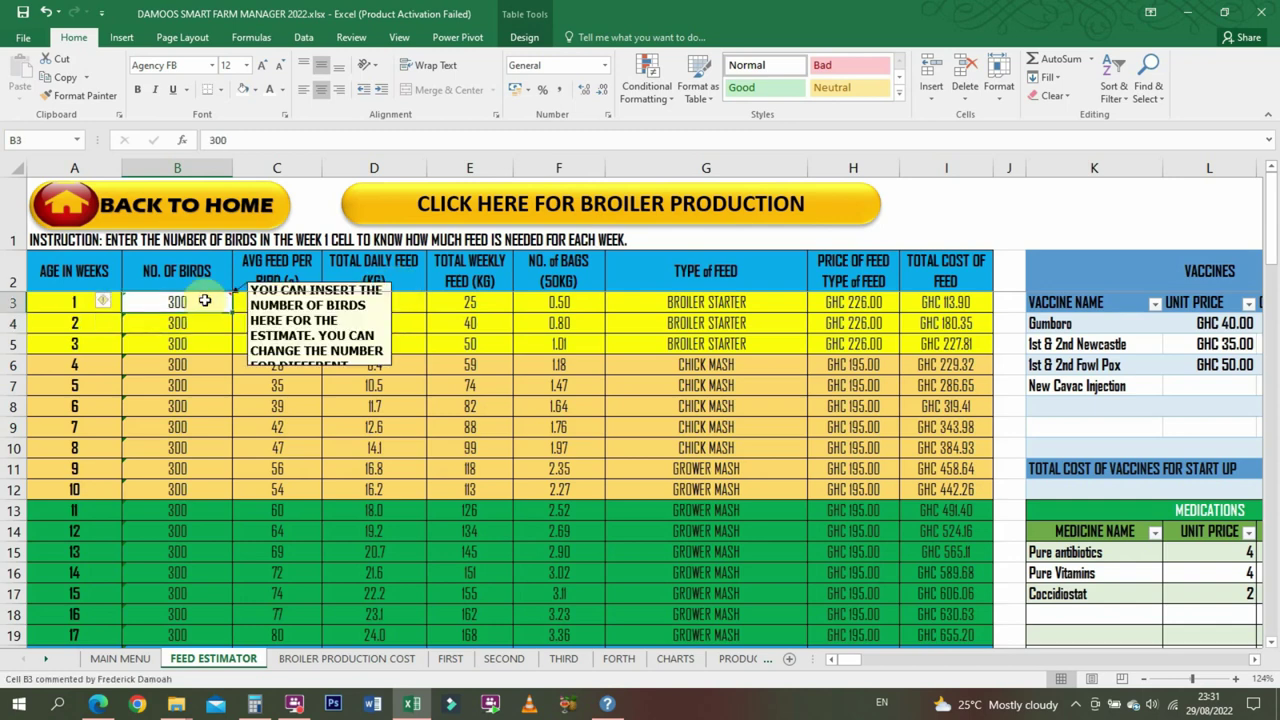
text(10)
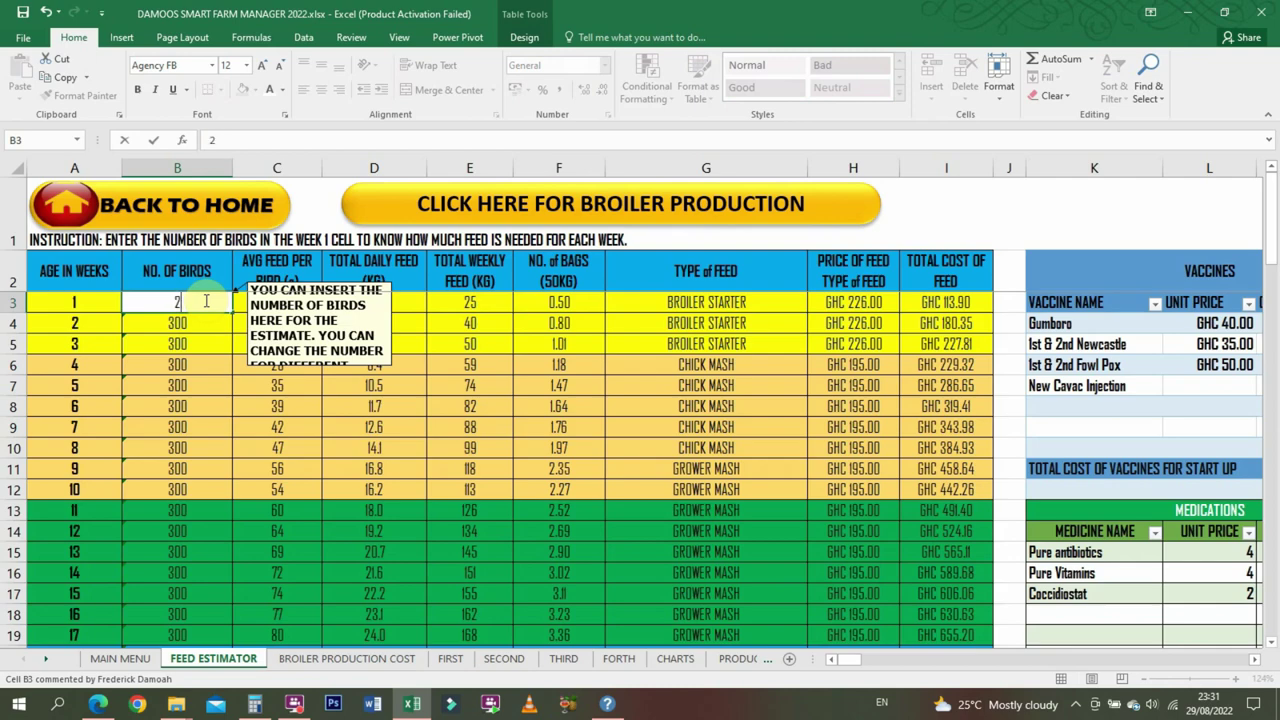
key(Return)
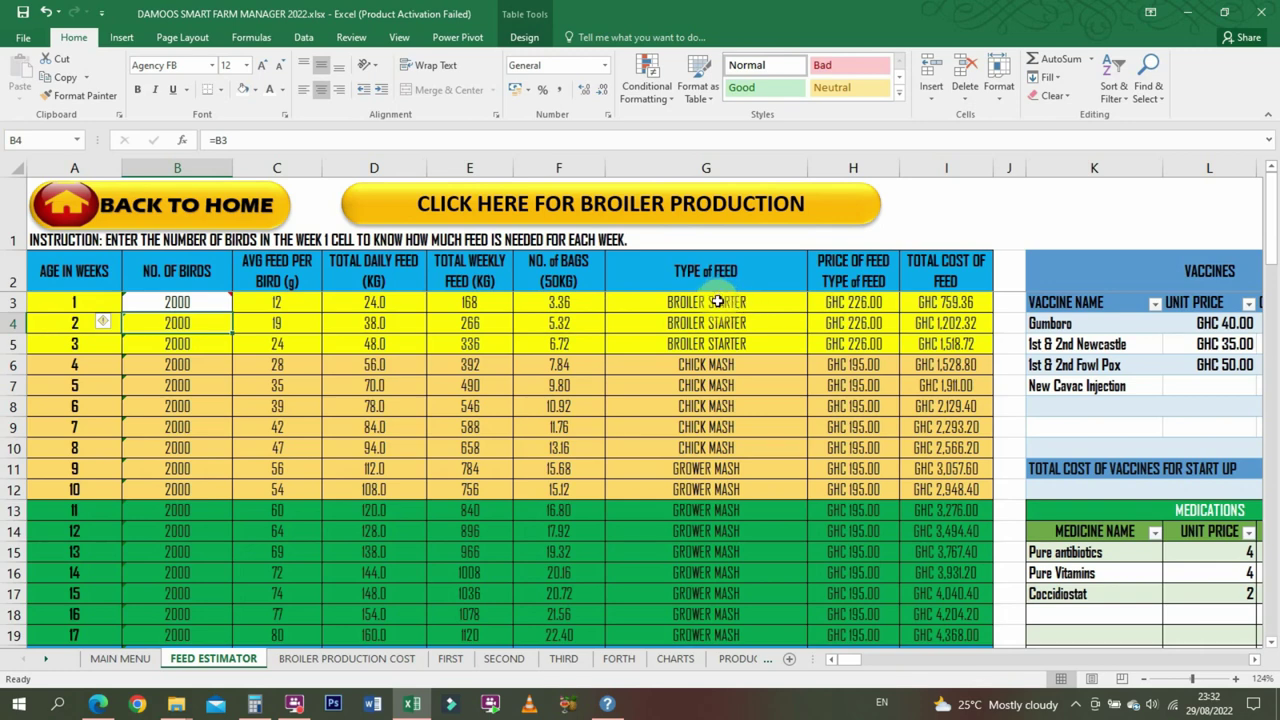
- Examine the feed type, feed price, number of bags and total cost of feed for weeks 1 to 3
click(718, 305)
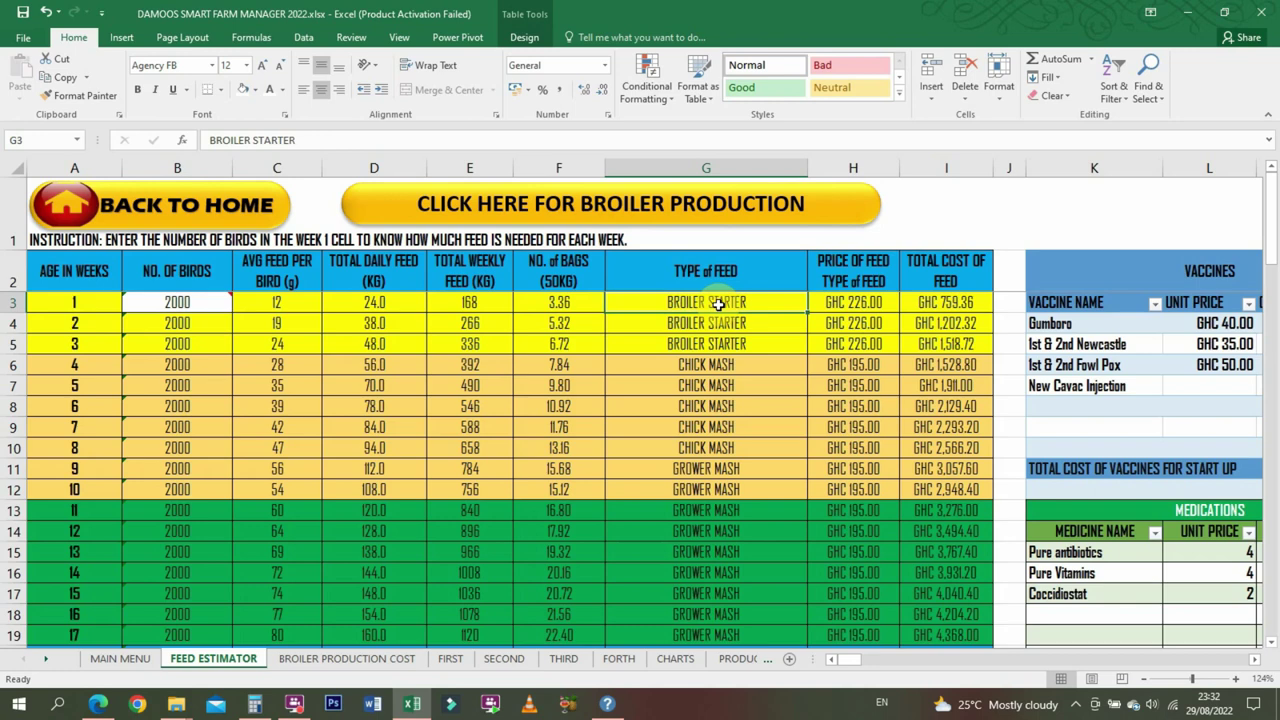
key(Right)
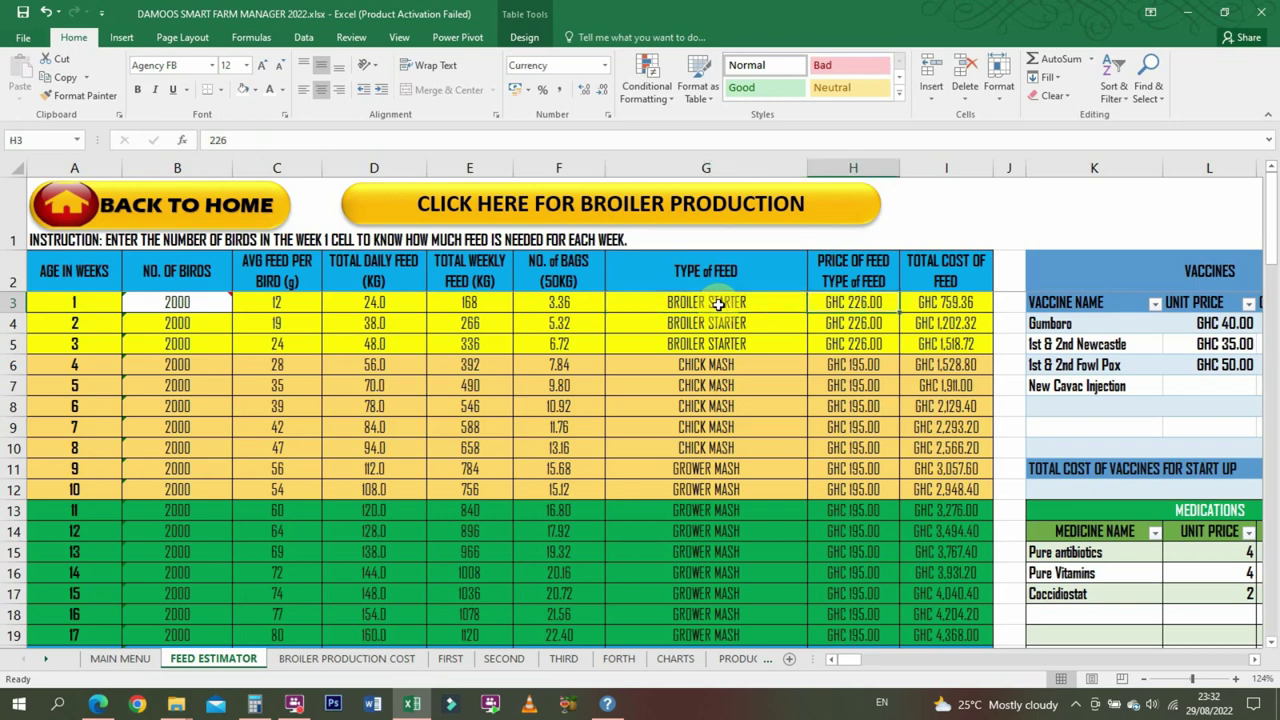
key(Right)
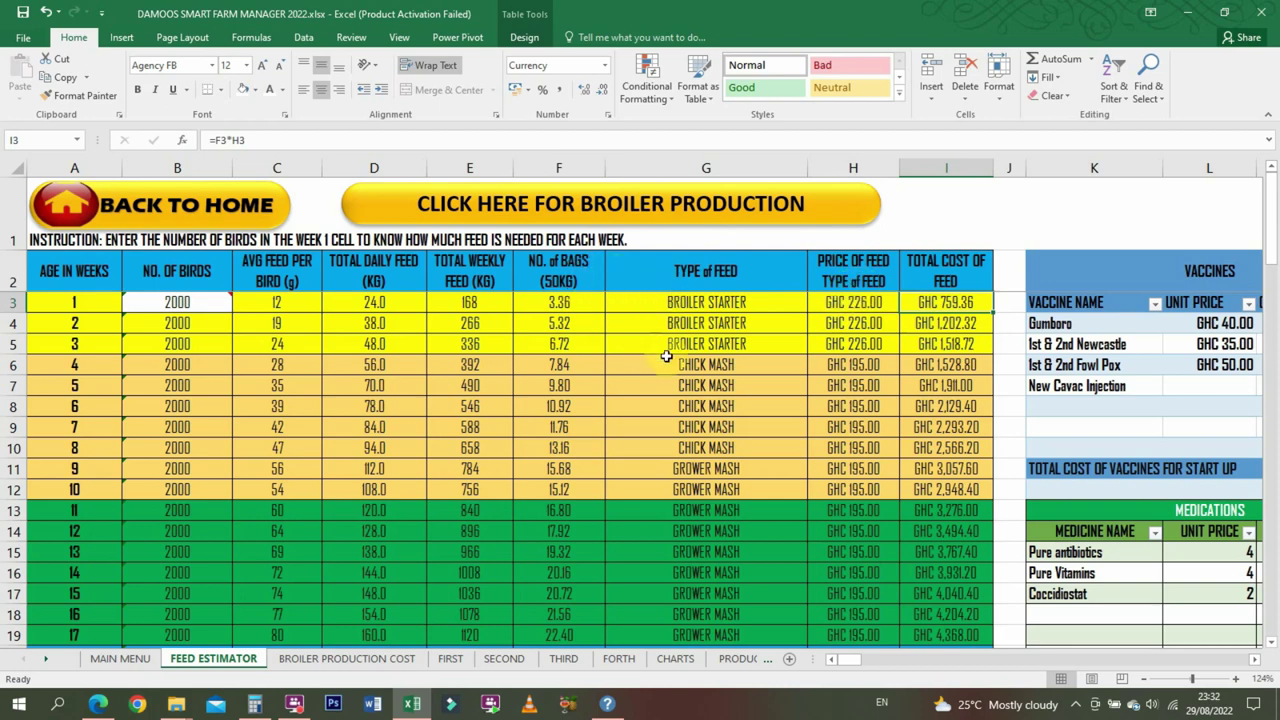
click(557, 303)
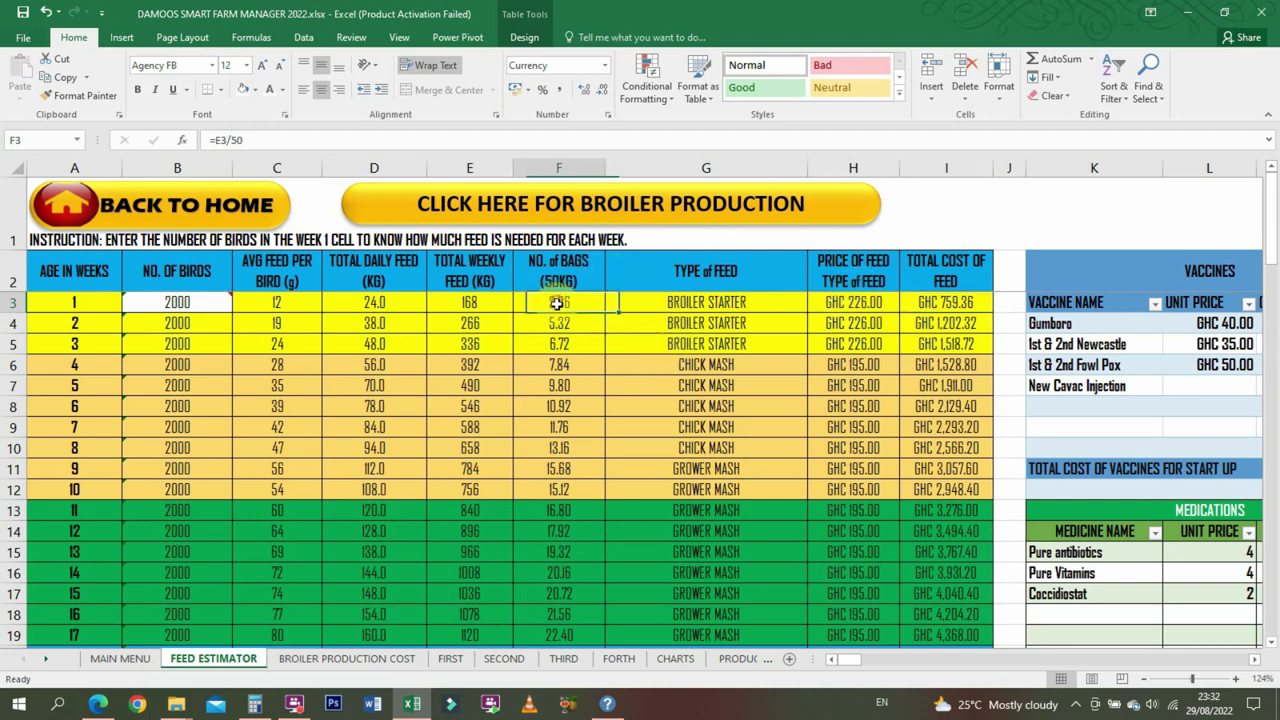
drag(557, 303, 557, 347)
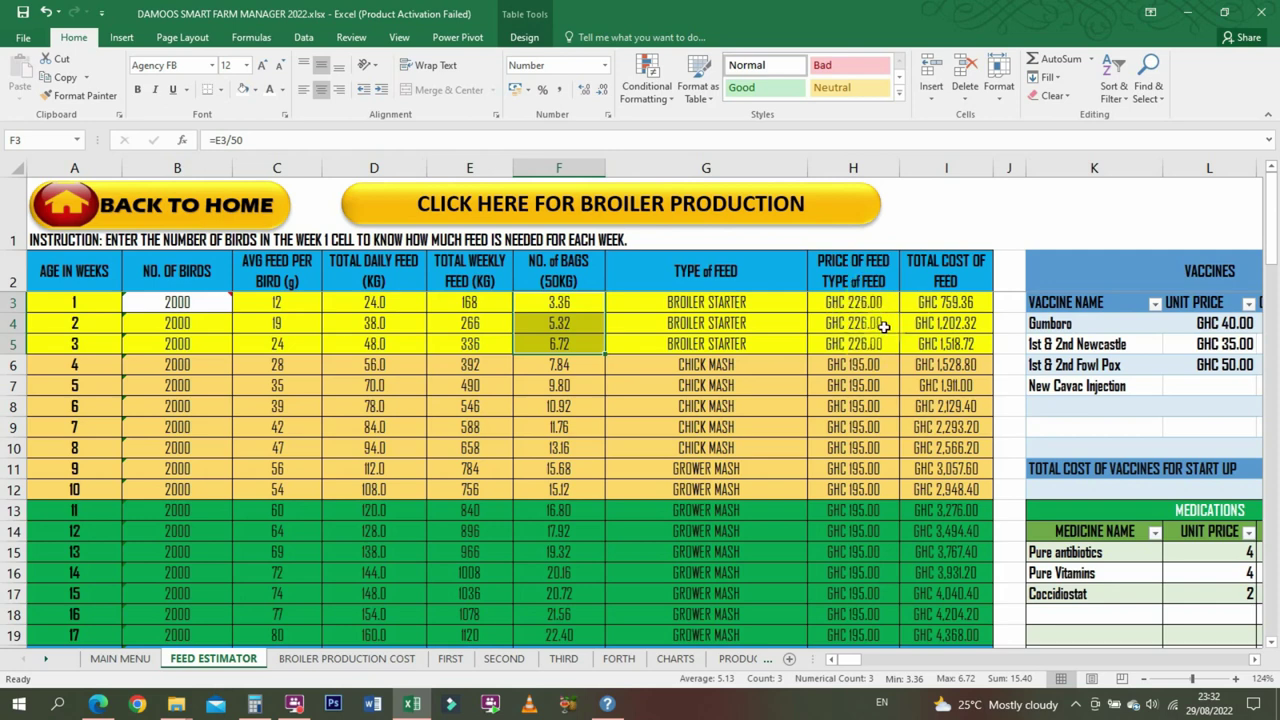
drag(943, 300, 941, 343)
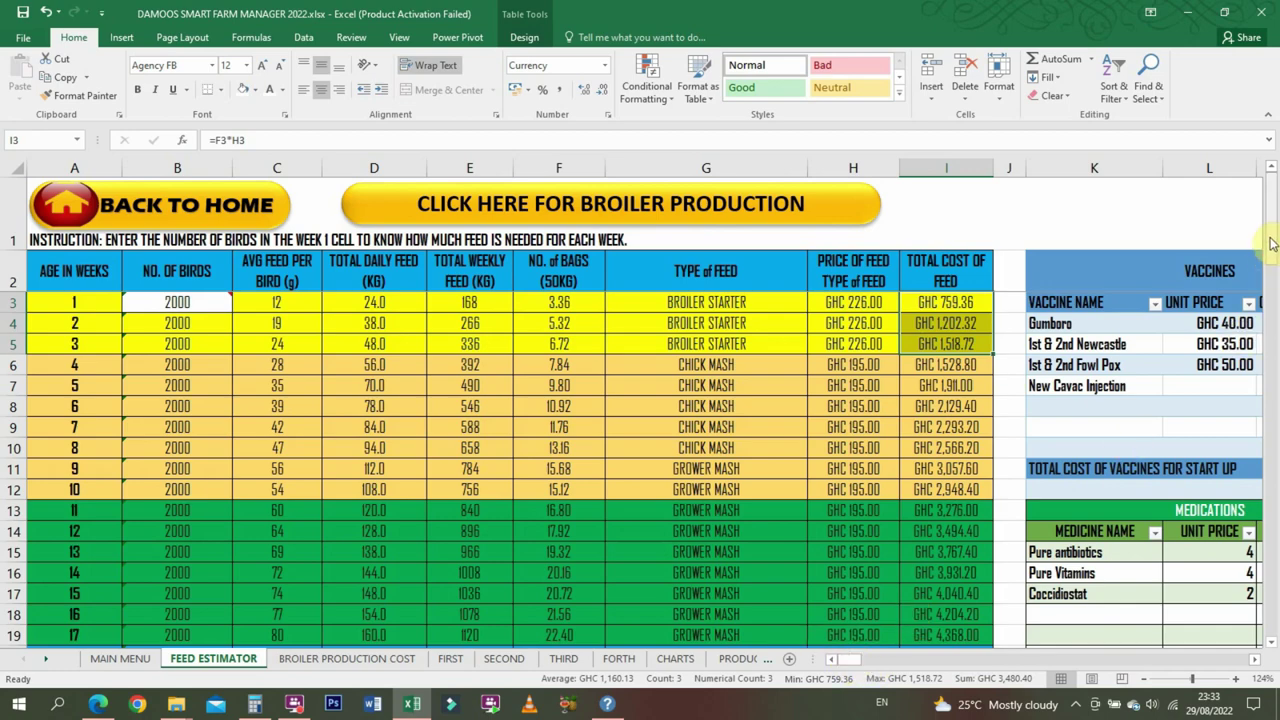
drag(1271, 245, 1270, 142)
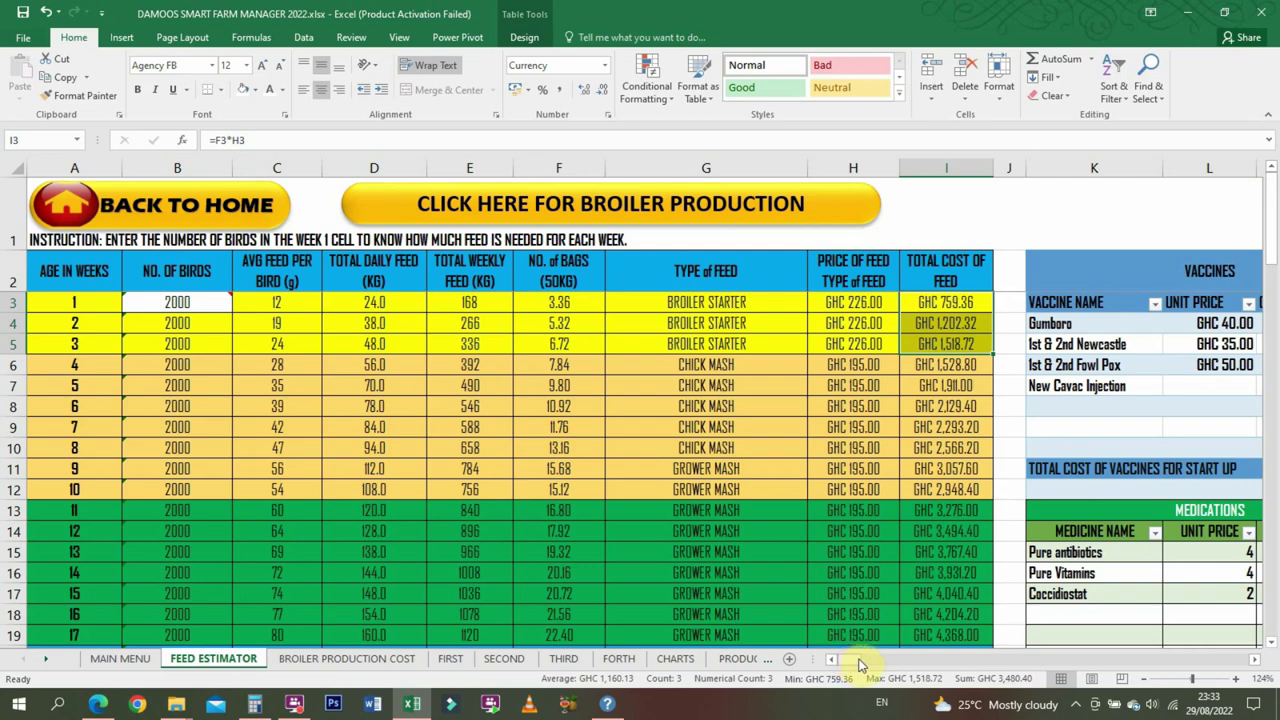
- Examine the vaccines, medications and summary tables, including the medicine names already listed
drag(850, 661, 863, 660)
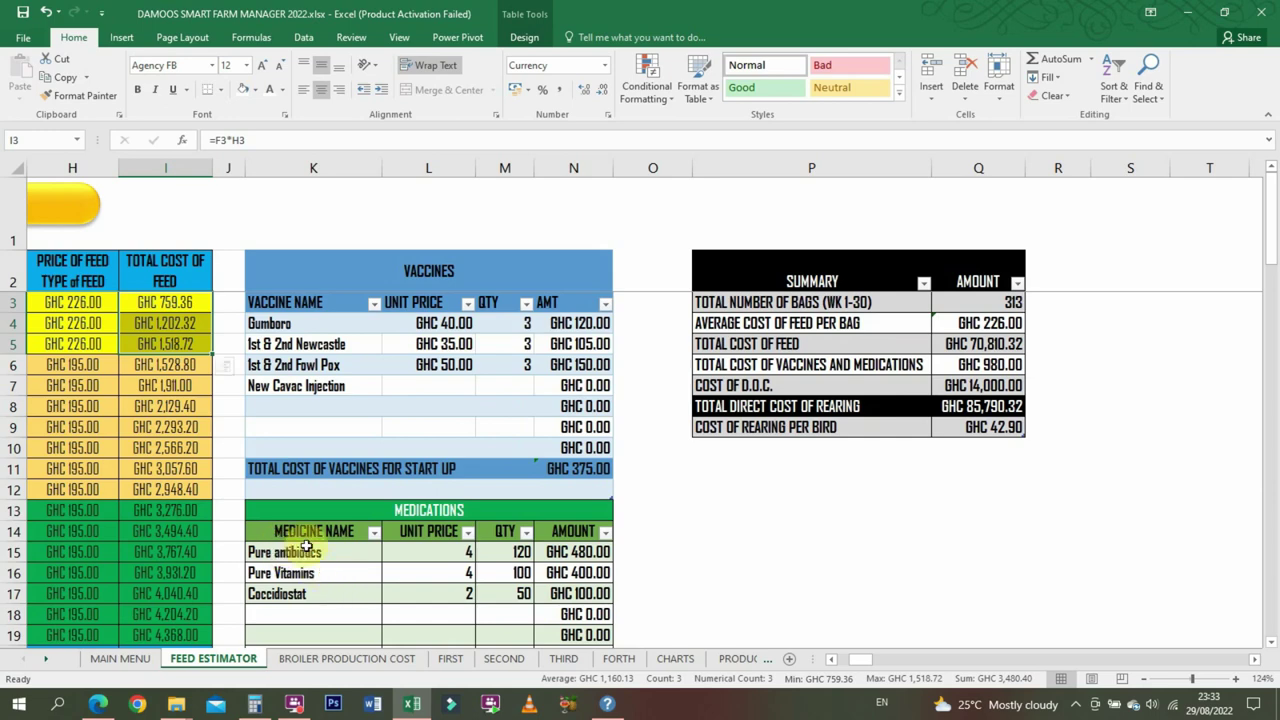
drag(298, 512, 308, 529)
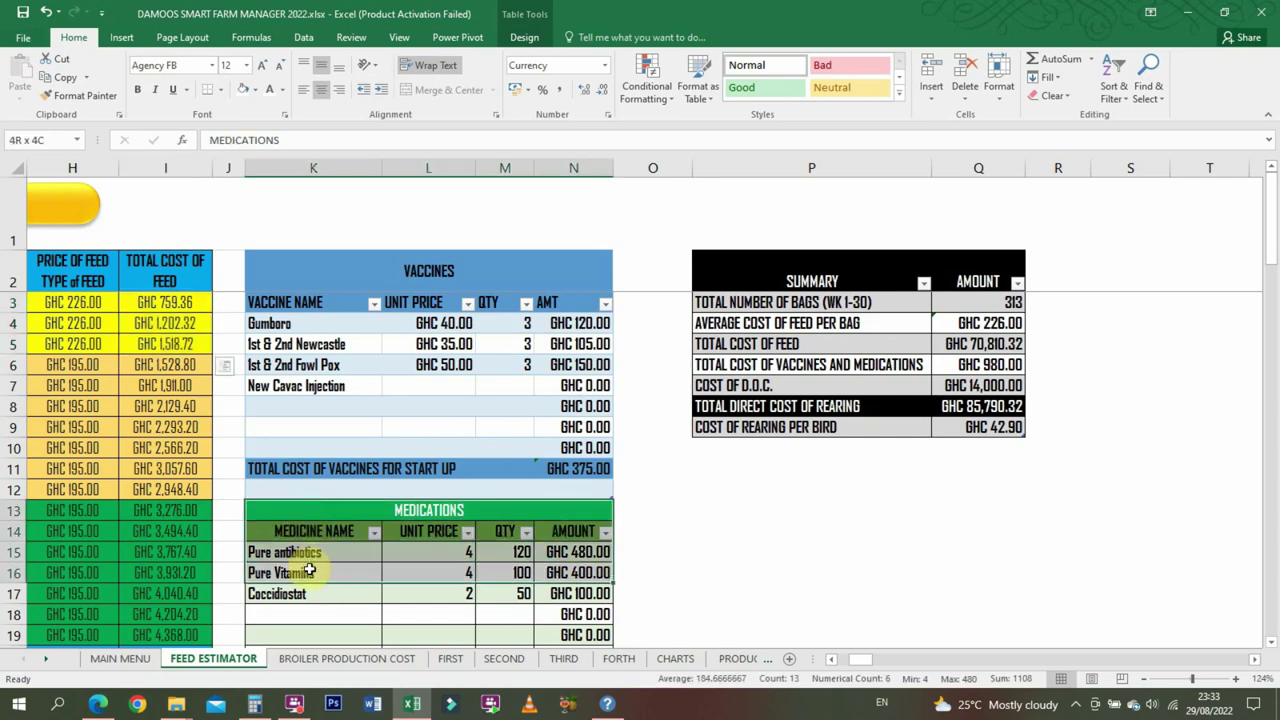
drag(310, 570, 335, 597)
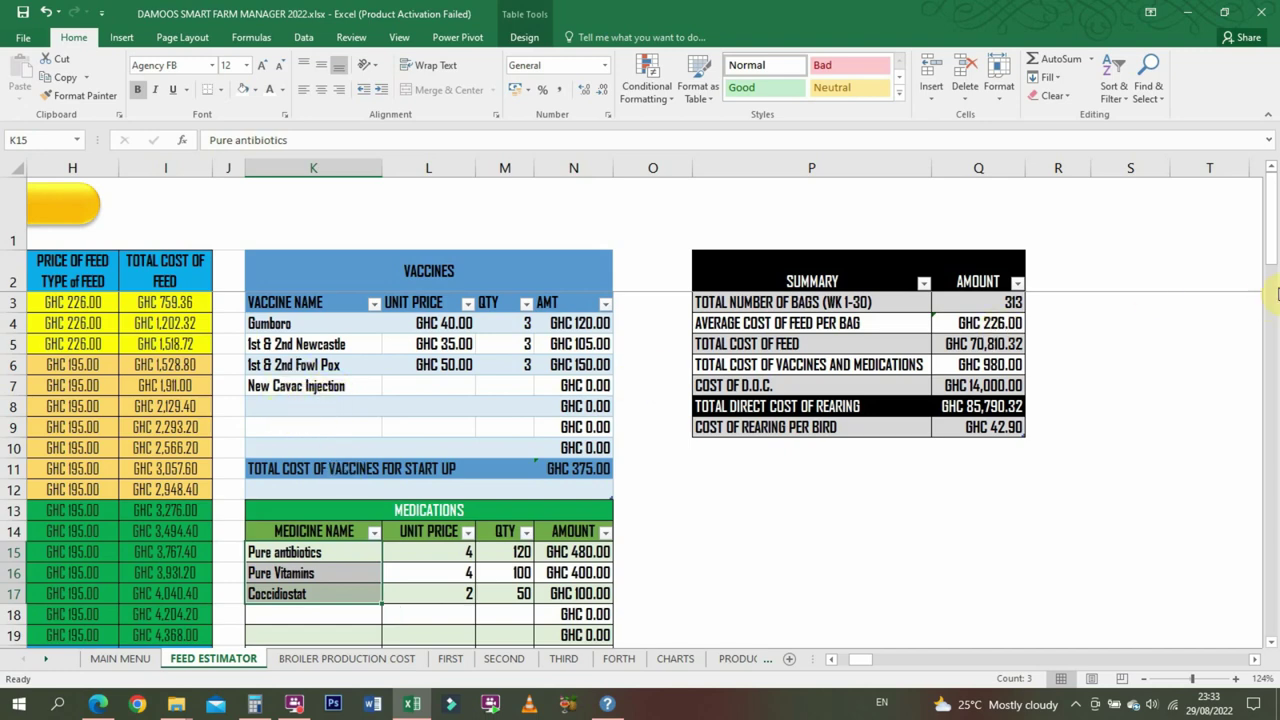
- Add Dewormer below Coccidiostat in the Medications table with a unit price of 2
drag(1273, 240, 1275, 290)
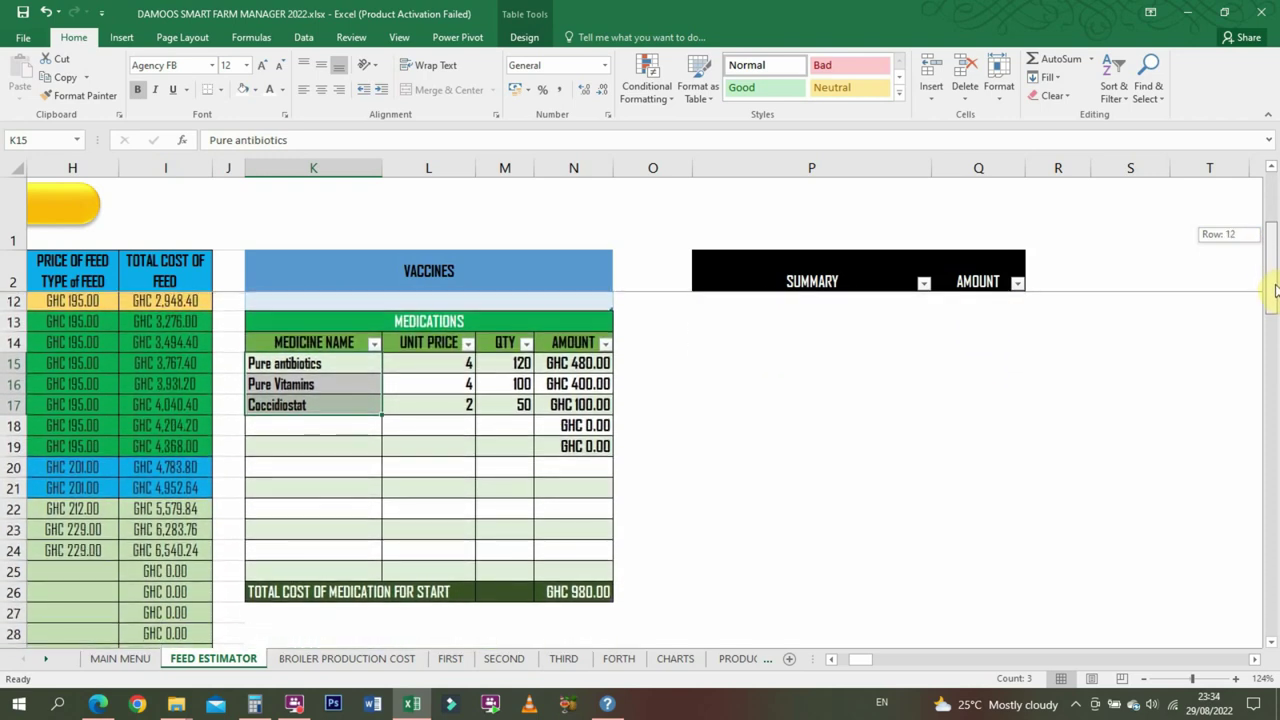
drag(1275, 290, 1272, 290)
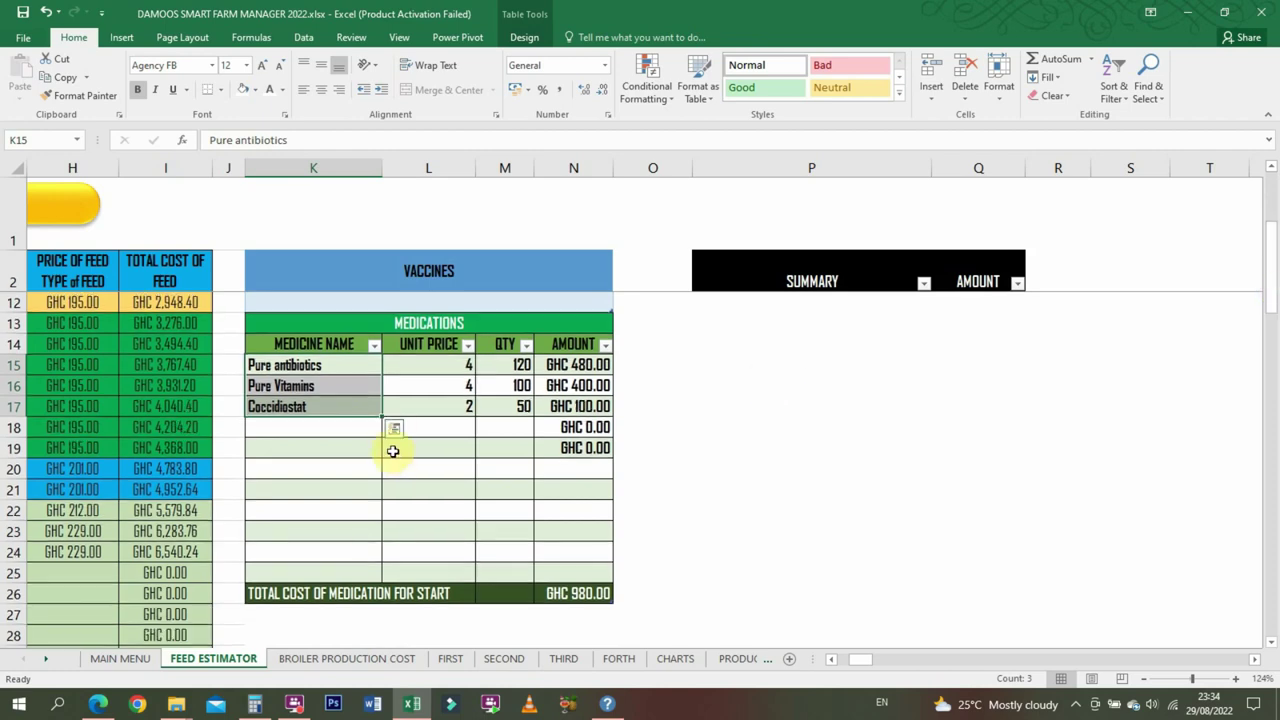
click(332, 430)
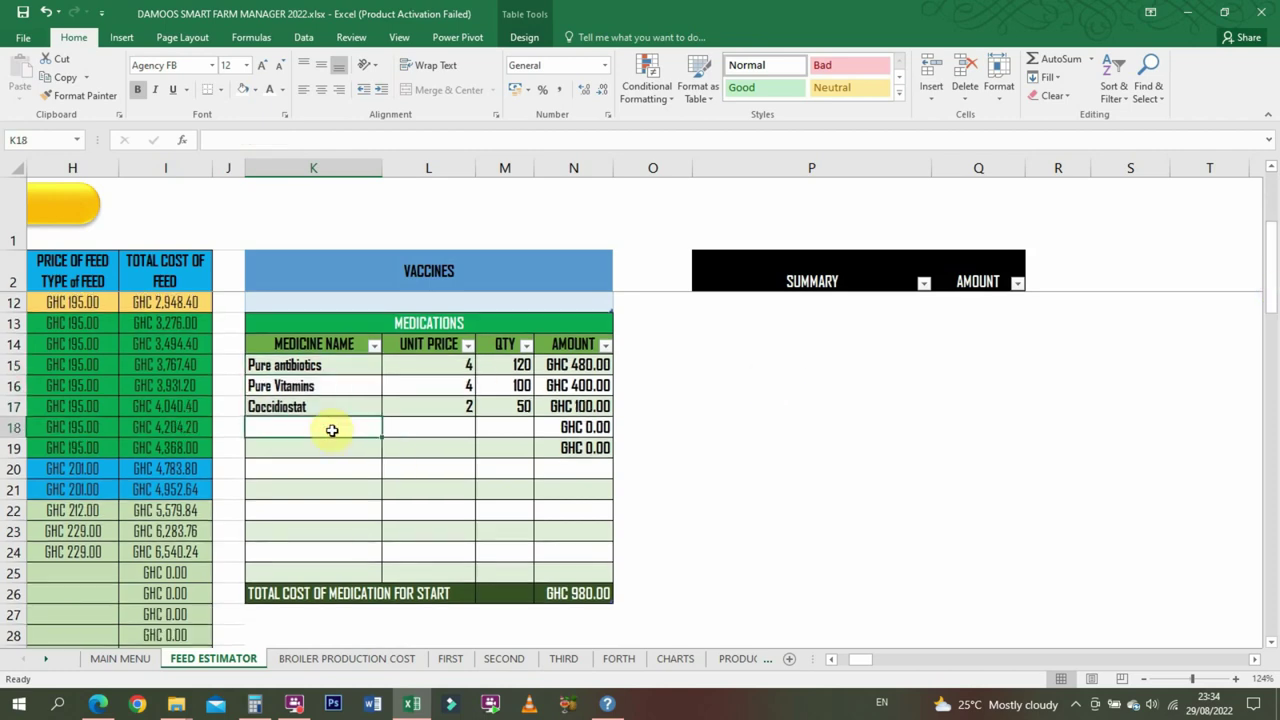
text(d)
key(BackSpace)
text(D)
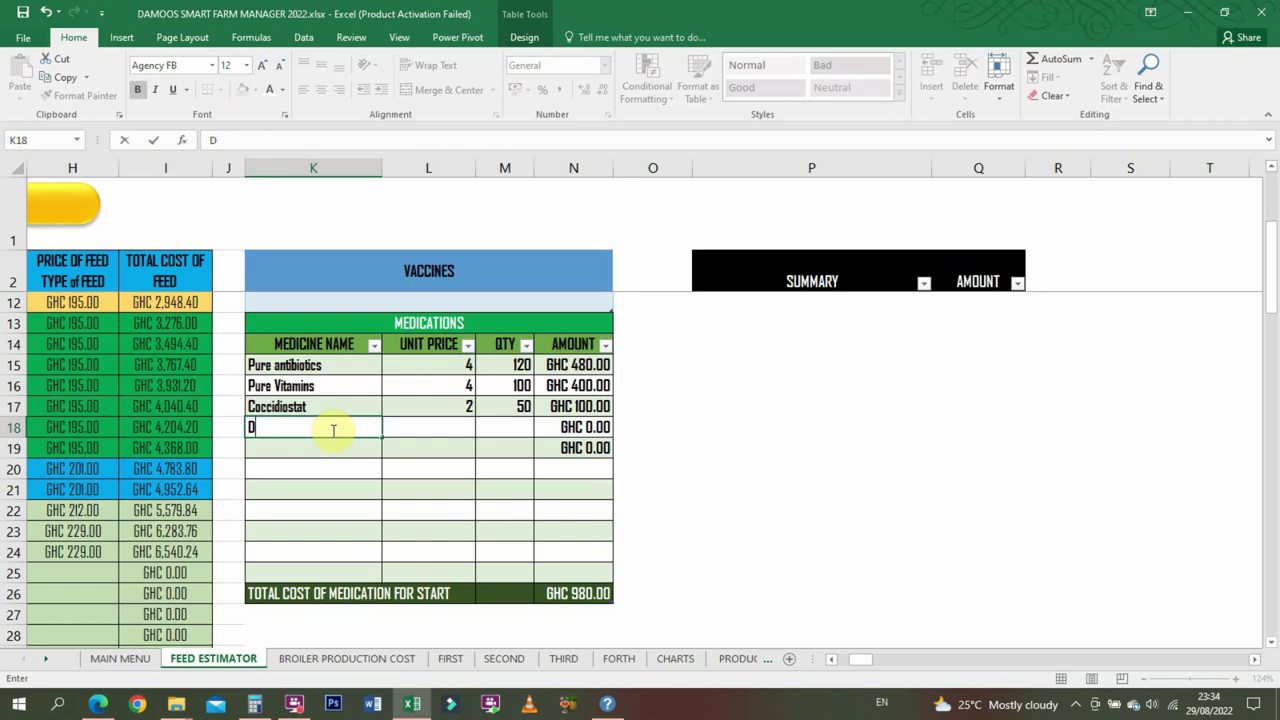
text(ewormer)
key(Tab)
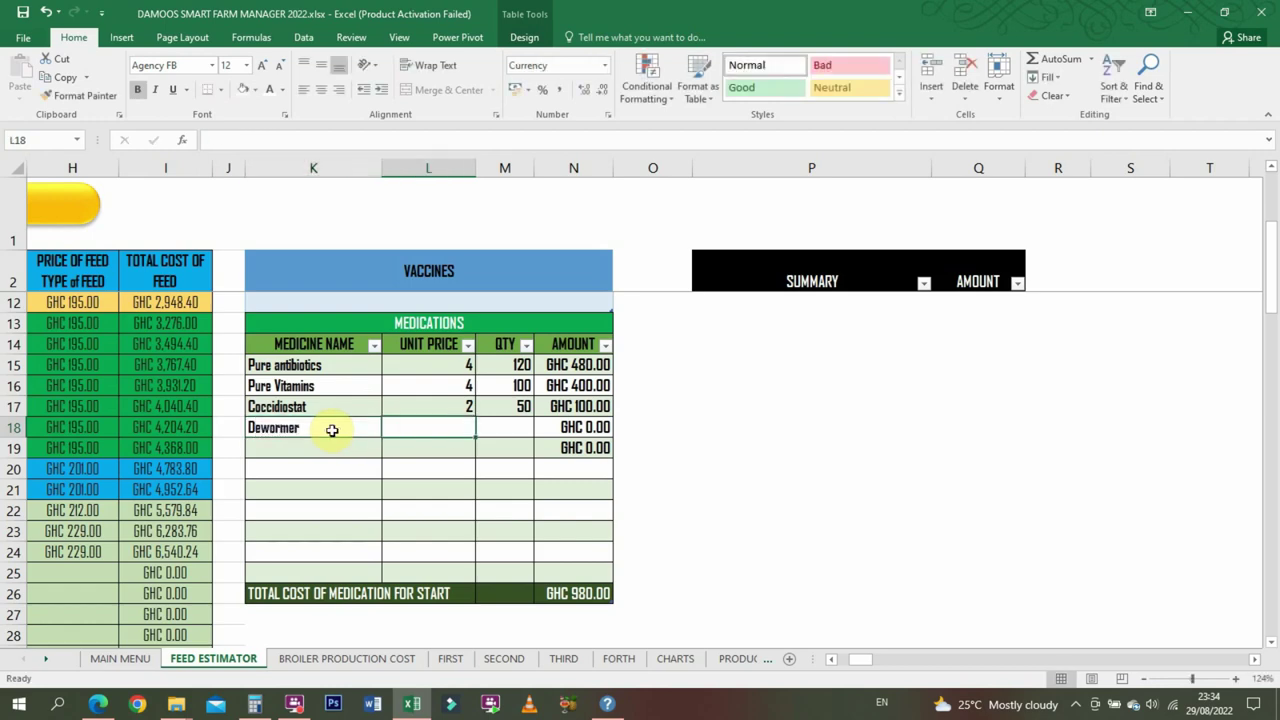
text(2)
key(Tab)
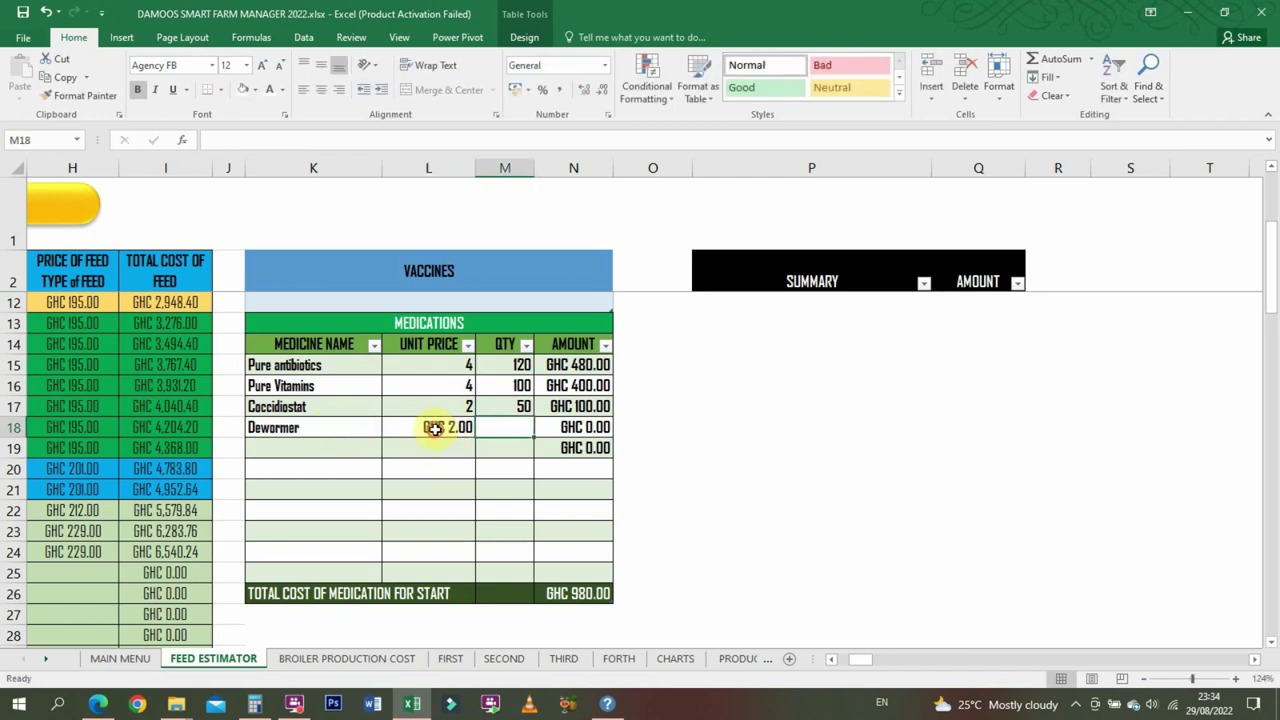
- Change the number format of unit price cells L18 to L25 in the Medications table to General
drag(430, 427, 449, 566)
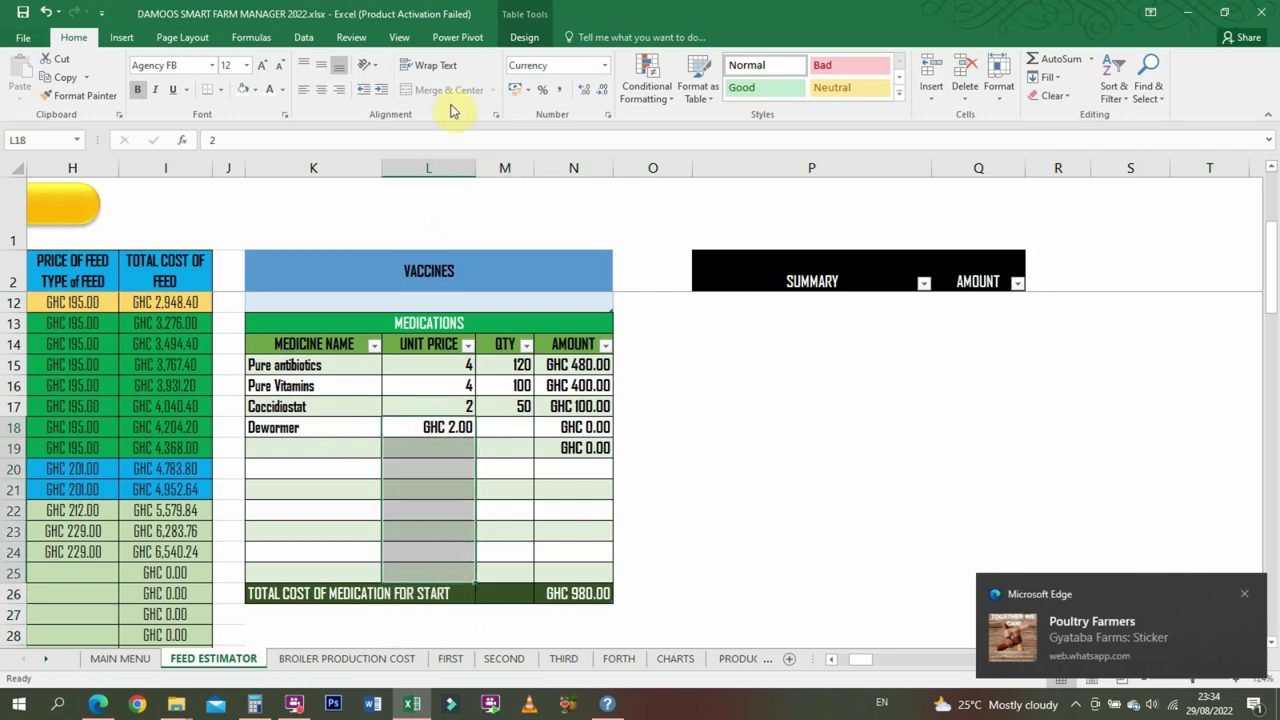
click(605, 65)
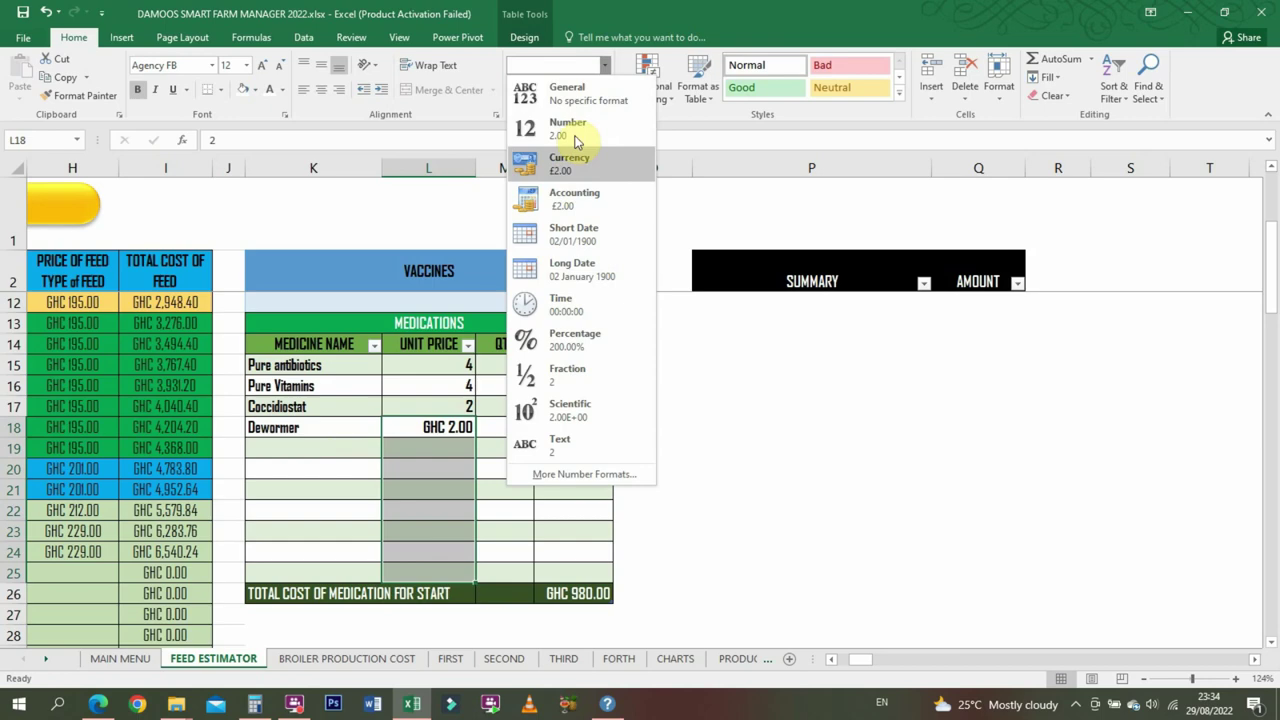
click(585, 106)
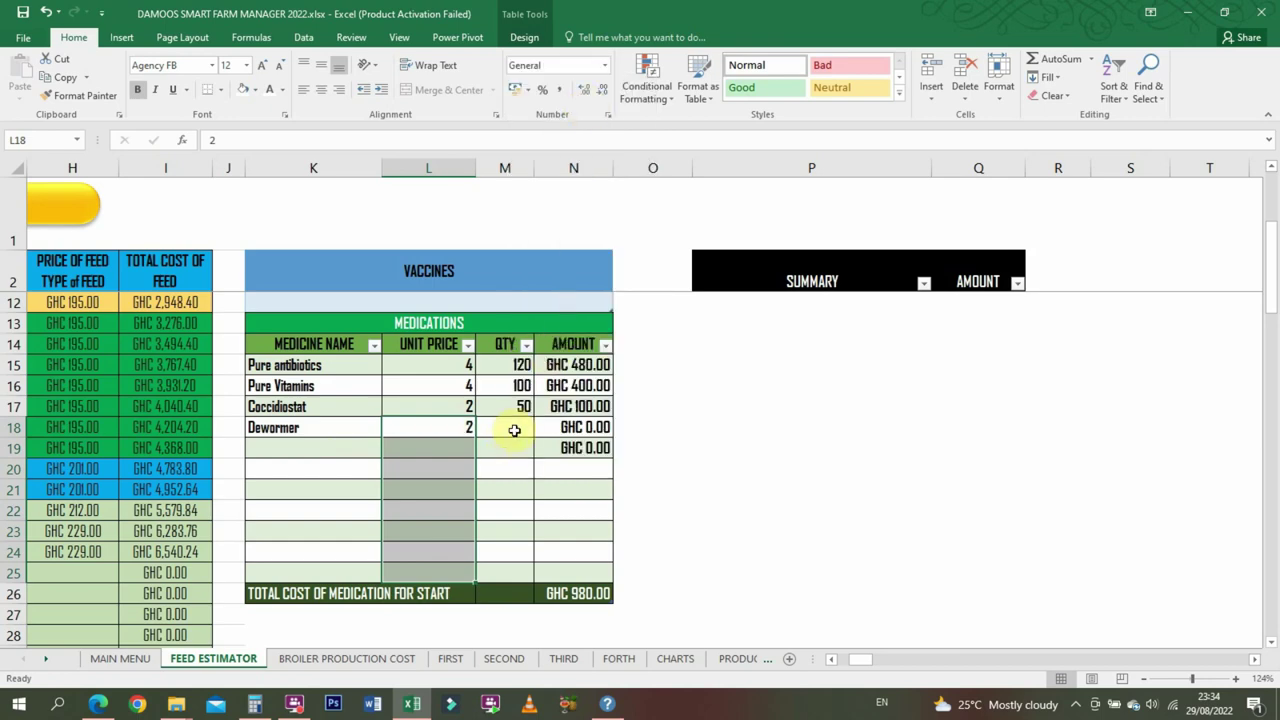
- Undo the Dewormer unit price entry in the Medications table while keeping the Dewormer name
click(515, 429)
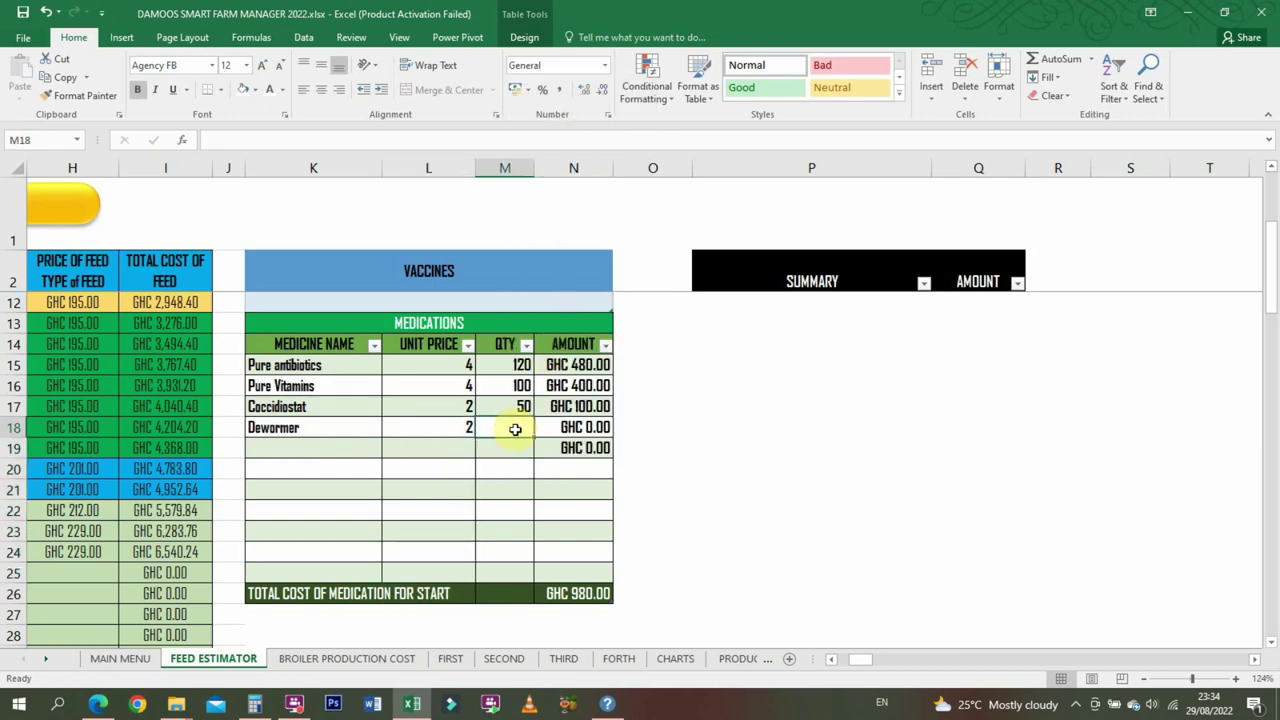
click(450, 421)
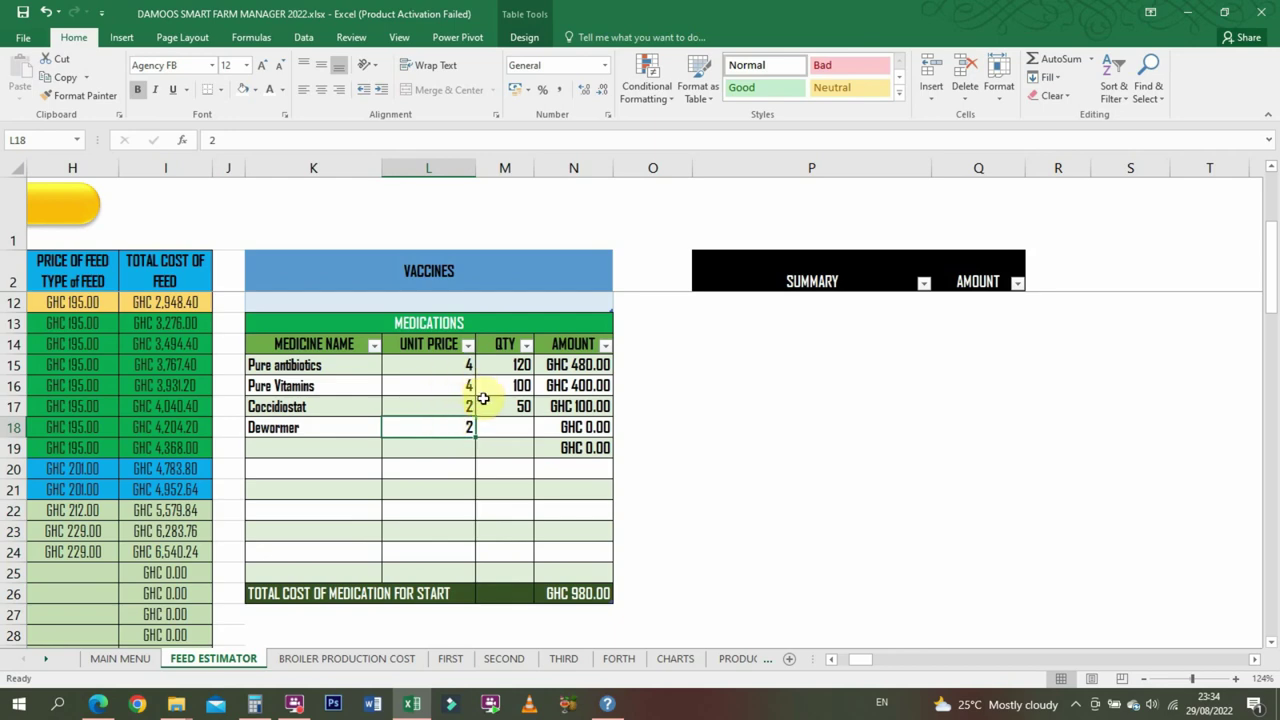
key(ctrl+c)
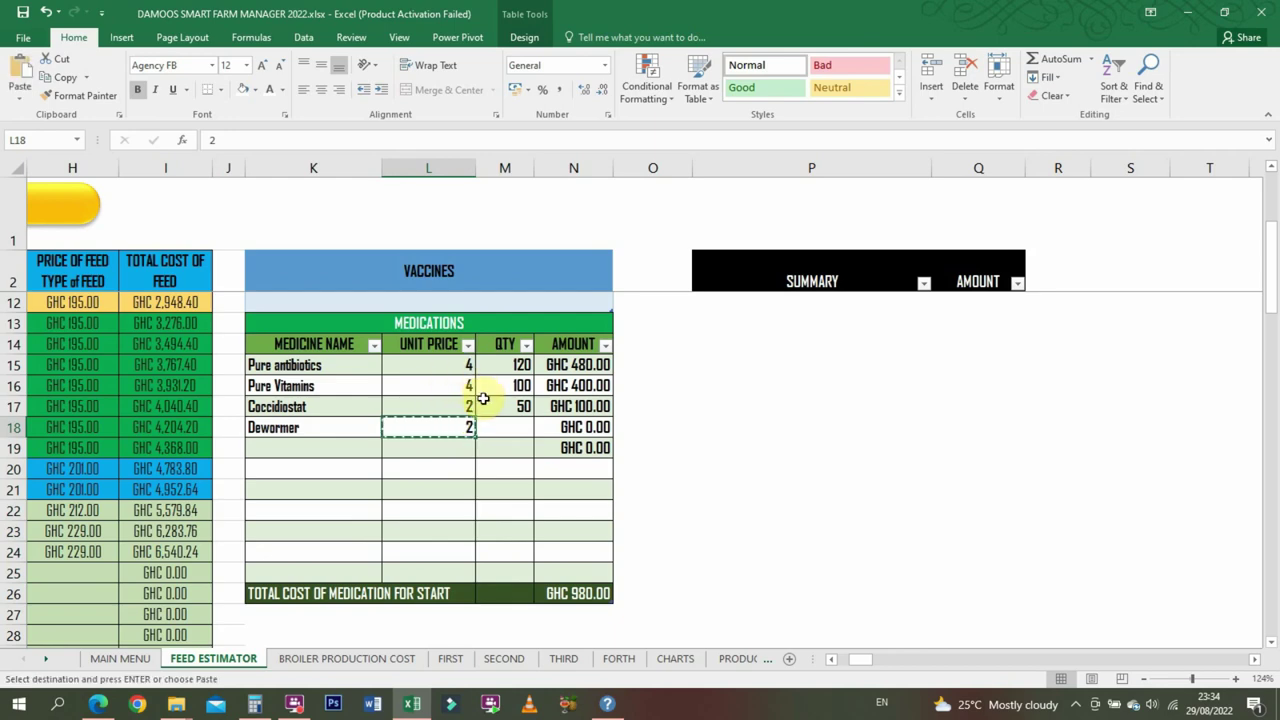
key(ctrl+shift+Down)
key(ctrl+z)
key(ctrl+z)
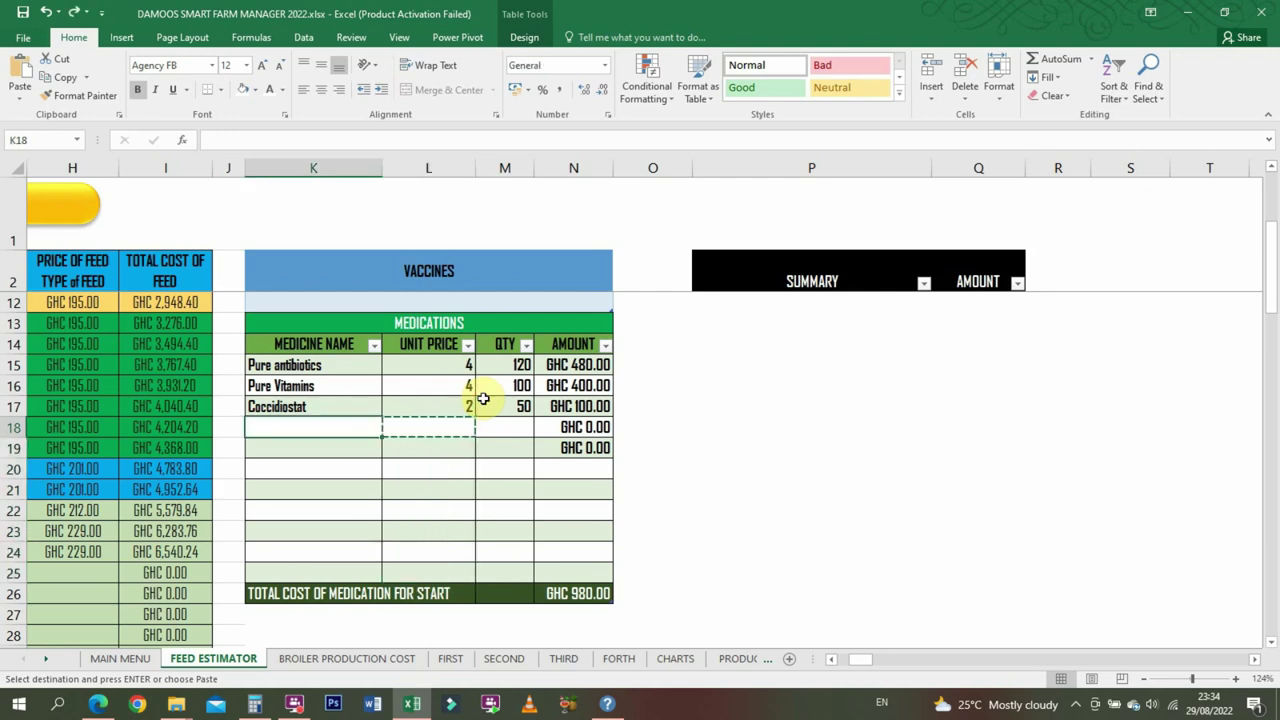
key(ctrl+y)
- Apply the Currency number format with the GHC symbol to unit price cells L15 to L25 in the Medications table
drag(445, 367, 454, 569)
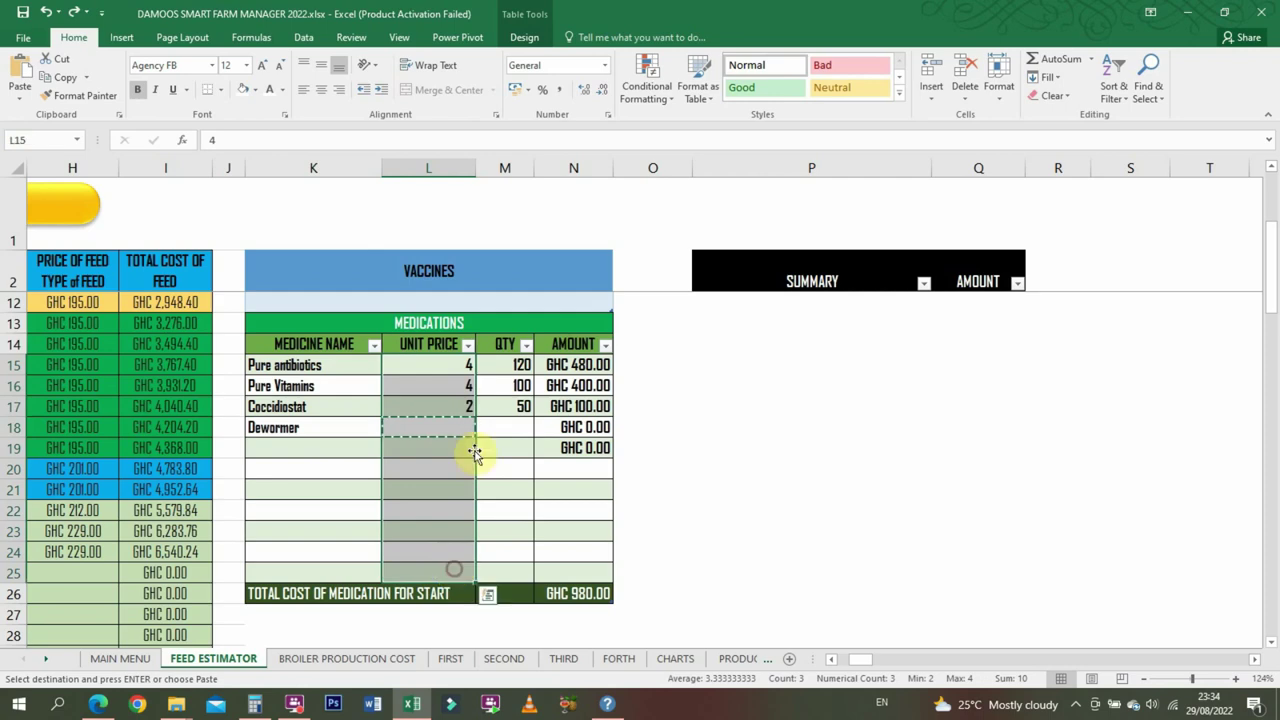
click(604, 66)
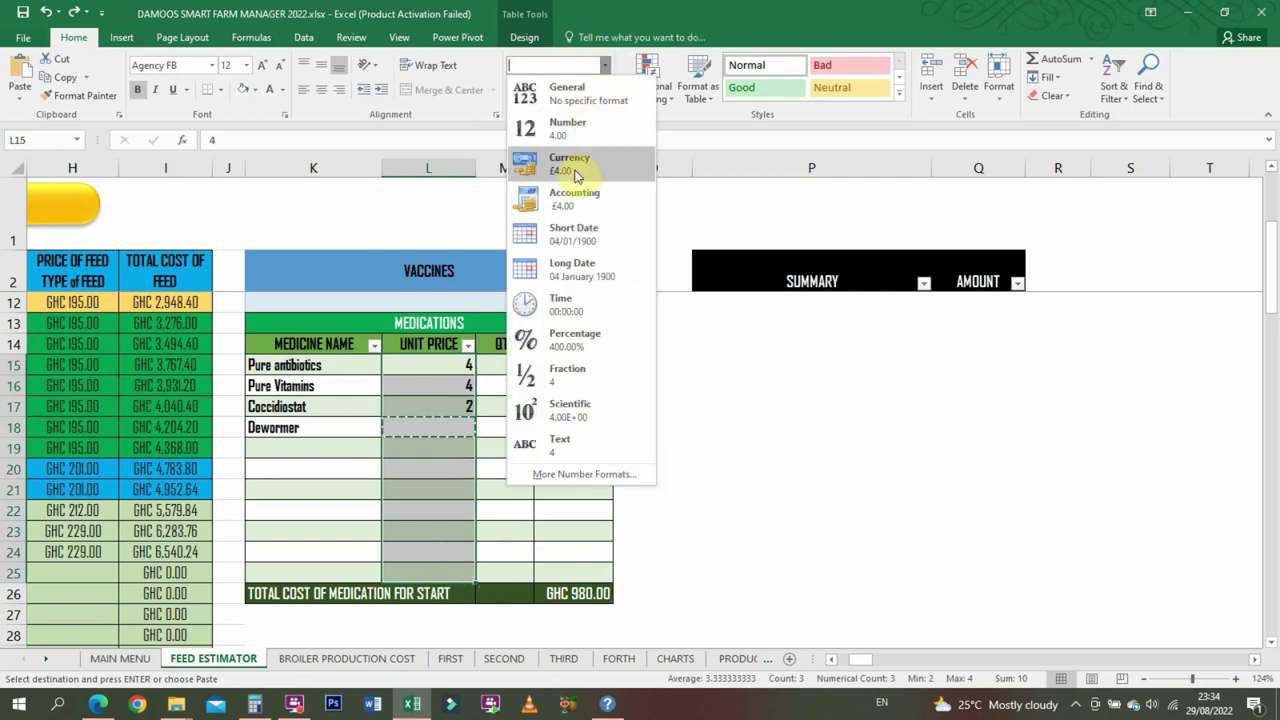
click(290, 705)
click(768, 120)
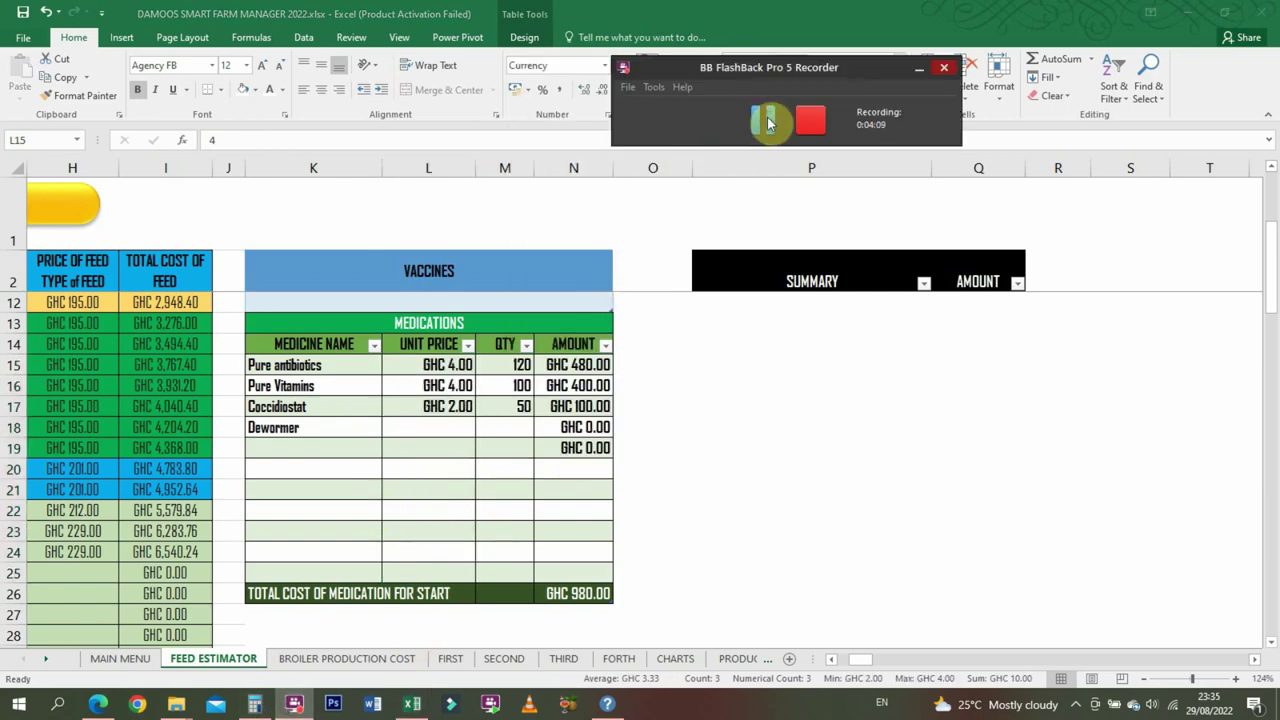
- Set the Pure antibiotics unit price to 120 and widen column N so the medication amounts fit
click(437, 428)
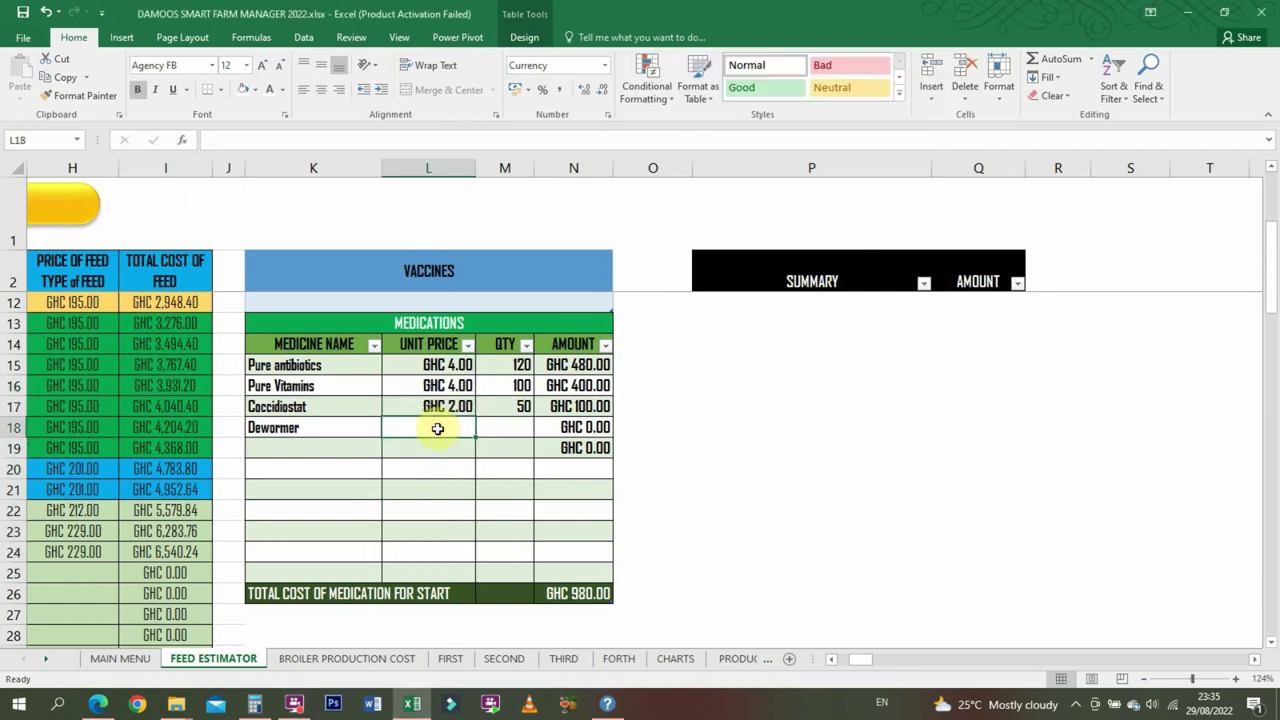
click(454, 363)
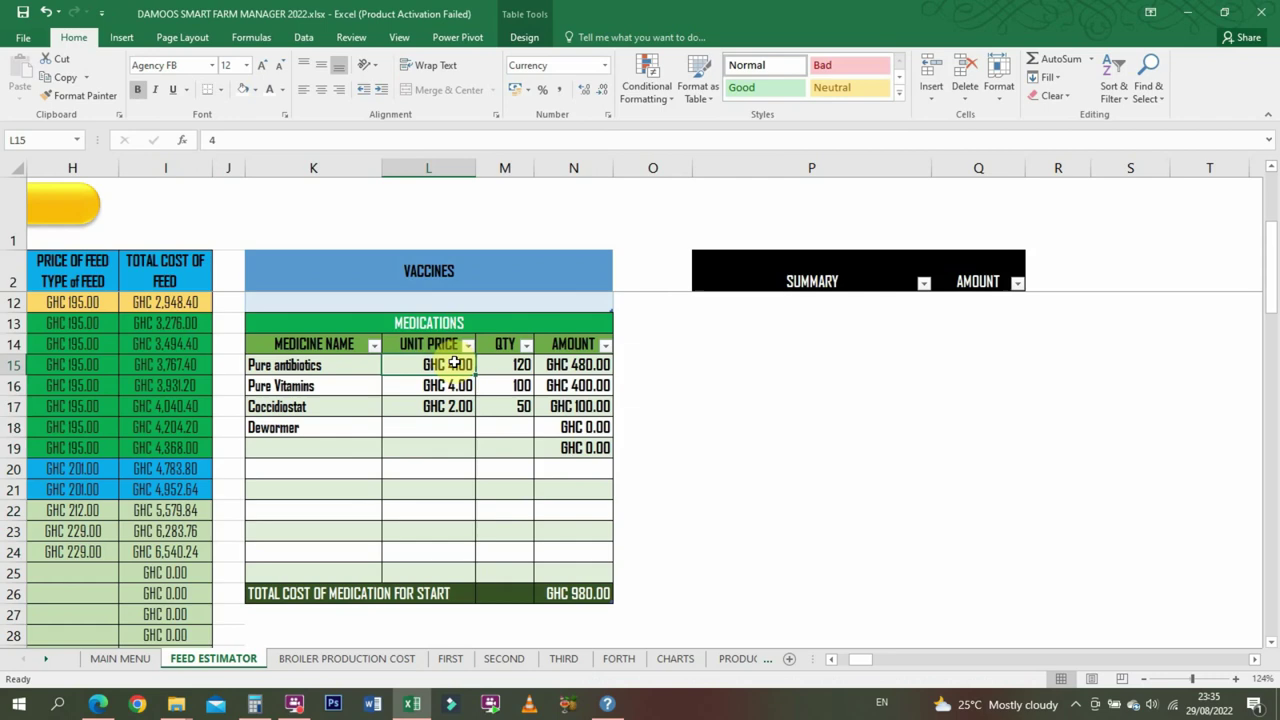
text(120)
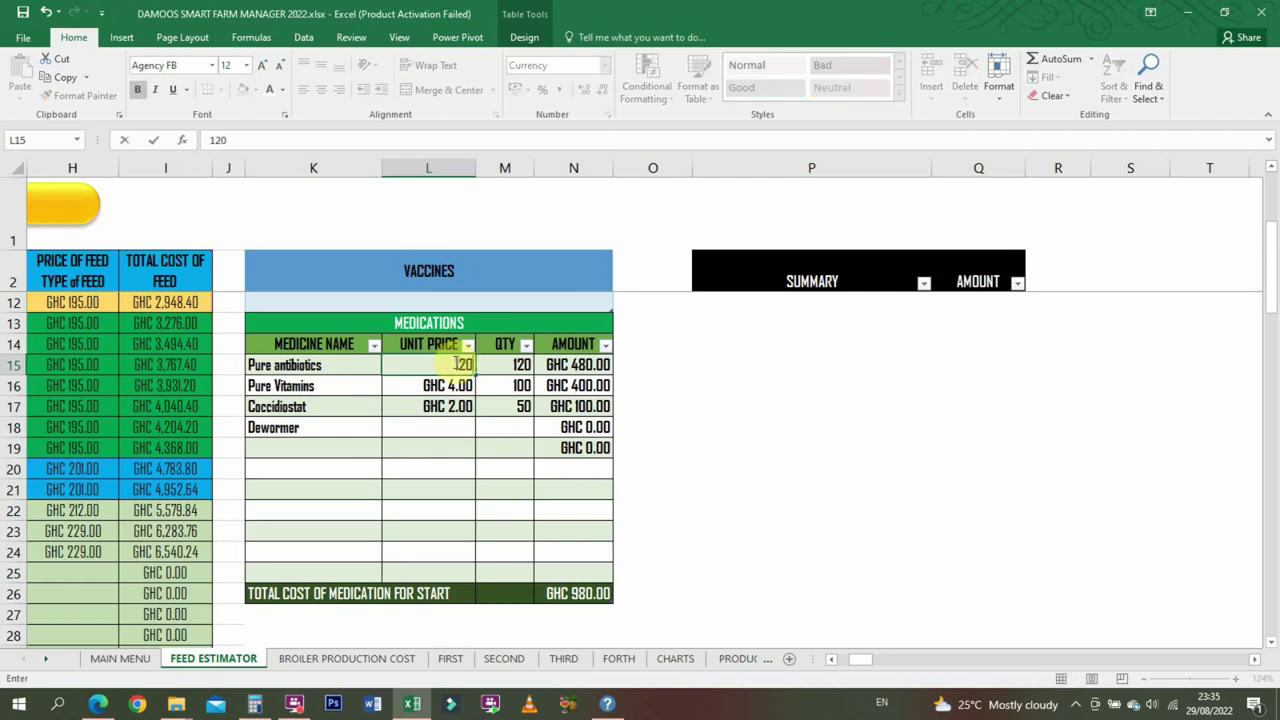
key(Return)
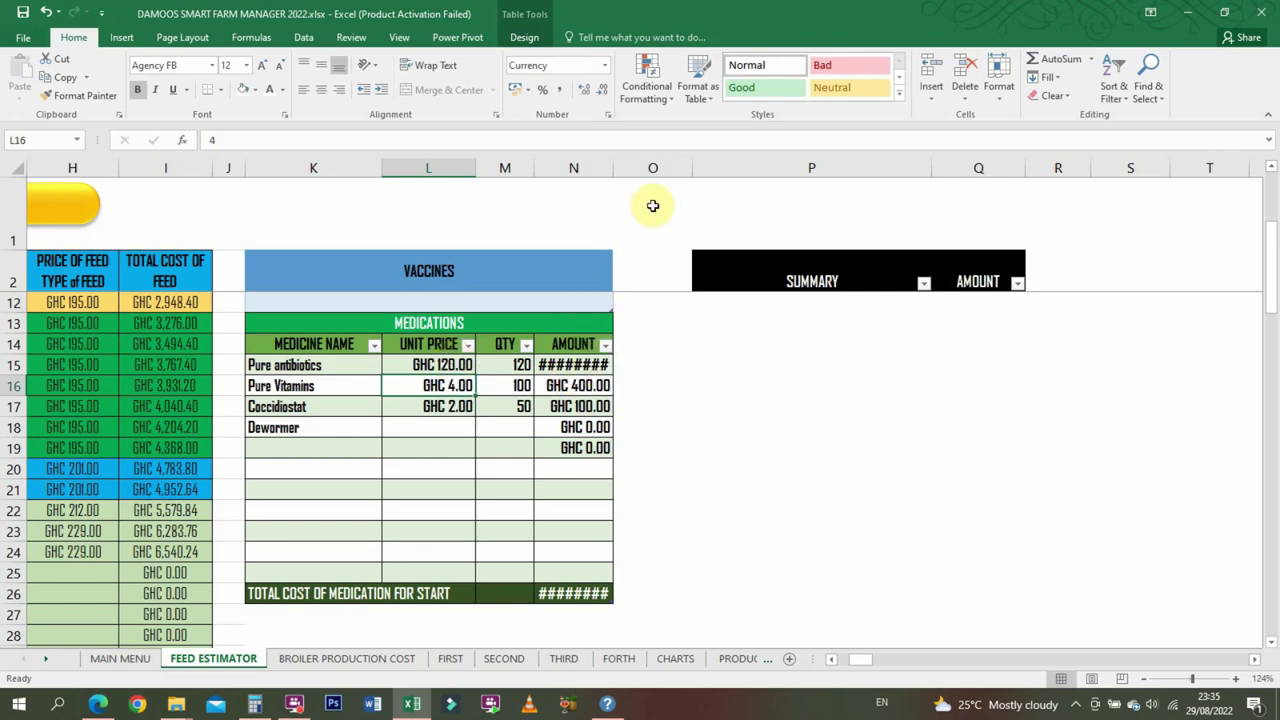
drag(611, 165, 650, 167)
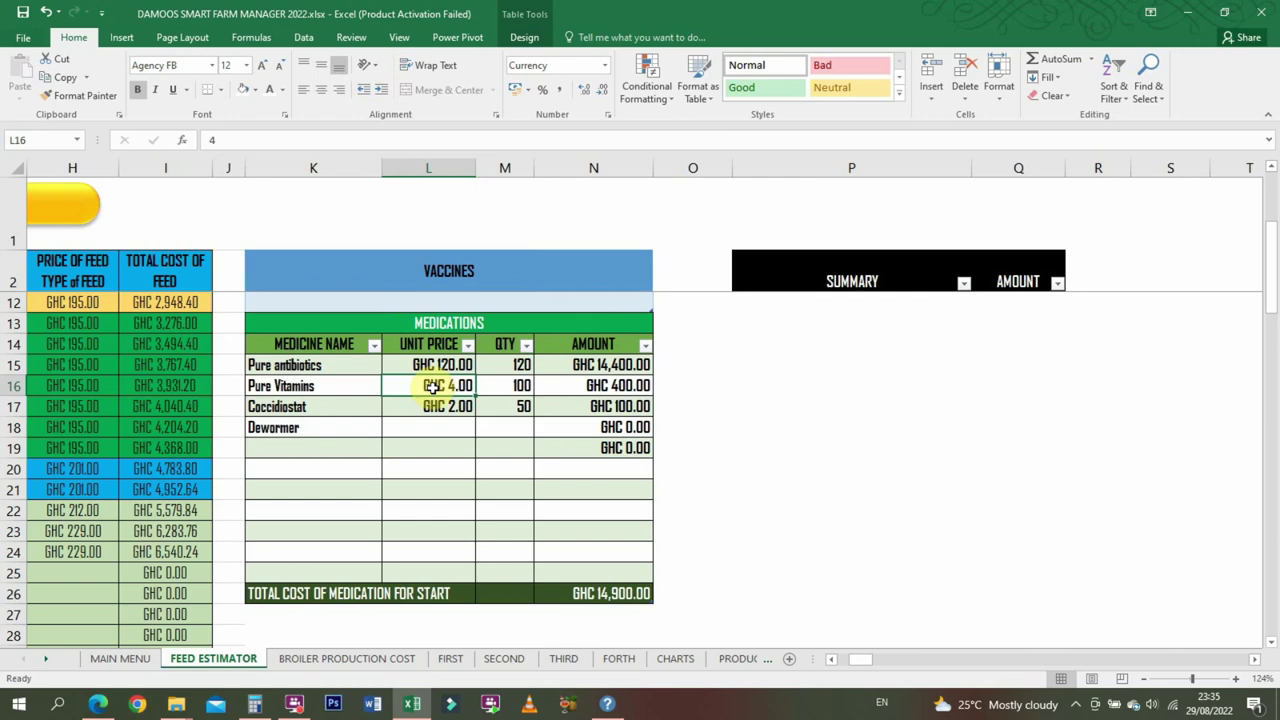
- Set the Pure Vitamins unit price to 80 and its quantity to 0
text(80)
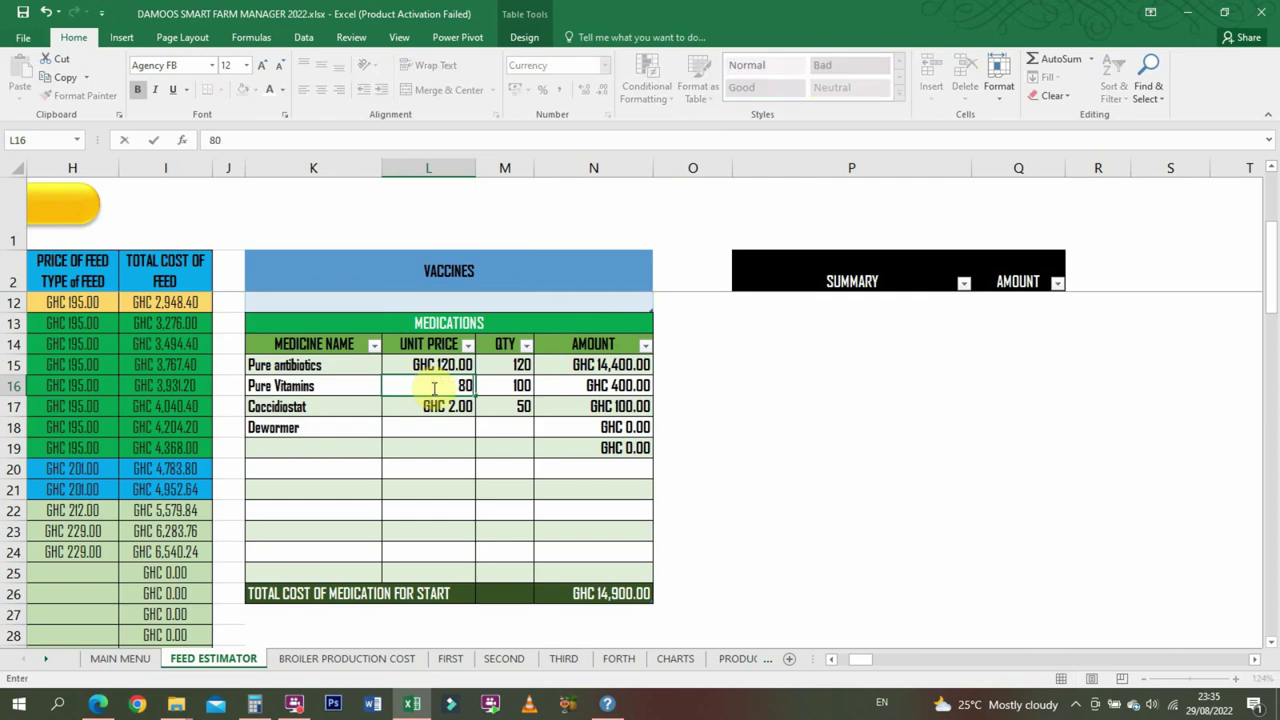
key(Tab)
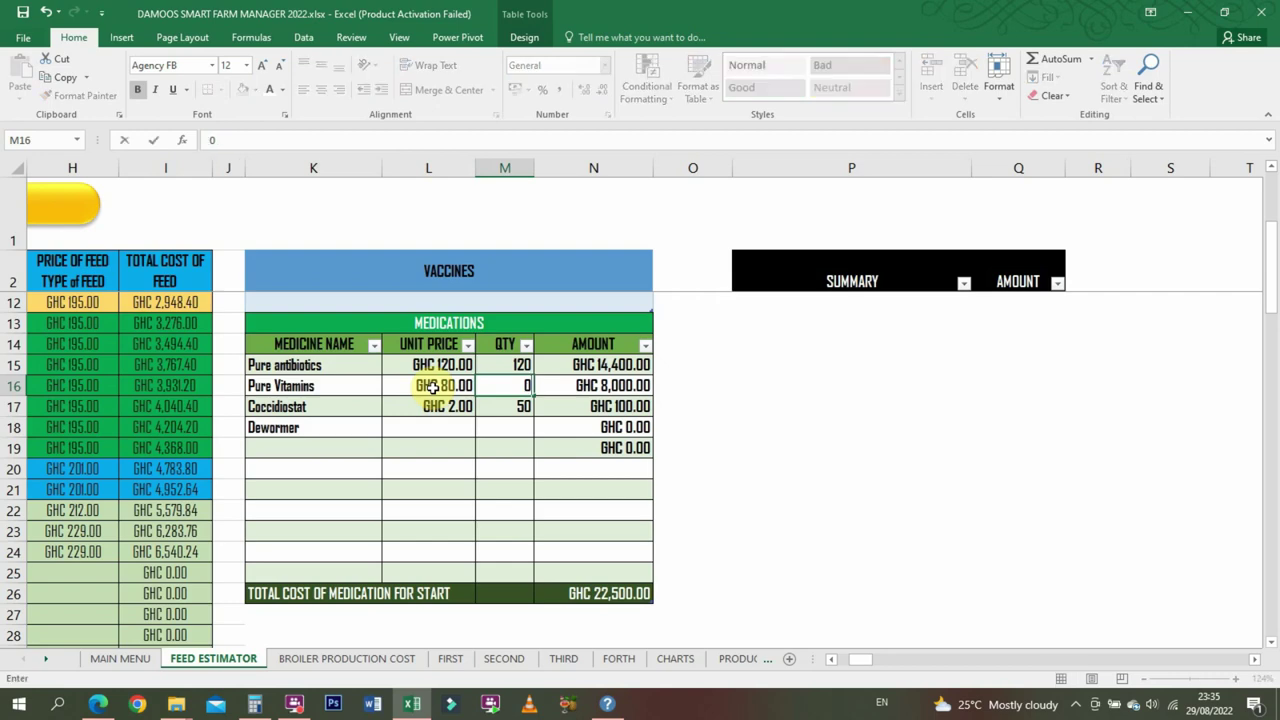
text(0)
key(Return)
key(Left)
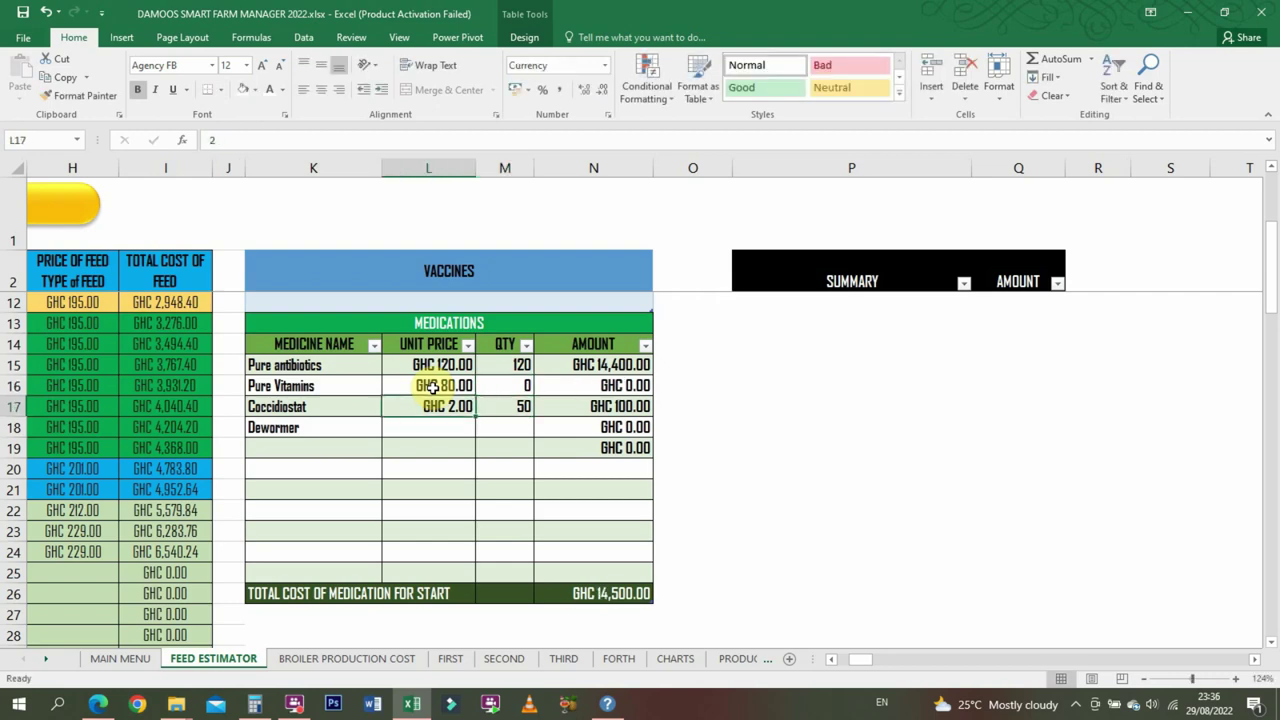
- Set the unit price of Coccidiostat to 200 and of Dewormer to 50
text(200)
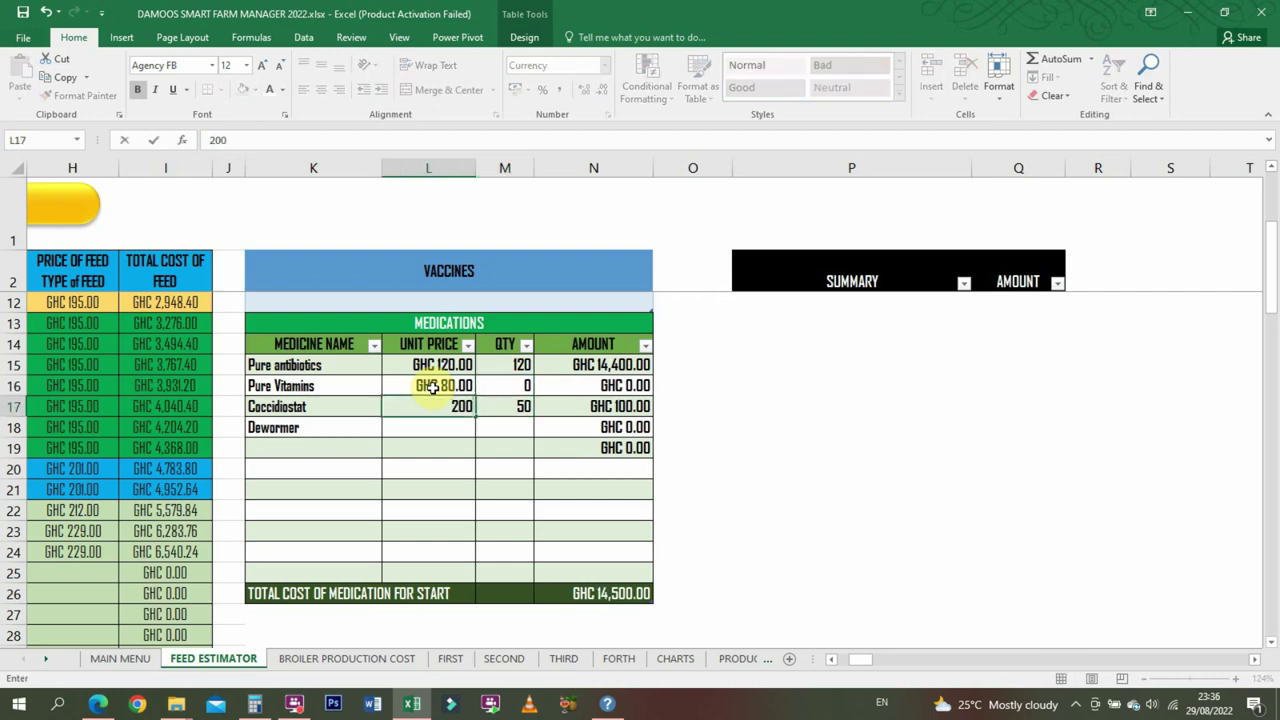
key(Return)
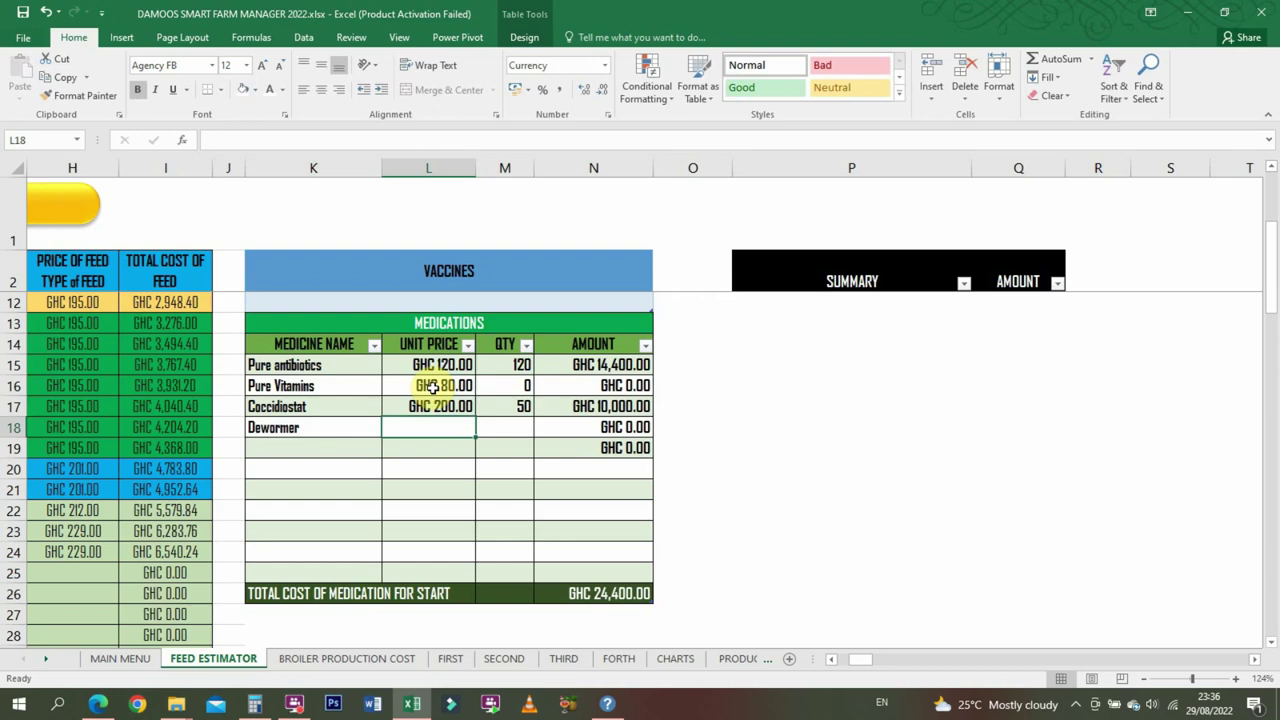
text(50)
key(Tab)
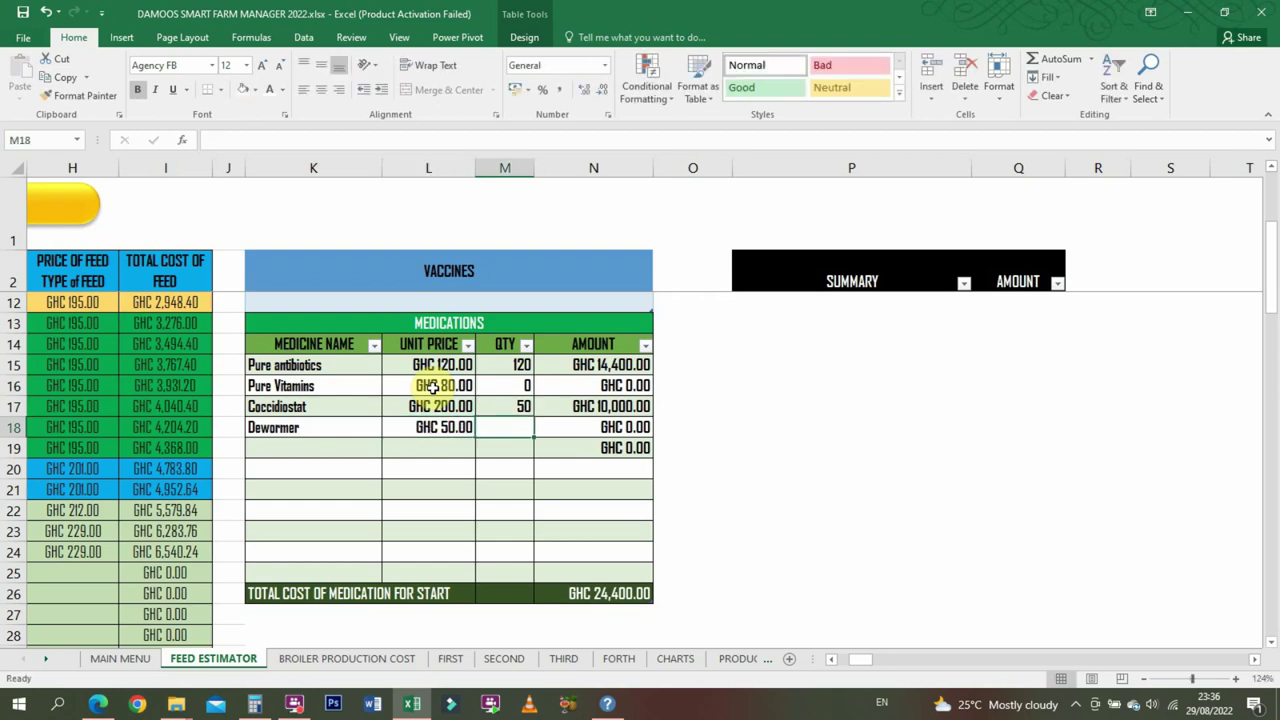
- Set the quantity to 2 for Pure antibiotics, Pure Vitamins, Coccidiostat and Dewormer
click(499, 365)
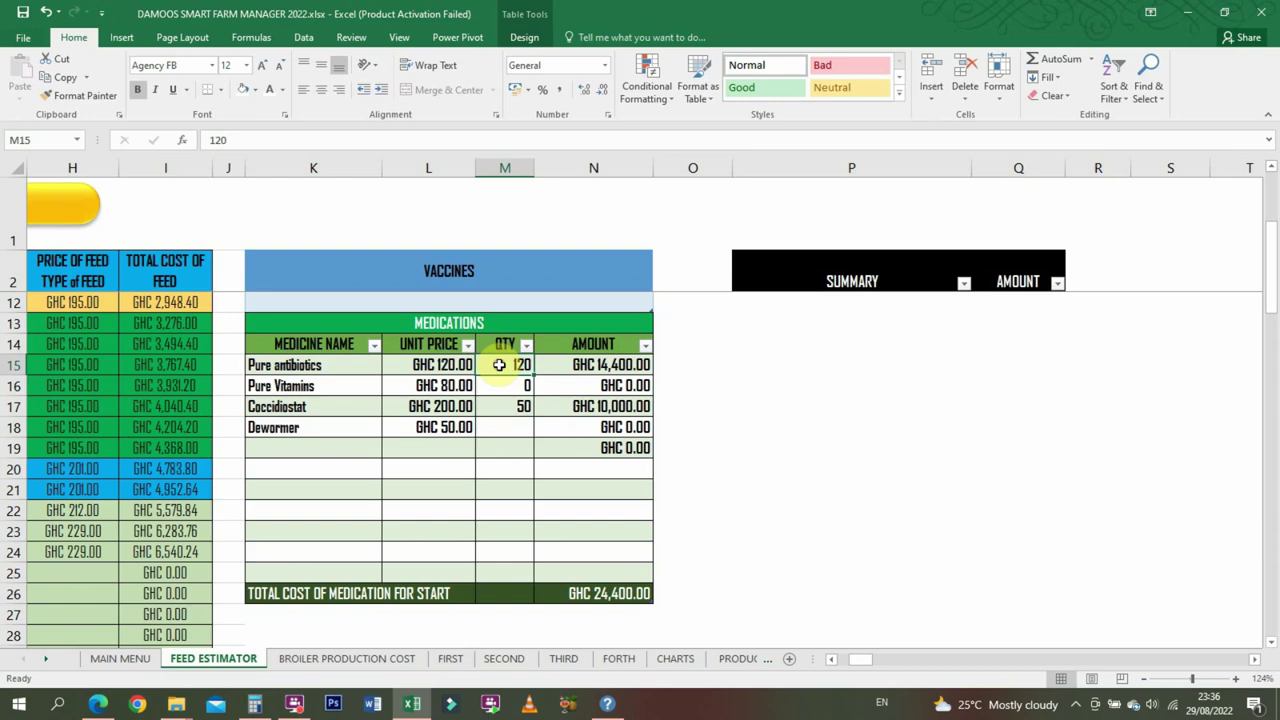
text(2)
key(Return)
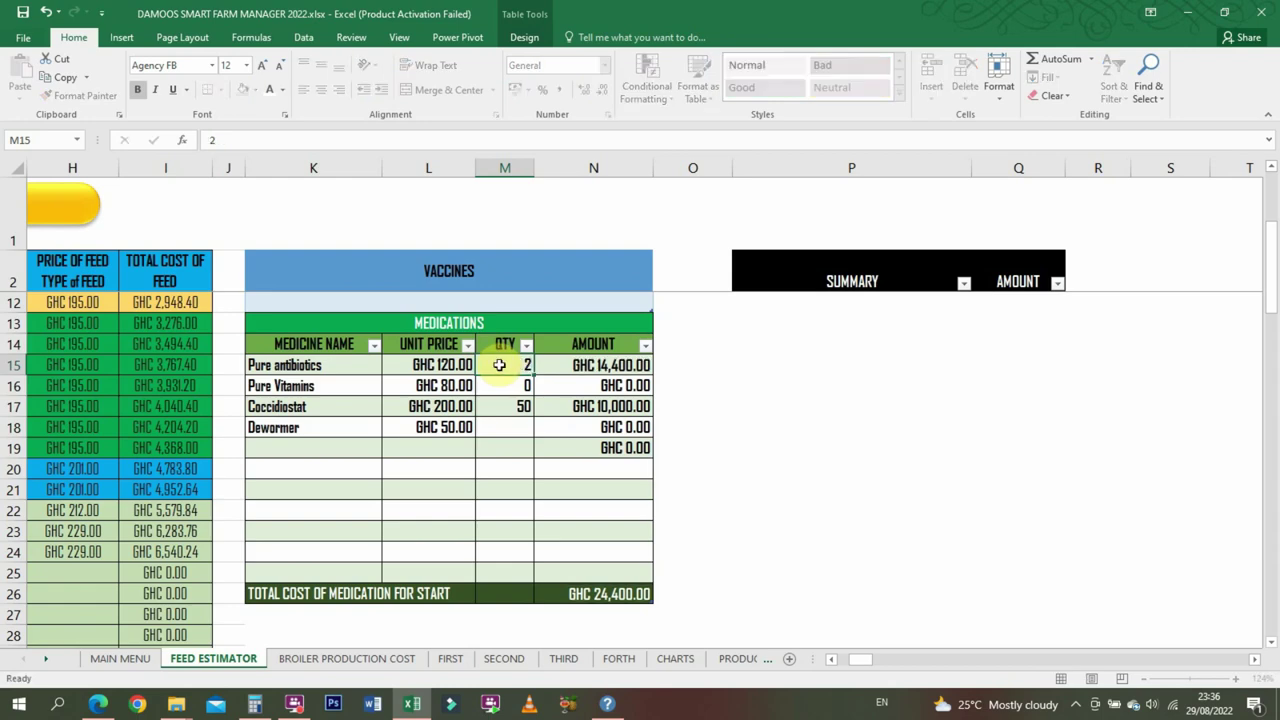
text(2)
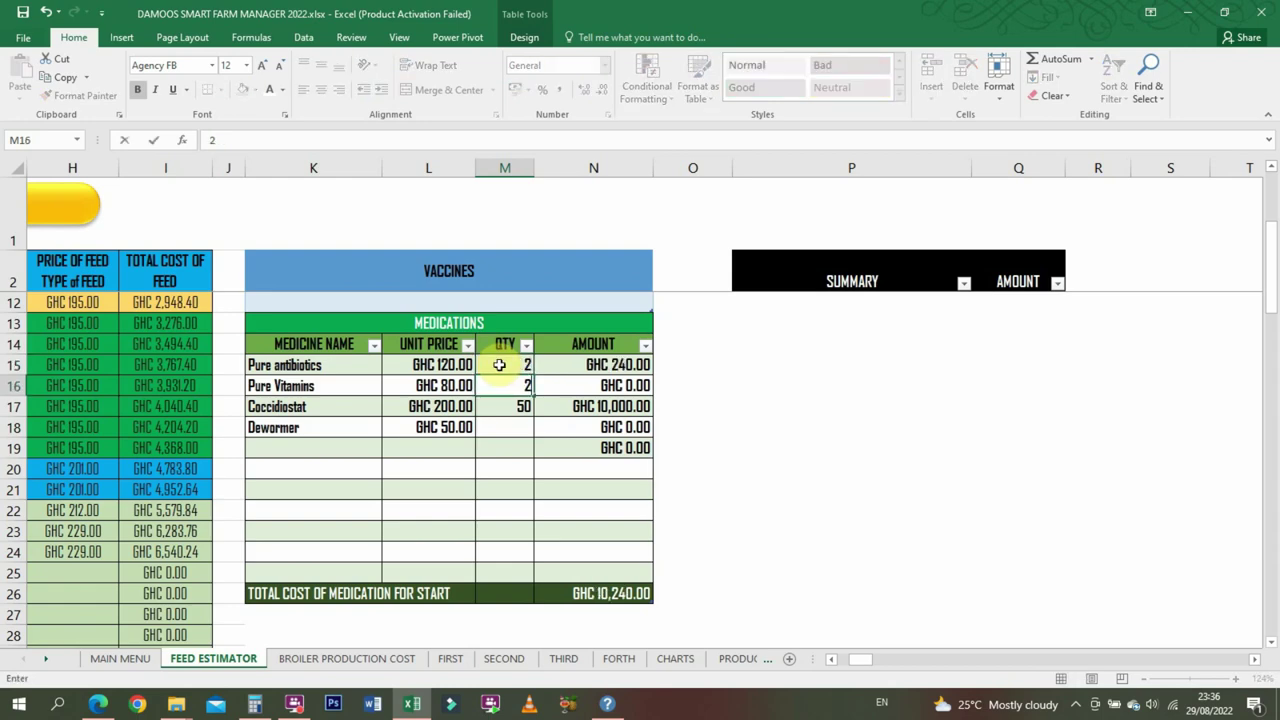
key(Return)
text(2)
key(Return)
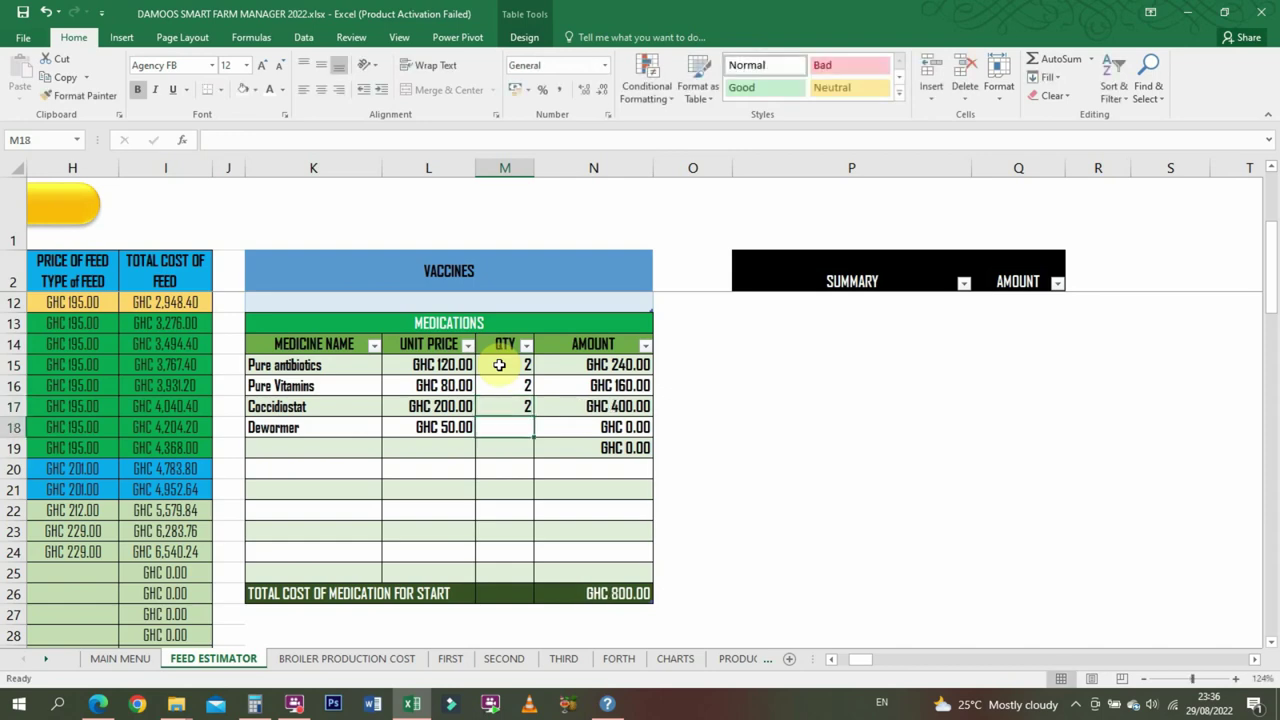
text(2)
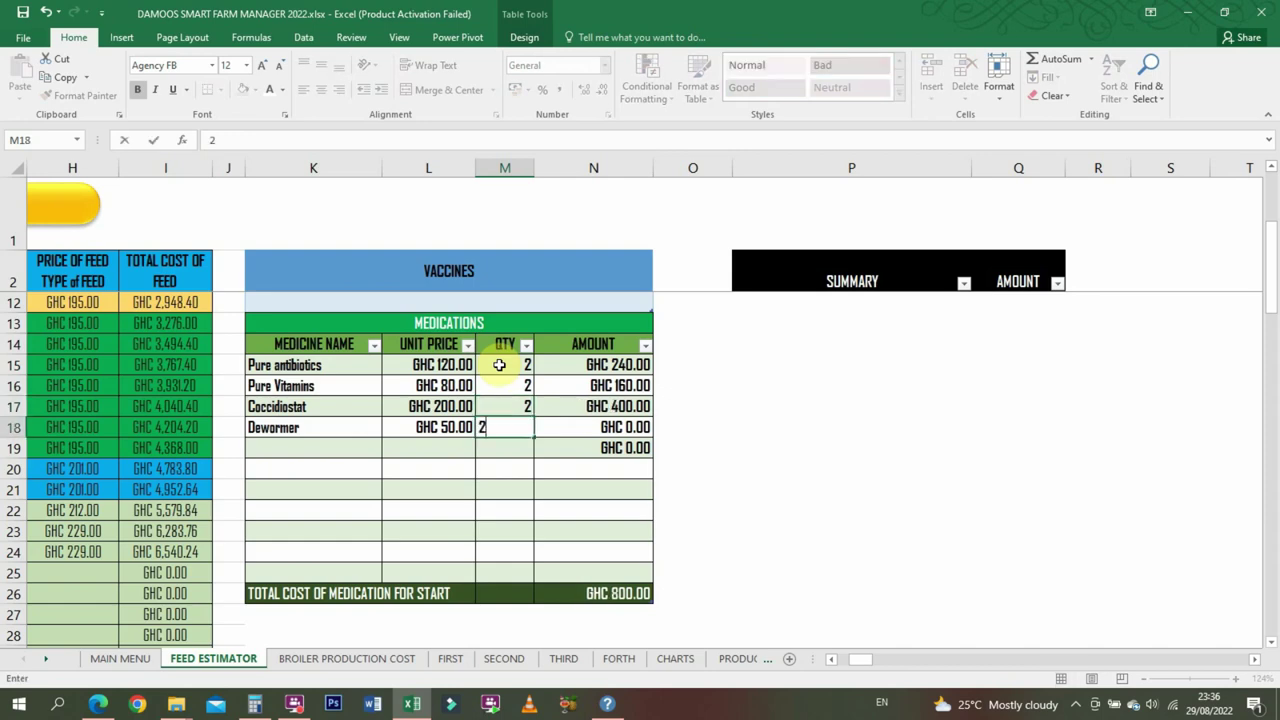
key(Return)
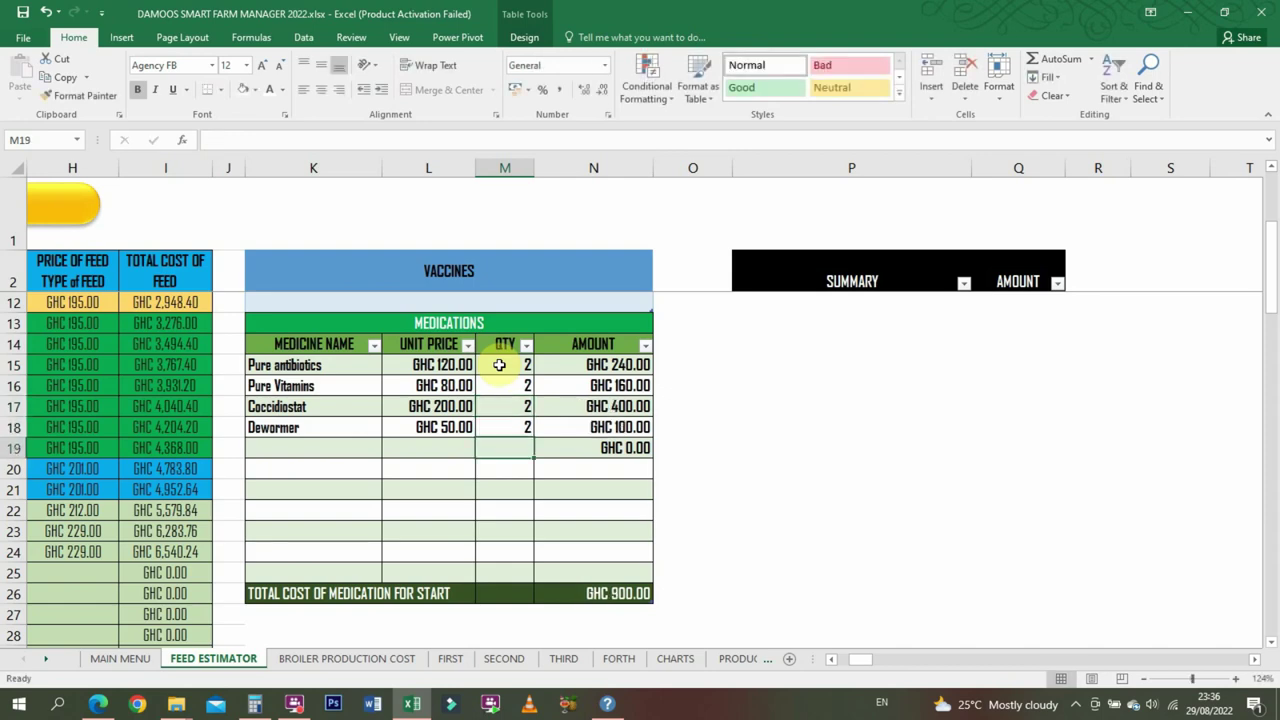
- Change the week range in the summary table's total number of bags label to WK 1-20
drag(1272, 298, 1273, 300)
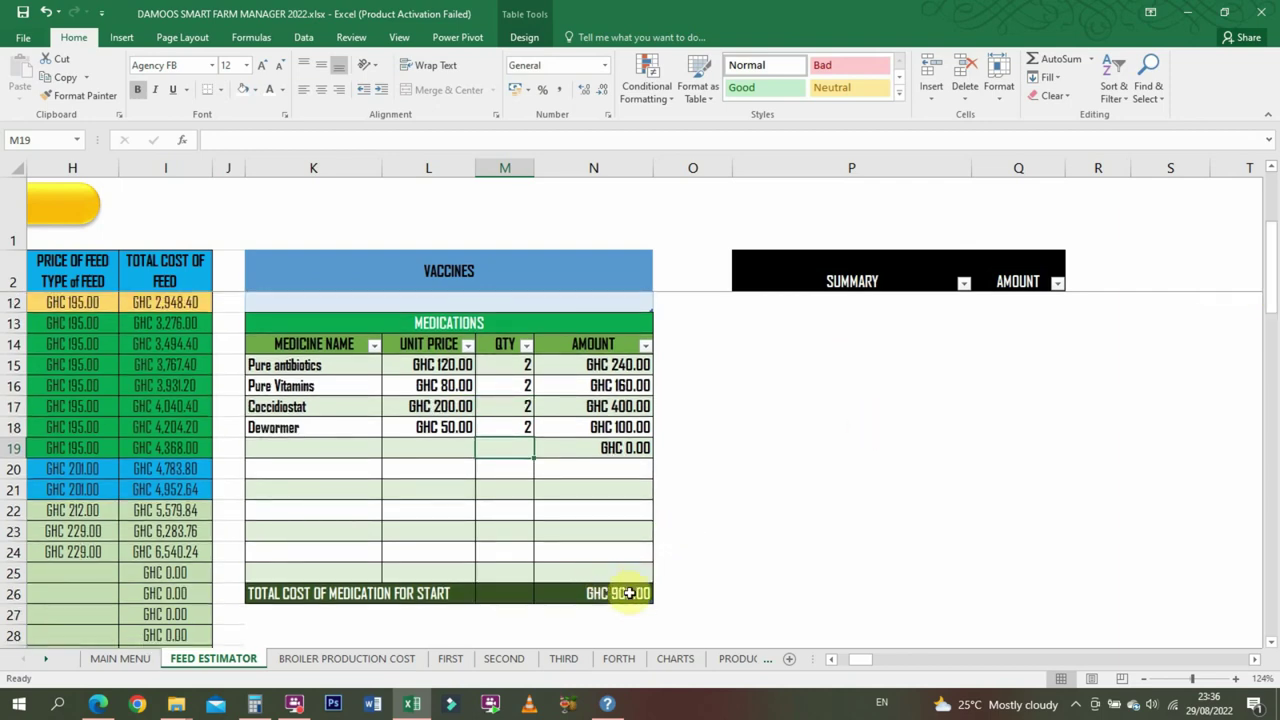
drag(1268, 262, 1275, 188)
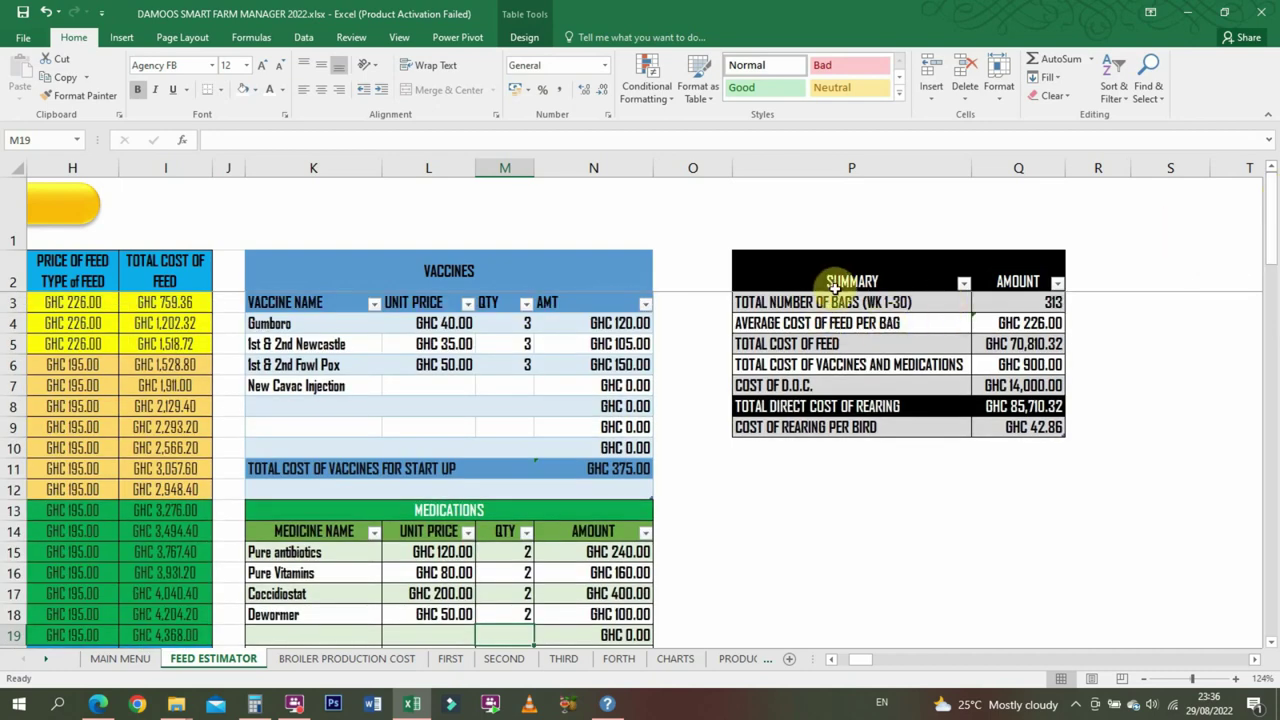
double_click(898, 300)
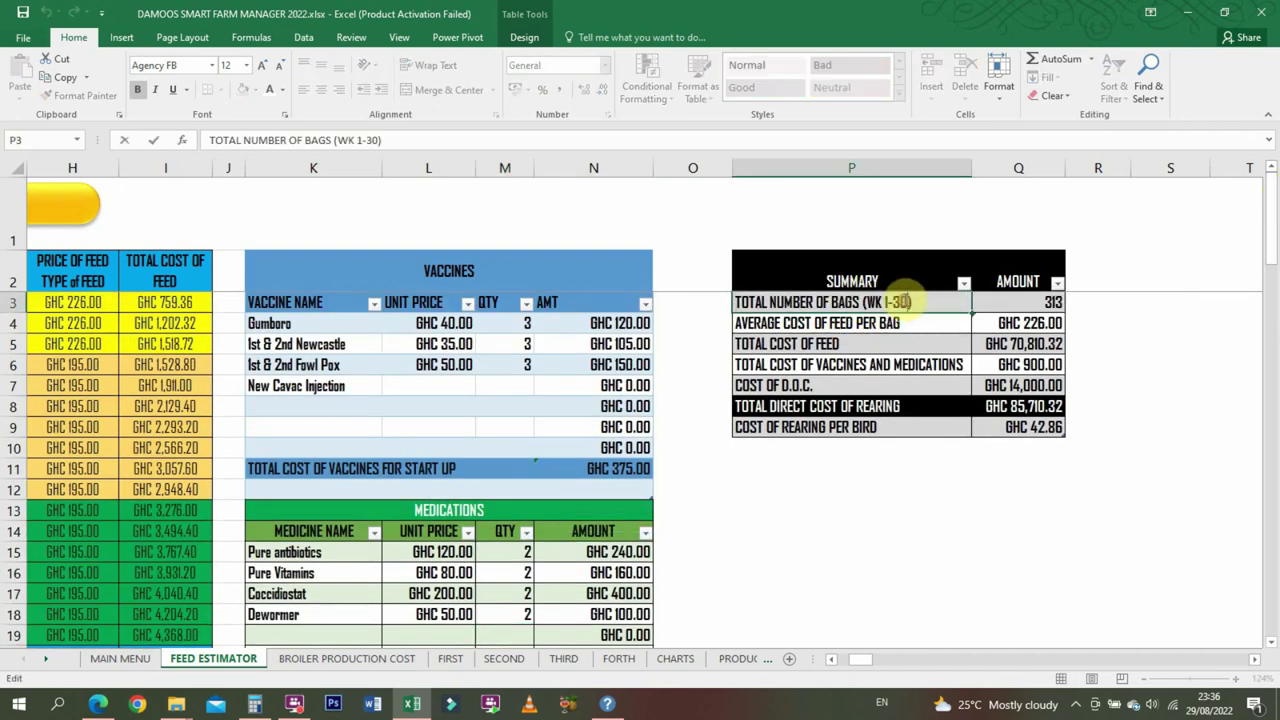
key(BackSpace)
text(2)
key(Return)
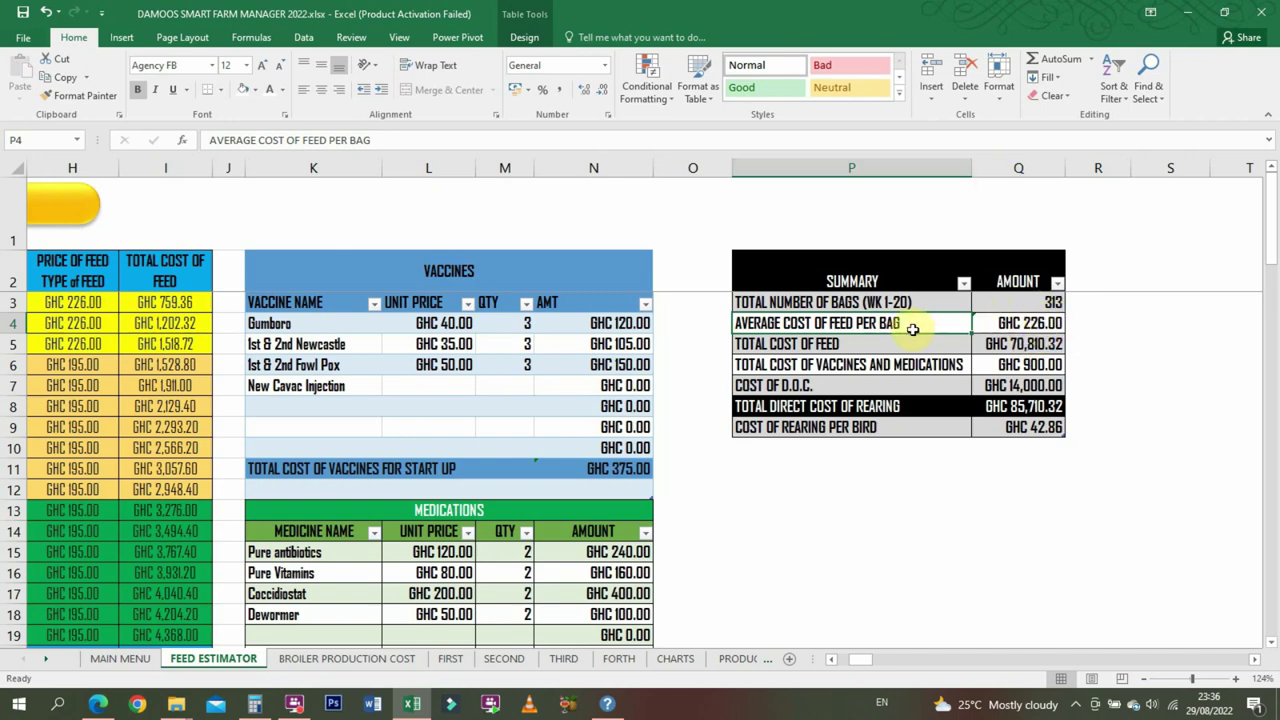
- Check the average feed cost per bag and make the summary's vaccines and medications total include the vaccine cost
click(991, 323)
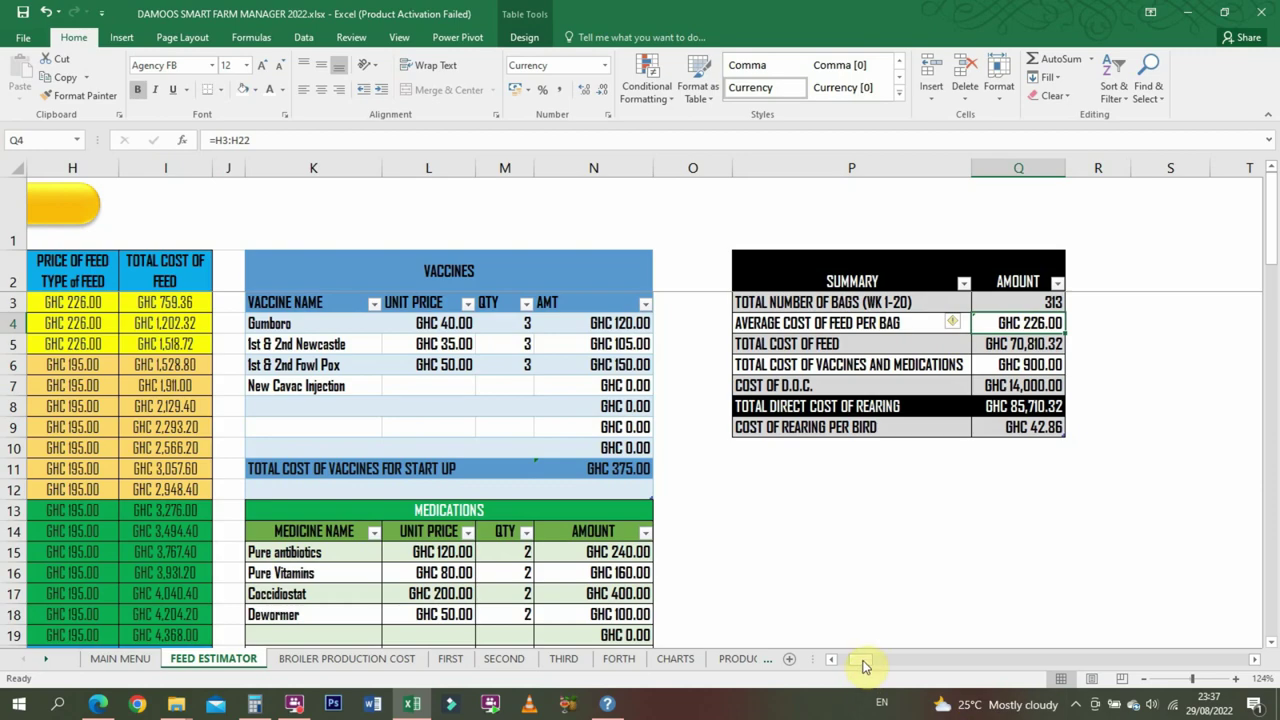
mouse_move(858, 659)
mouse_down()
mouse_move(834, 658)
mouse_move(891, 654)
mouse_move(863, 657)
mouse_move(872, 652)
mouse_up()
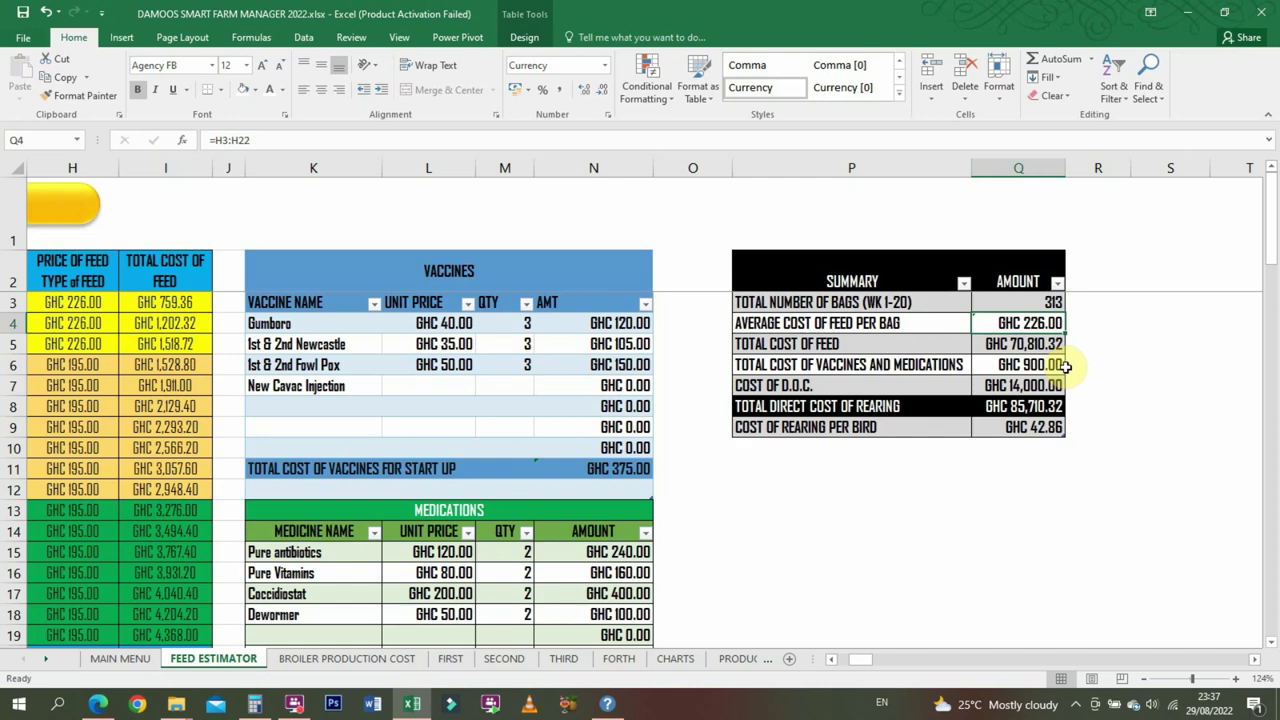
click(1042, 365)
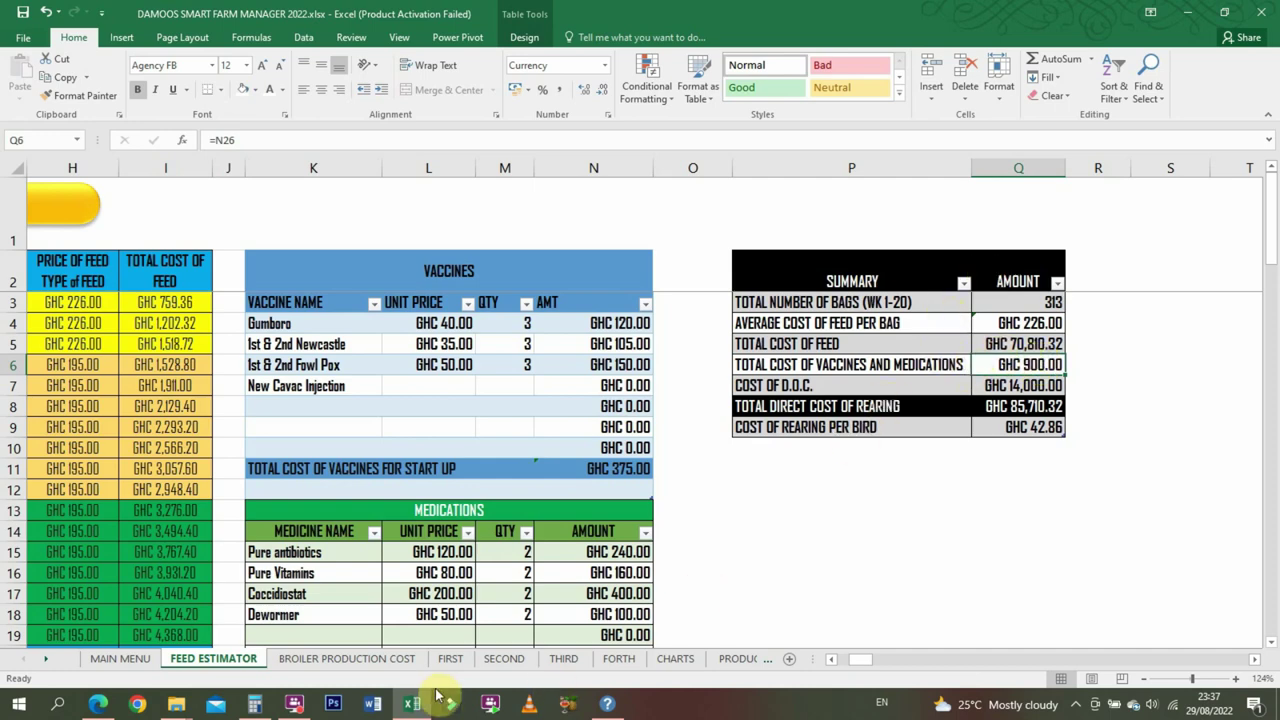
mouse_move(297, 707)
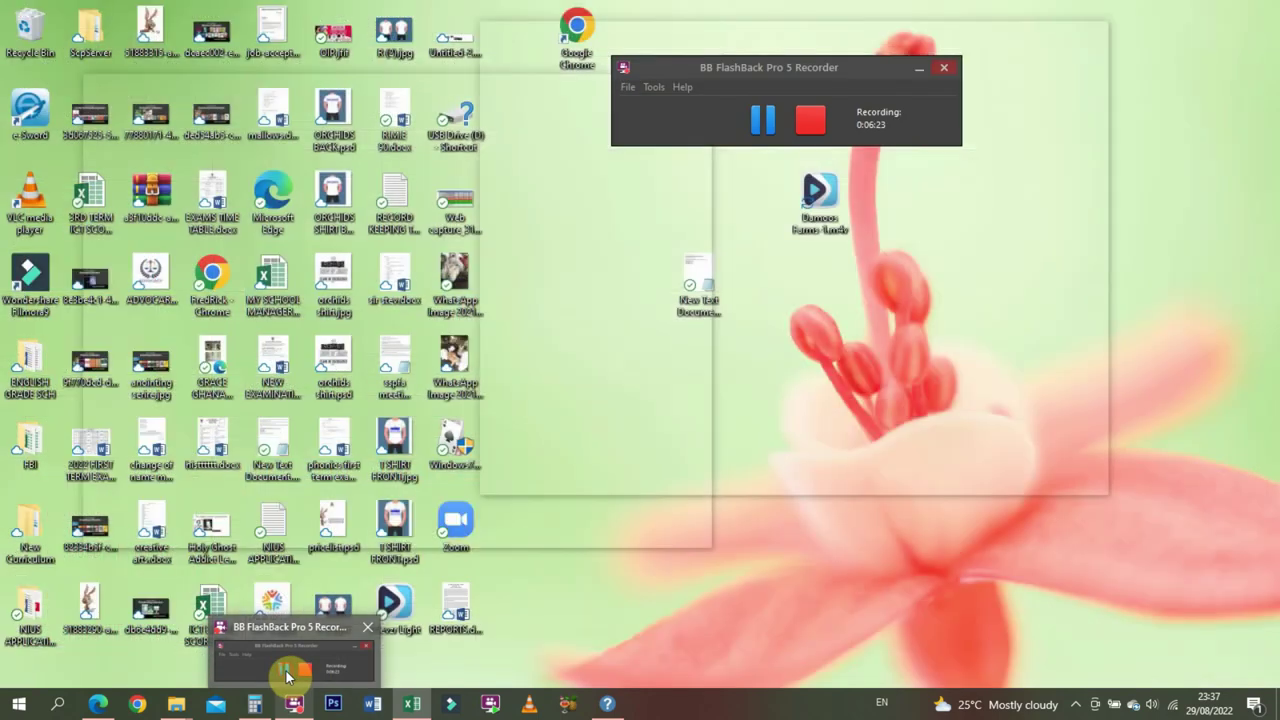
click(293, 677)
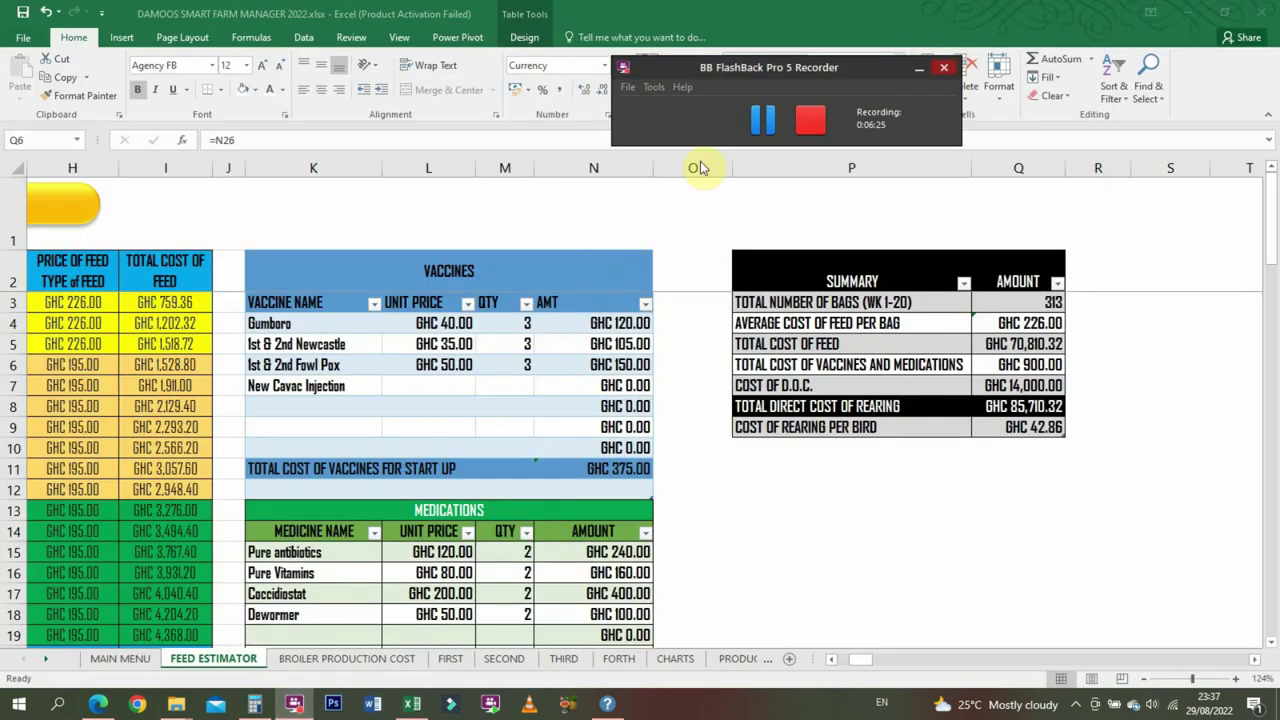
click(758, 124)
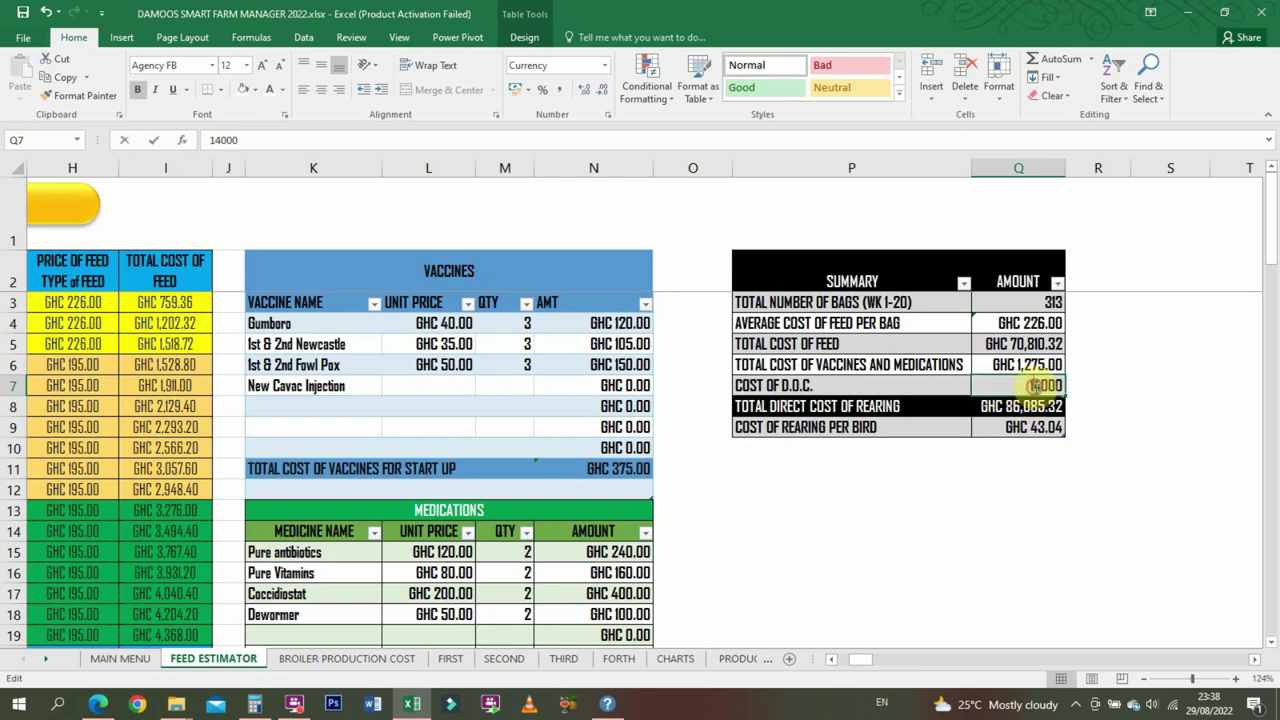
- Set the cost of D.O.C. in the summary table to 28,000 and check the cost of rearing per bird formula
double_click(1036, 388)
double_click(1036, 386)
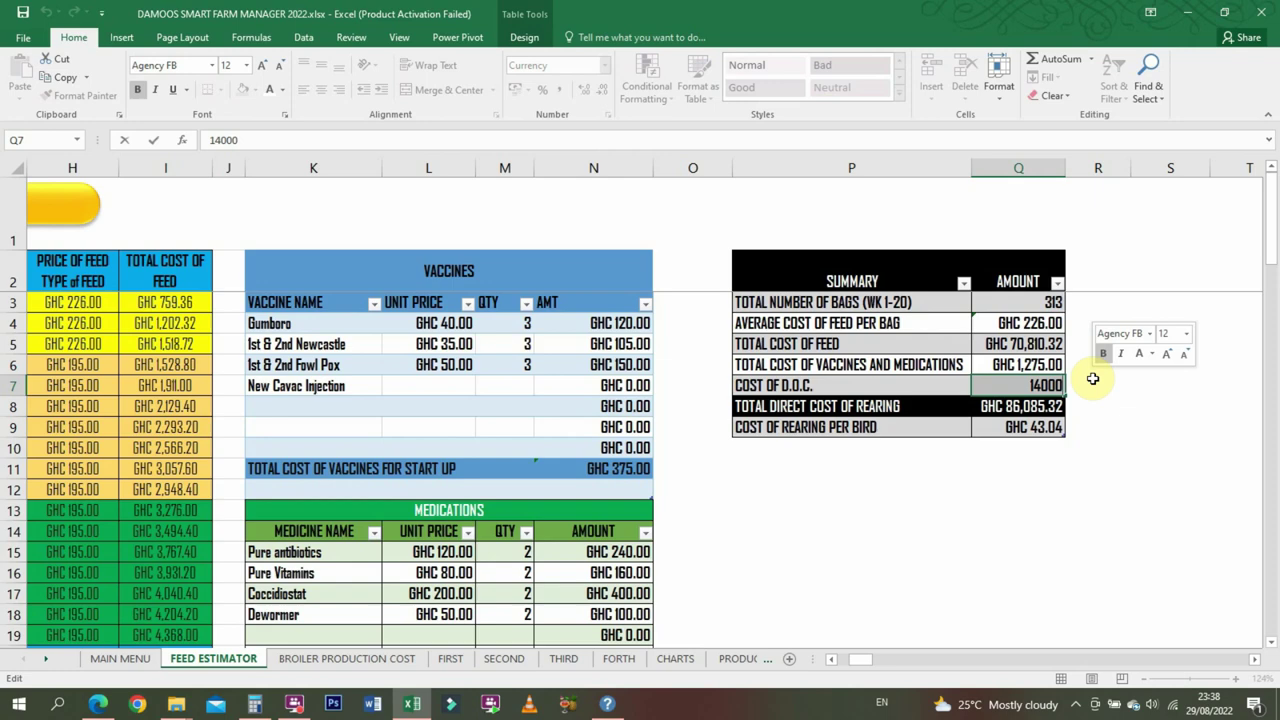
text(2800)
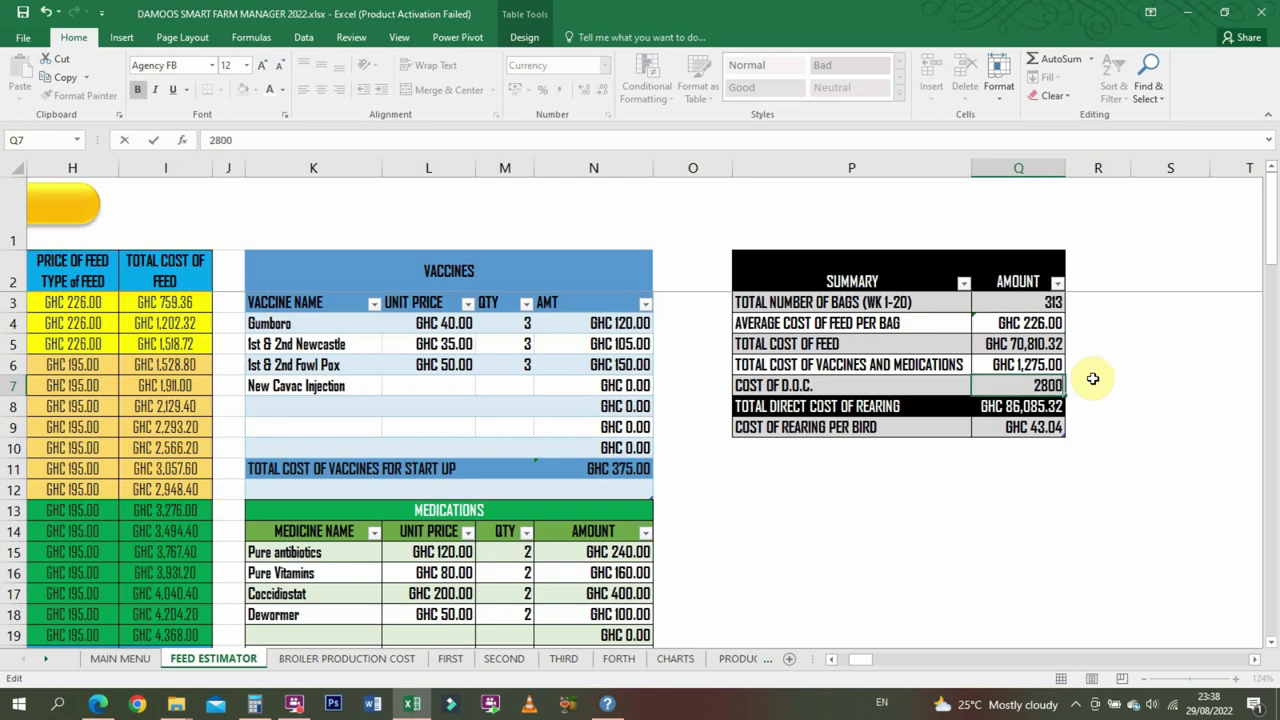
text(8,000)
key(Return)
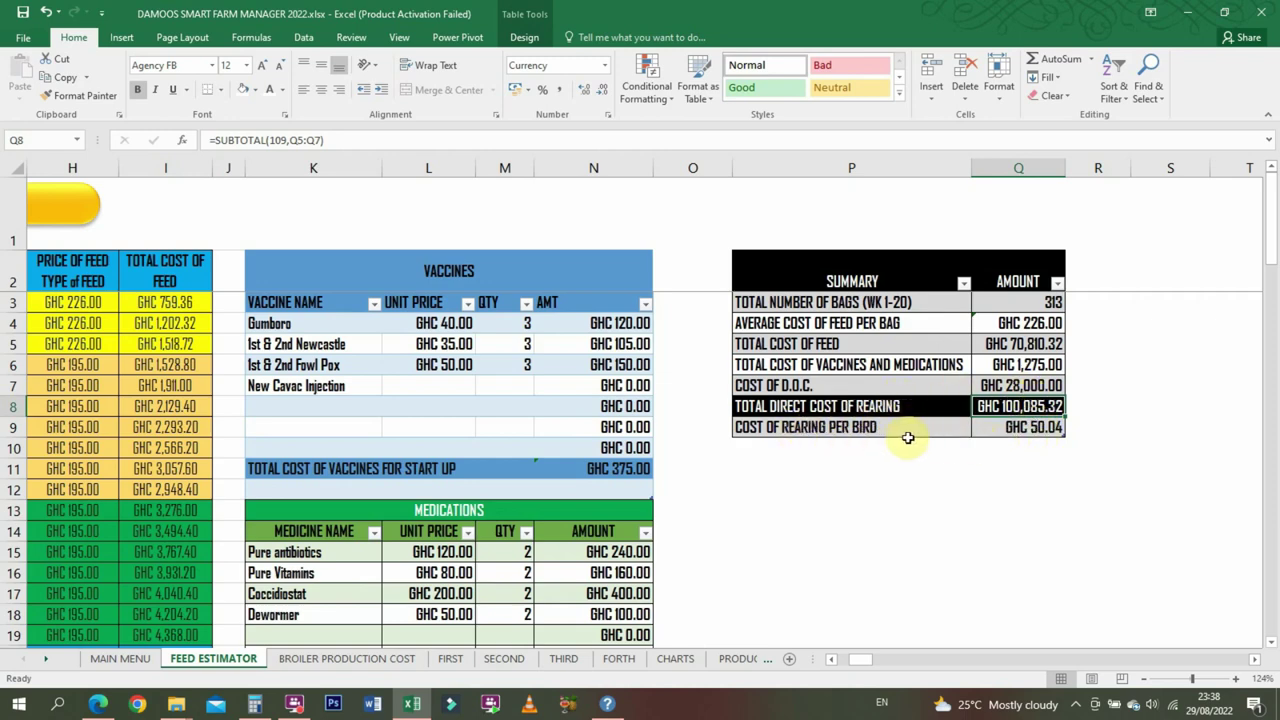
click(1006, 450)
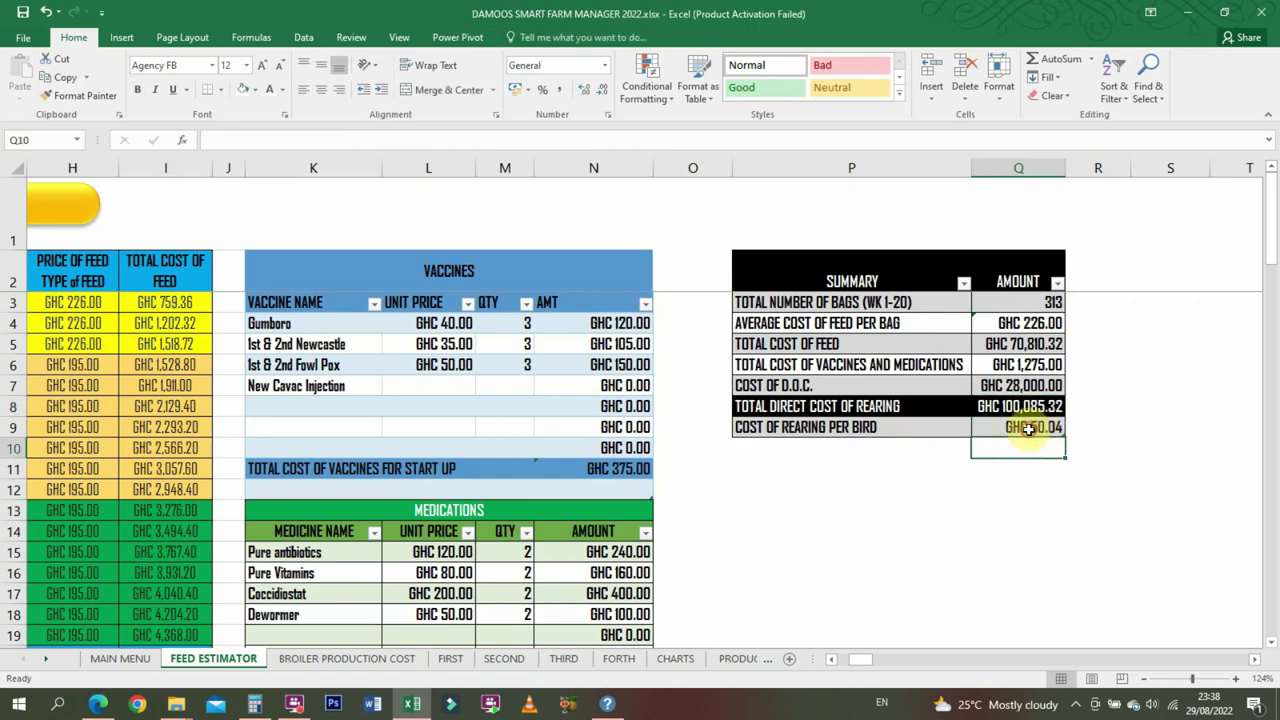
click(1028, 428)
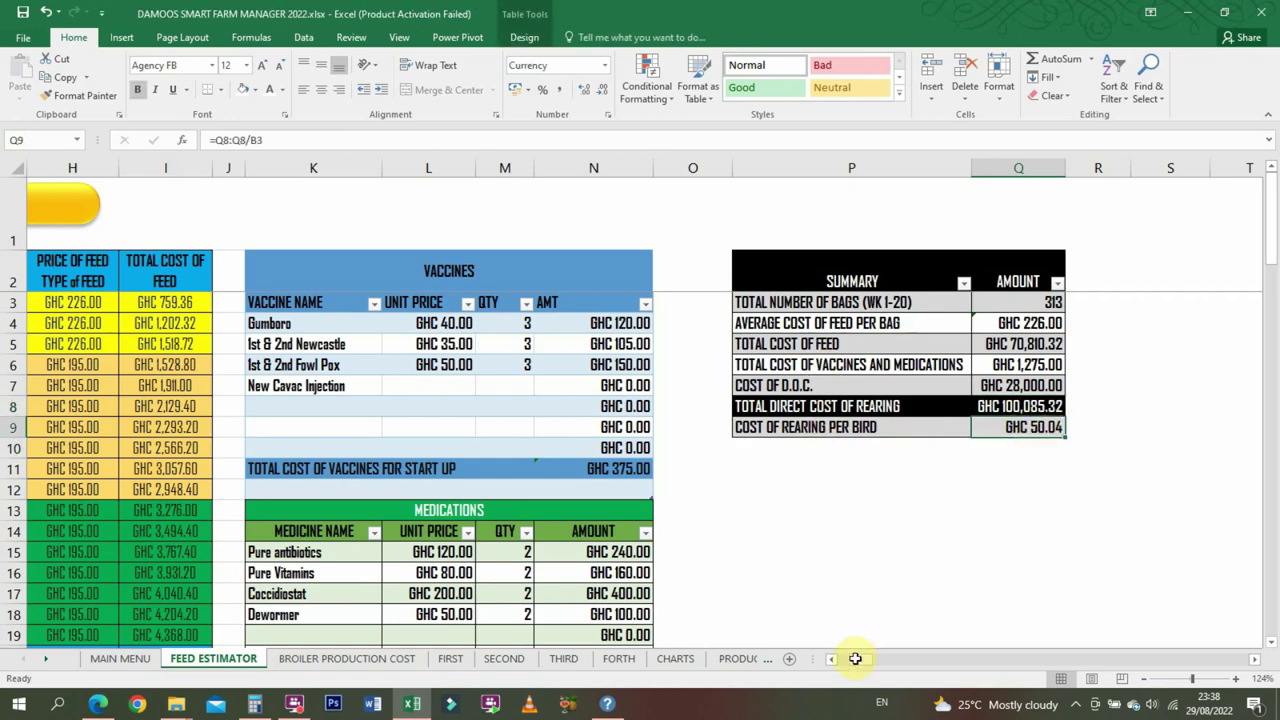
- Hyperlink the "CLICK HERE FOR BROILER PRODUCTION" shape to the BROILER PRODUCTION COST sheet and follow the link
scroll(855, 658, left, 5)
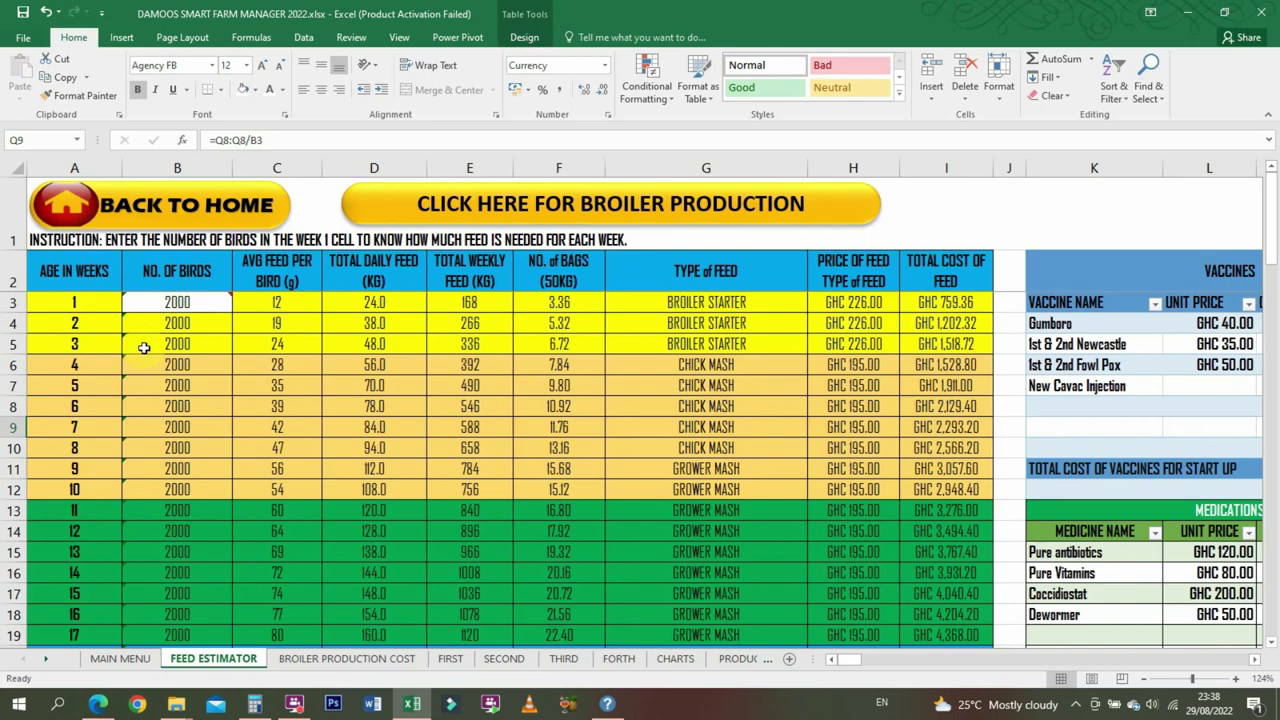
right_click(399, 220)
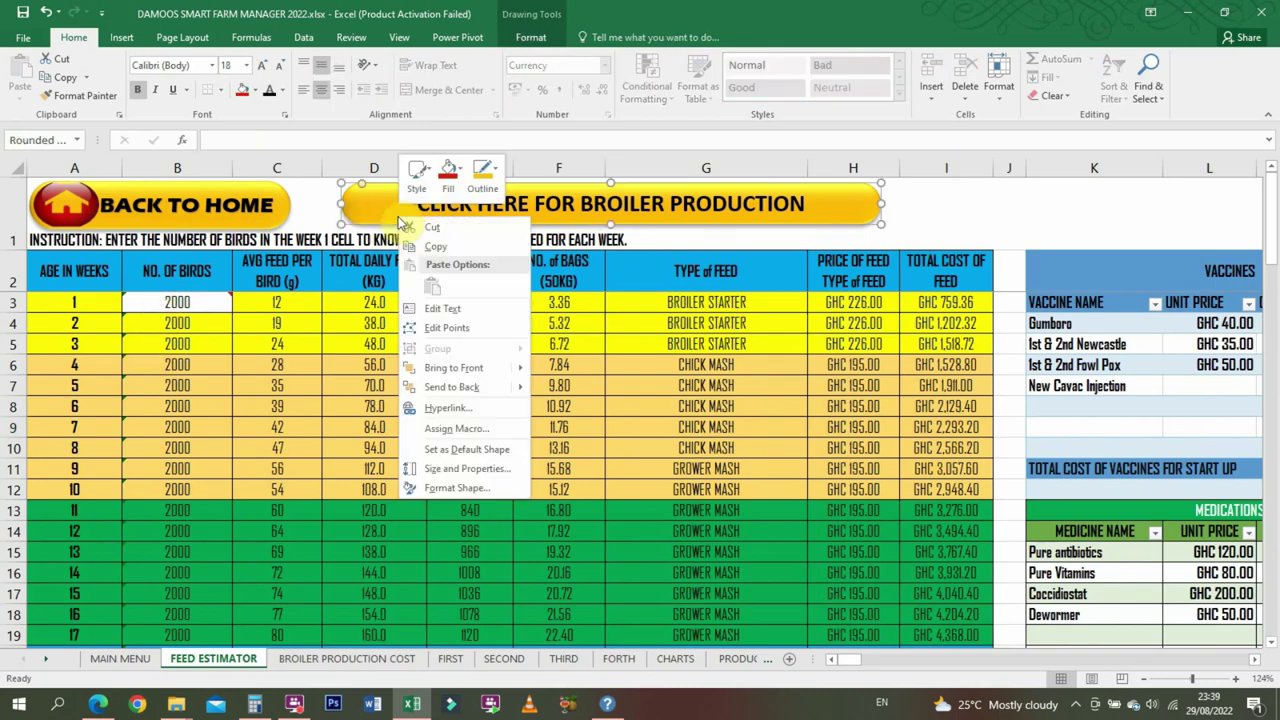
click(438, 408)
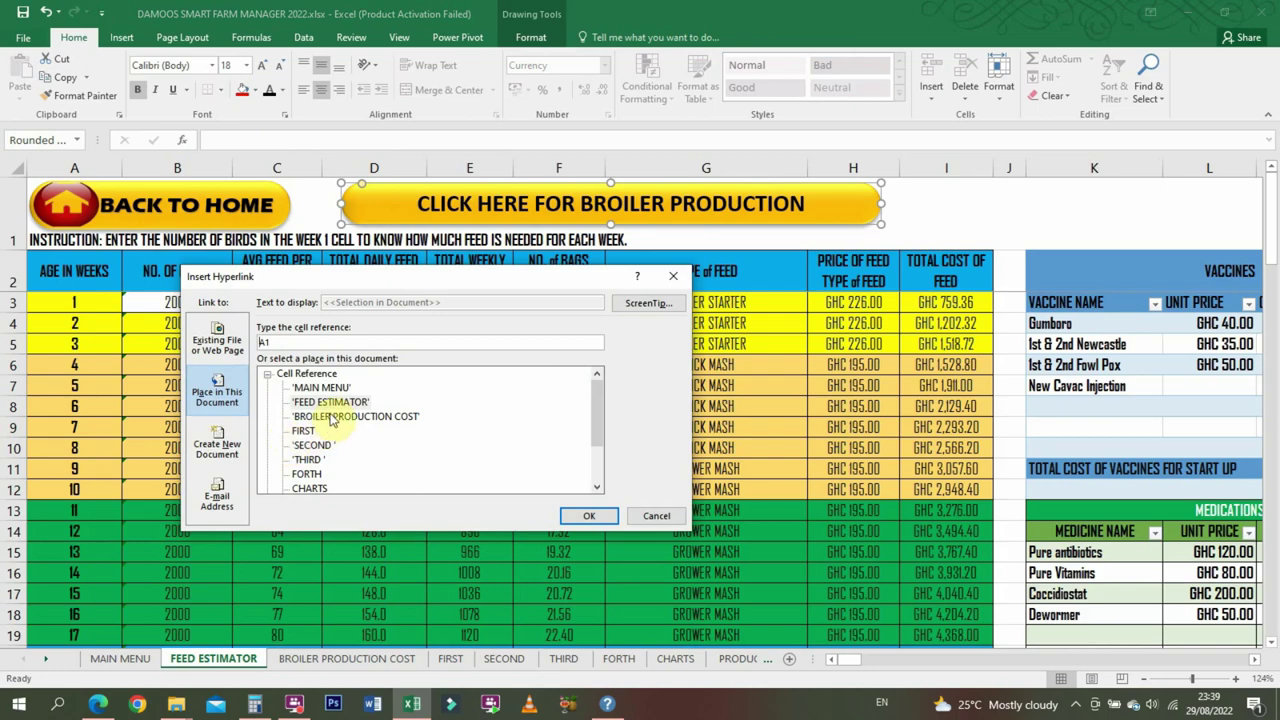
click(333, 416)
click(591, 517)
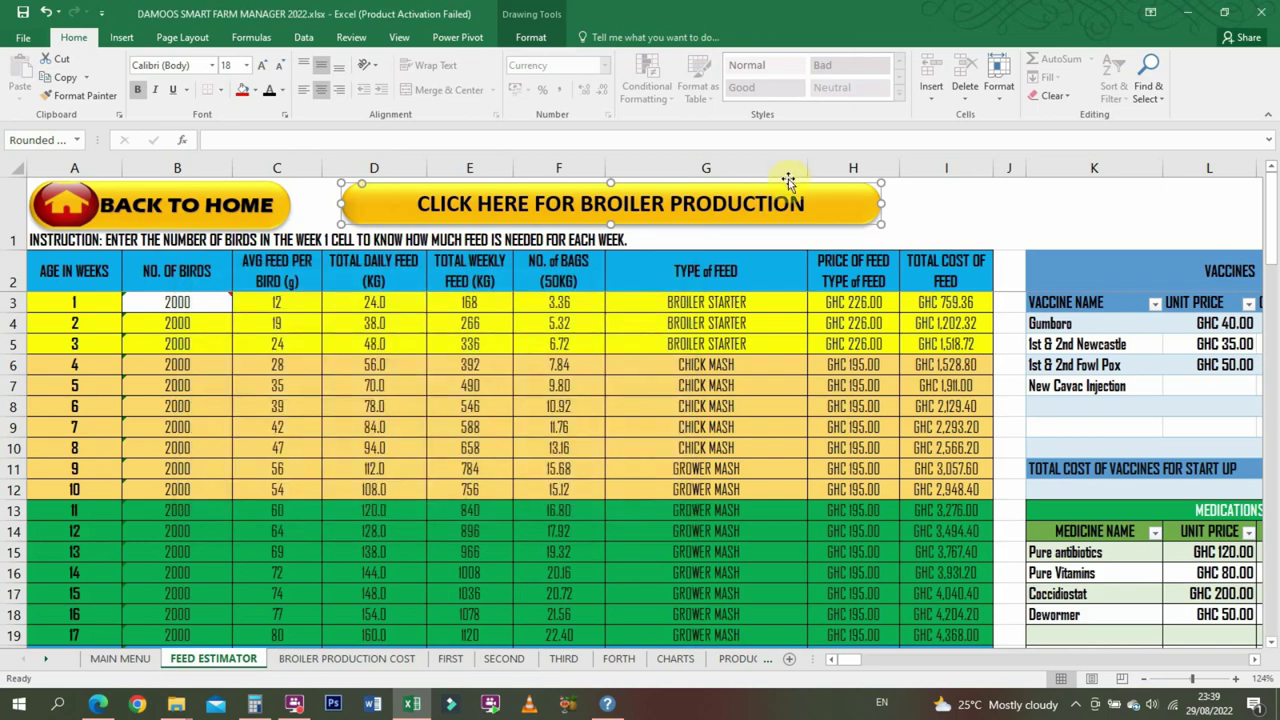
click(990, 214)
click(756, 203)
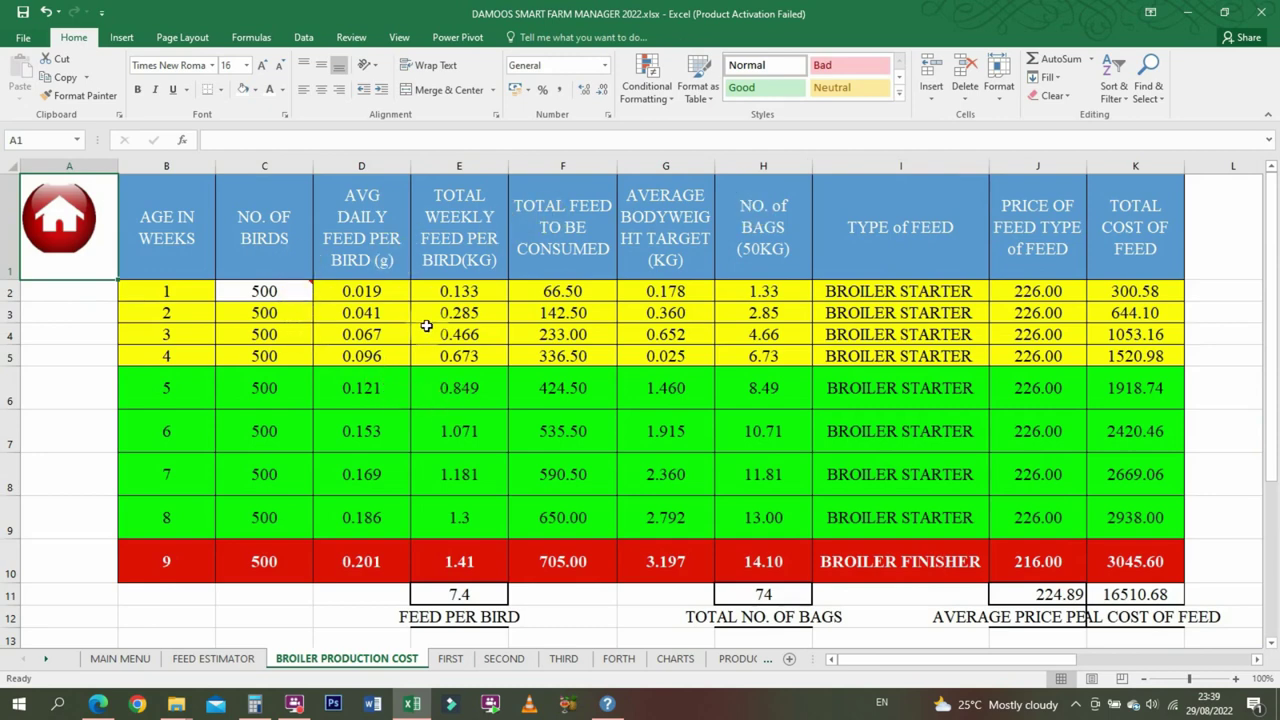
- Autofit the heights of rows 6 to 10, covering weeks 5 to 9 of the broiler table
mouse_move(229, 291)
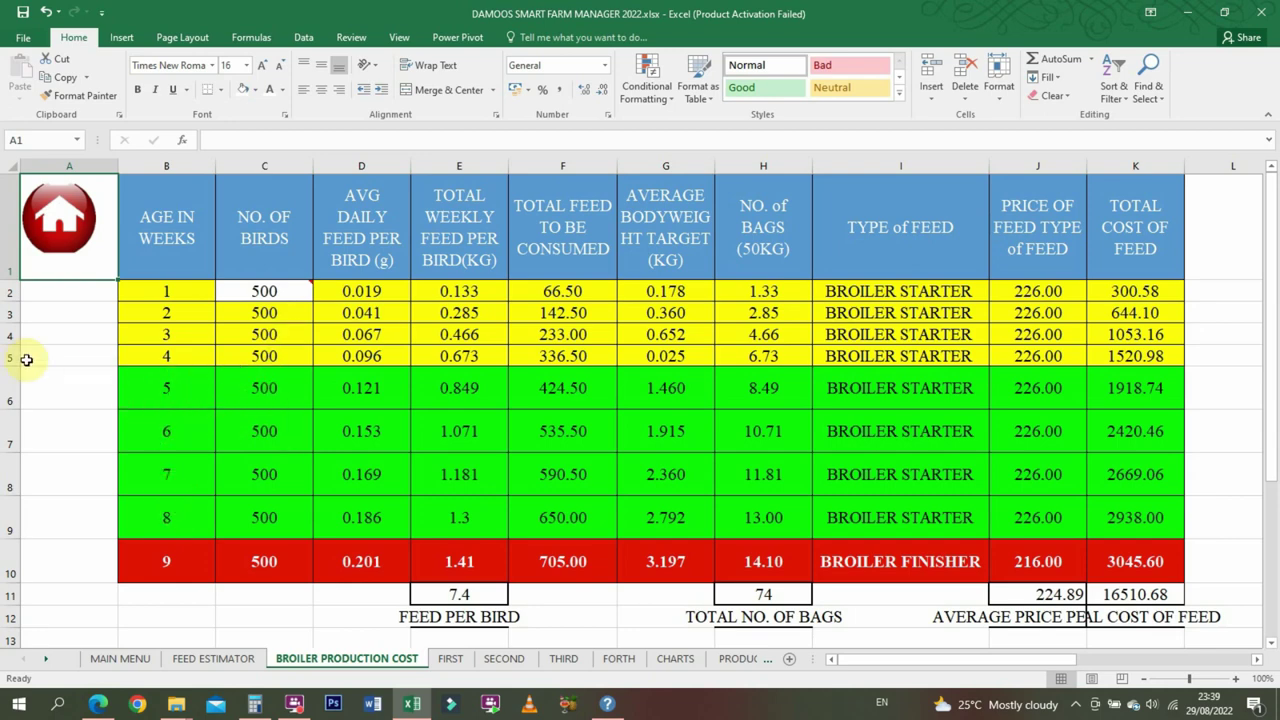
double_click(10, 408)
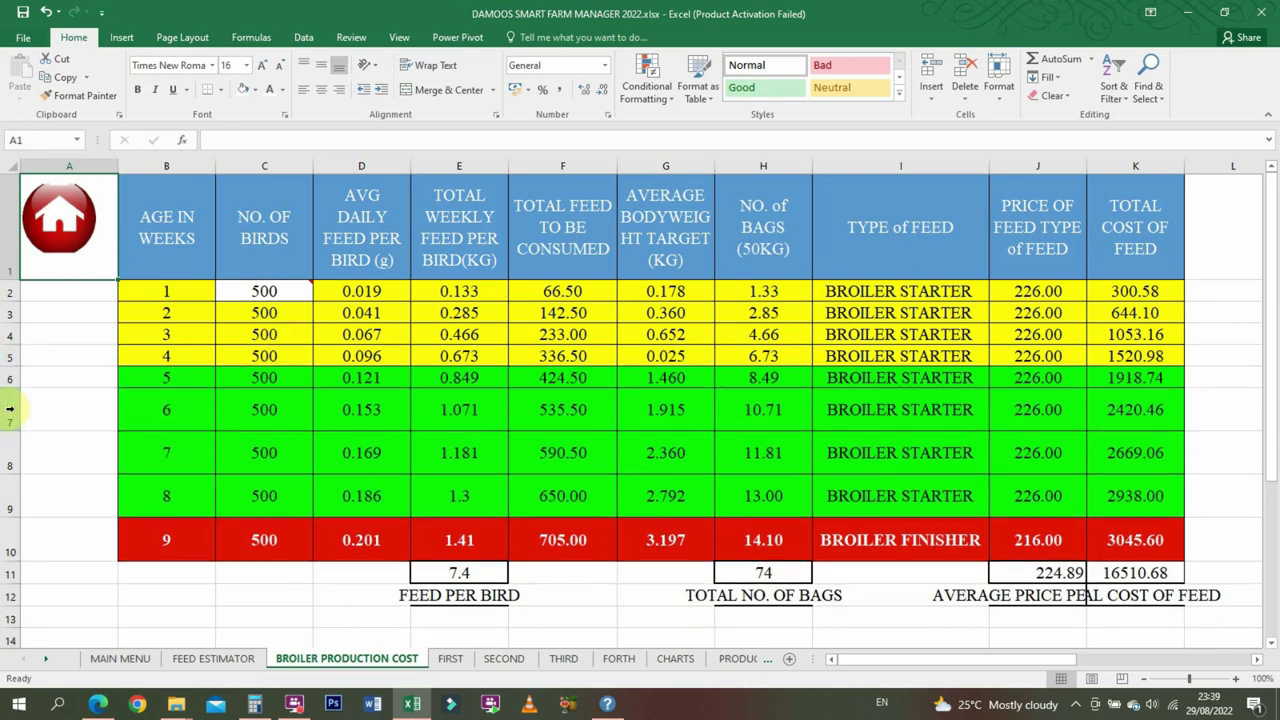
double_click(8, 430)
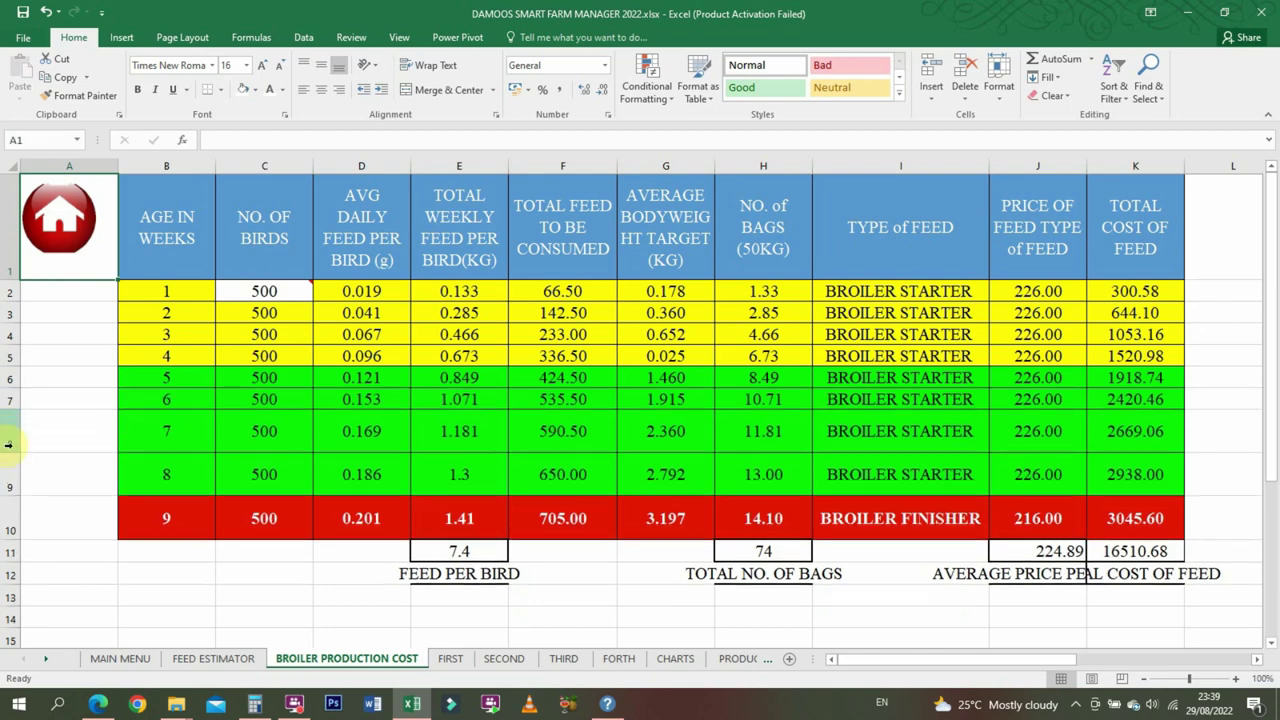
double_click(12, 451)
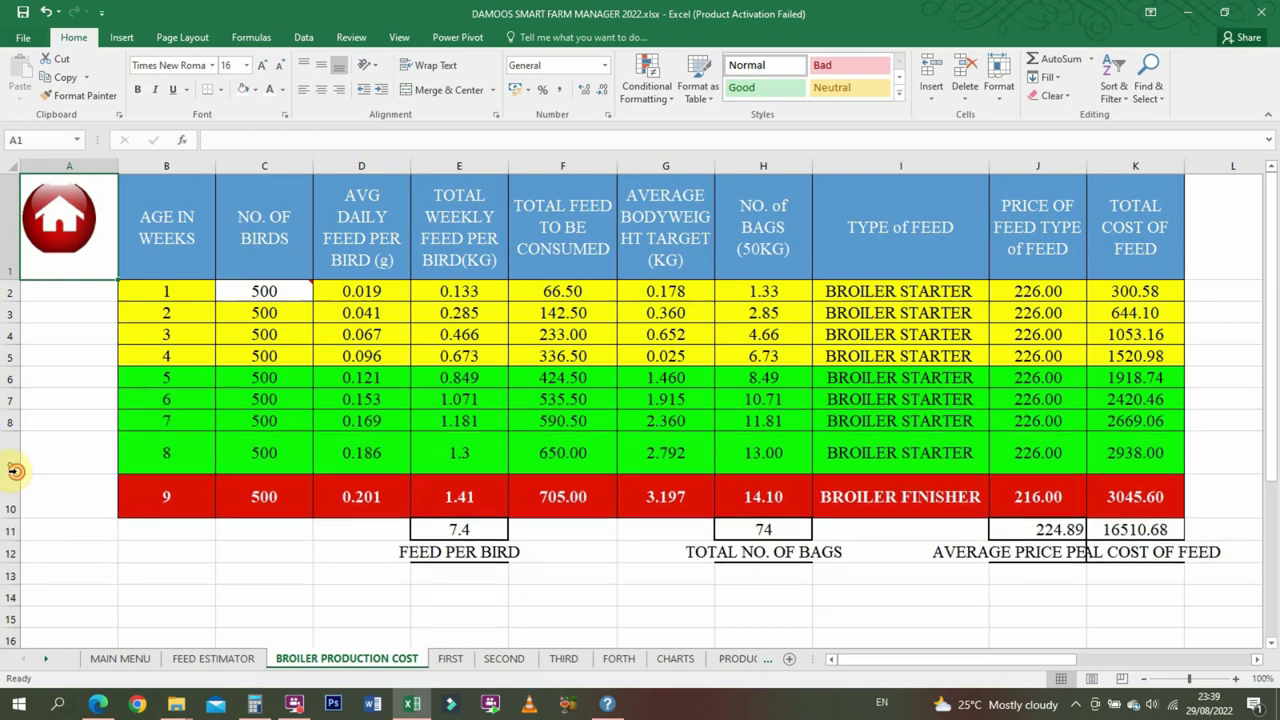
double_click(14, 473)
click(14, 491)
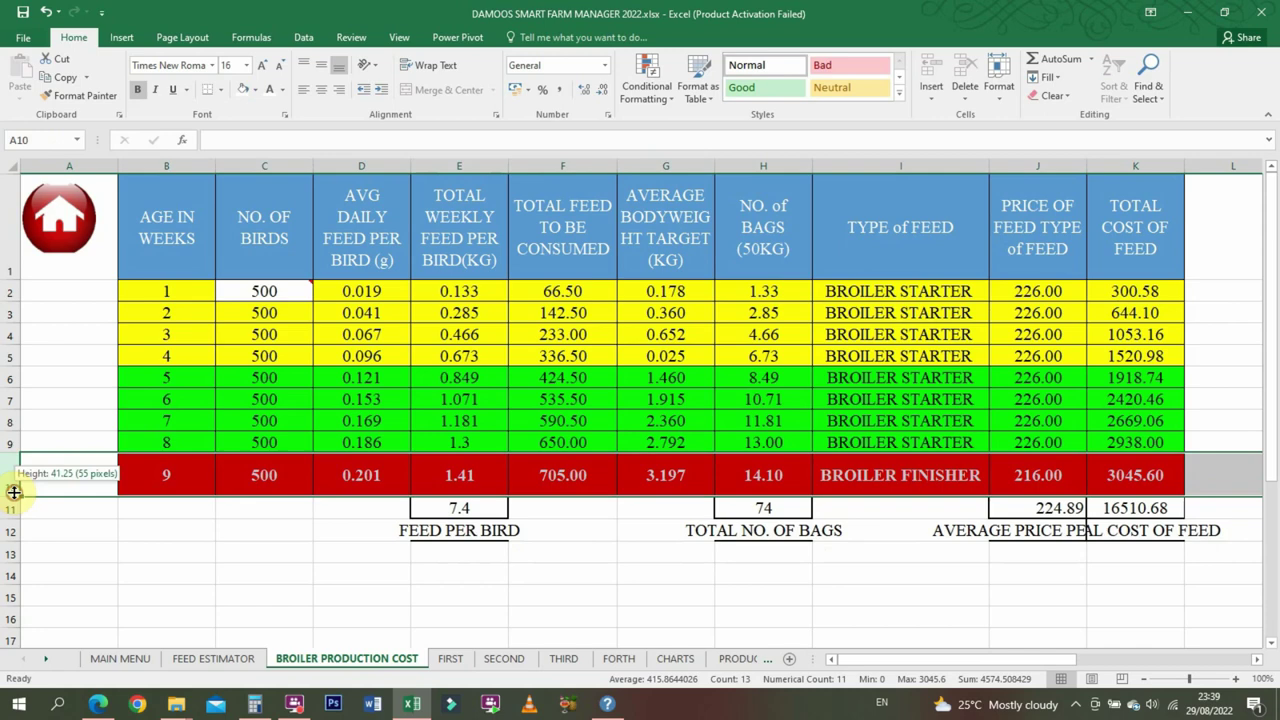
double_click(13, 495)
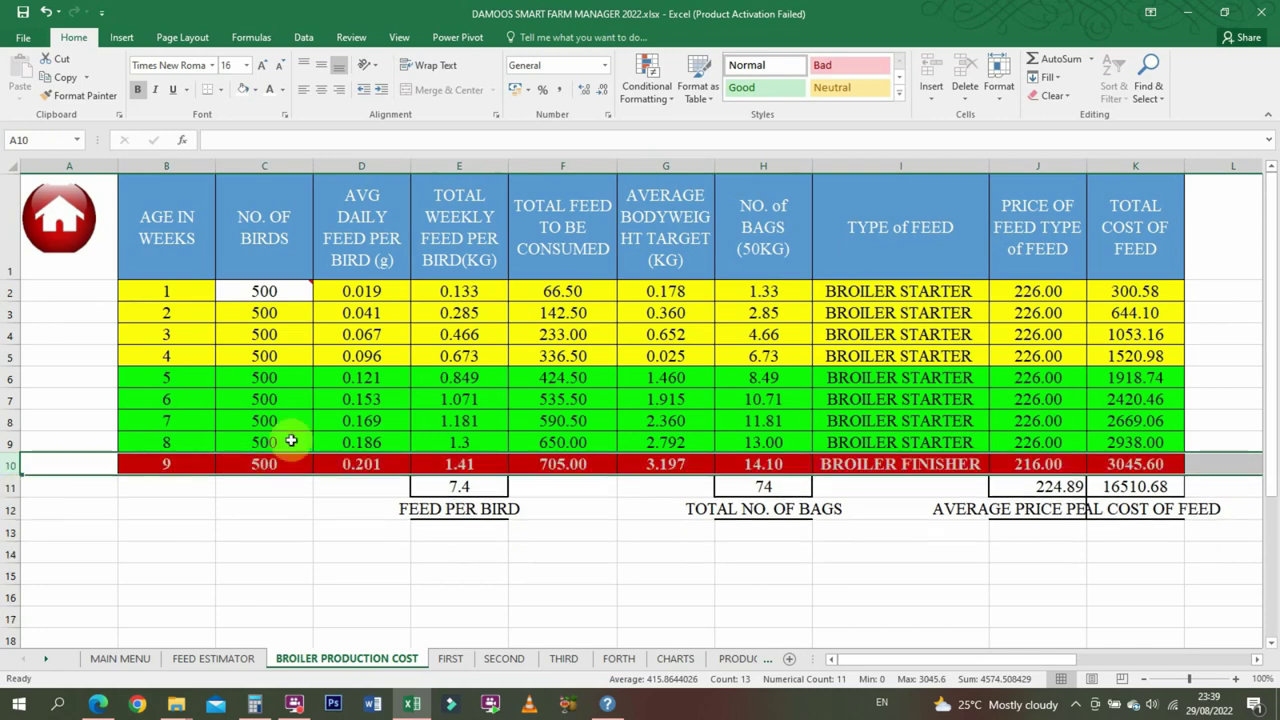
- Widen the average bodyweight target column so its header words fit, and check the week 1 number of bags formula
click(283, 292)
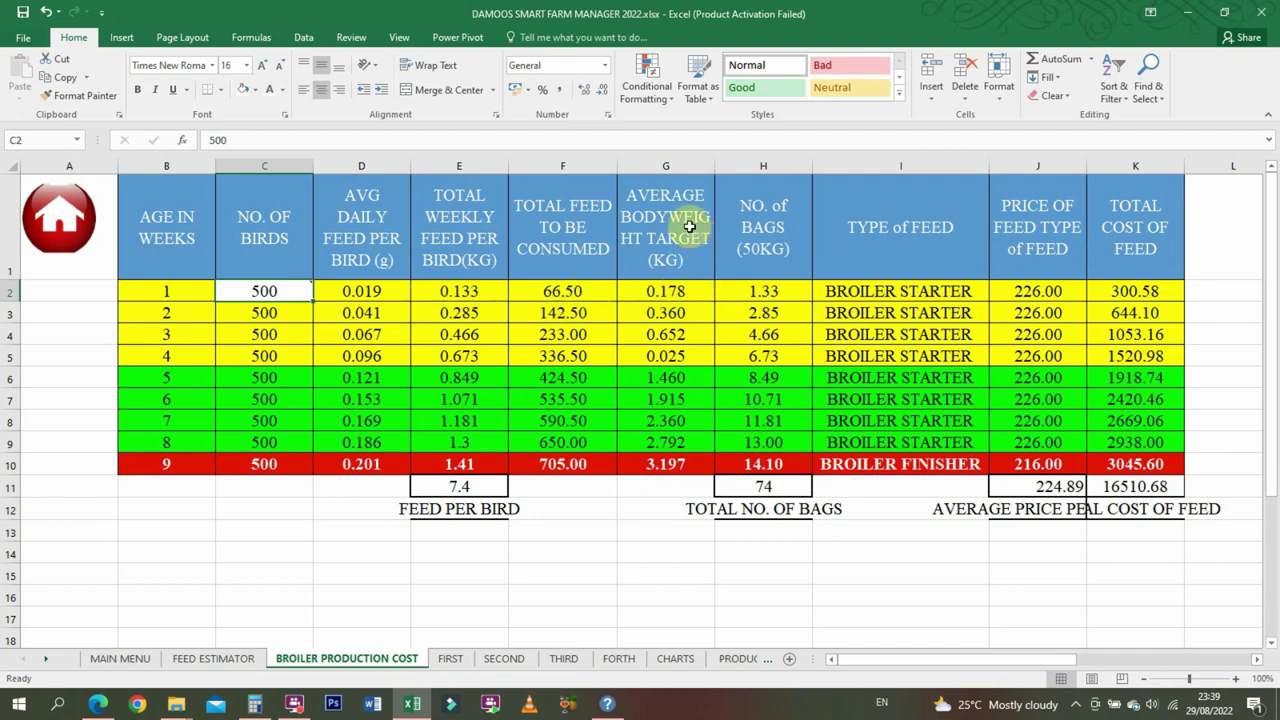
drag(716, 163, 740, 163)
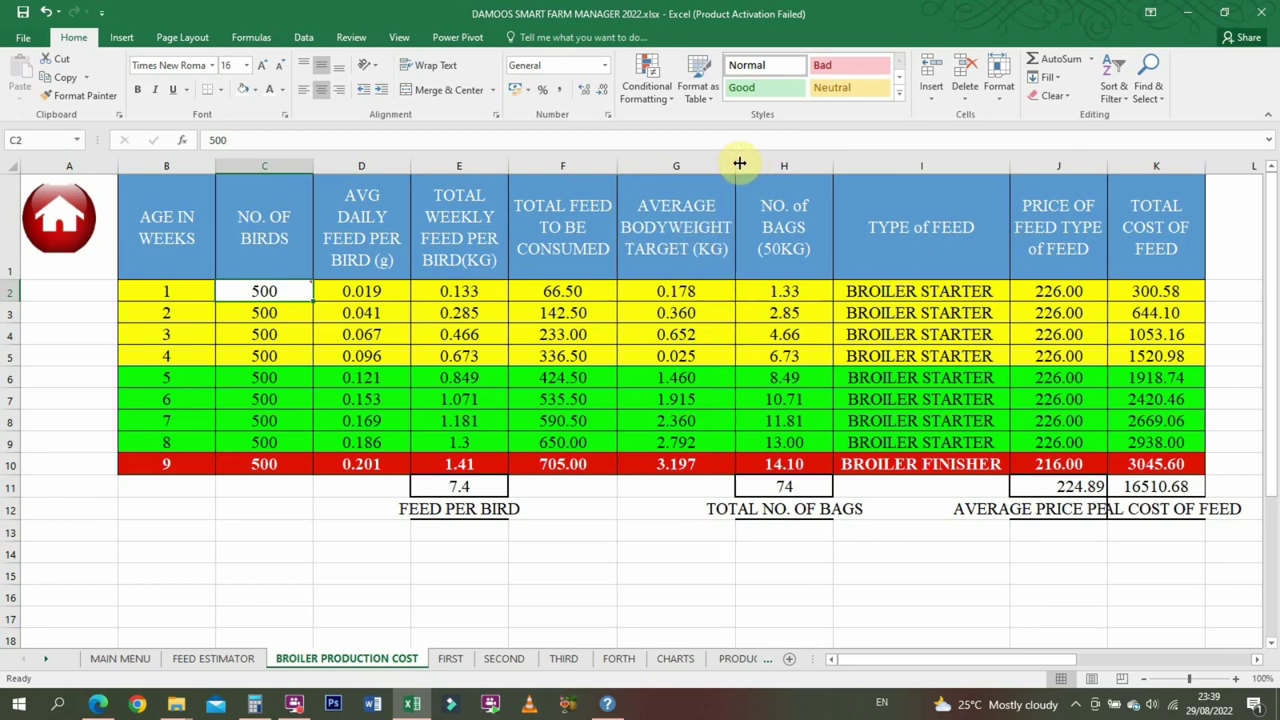
click(797, 291)
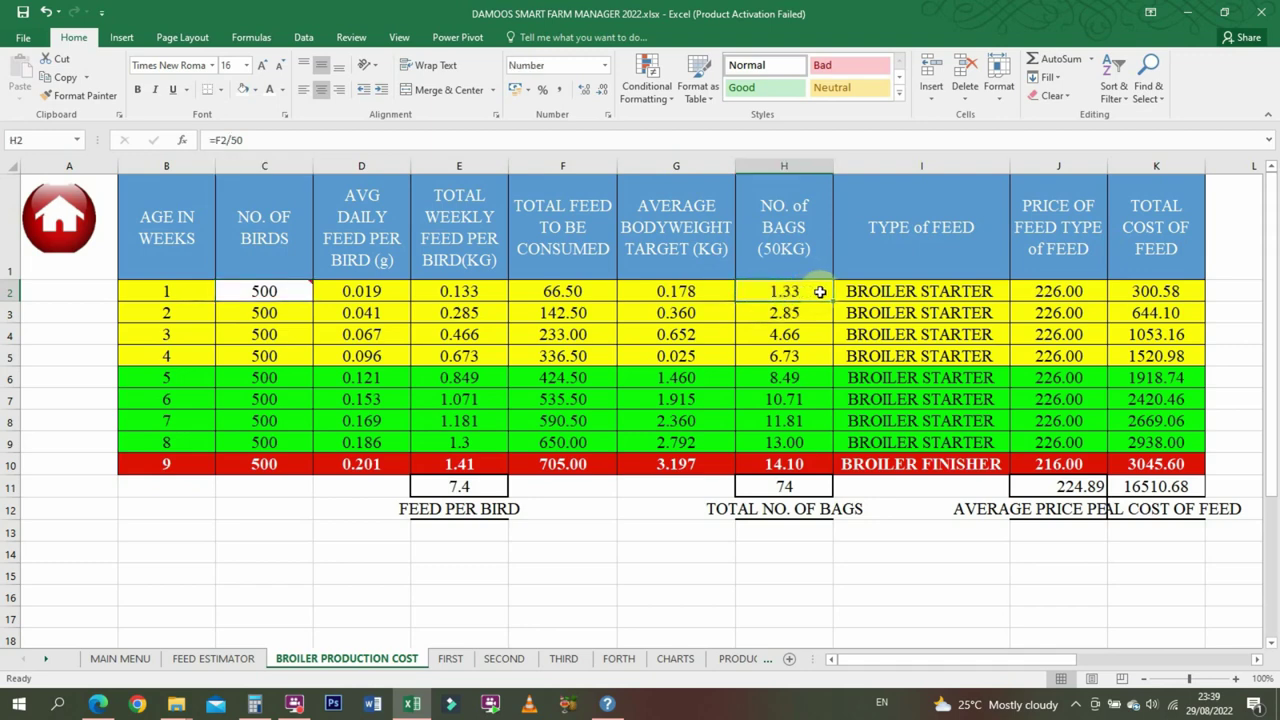
double_click(806, 291)
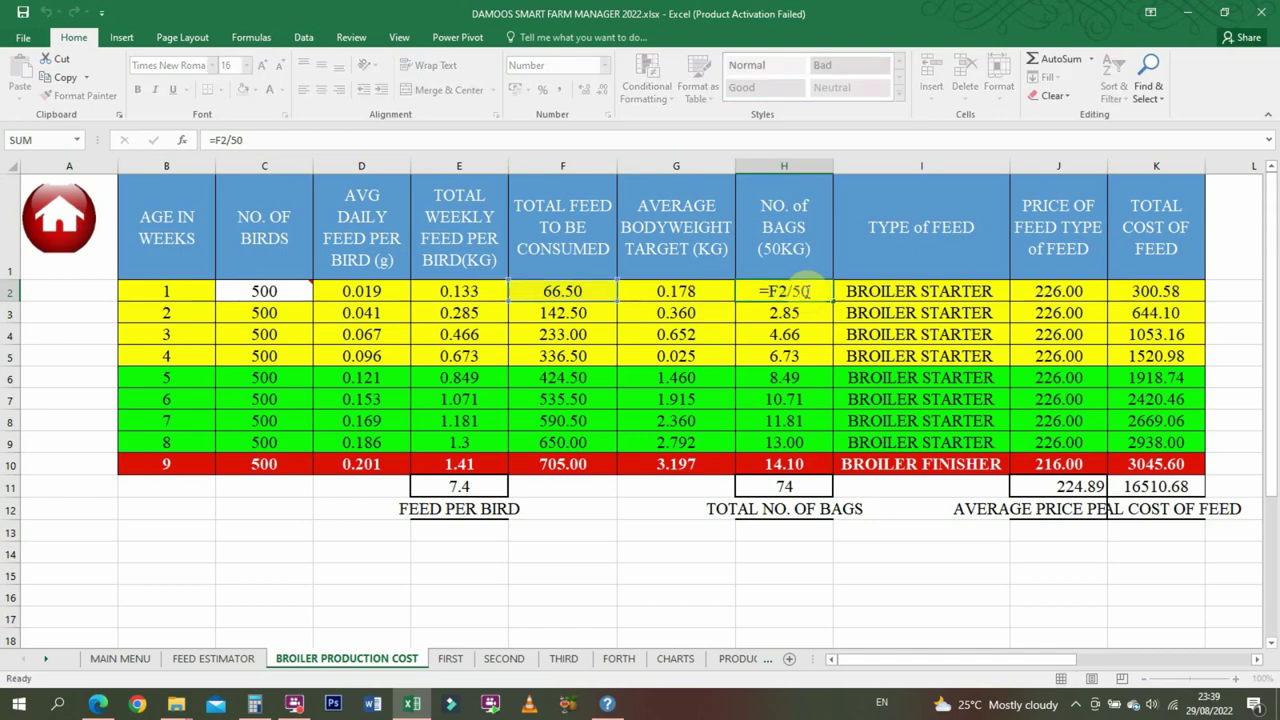
key(Return)
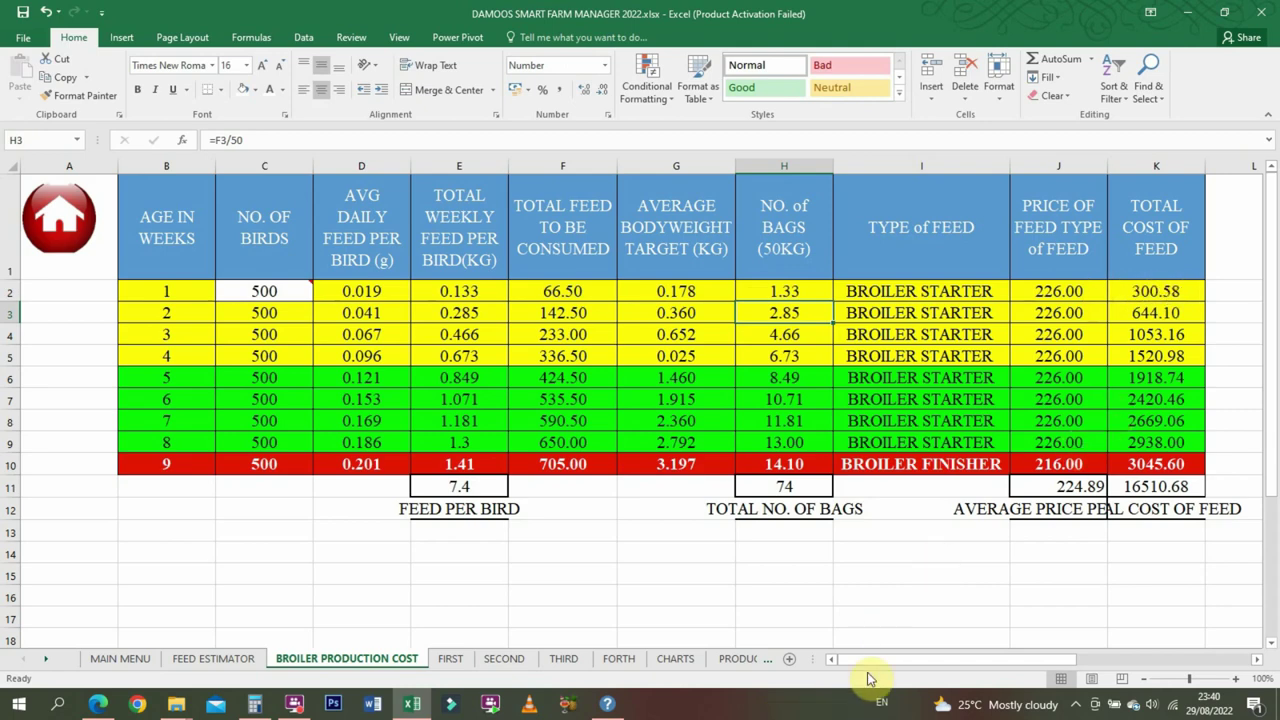
- Autofit the widths of the number of bags, total weekly feed per bird, feed price and total cost of feed columns
double_click(833, 172)
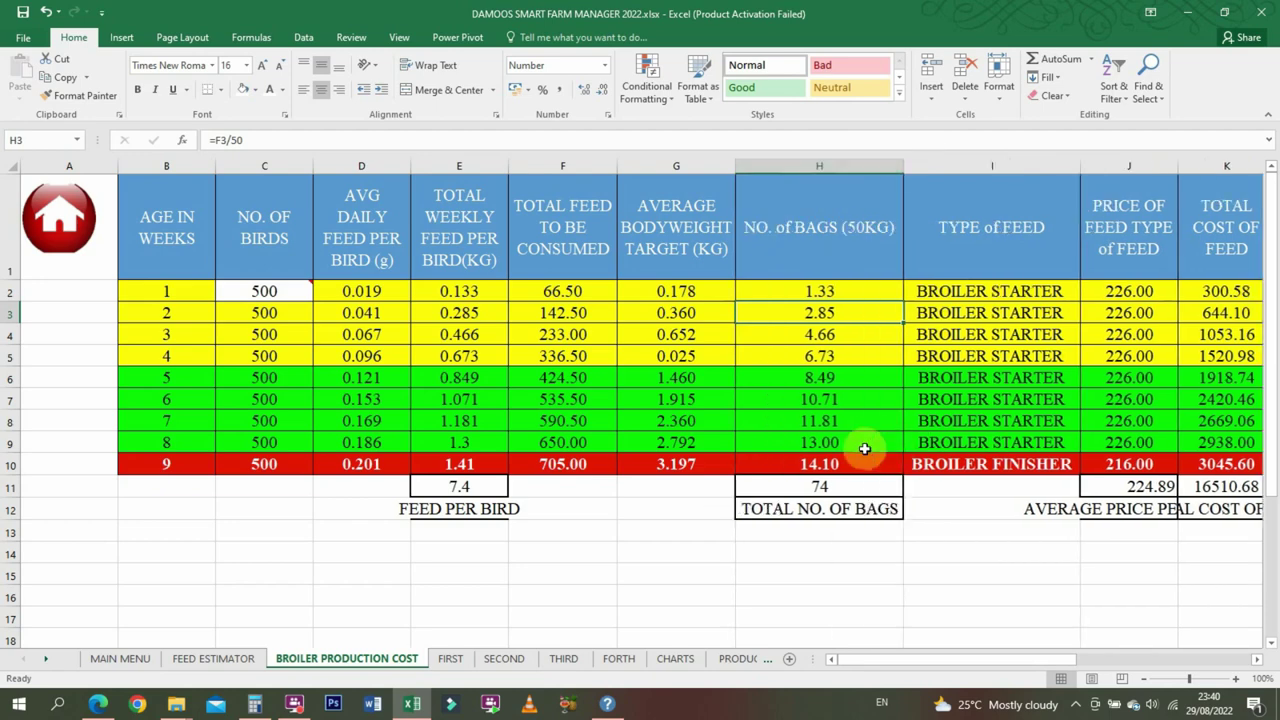
double_click(508, 166)
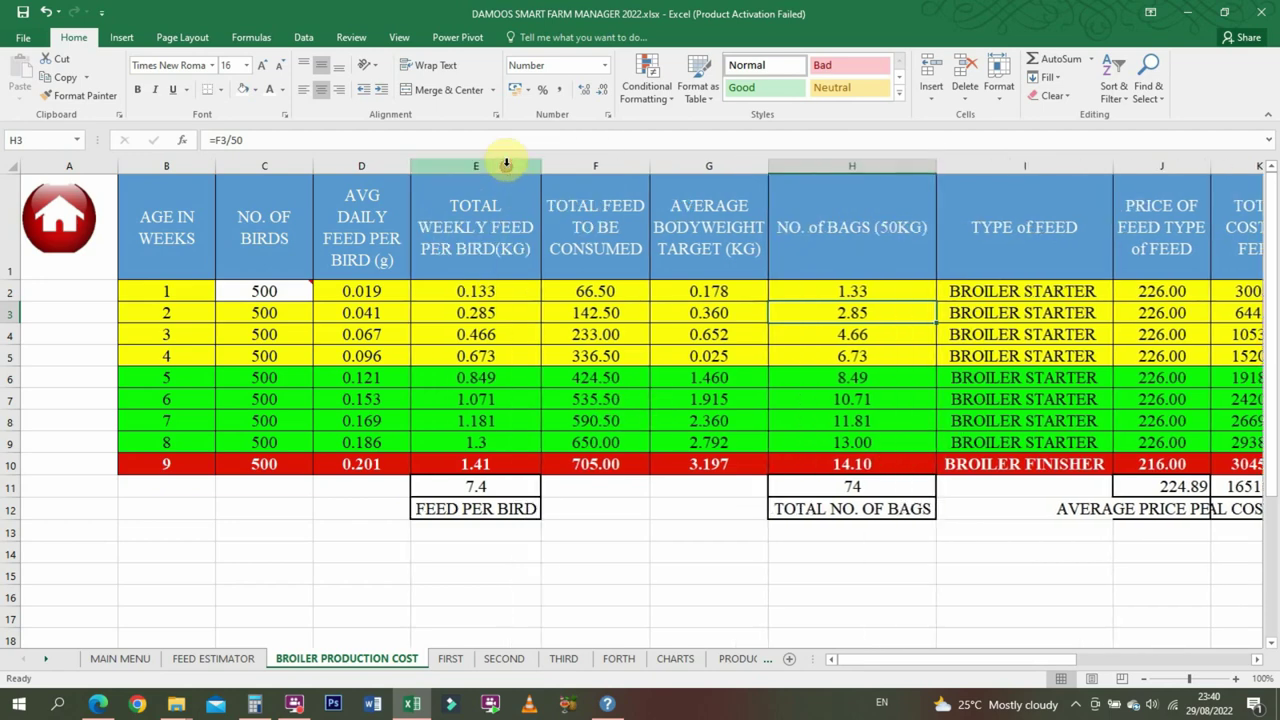
drag(884, 665, 946, 645)
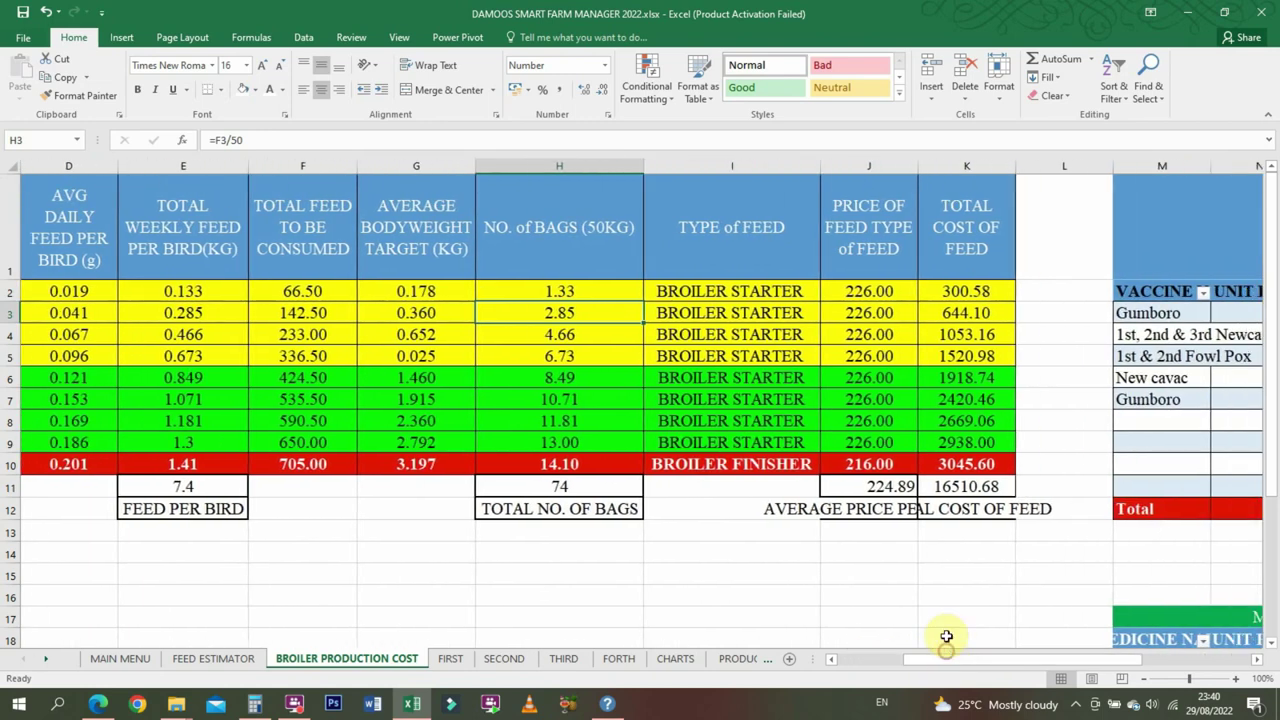
double_click(916, 168)
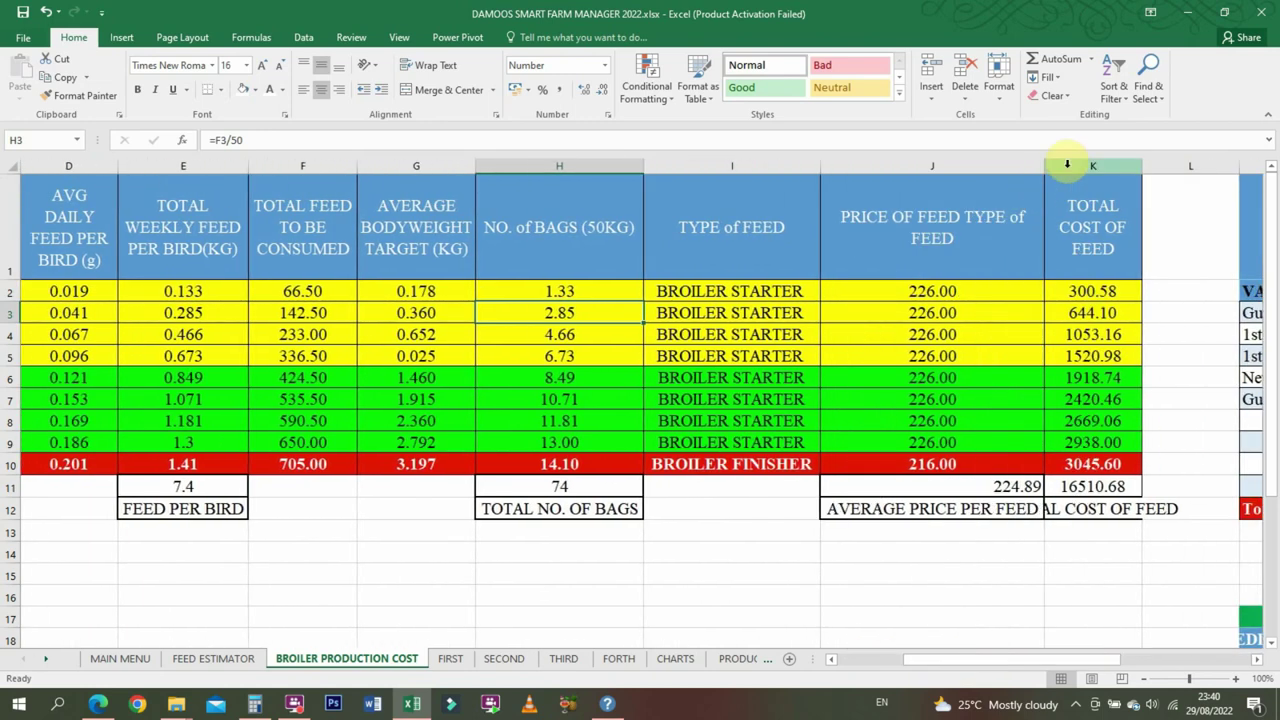
double_click(1141, 168)
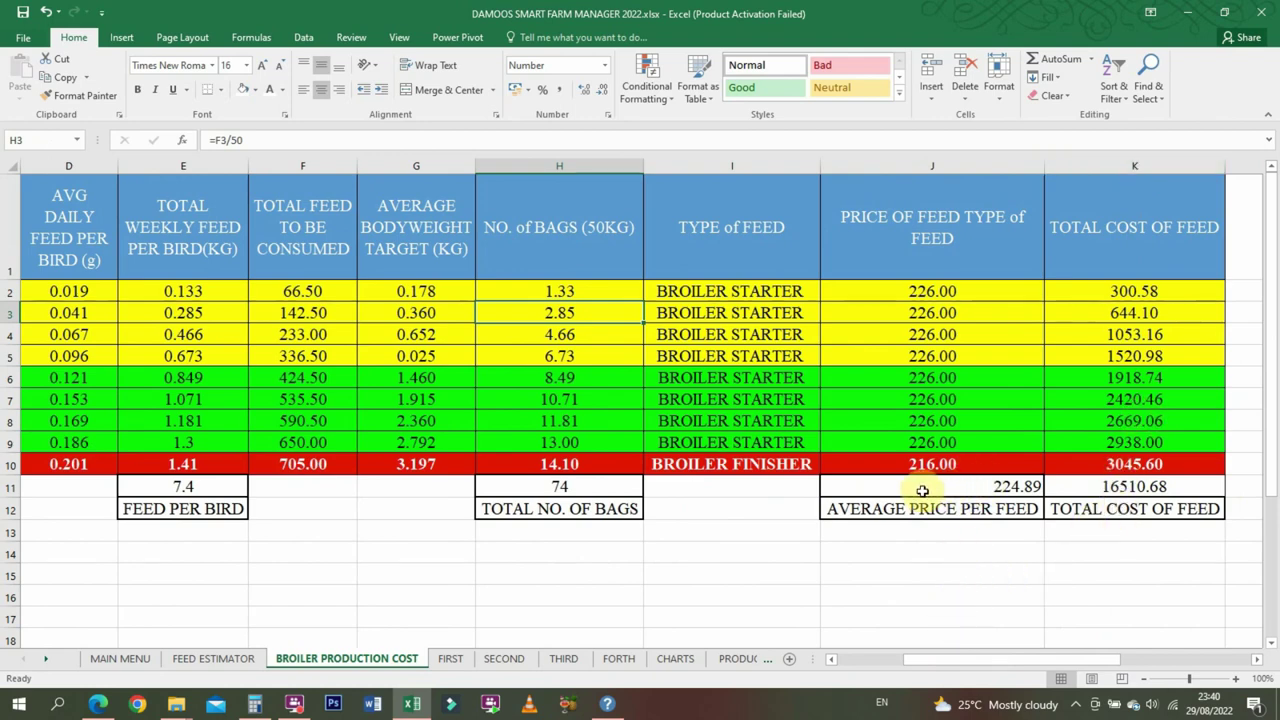
- Apply the comma number style and centre alignment to the average price per feed and total cost of feed values in row 11
drag(915, 492, 1100, 487)
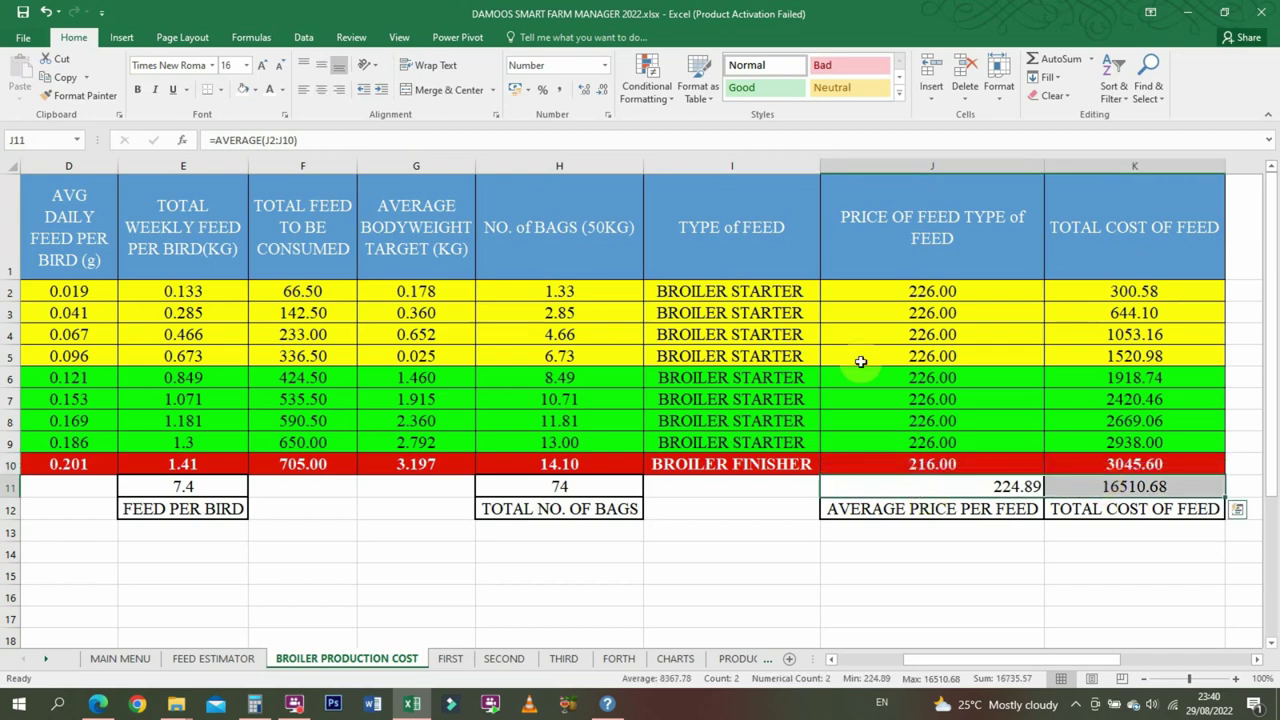
click(560, 91)
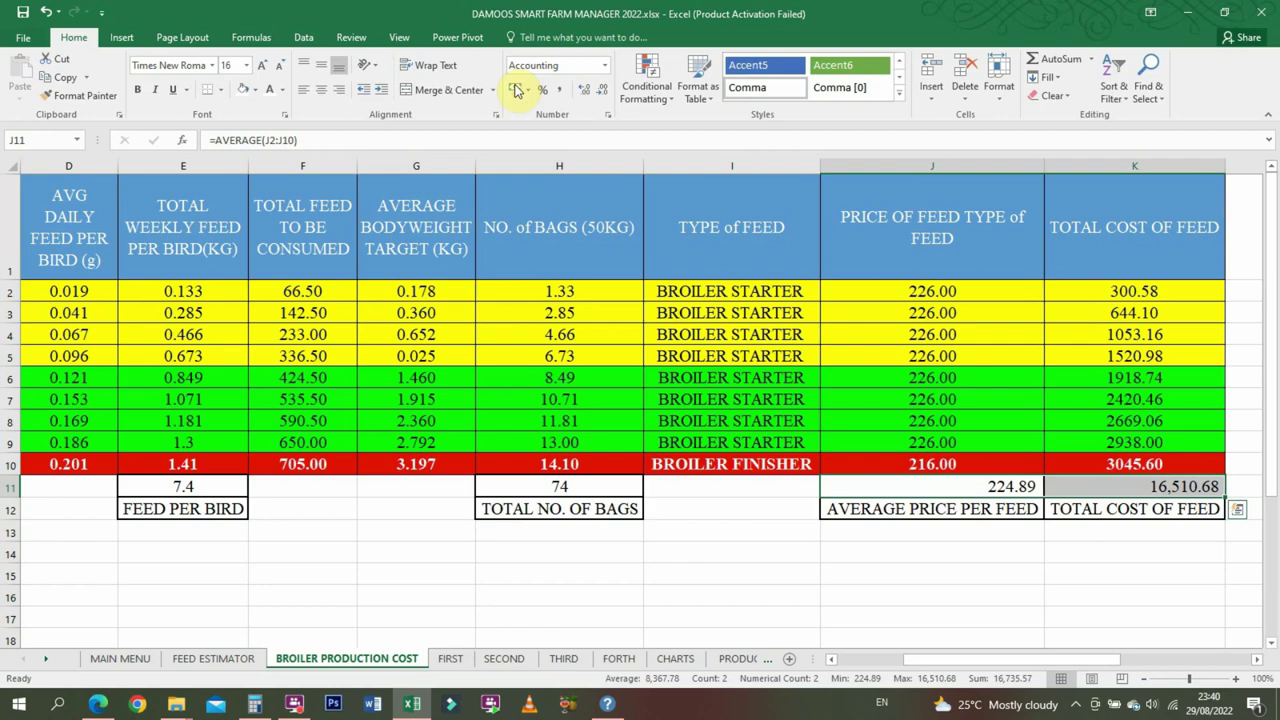
click(320, 76)
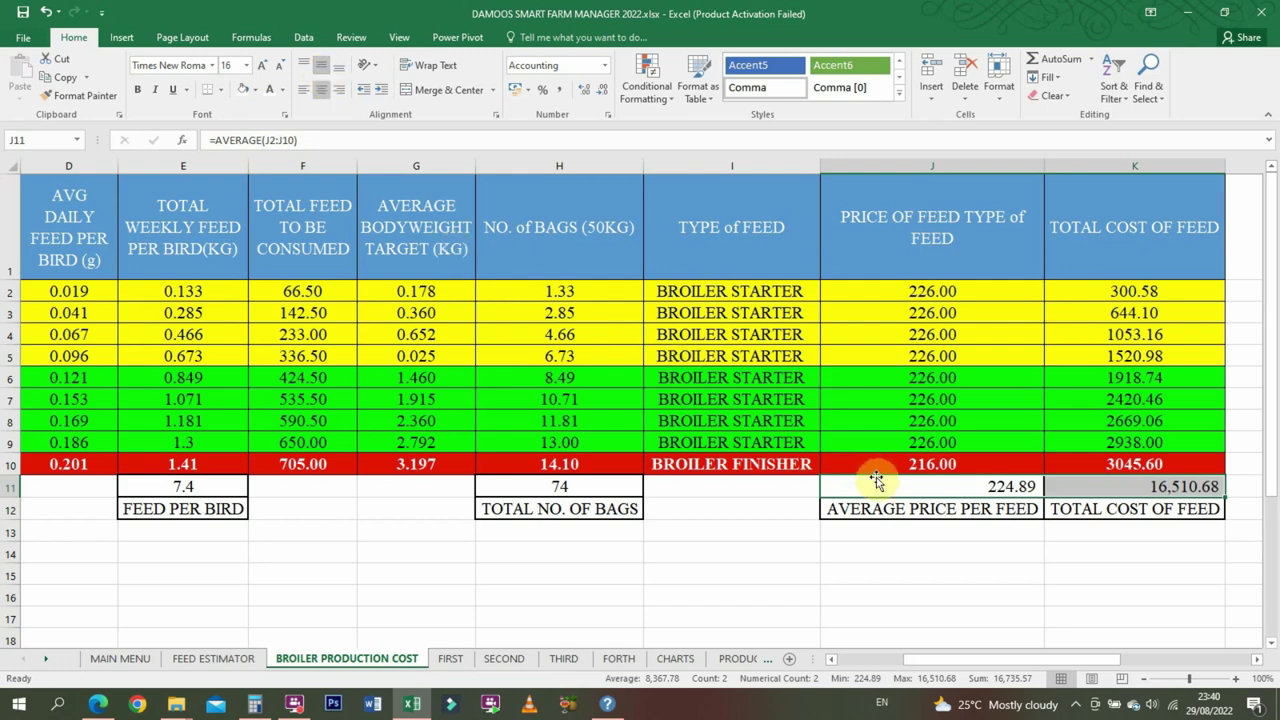
click(948, 556)
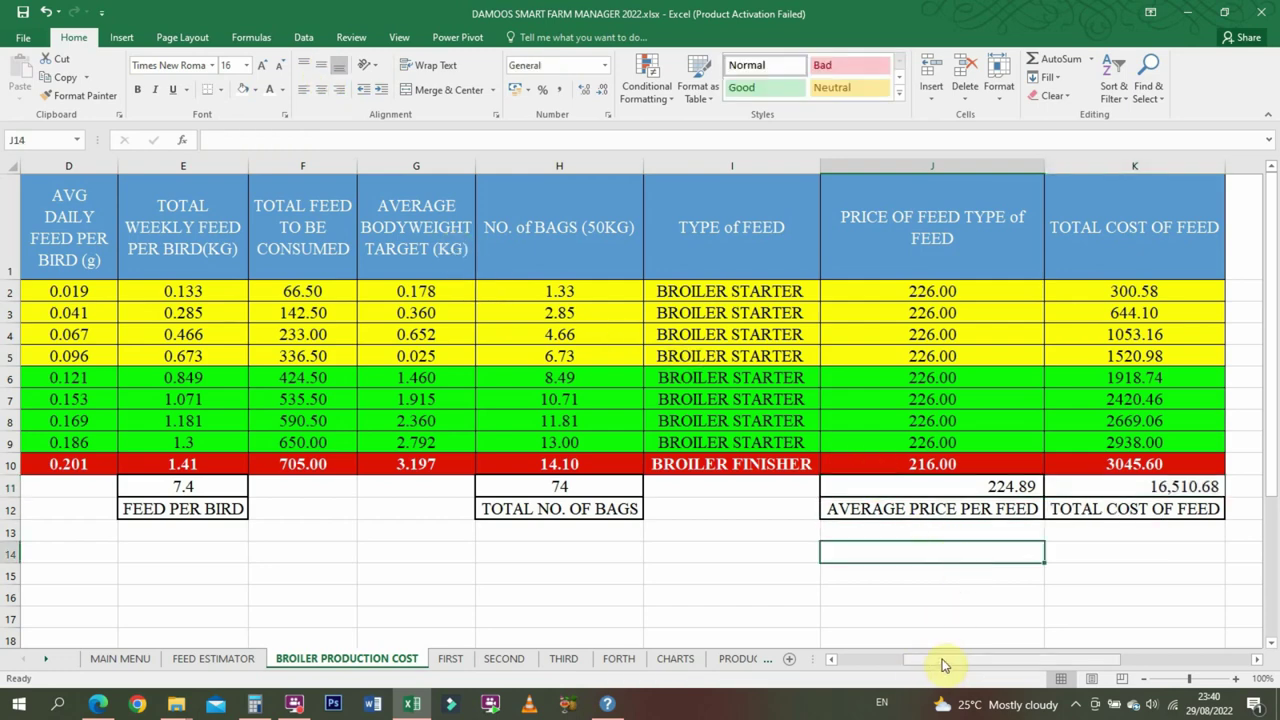
- Go through the main menu to the 1st batch sheet and select its number of birds cell
drag(940, 660, 421, 418)
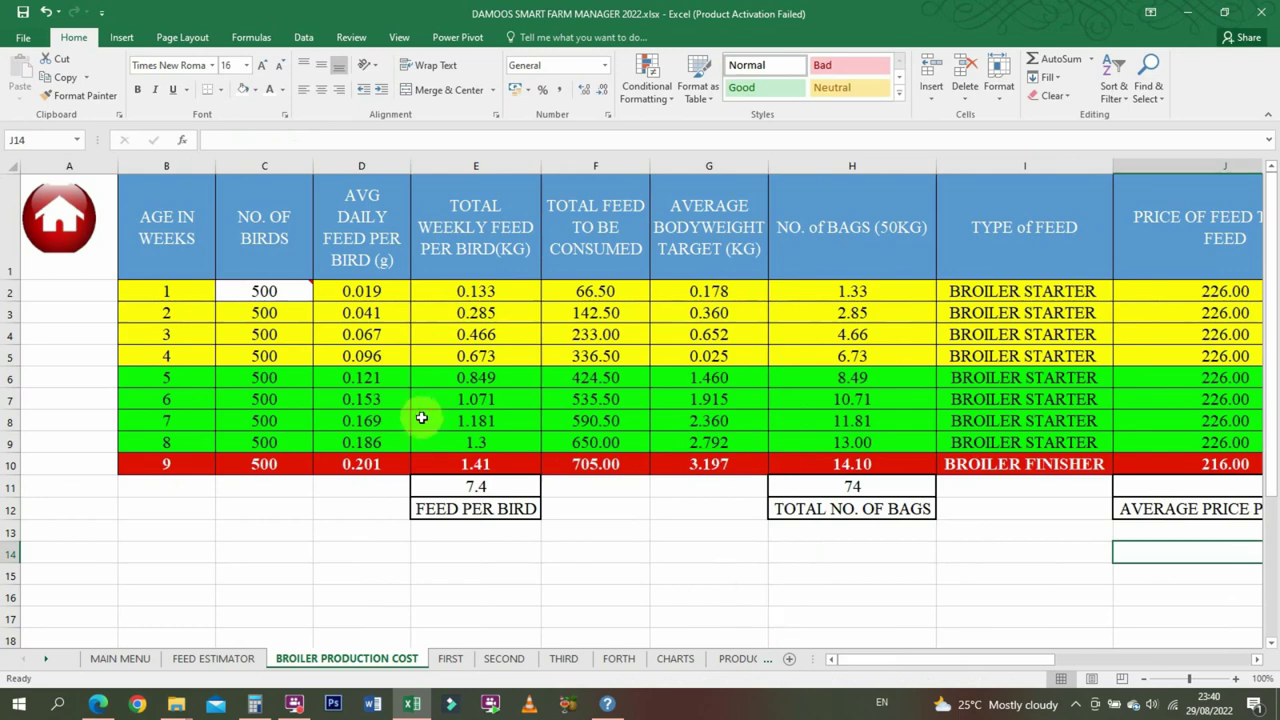
click(73, 232)
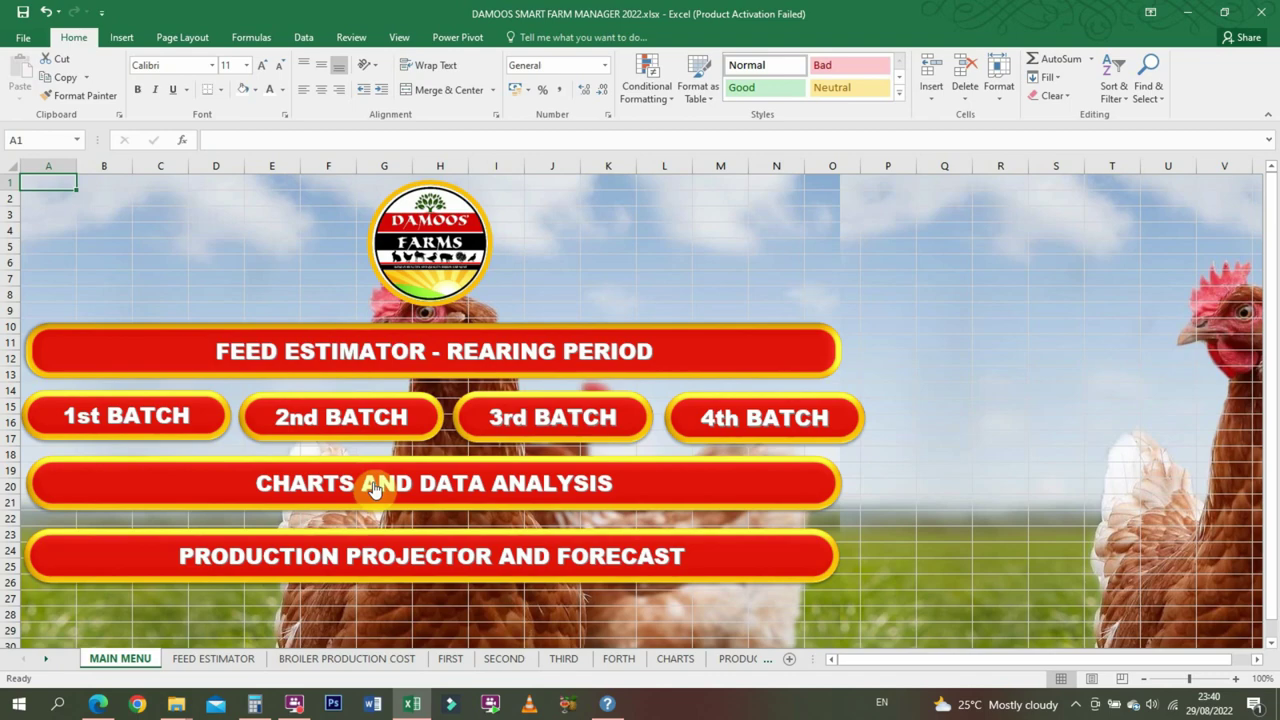
click(170, 425)
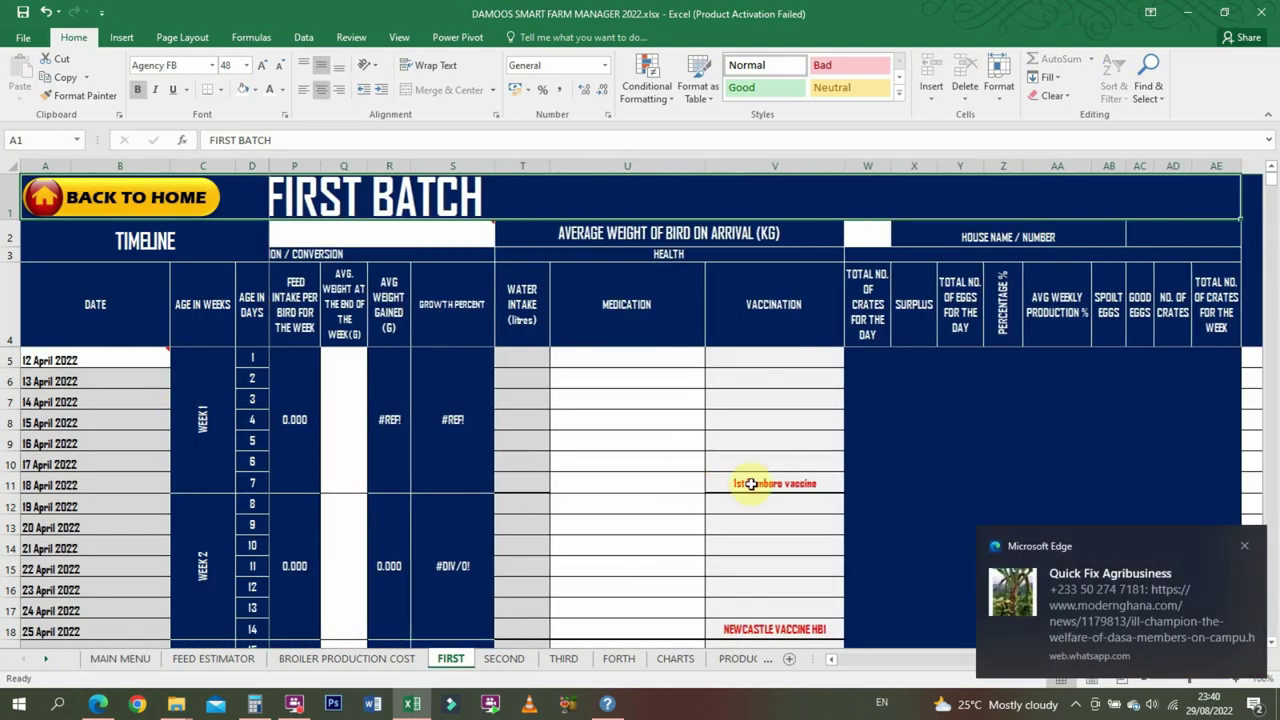
click(843, 660)
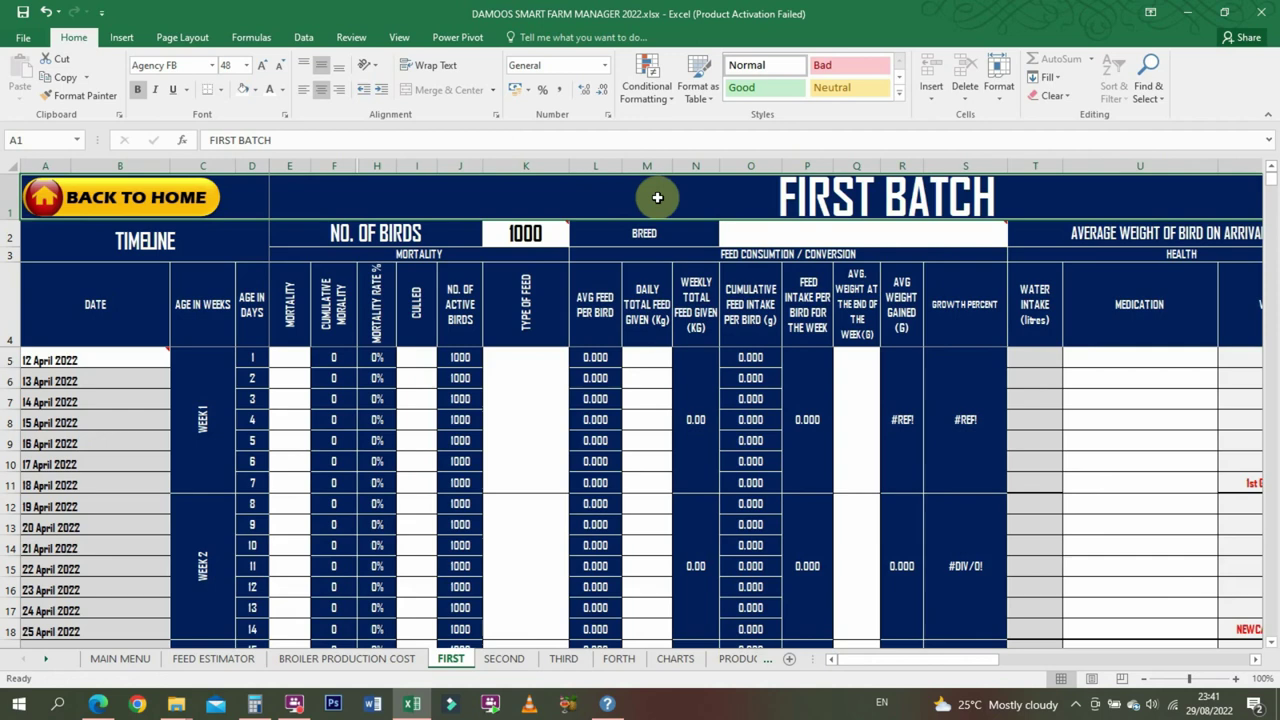
click(528, 232)
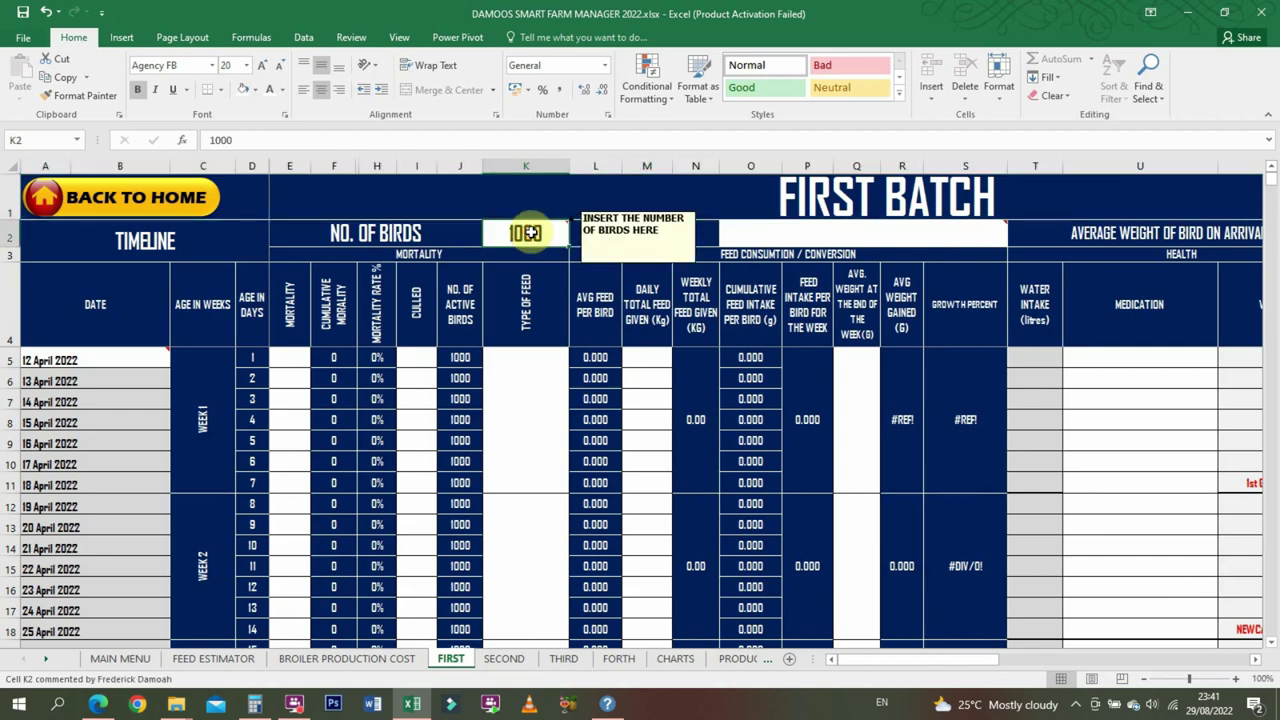
- Replace the first batch sheet's title with LOHMAN WHITES FROM KENBEBA
click(806, 195)
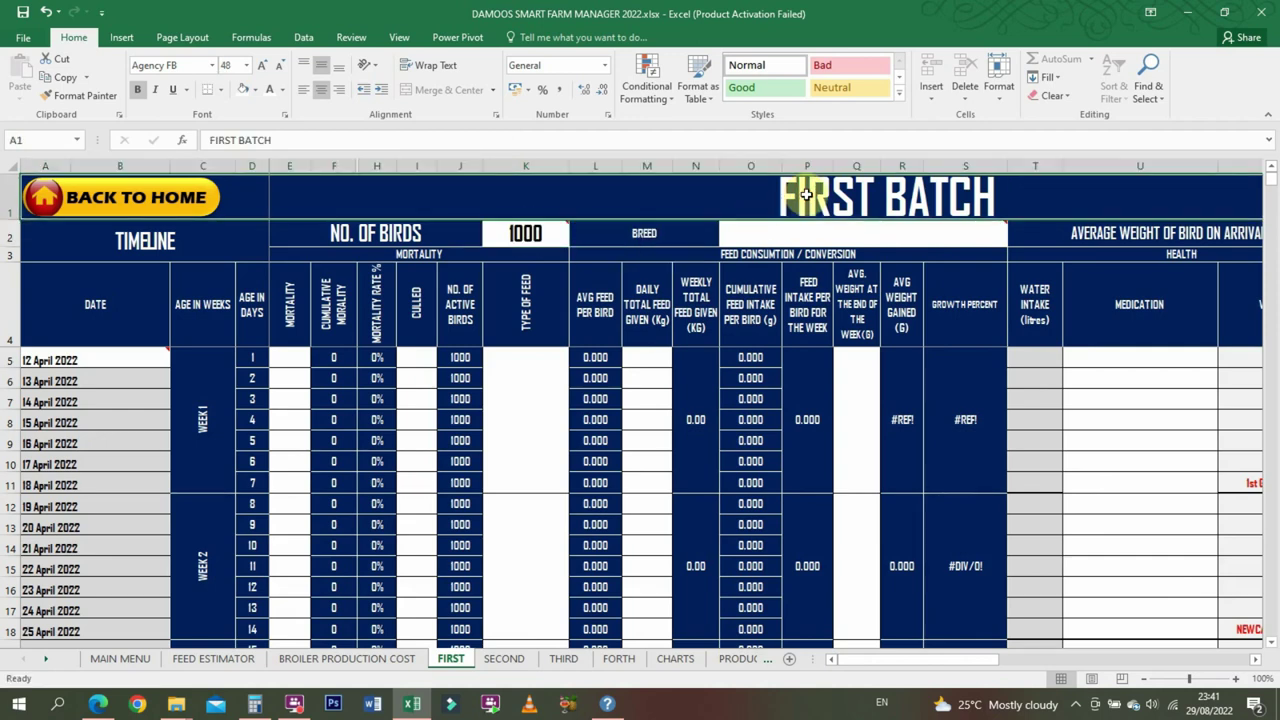
text(I)
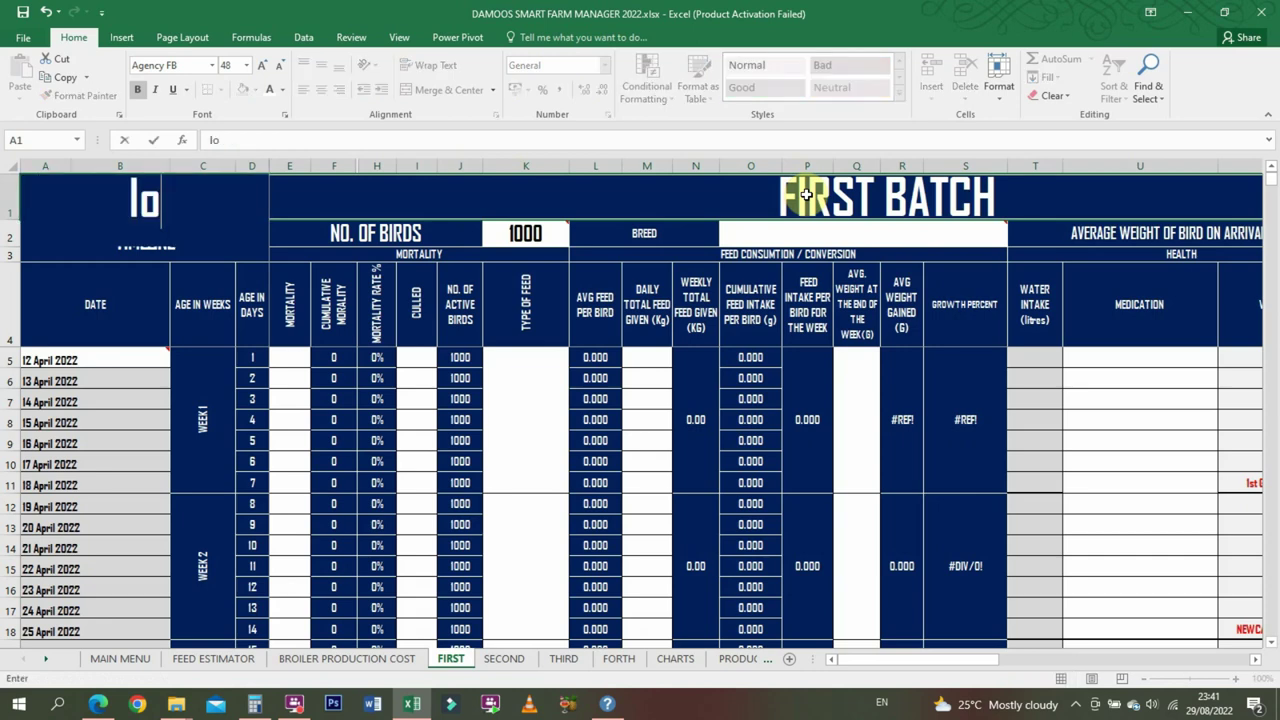
text(O)
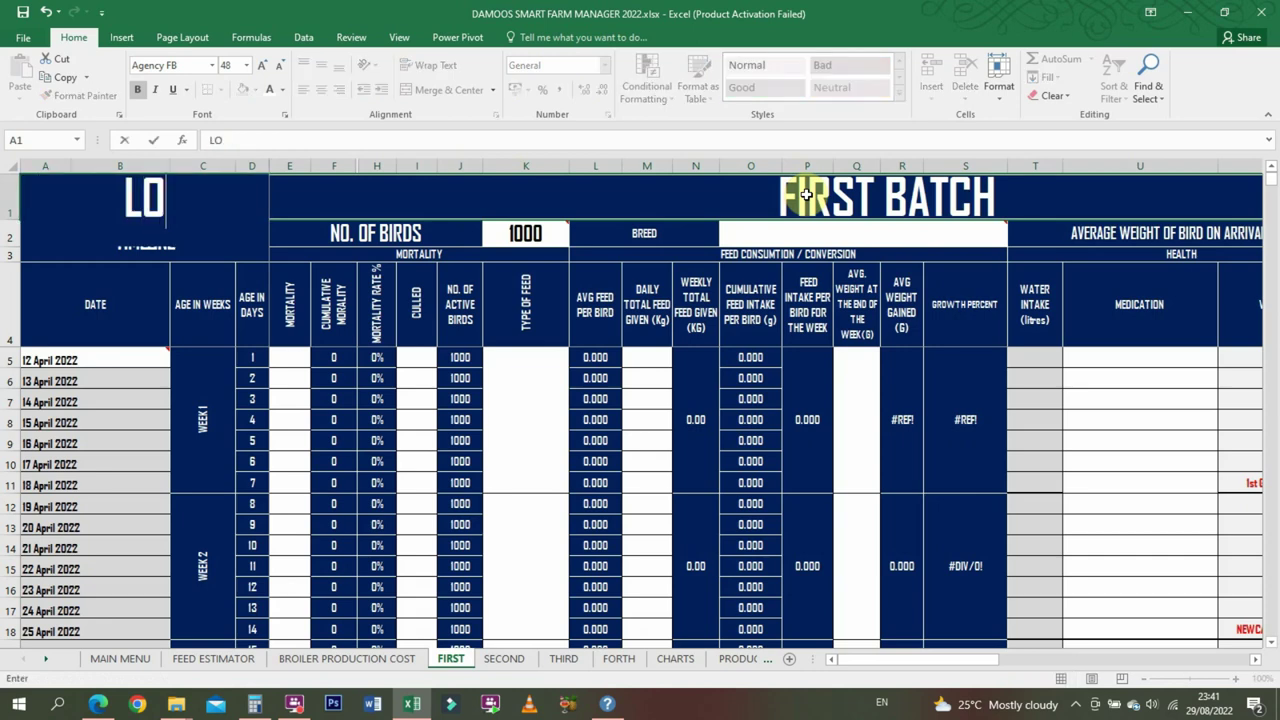
text(HMAN WHITED)
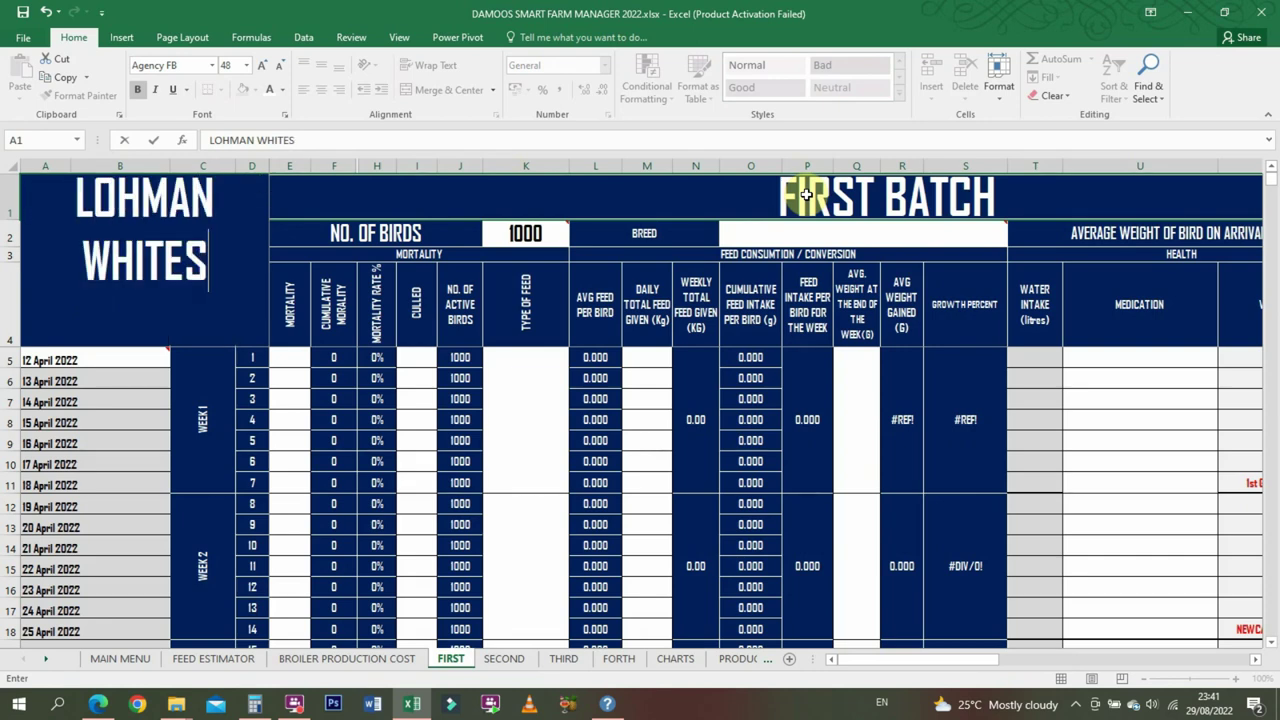
text( FROM K)
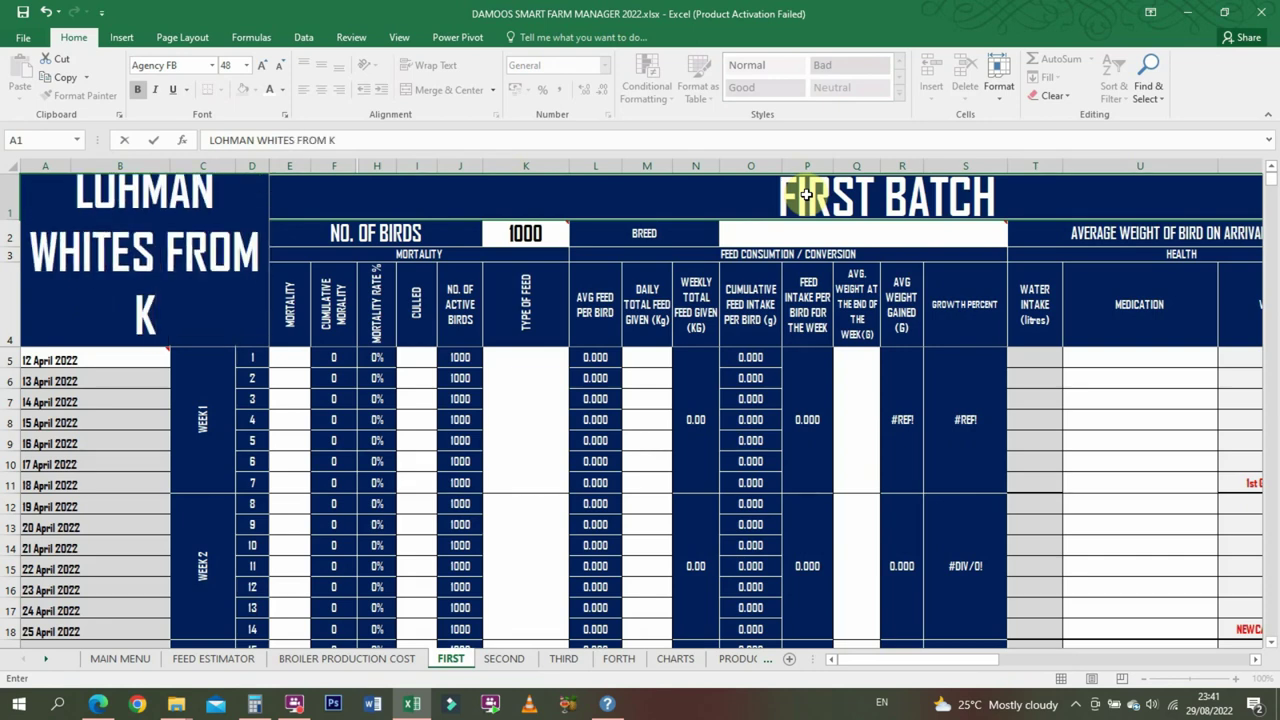
text(ENB)
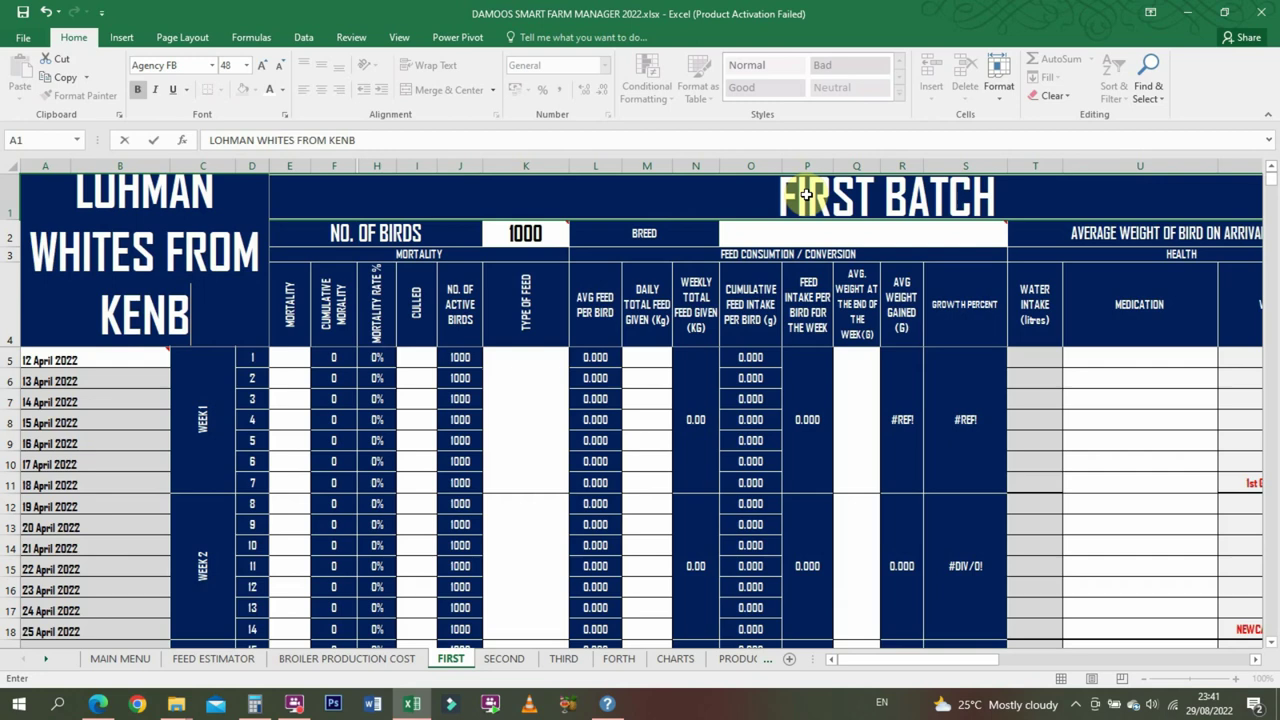
text(EBA)
key(Return)
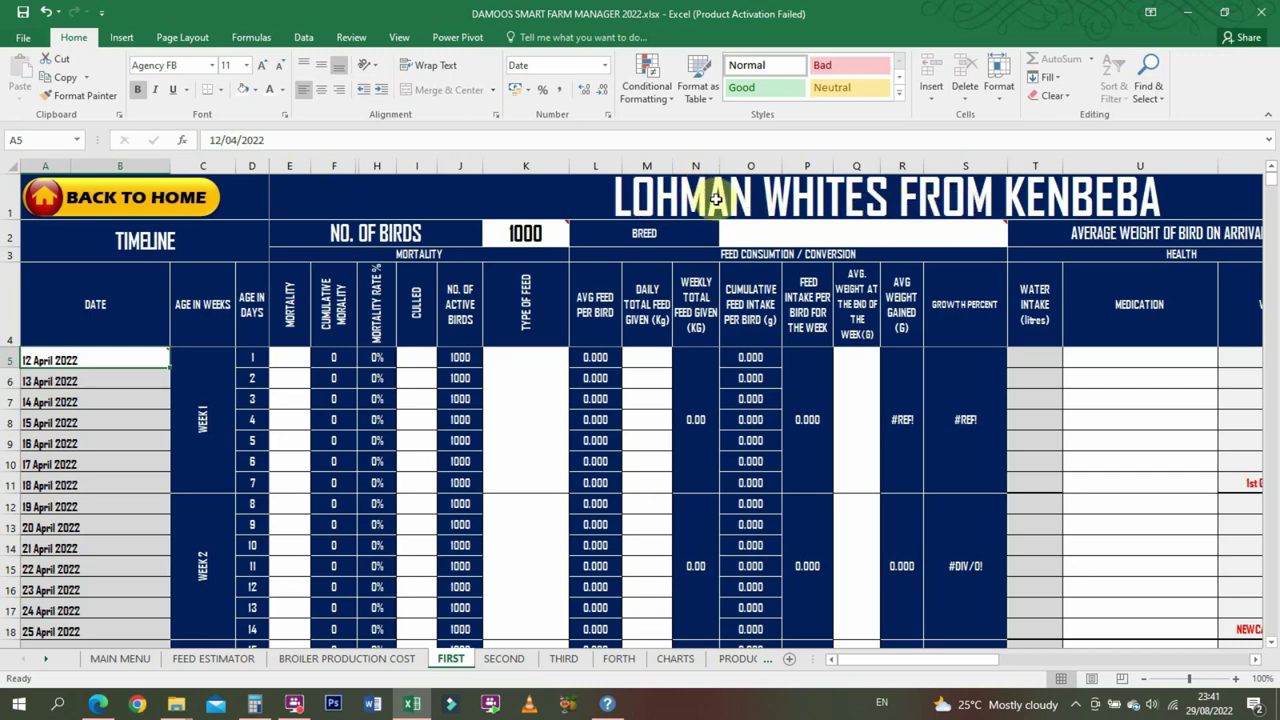
- Set the batch's number of birds to 2000 and enter LOHMAN as the breed
click(527, 232)
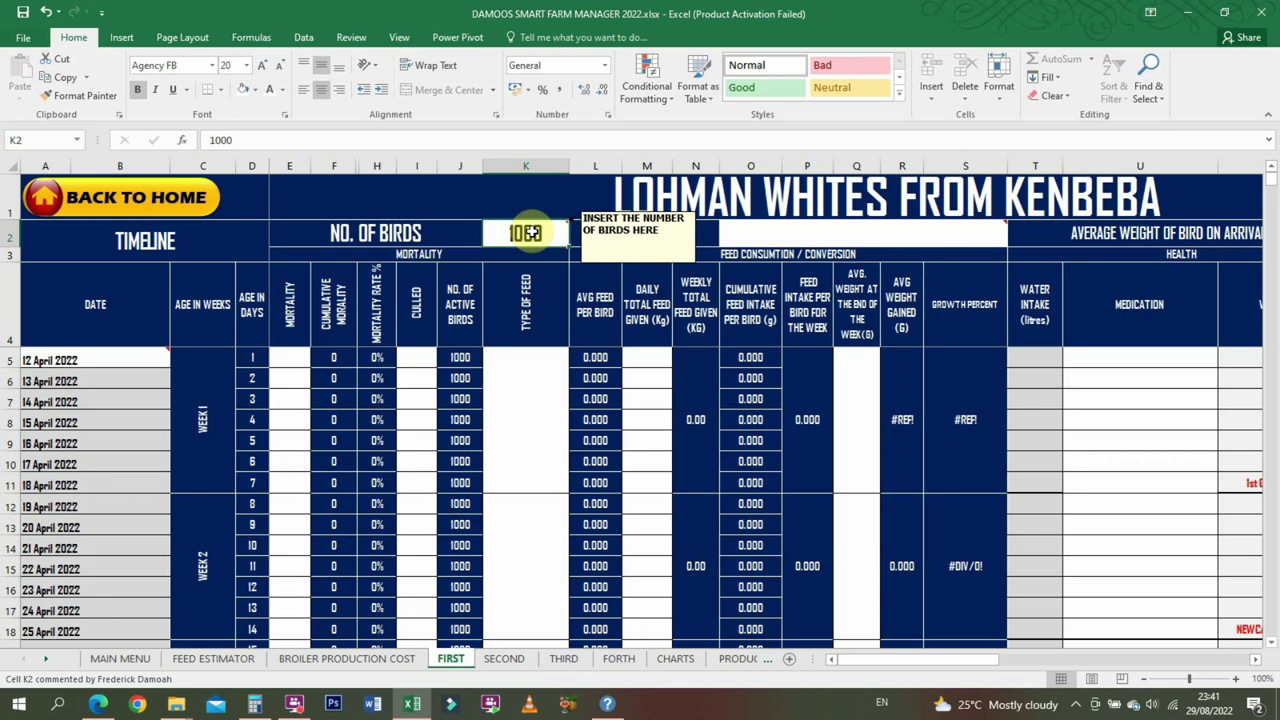
text(2000)
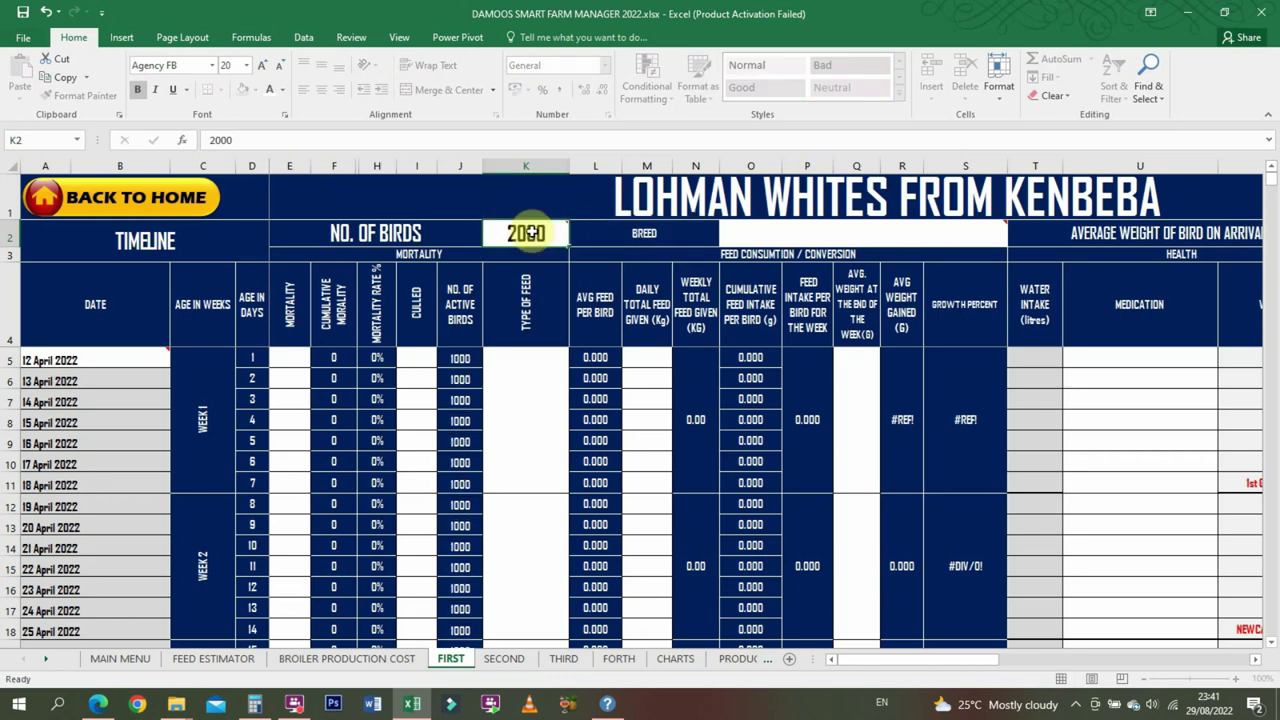
key(Return)
click(780, 225)
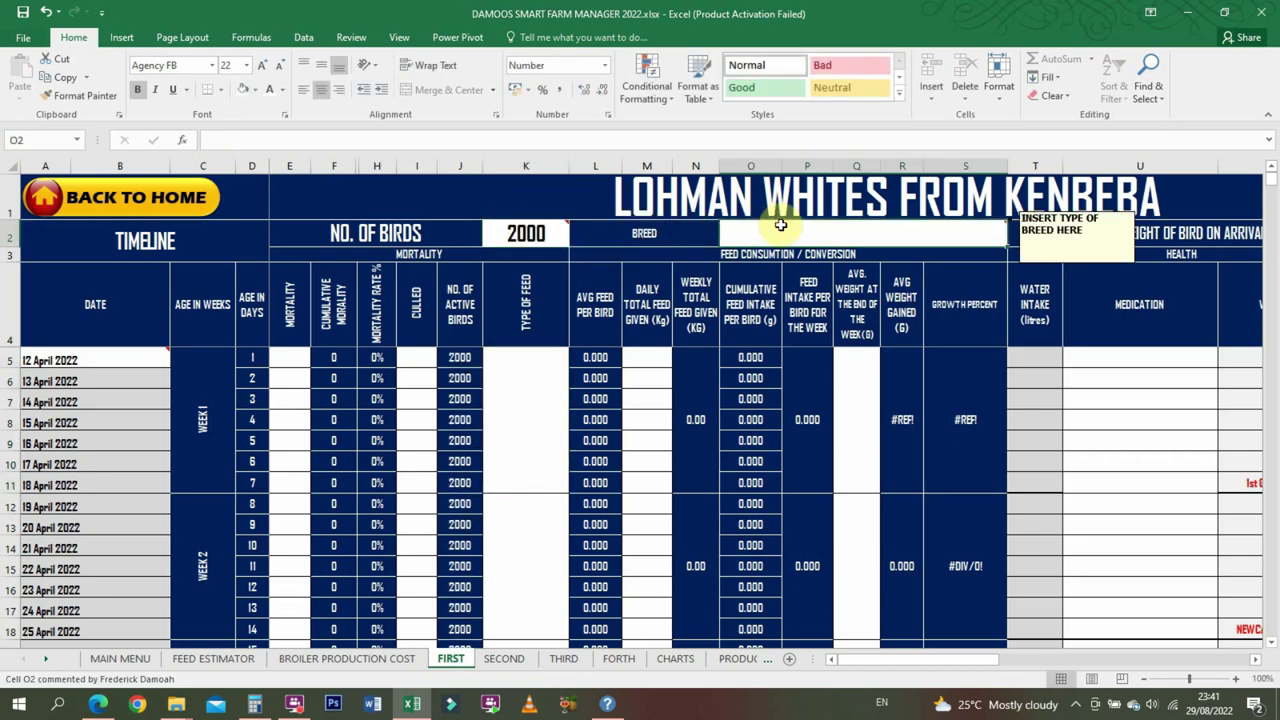
text(LOHMAN)
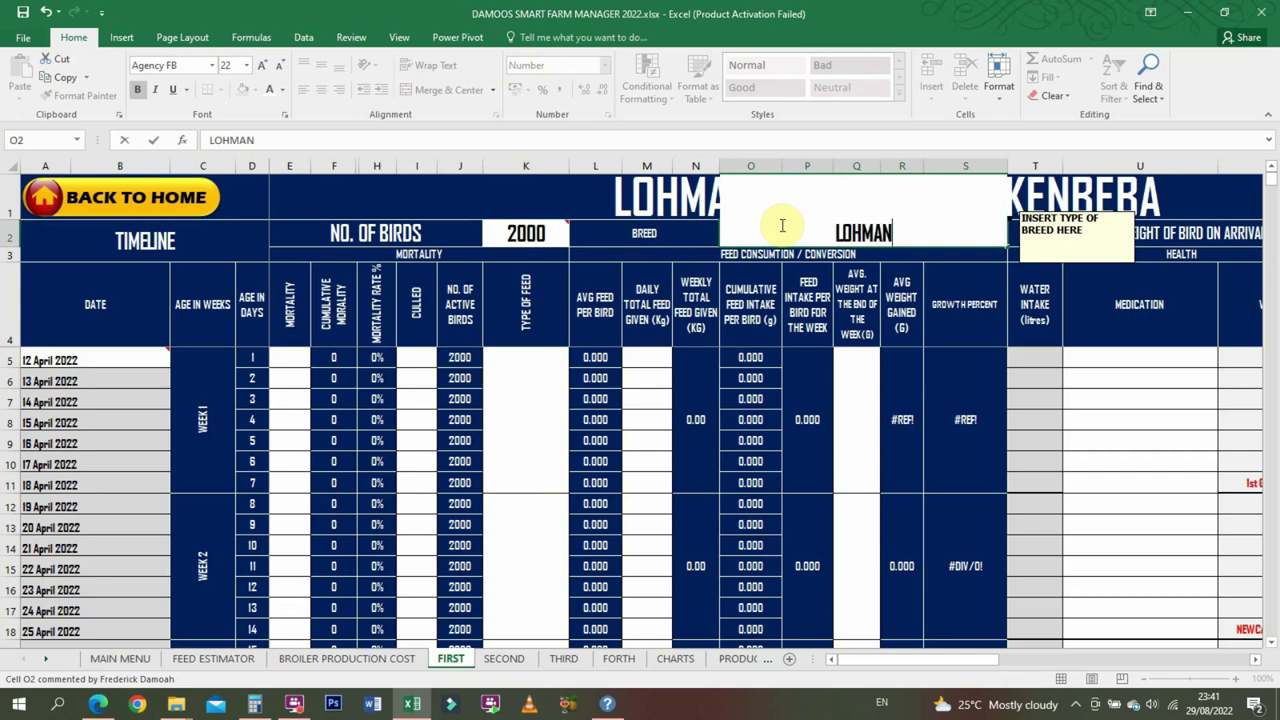
key(Up)
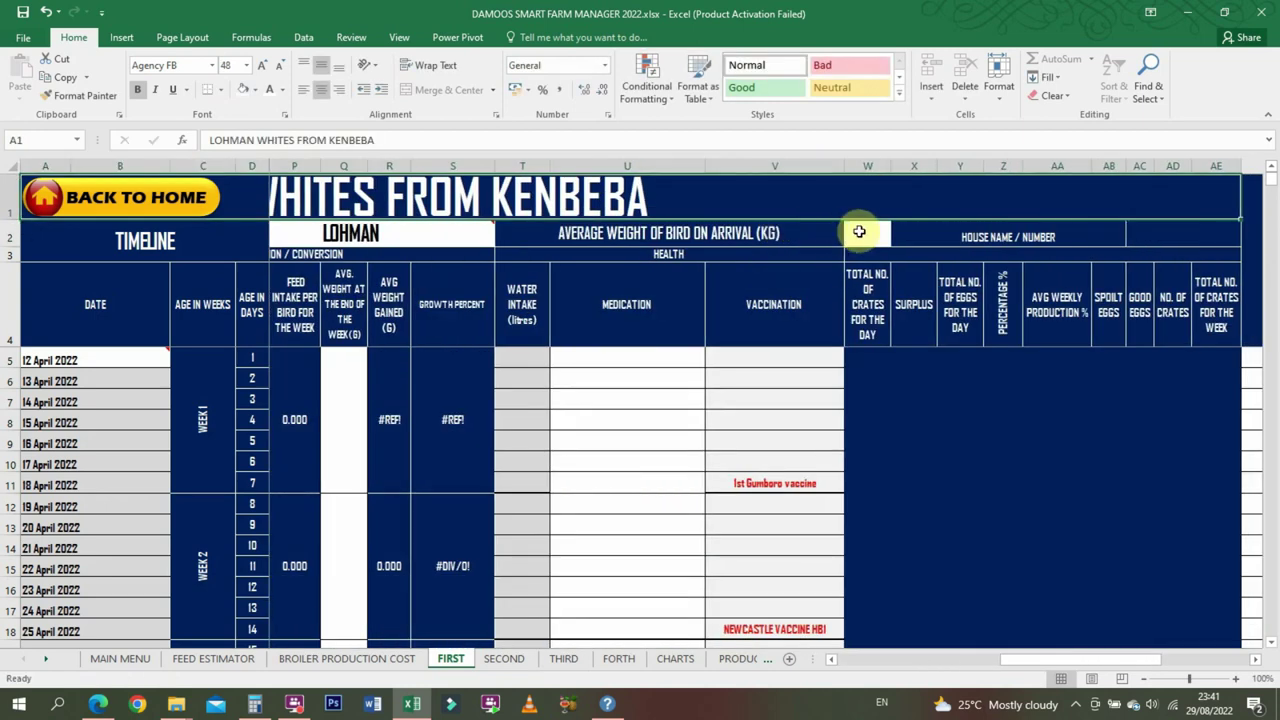
- Enter 0.03 kg as the average weight of a bird on arrival
text(0)
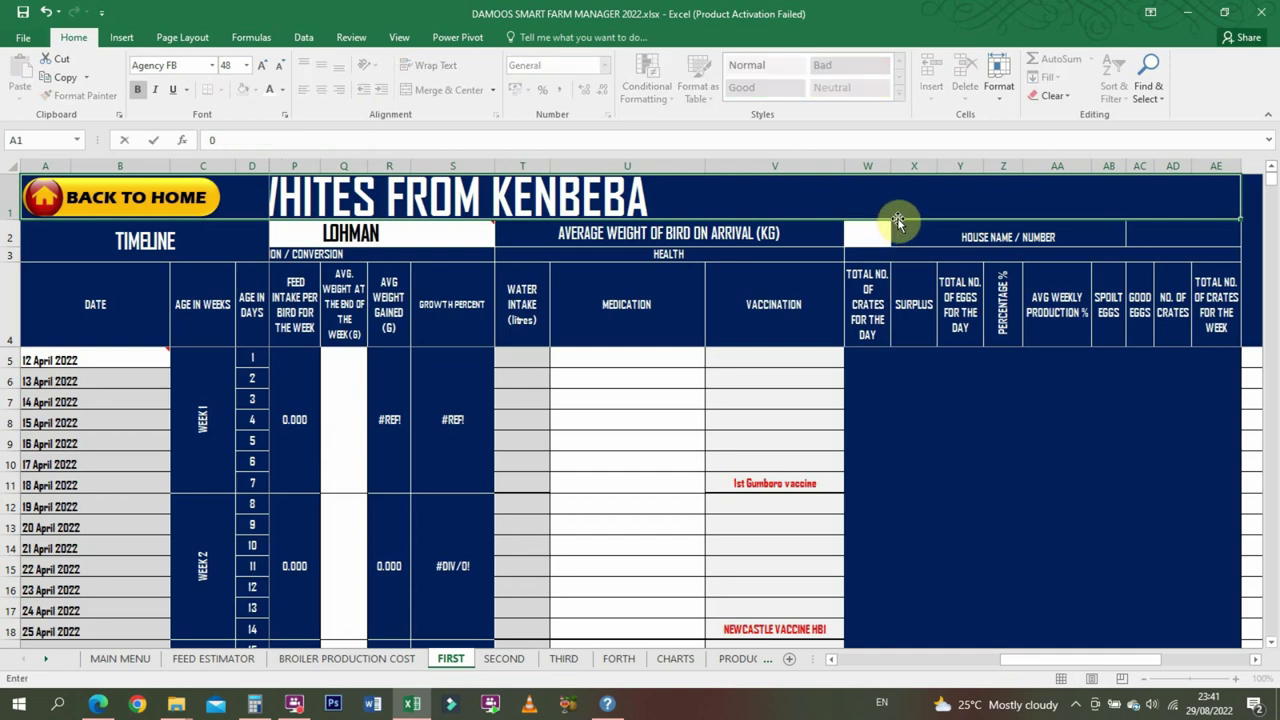
click(880, 232)
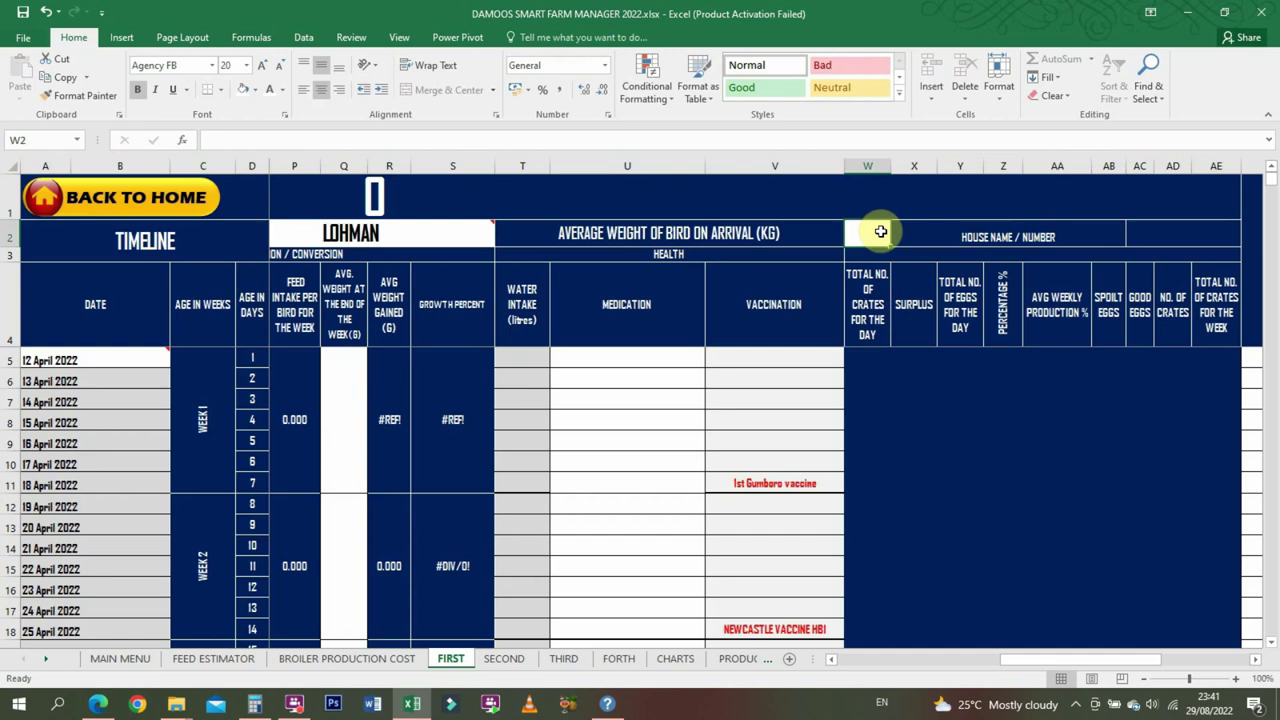
text(0.0)
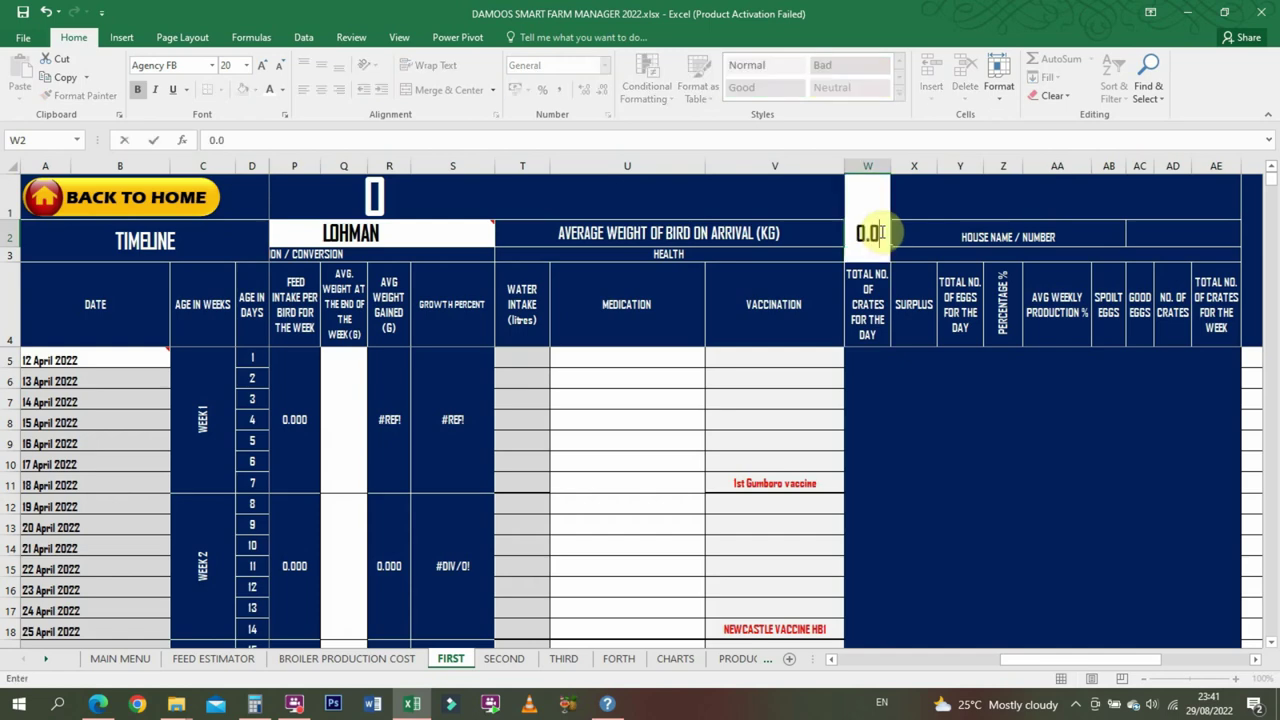
text(30)
key(Return)
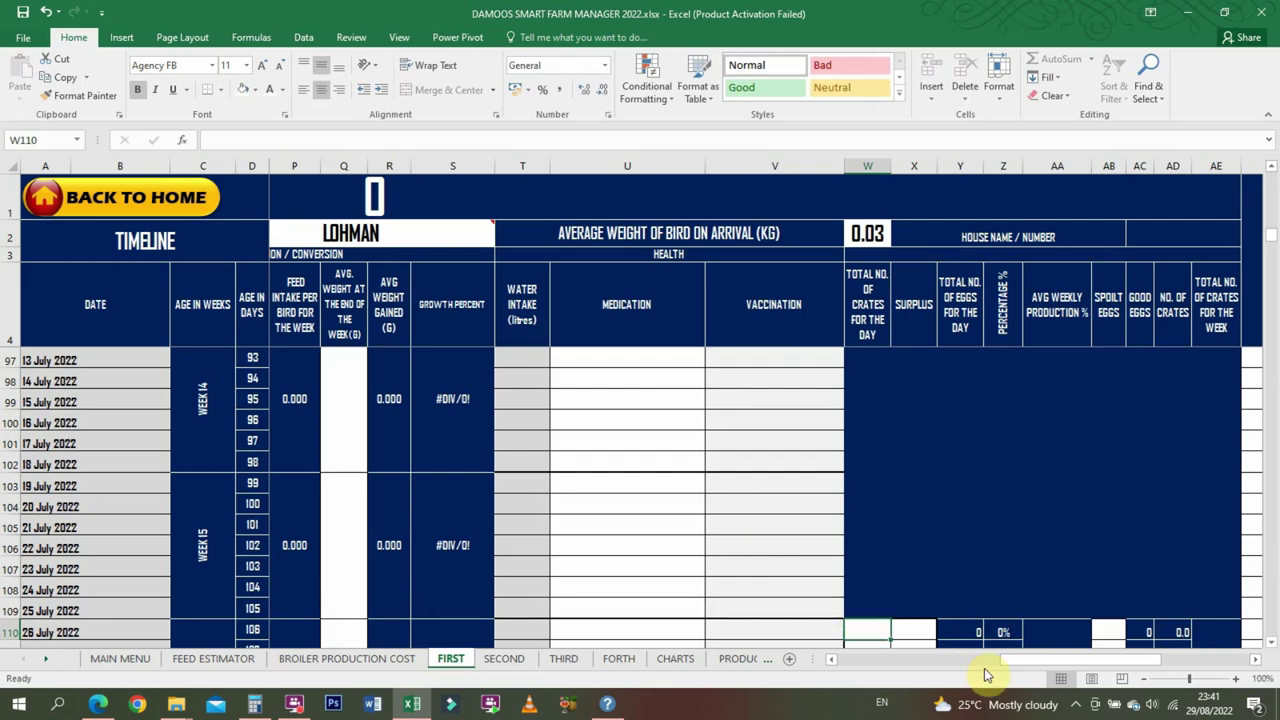
- Set the batch's date of arrival on day 1 of the timeline to 30/6/22
drag(1022, 665, 849, 645)
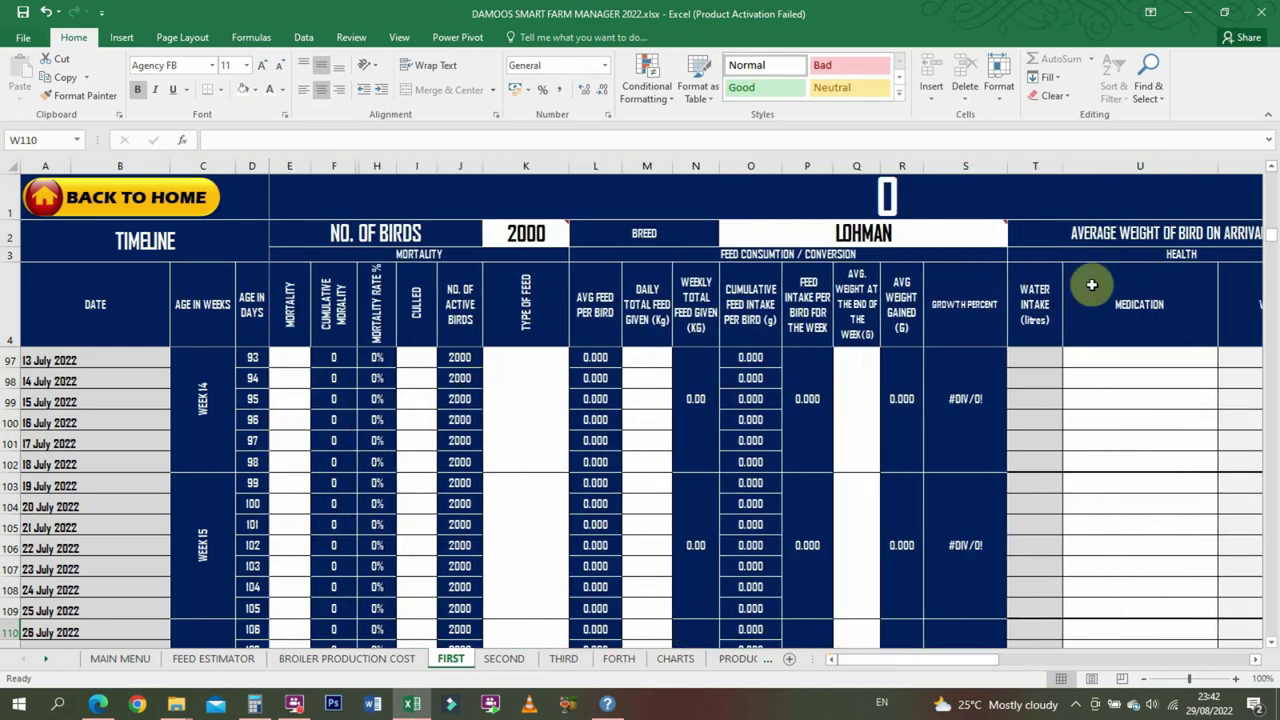
drag(1268, 235, 1270, 178)
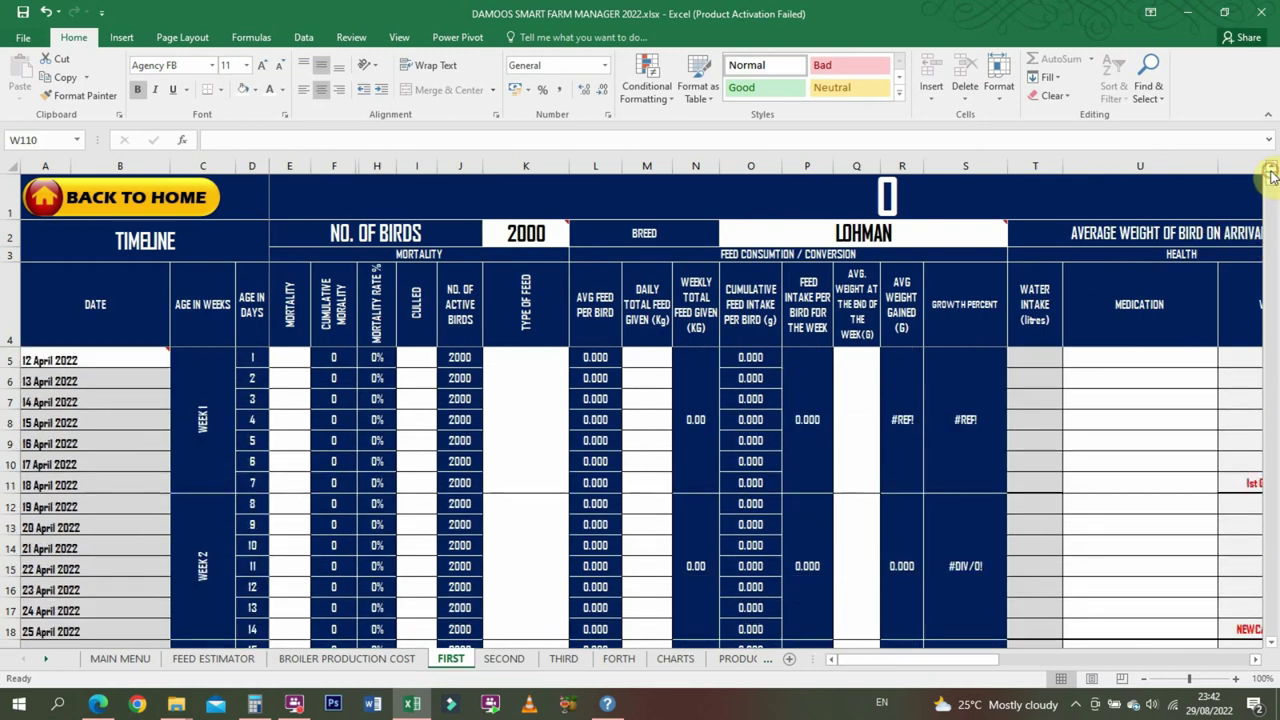
click(88, 352)
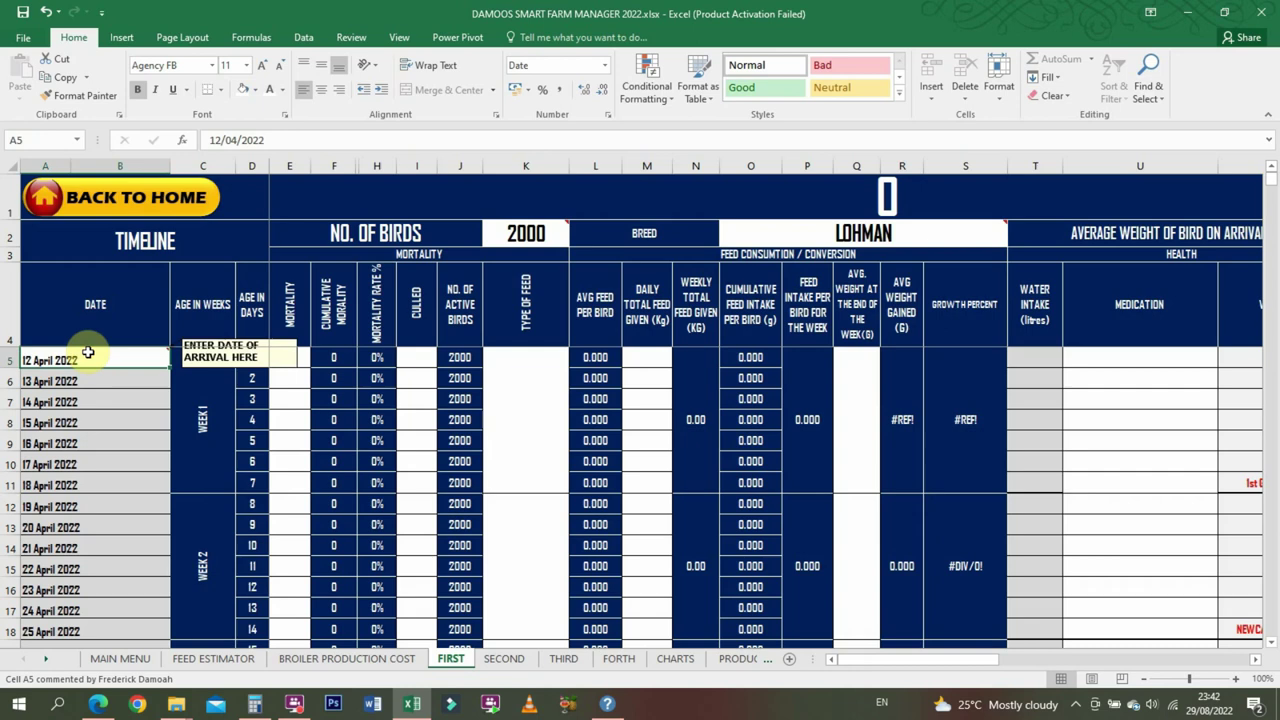
text(30)
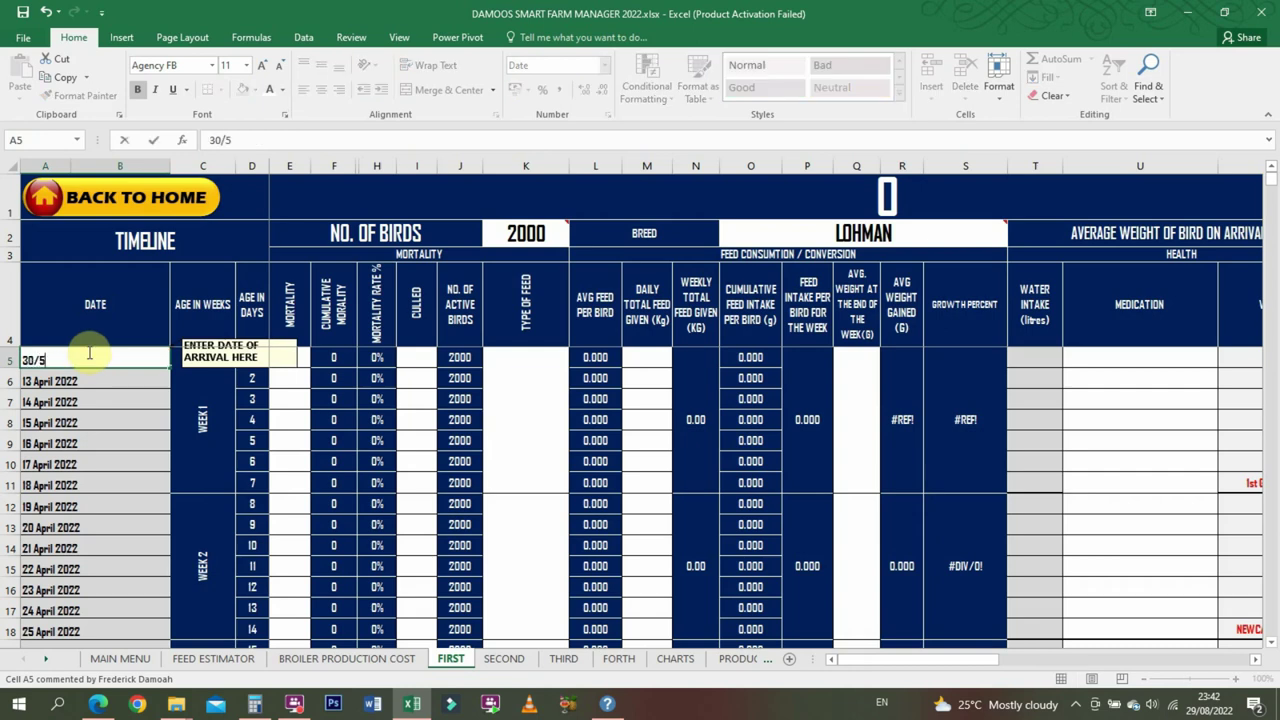
text(/6/22)
key(Return)
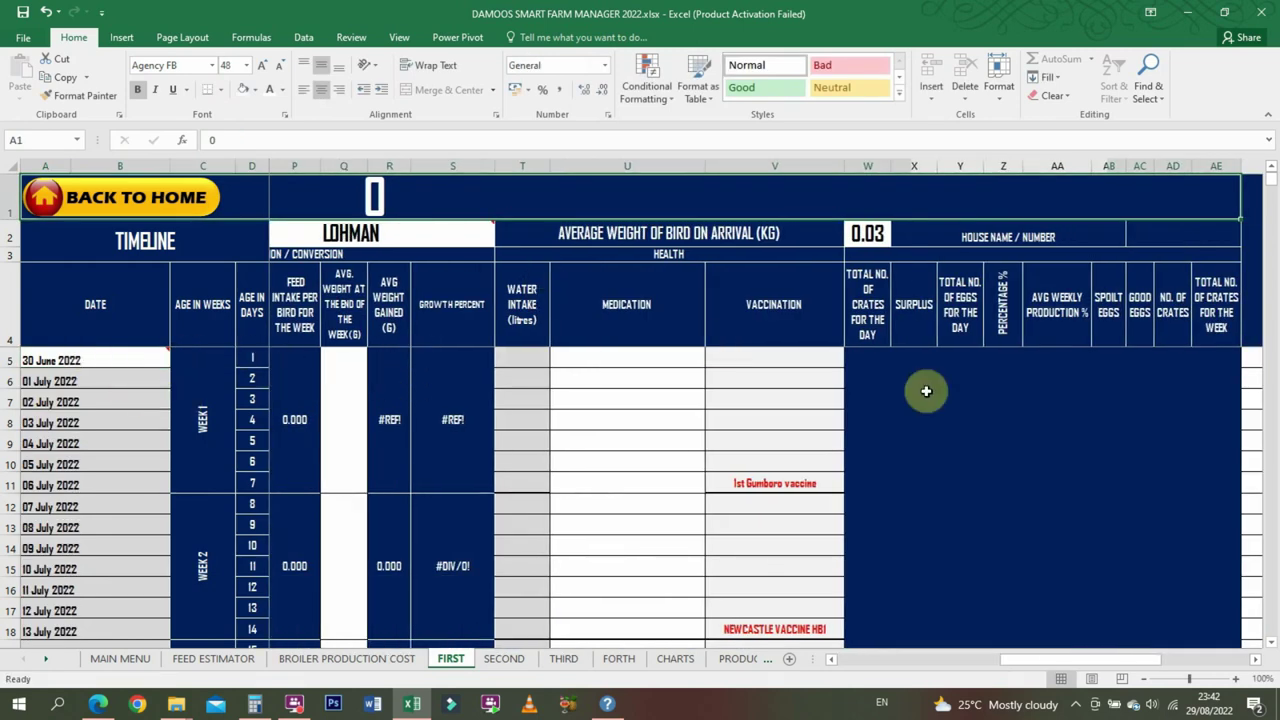
- Replace the mistaken 0 in the sheet's title with LOHMAN WHITE FROM KENBEBA
drag(1102, 659, 946, 658)
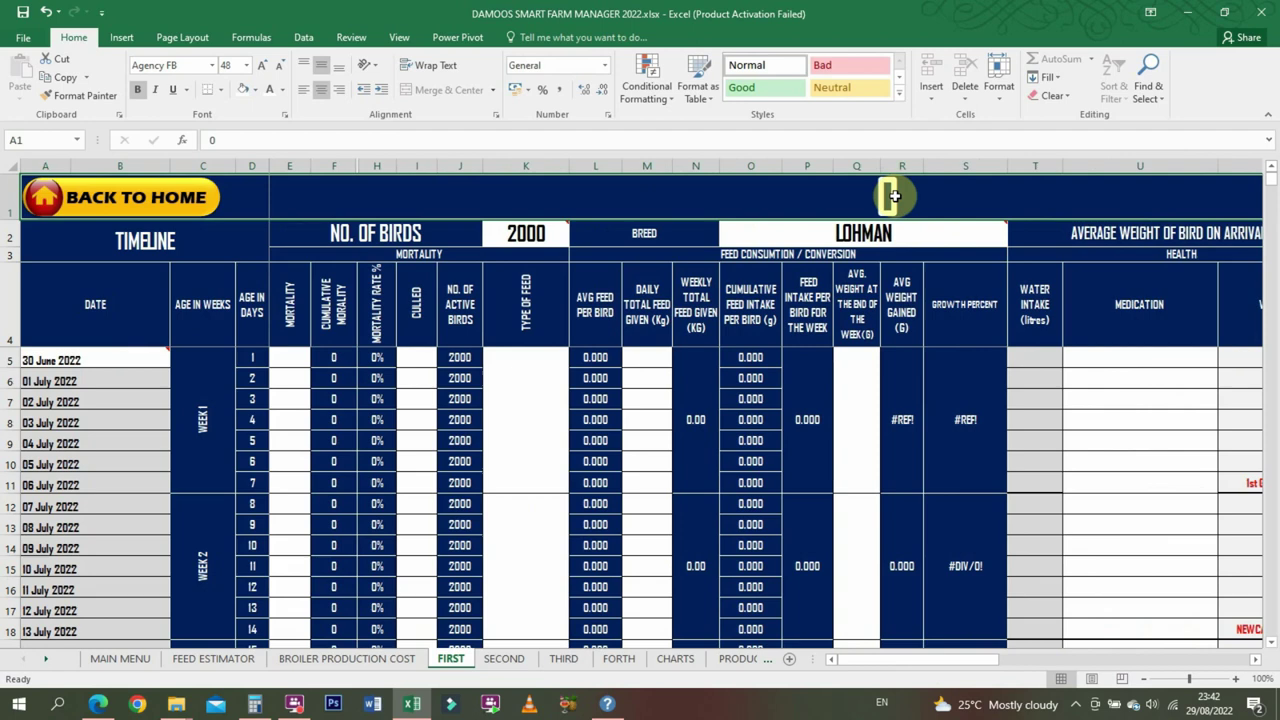
text(LO)
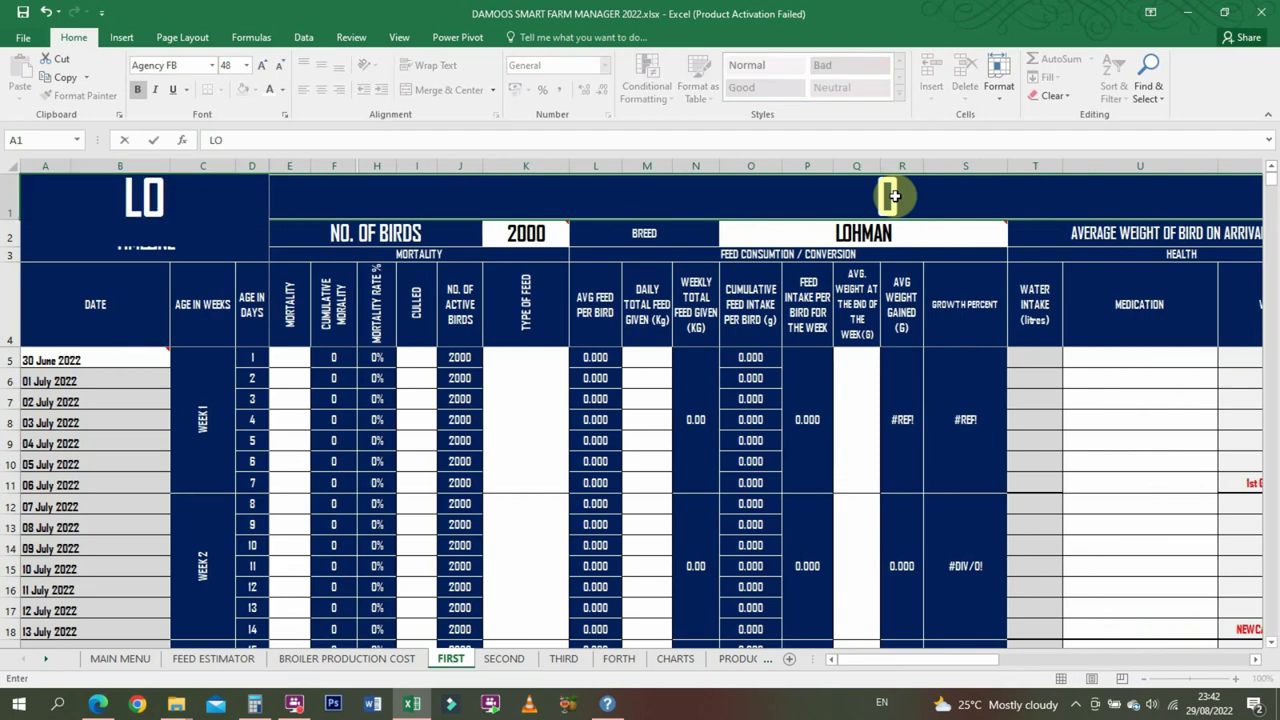
text(HMAN WHIT)
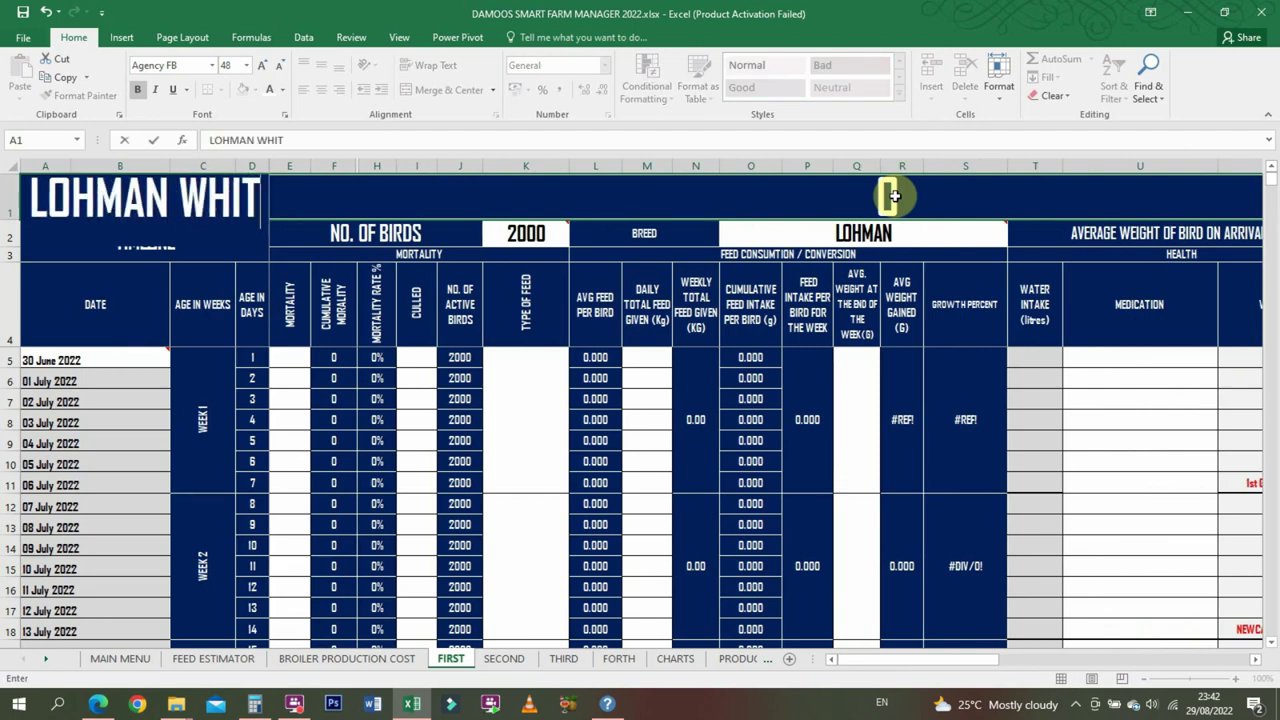
text(E FROM)
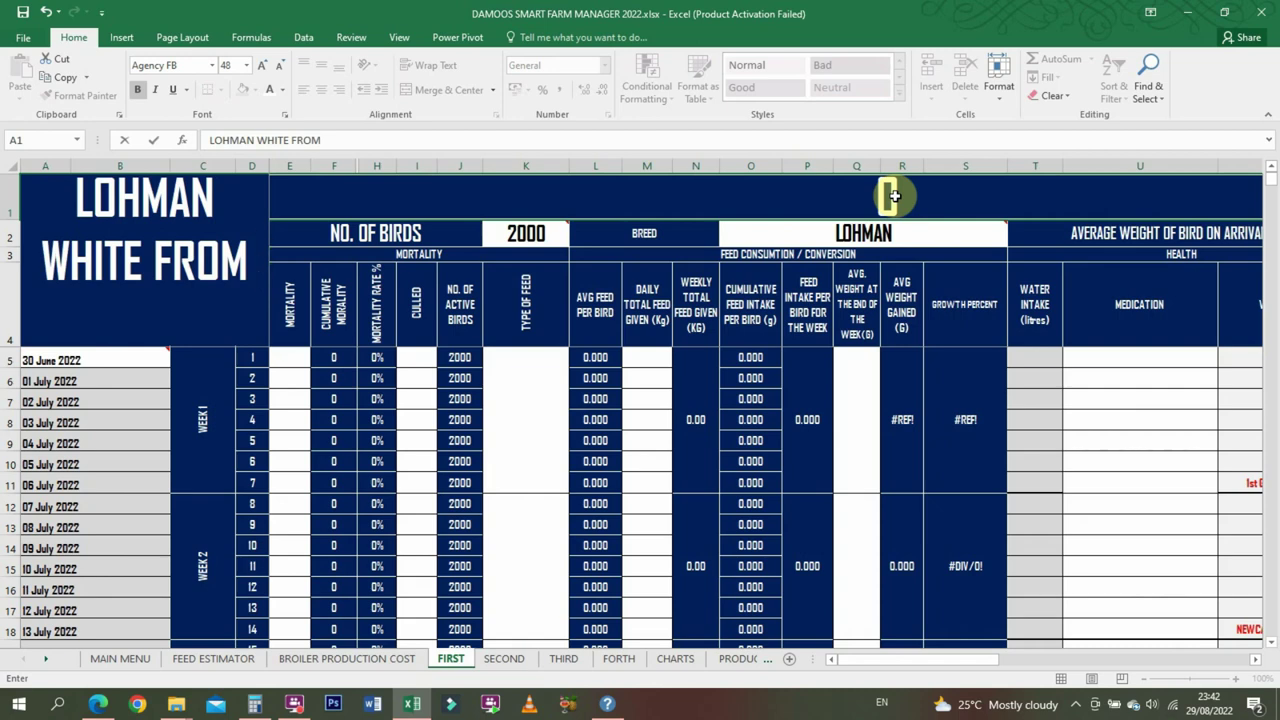
text( KENBE)
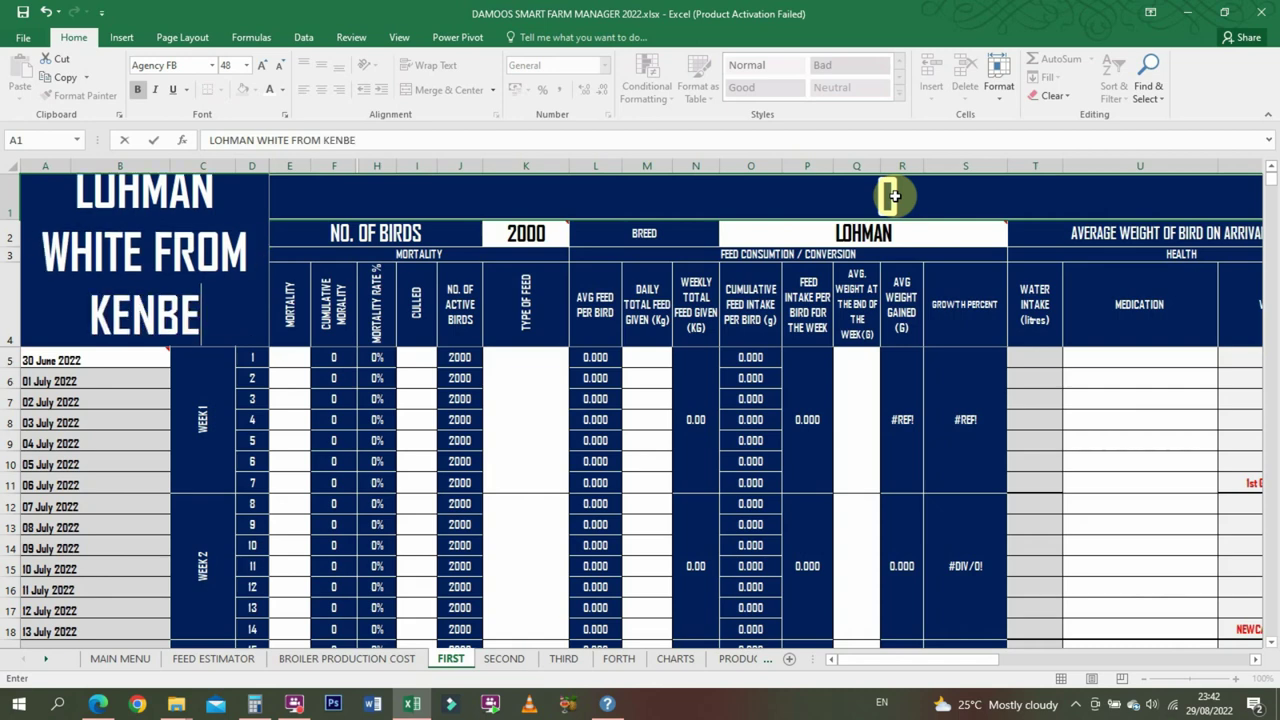
text(BA)
key(Return)
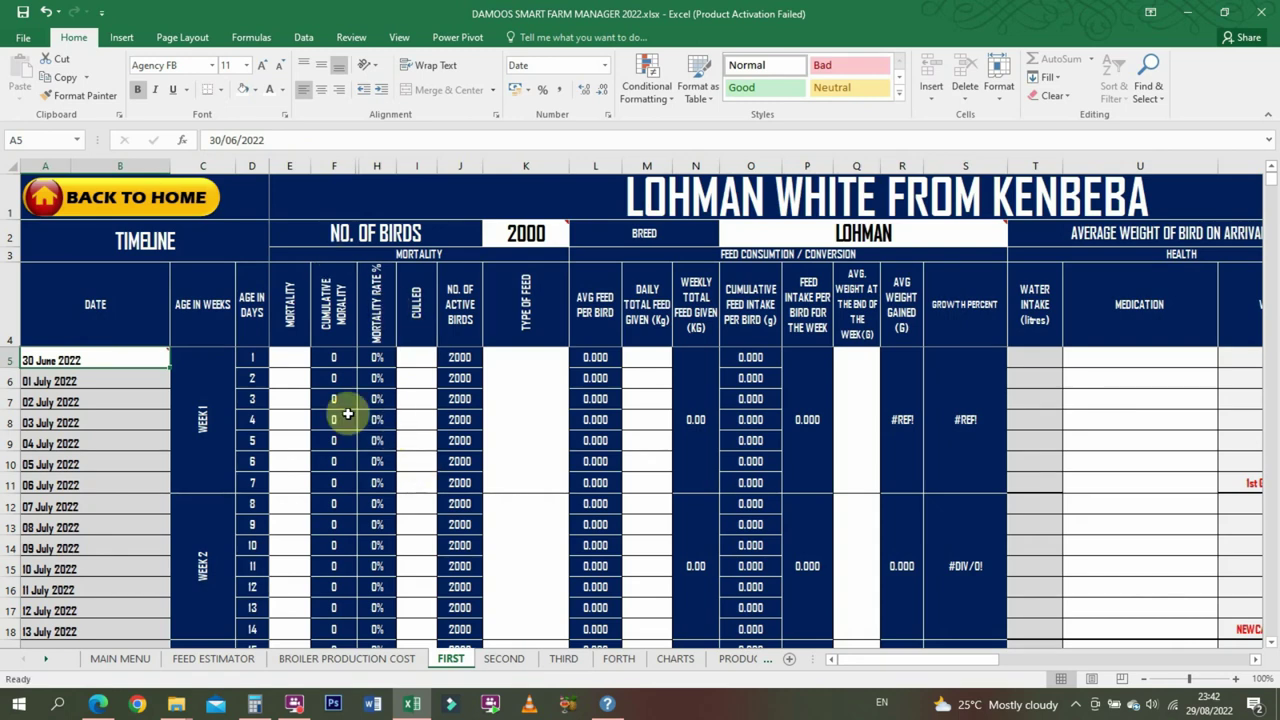
- Record a mortality of 1 and 2 culled birds for day 1 of the batch
click(292, 356)
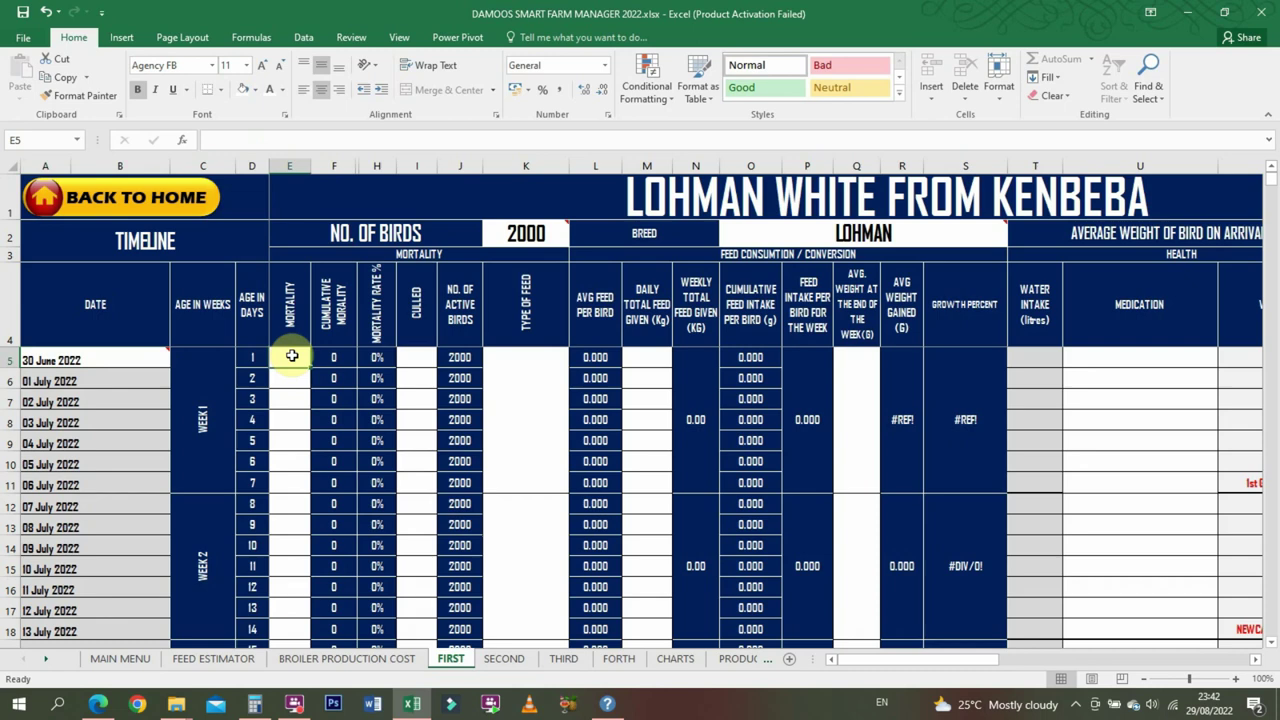
text(1)
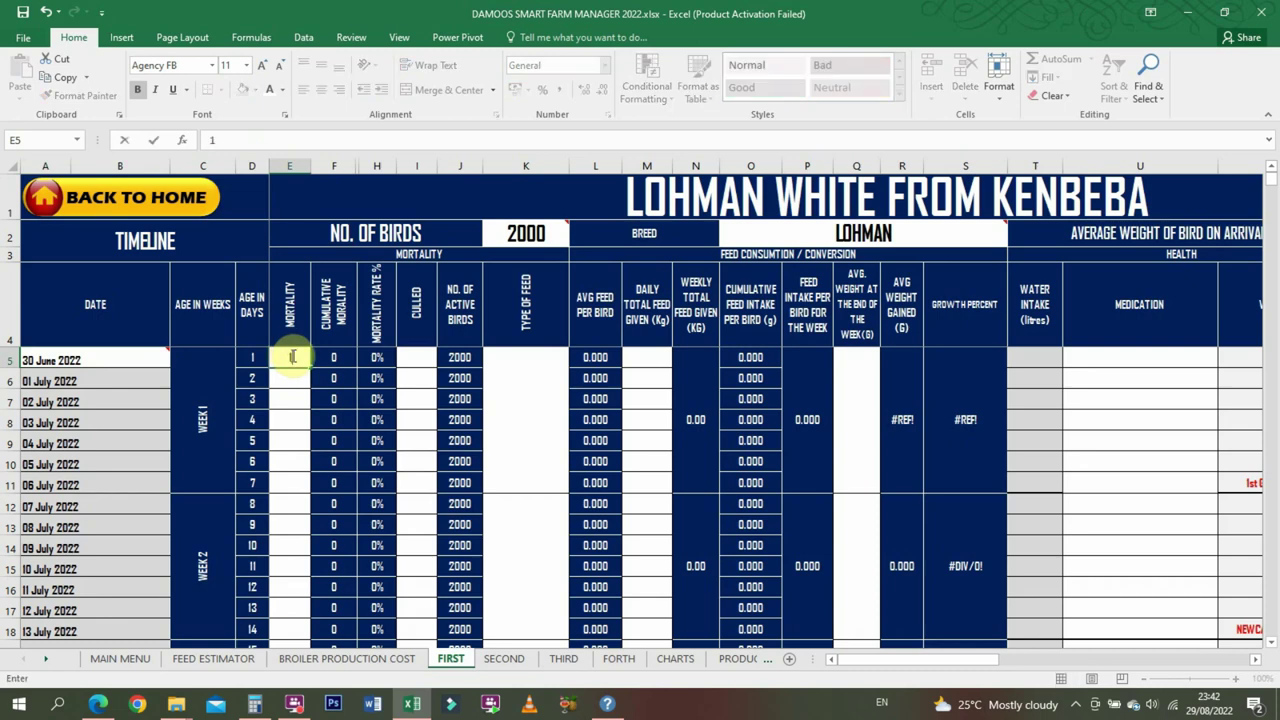
key(Tab)
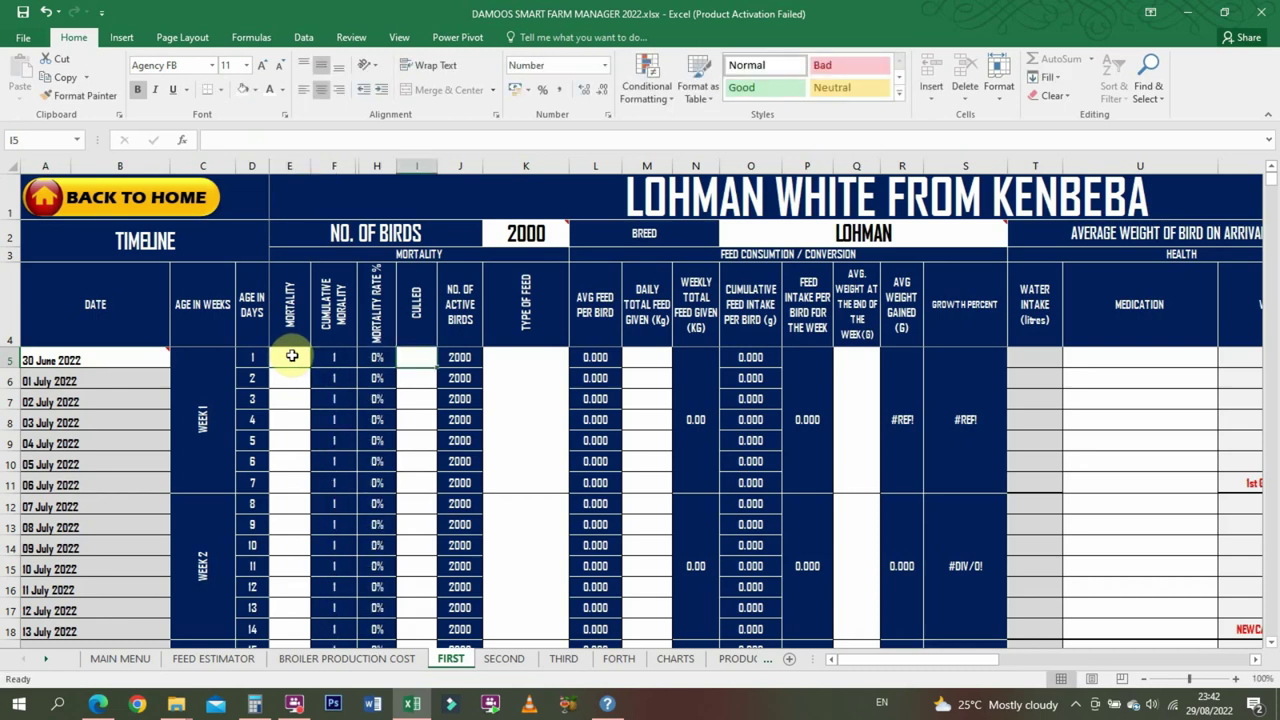
text(2)
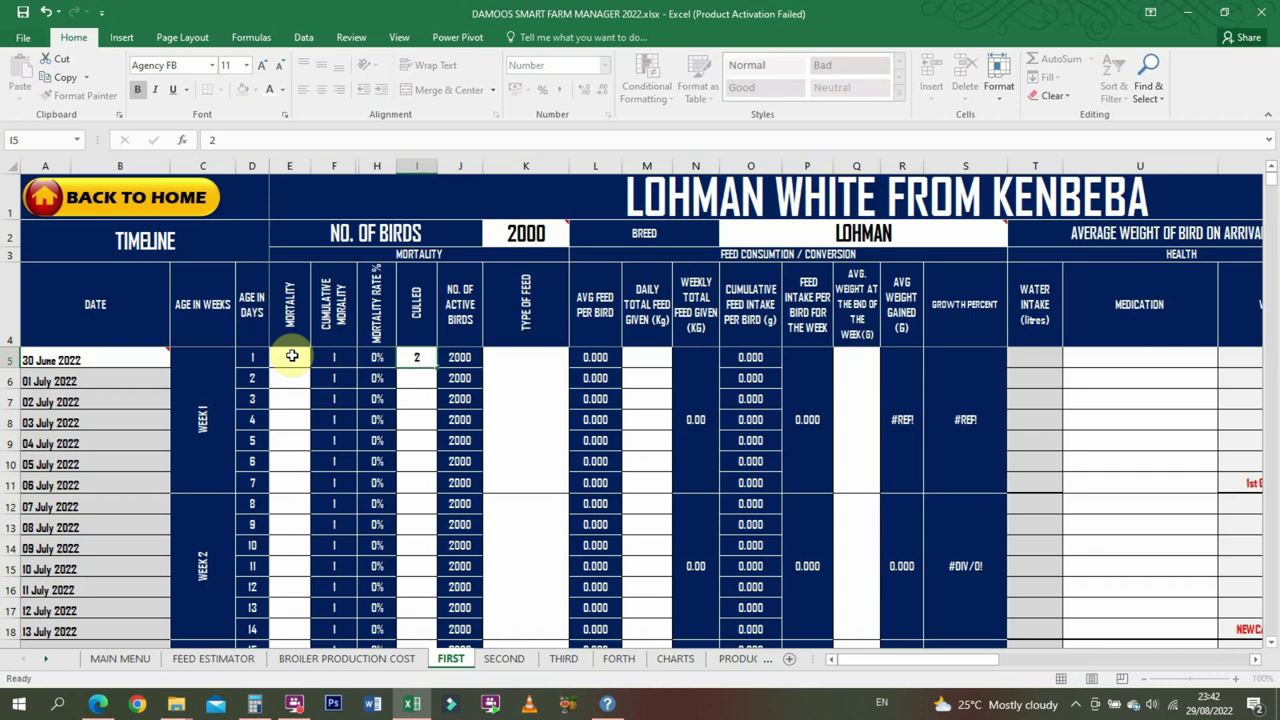
key(Tab)
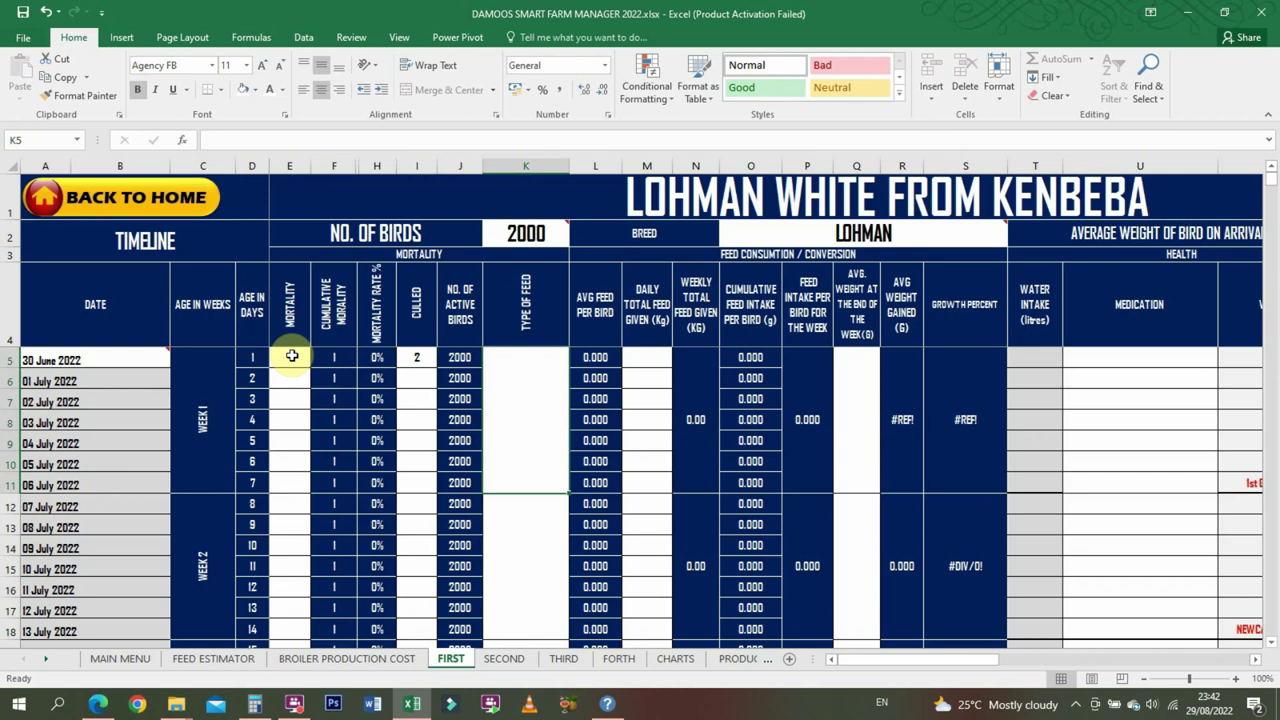
- Enter 32 kg as the daily total feed given for day 1, and move on to the water intake cell
key(Tab)
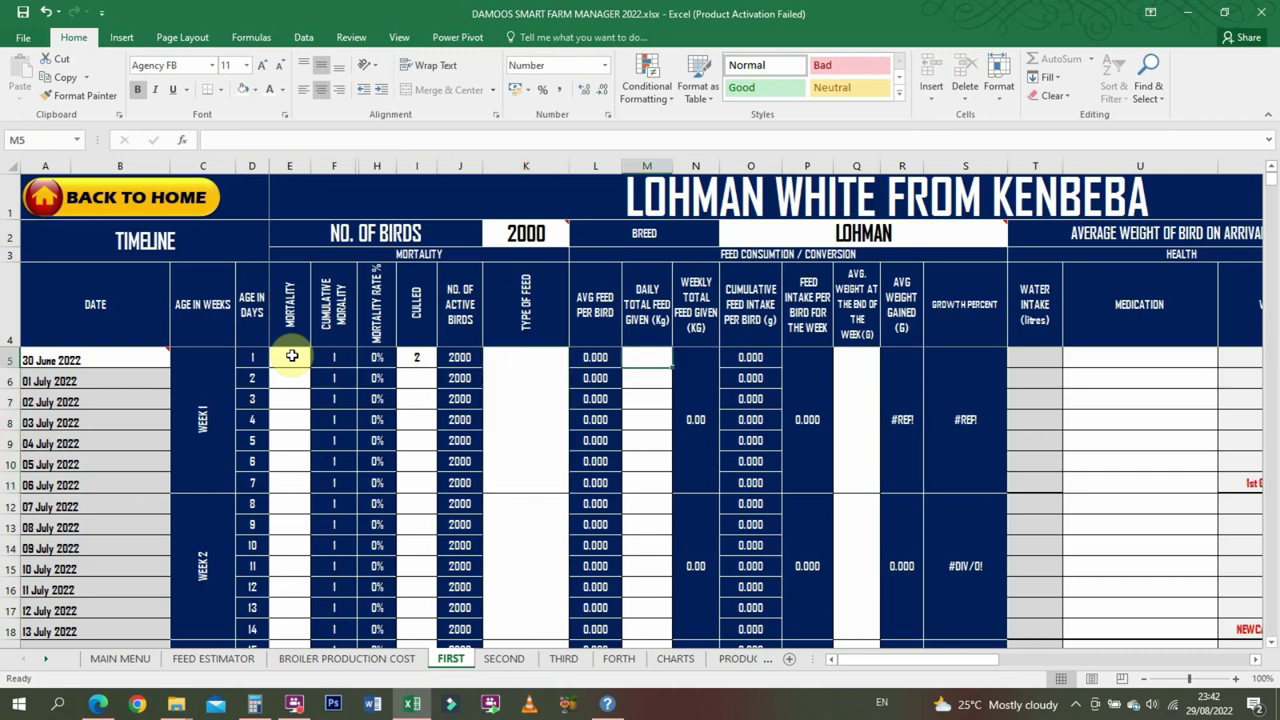
text(32)
key(Tab)
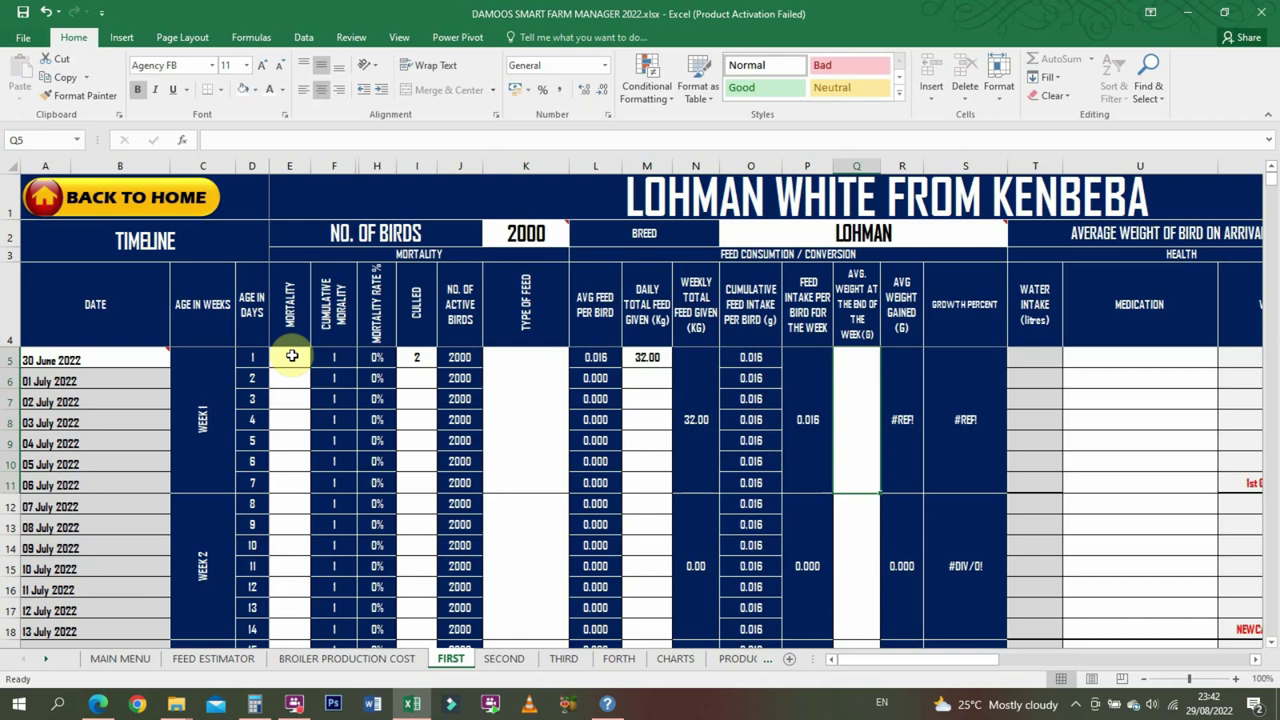
key(Tab)
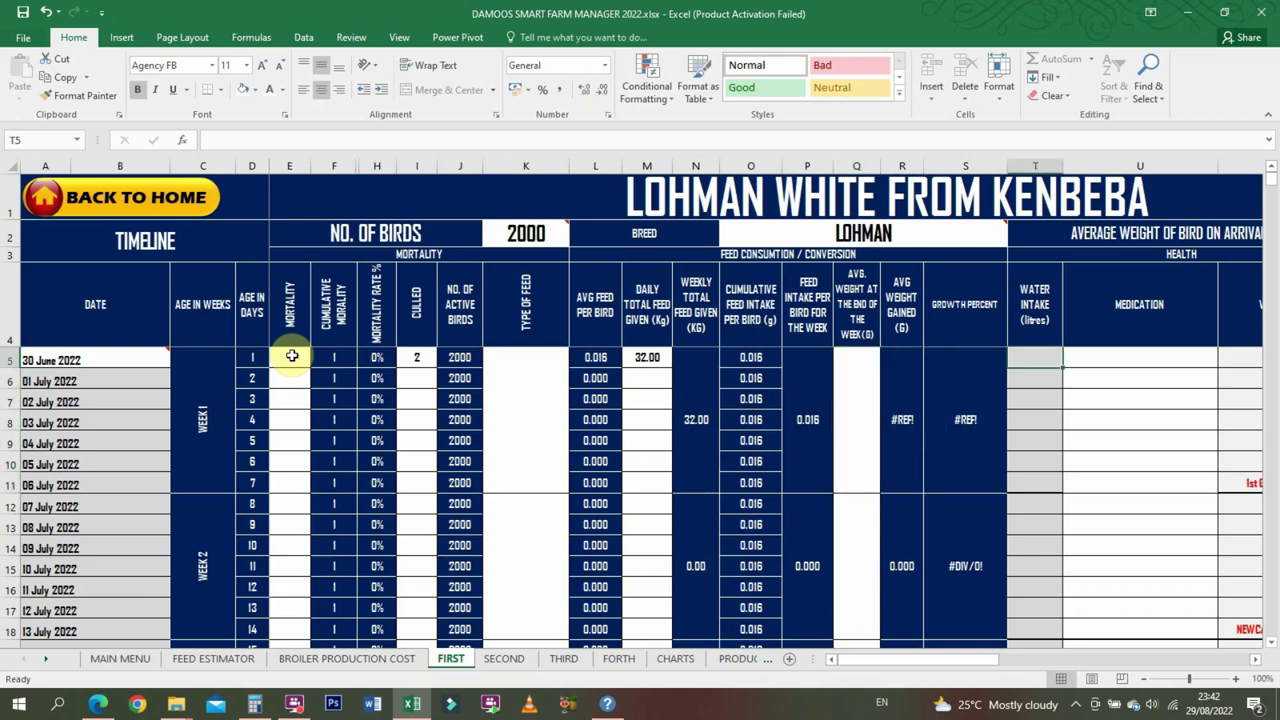
- Enter 0.060 as the average weight at the end of week 1
key(Left)
key(Left)
key(Left)
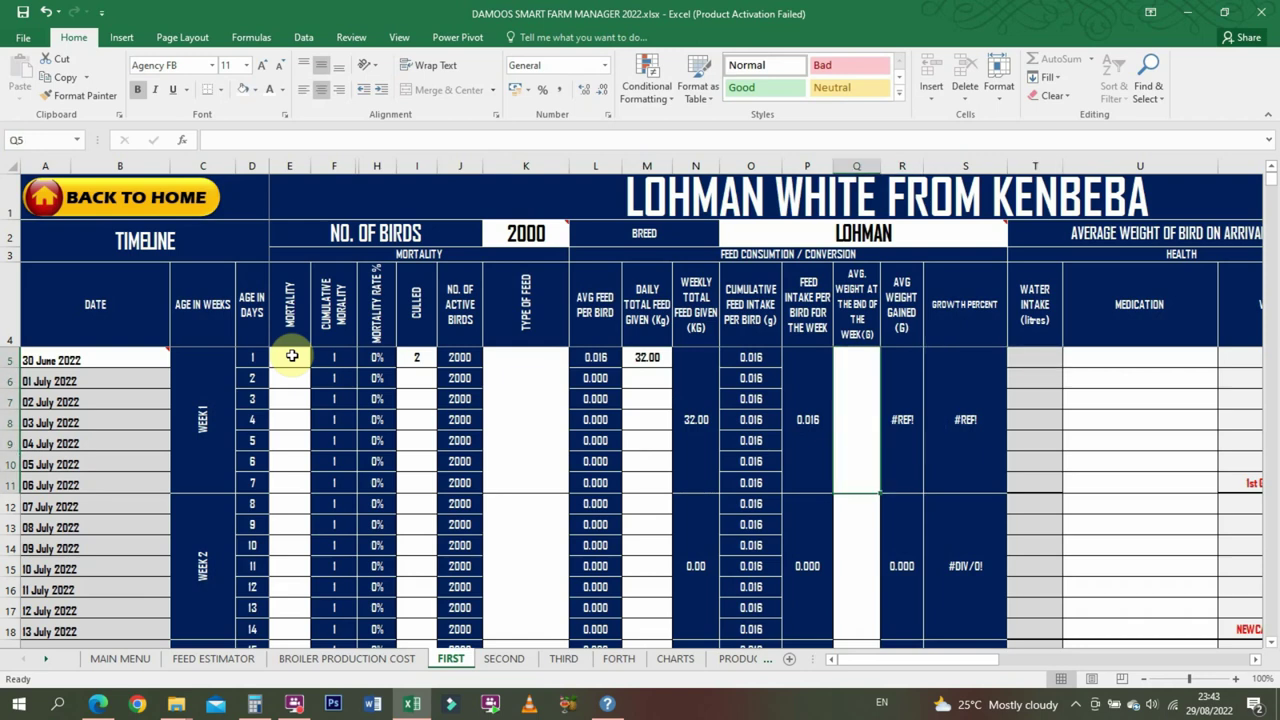
text(0)
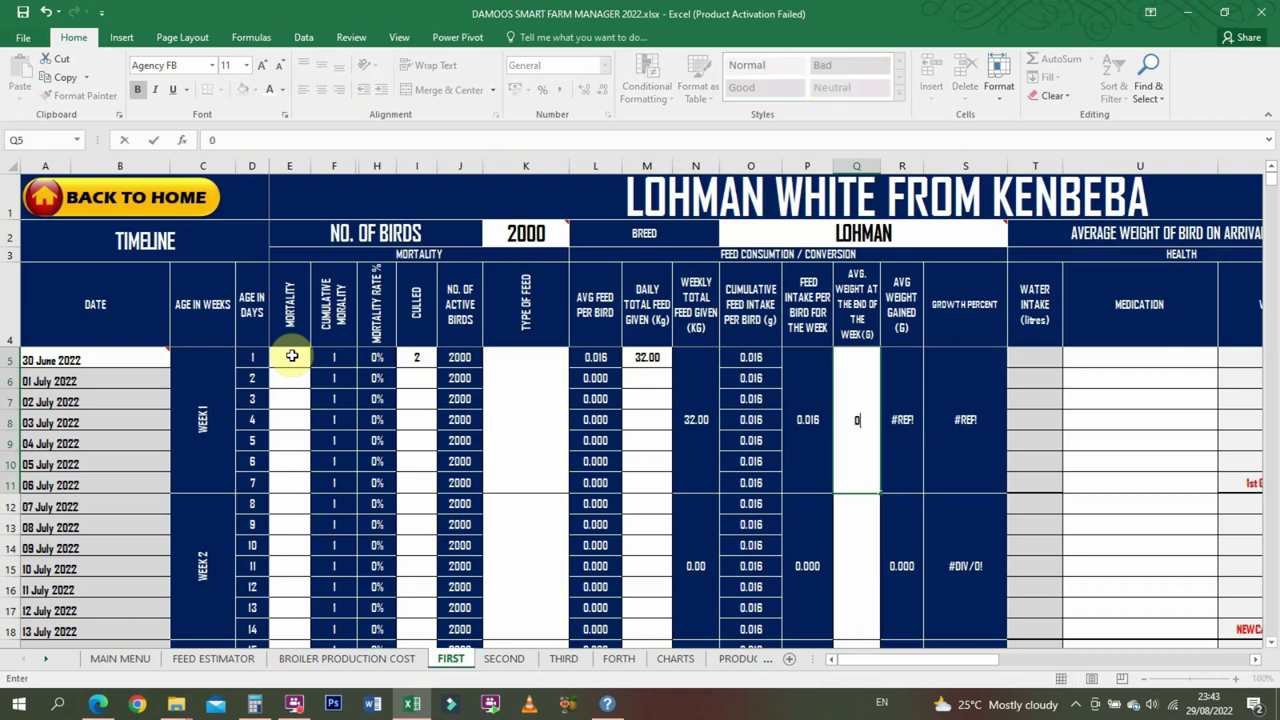
text(.060)
key(Return)
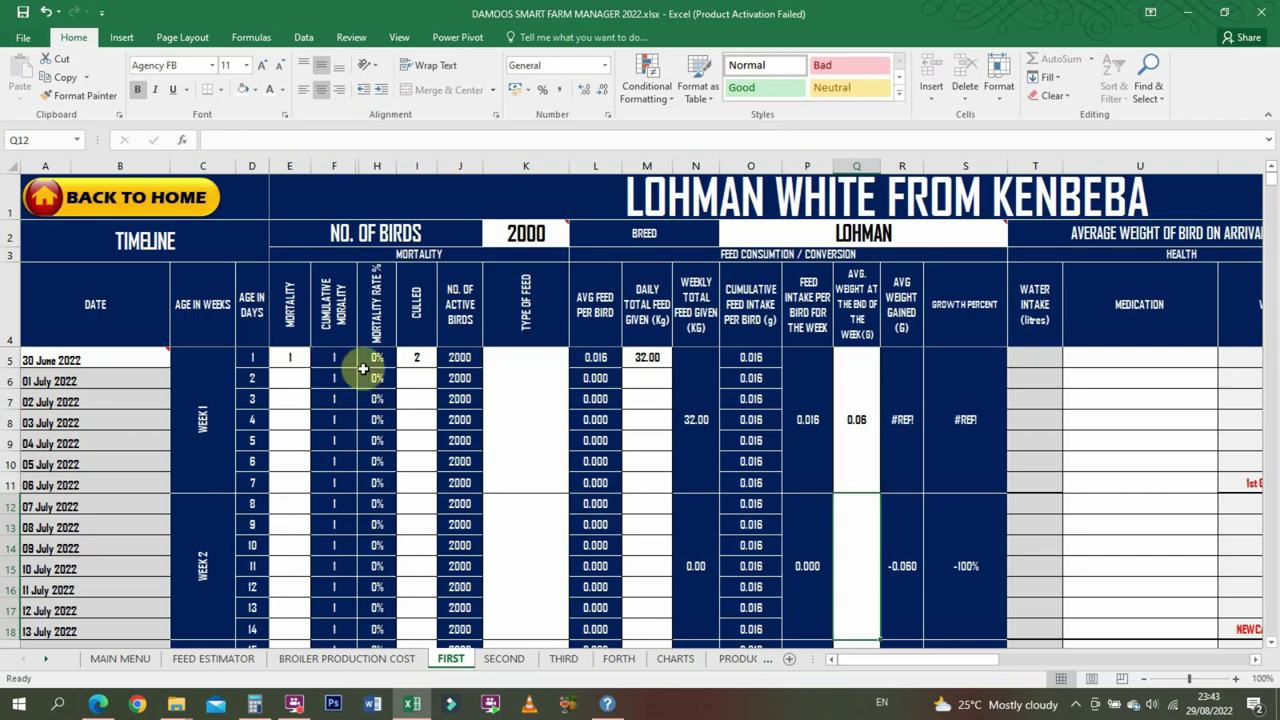
- Set the average weight at the end of week 1 to 60 g
click(858, 418)
text(60)
key(Return)
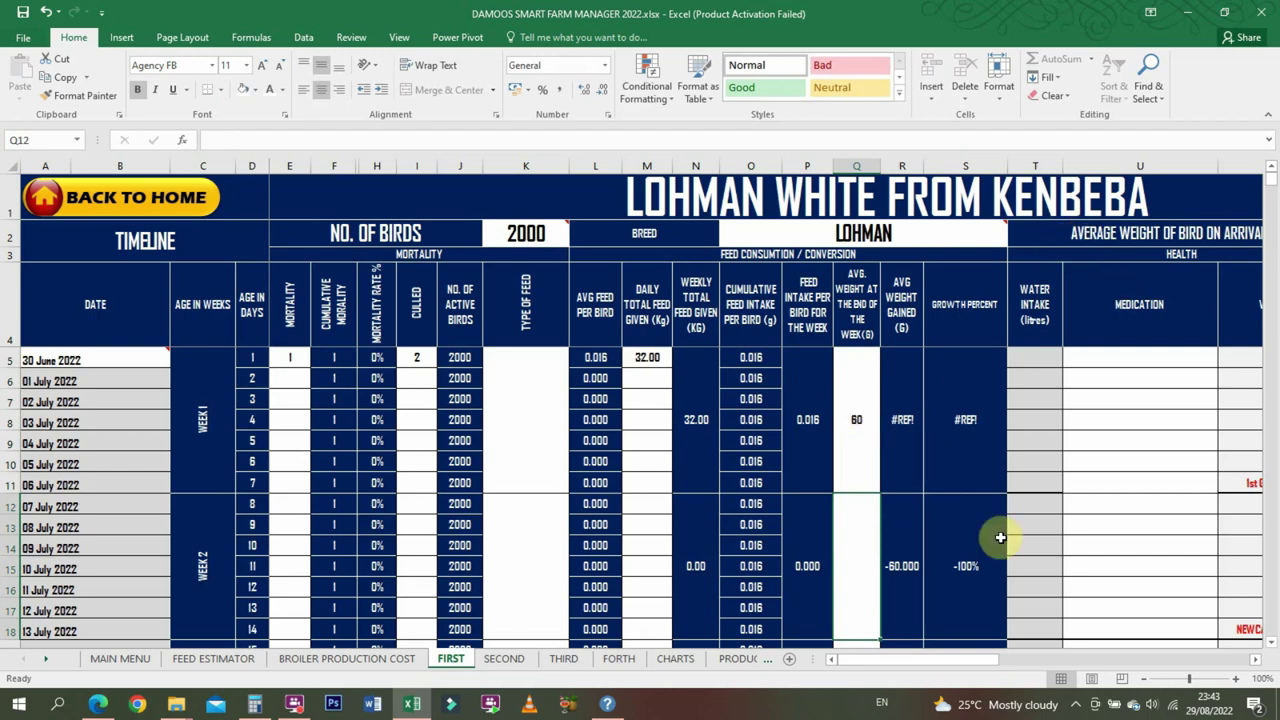
- Review the batch's water intake, medication and vaccination columns, following the vaccination schedule down the timeline
drag(936, 658, 1037, 660)
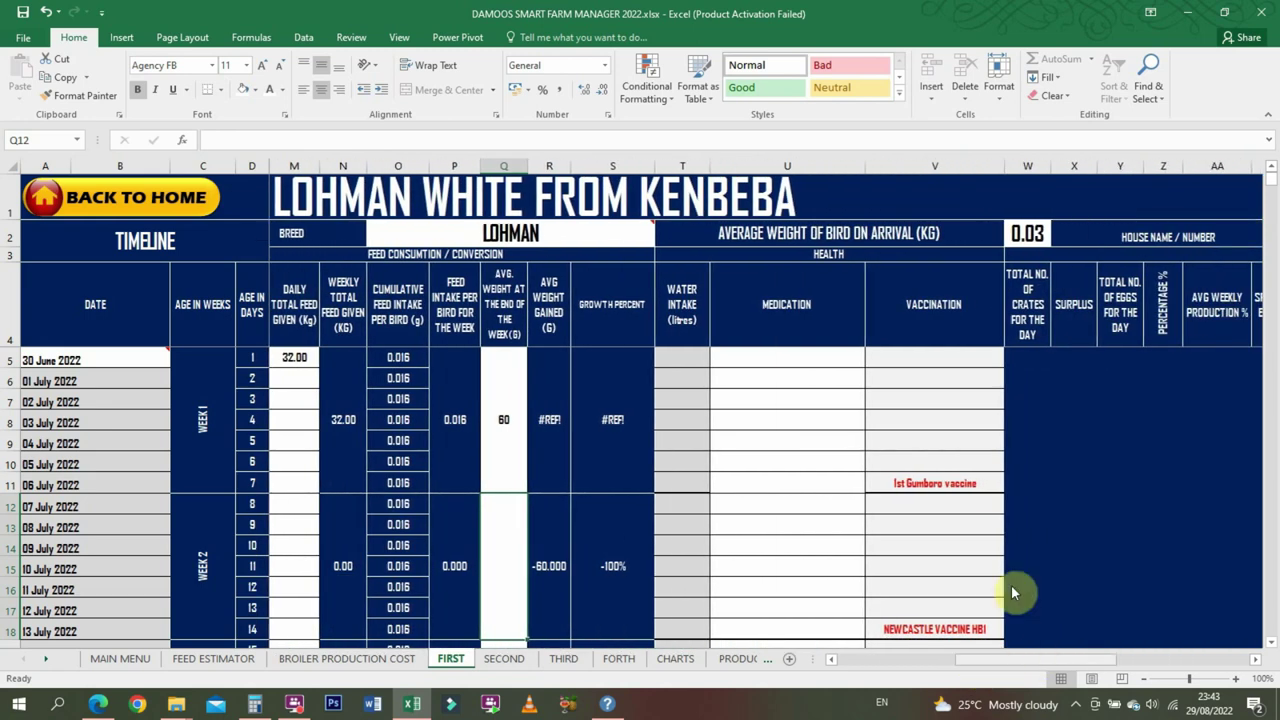
click(679, 356)
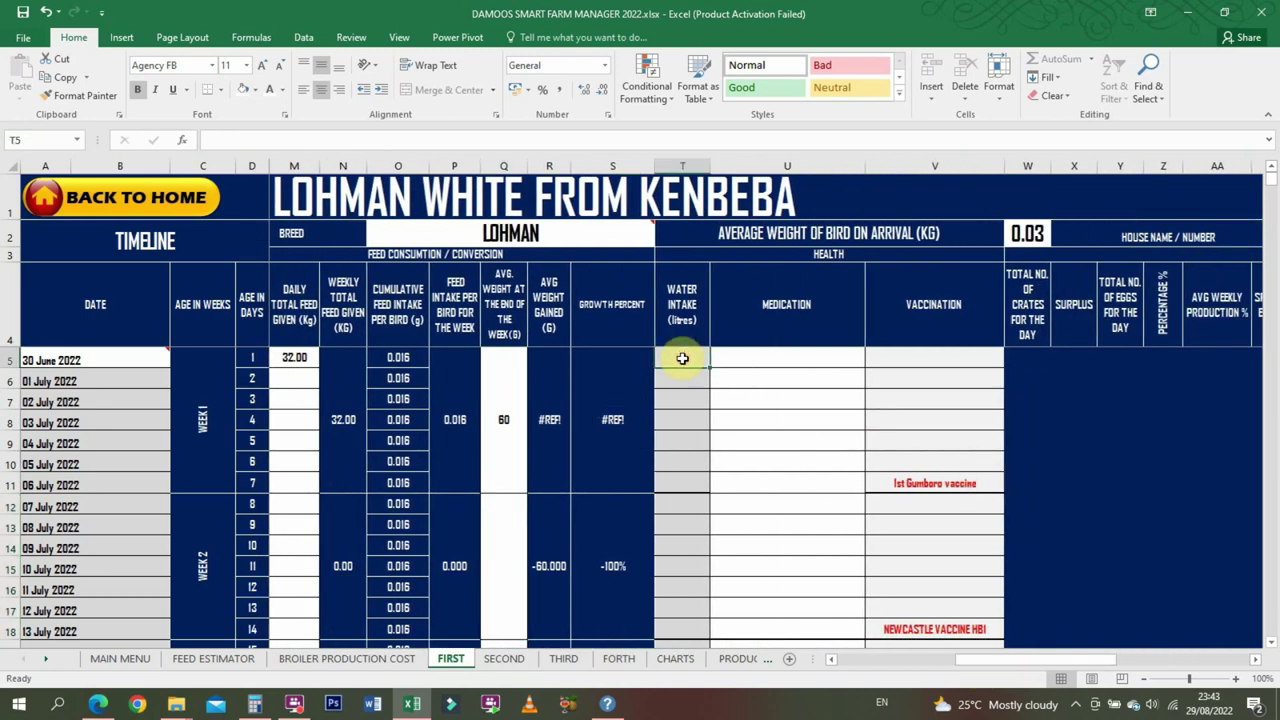
click(764, 357)
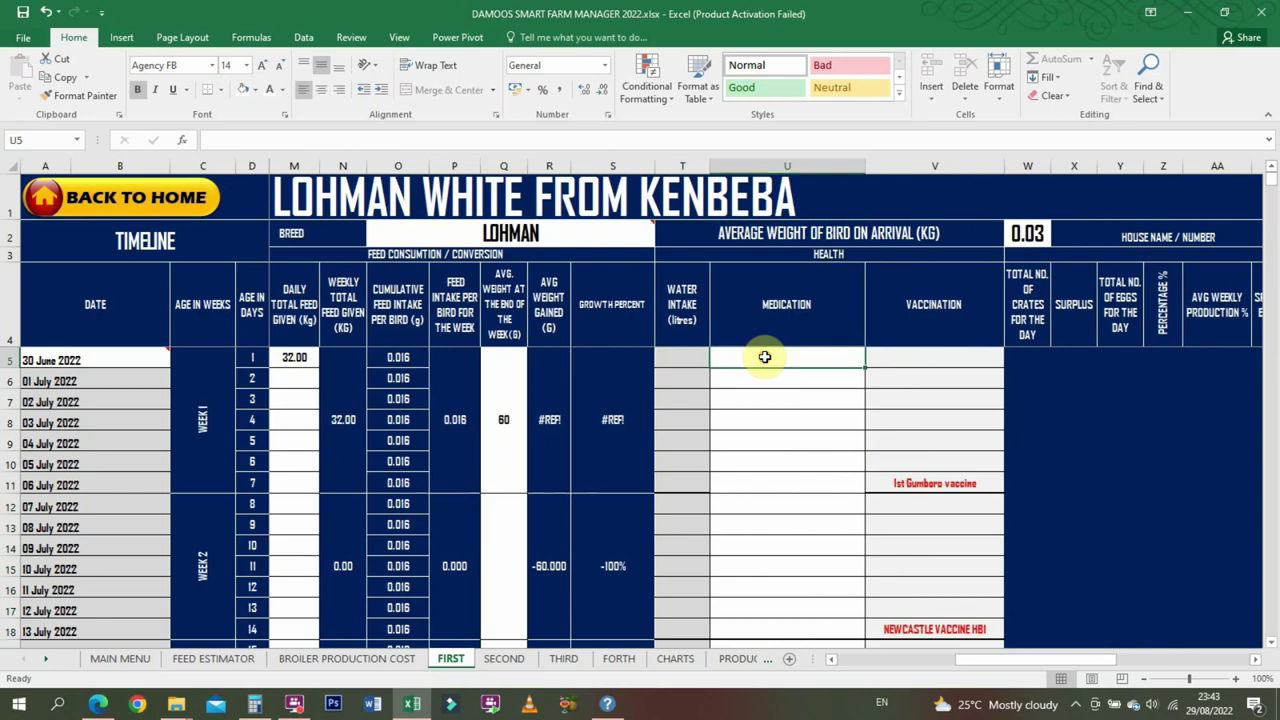
click(920, 357)
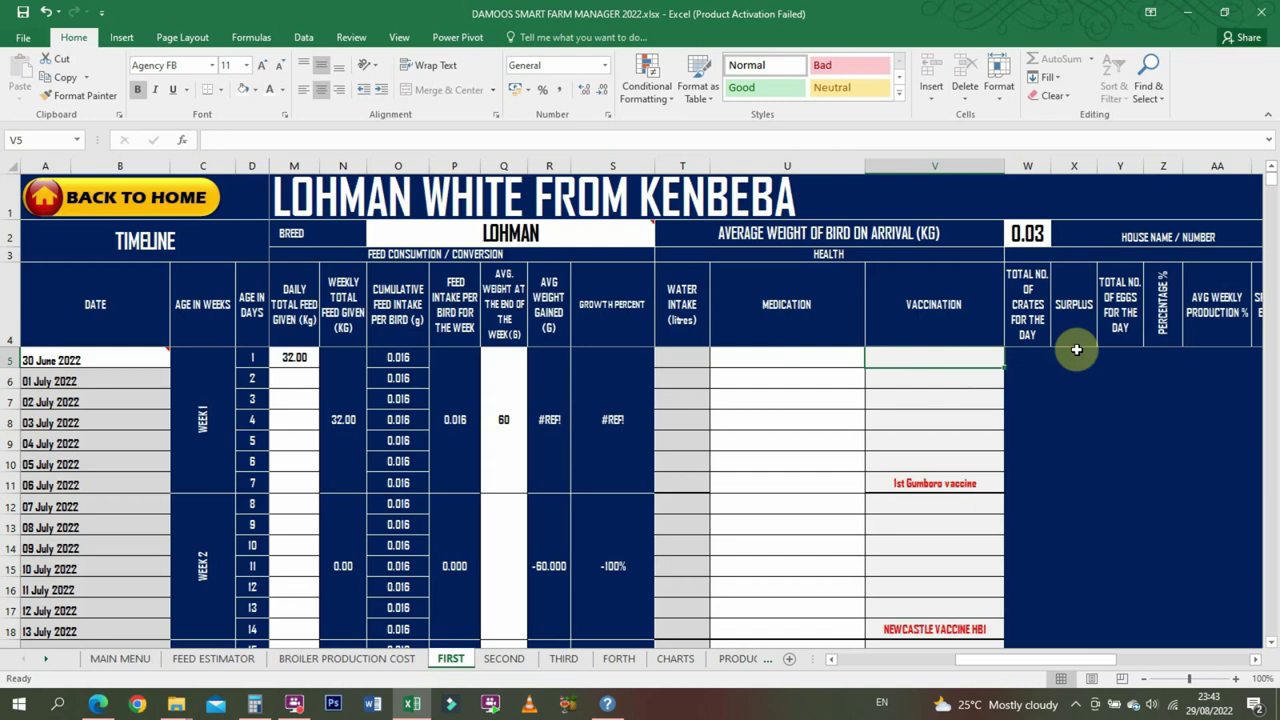
click(998, 88)
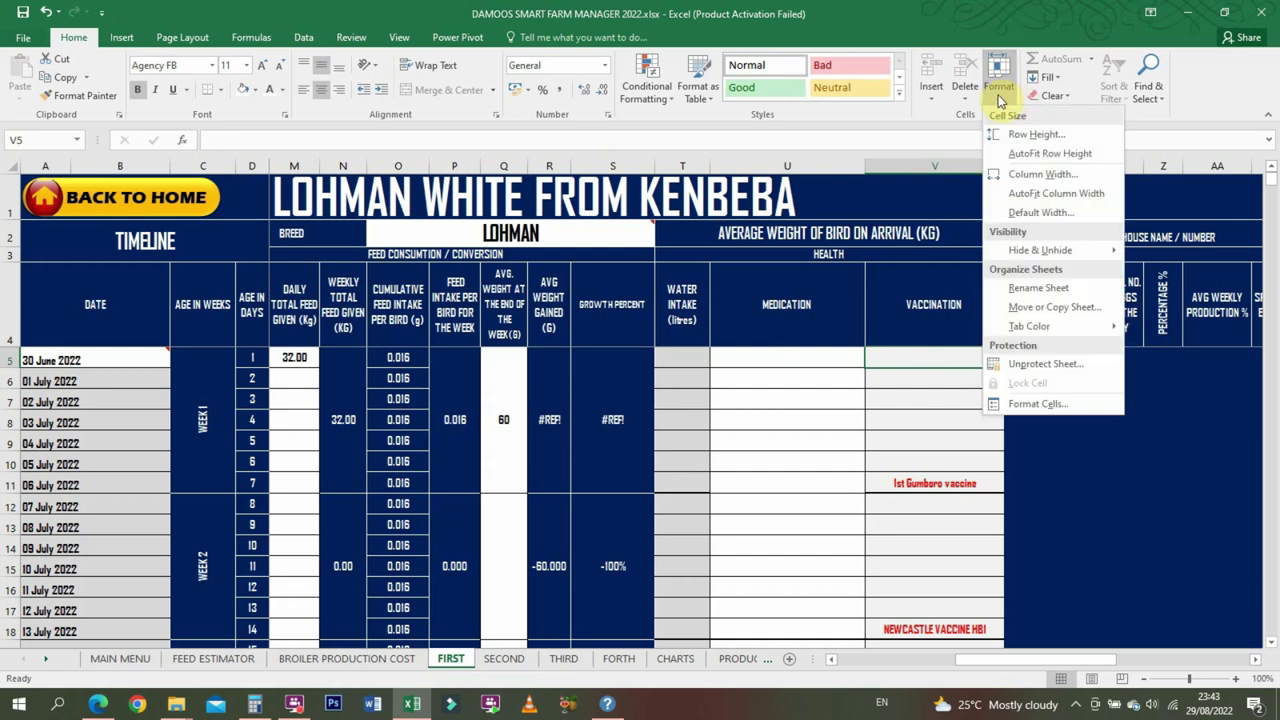
click(1143, 392)
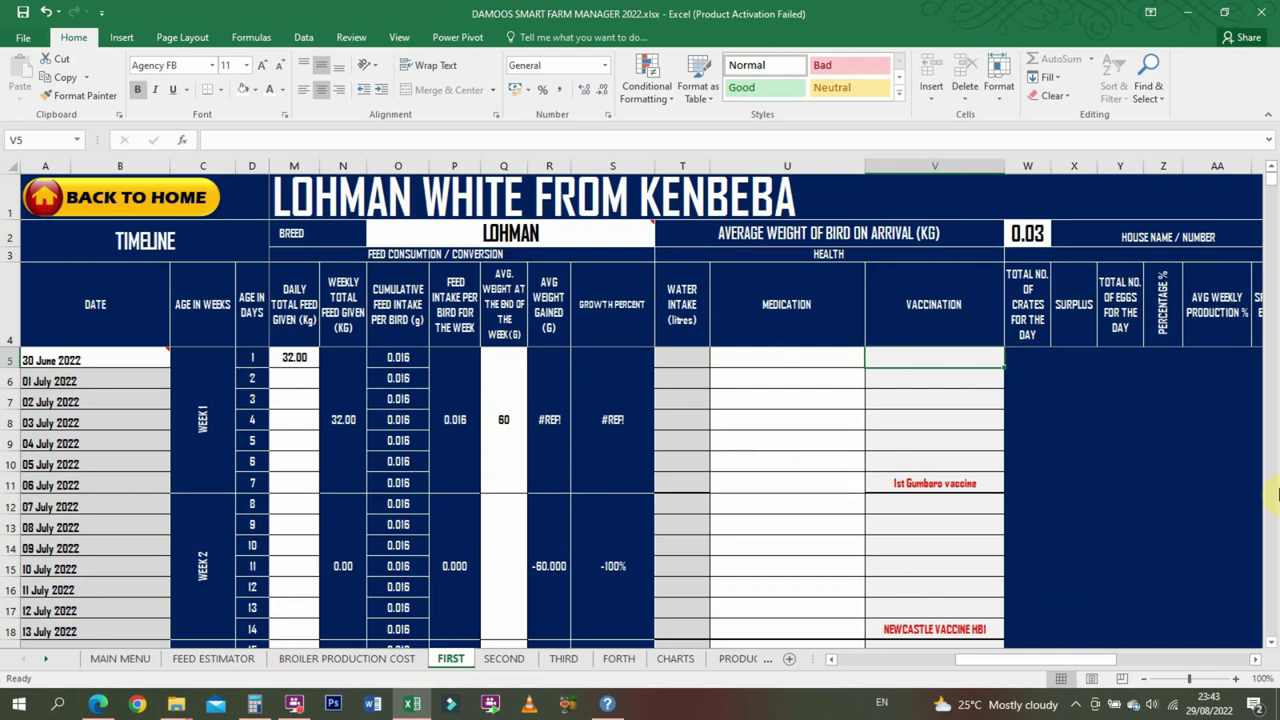
scroll(1276, 244, down, 20)
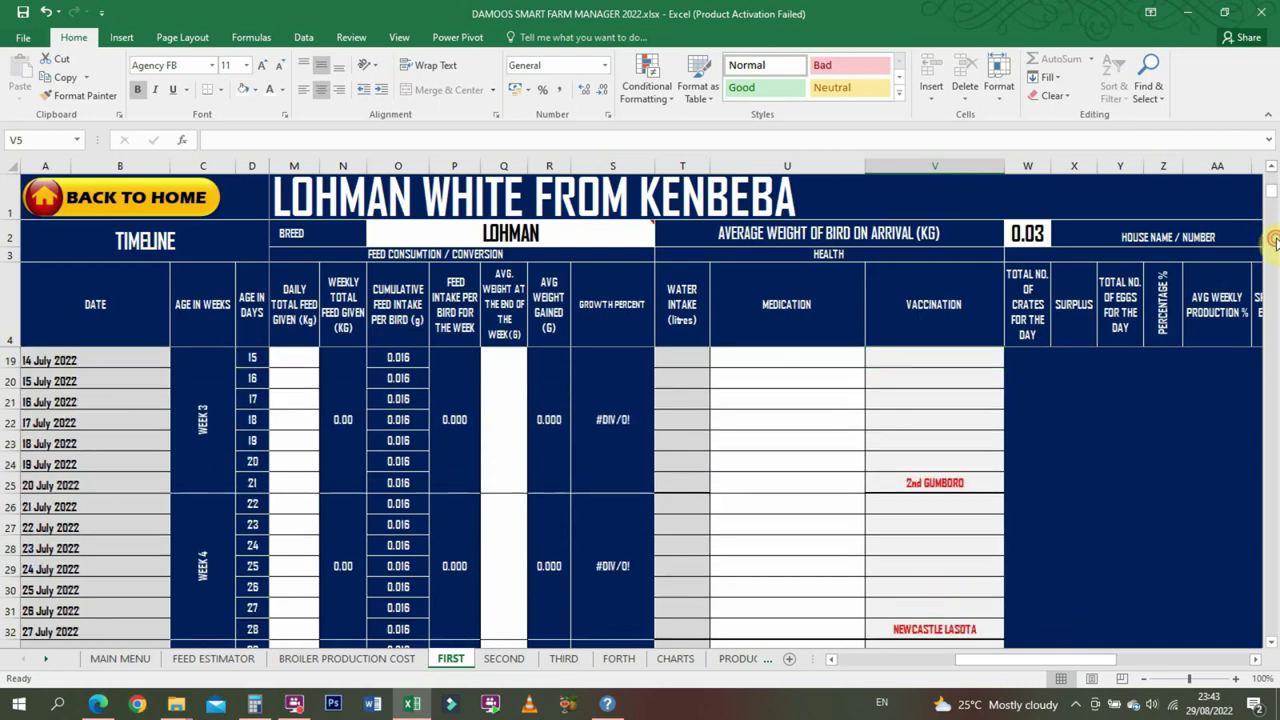
scroll(1276, 244, down, 5)
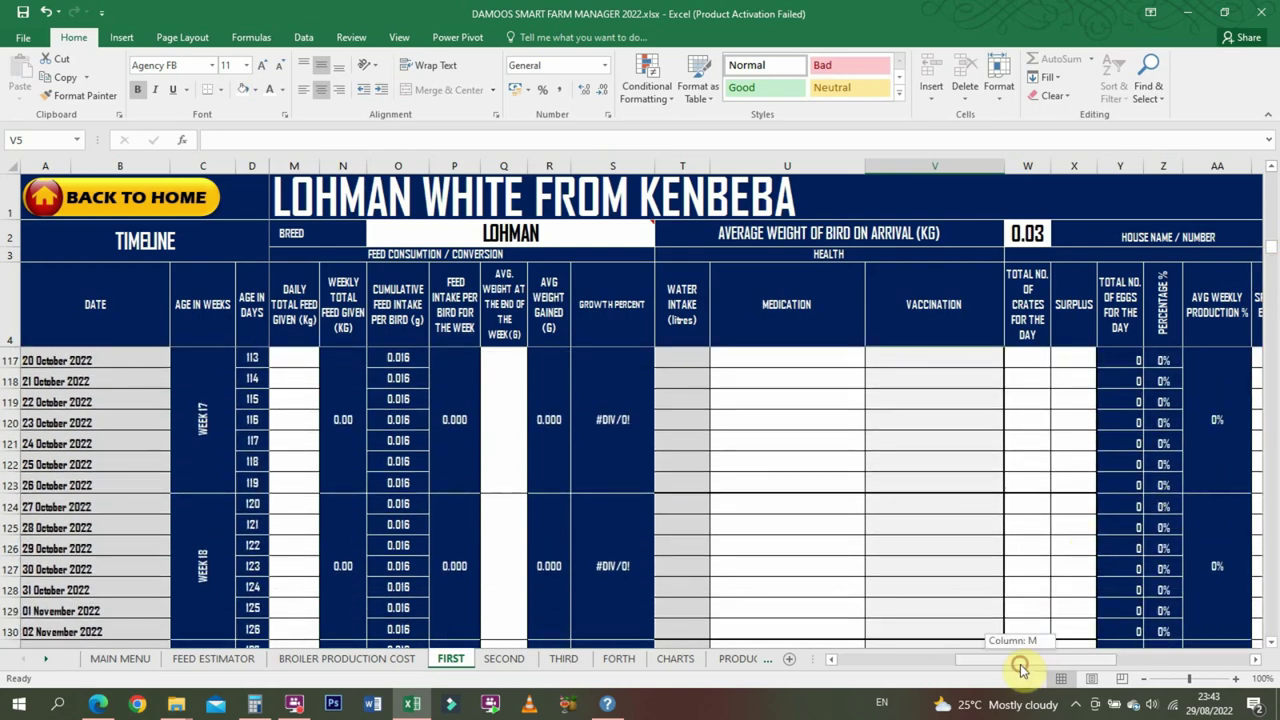
- Record 12 crates and a surplus of 5 eggs for day 106, the first day of week 16 egg production
scroll(1040, 664, right, 3)
drag(1052, 667, 1110, 663)
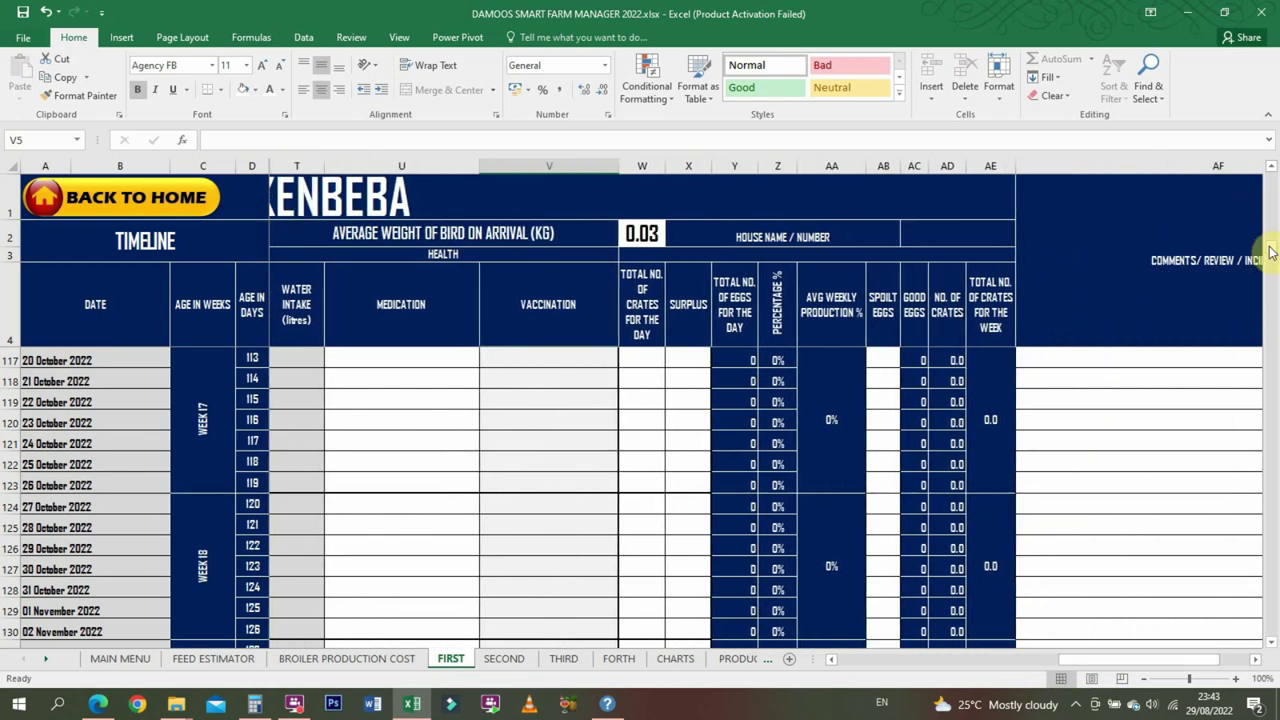
drag(1272, 248, 1274, 247)
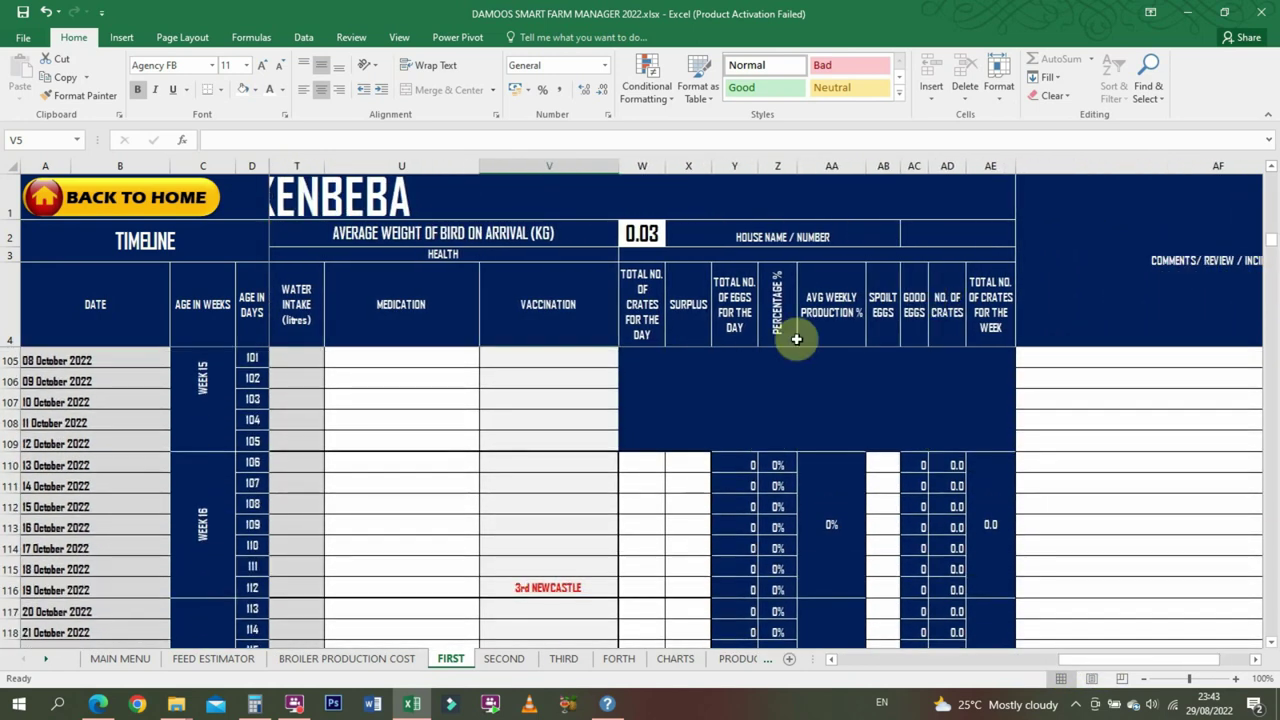
click(641, 463)
text(12)
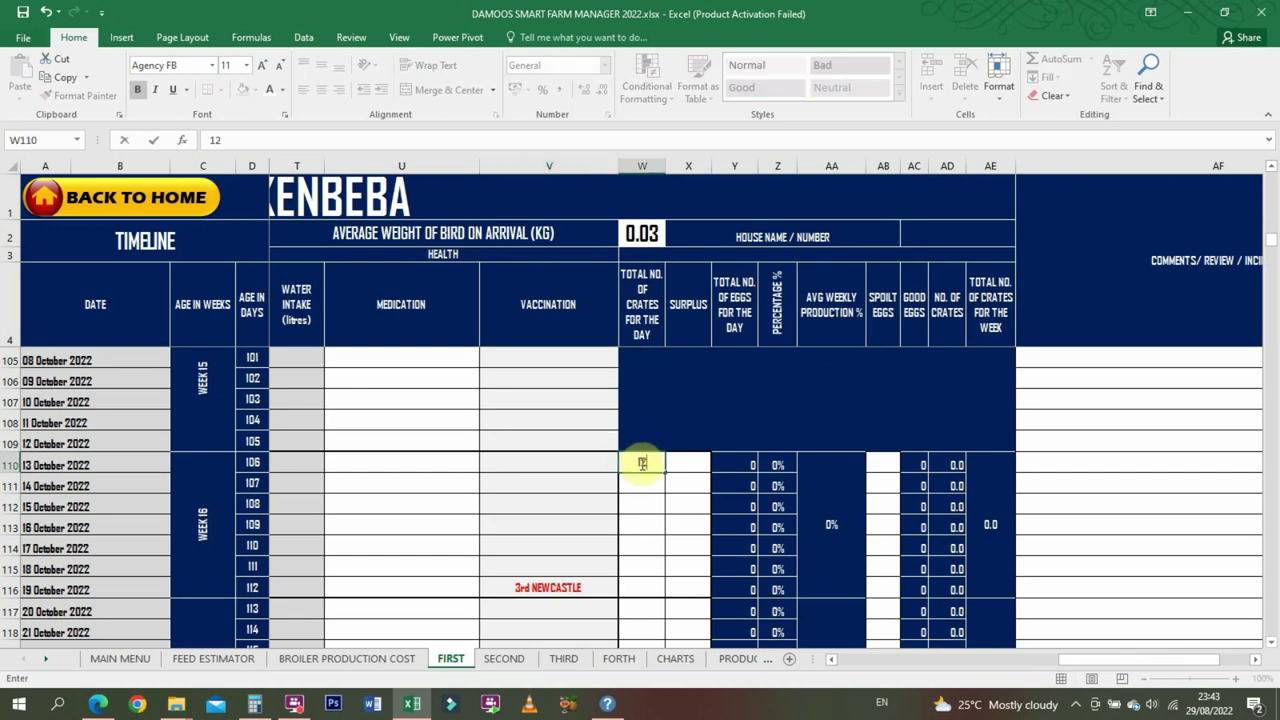
key(Tab)
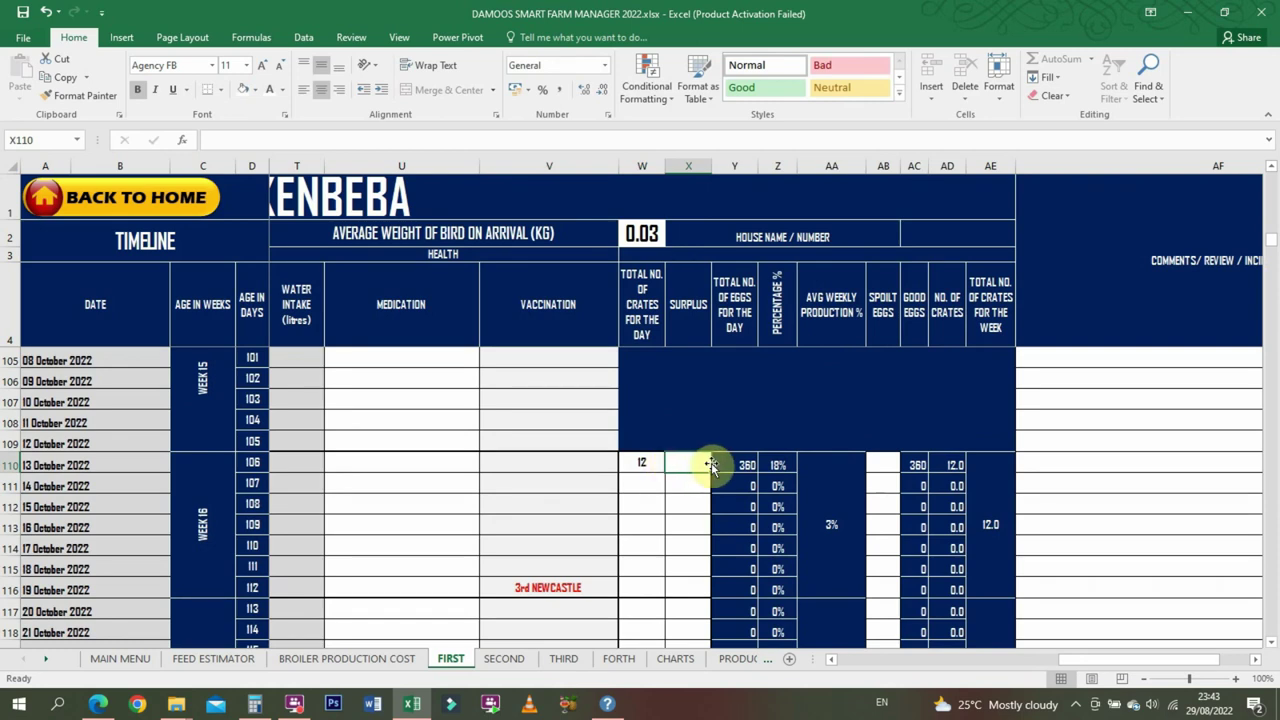
text(5)
key(Tab)
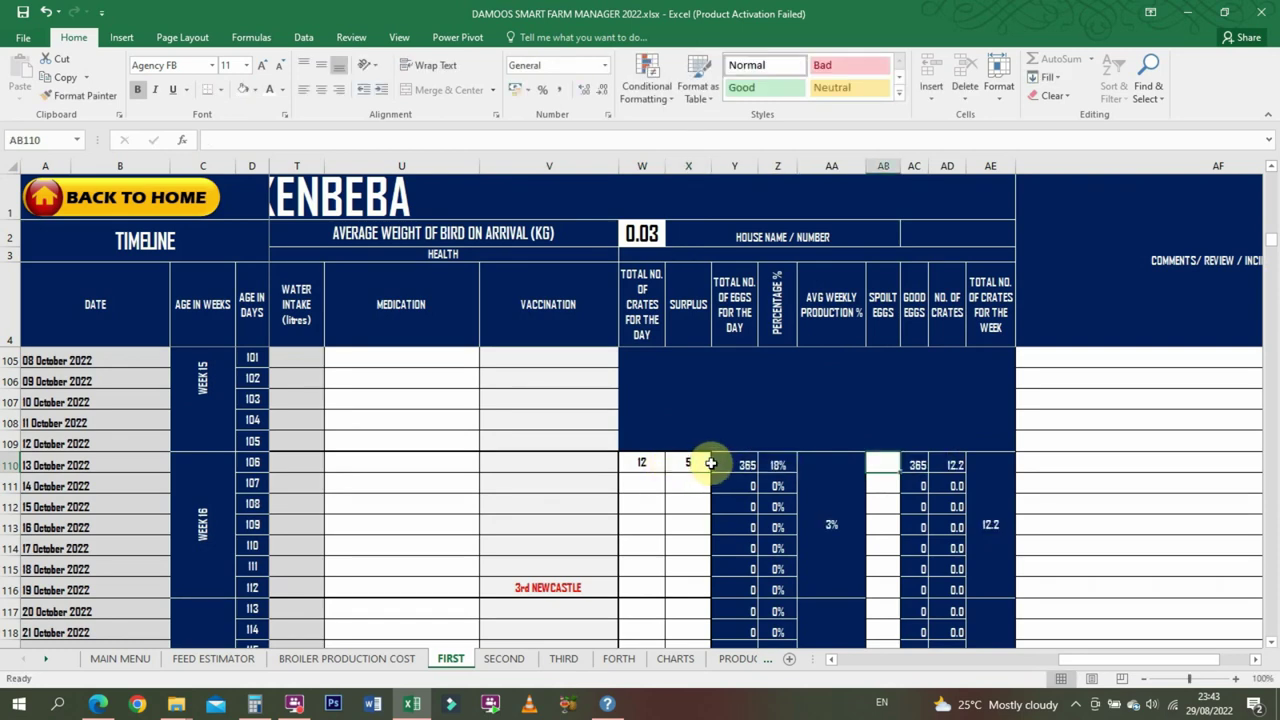
- Enter 10 spoilt eggs for day 106 of the batch
key(shift+Tab)
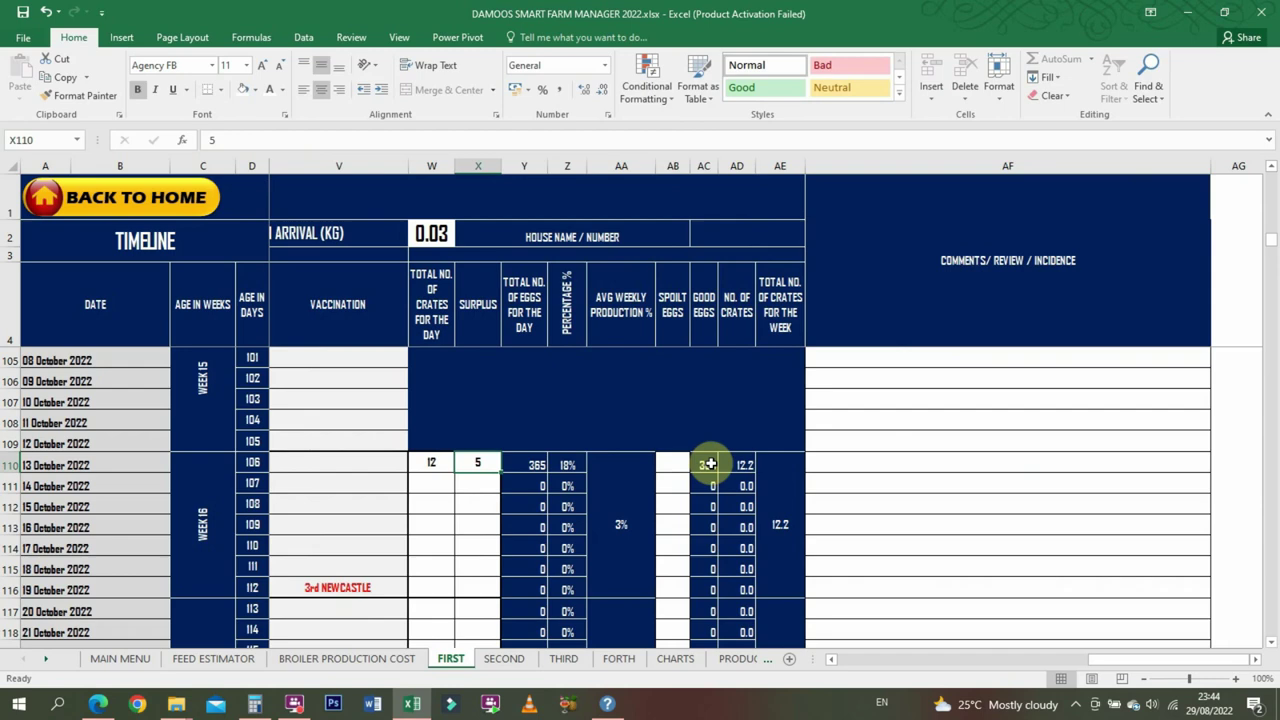
key(Right)
key(Right)
key(Right)
key(Right)
key(Left)
key(Left)
key(Left)
key(Left)
key(Right)
key(Right)
key(Right)
key(Right)
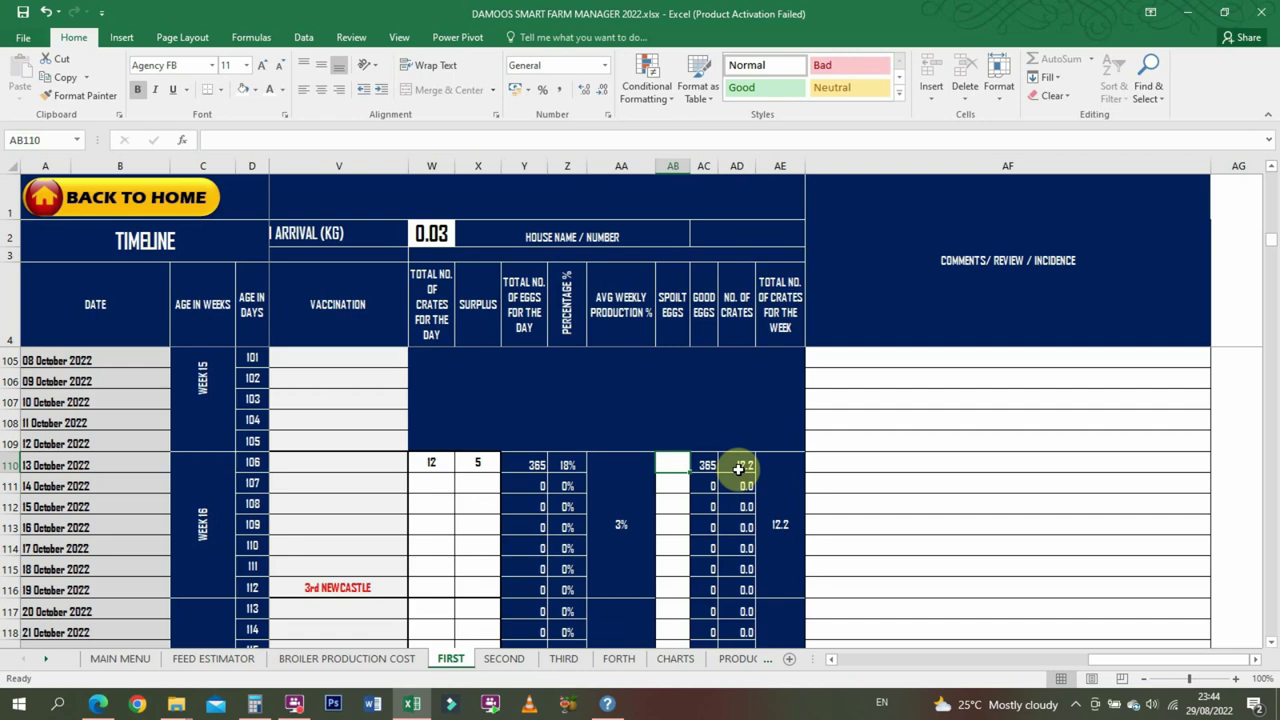
text(10)
key(Return)
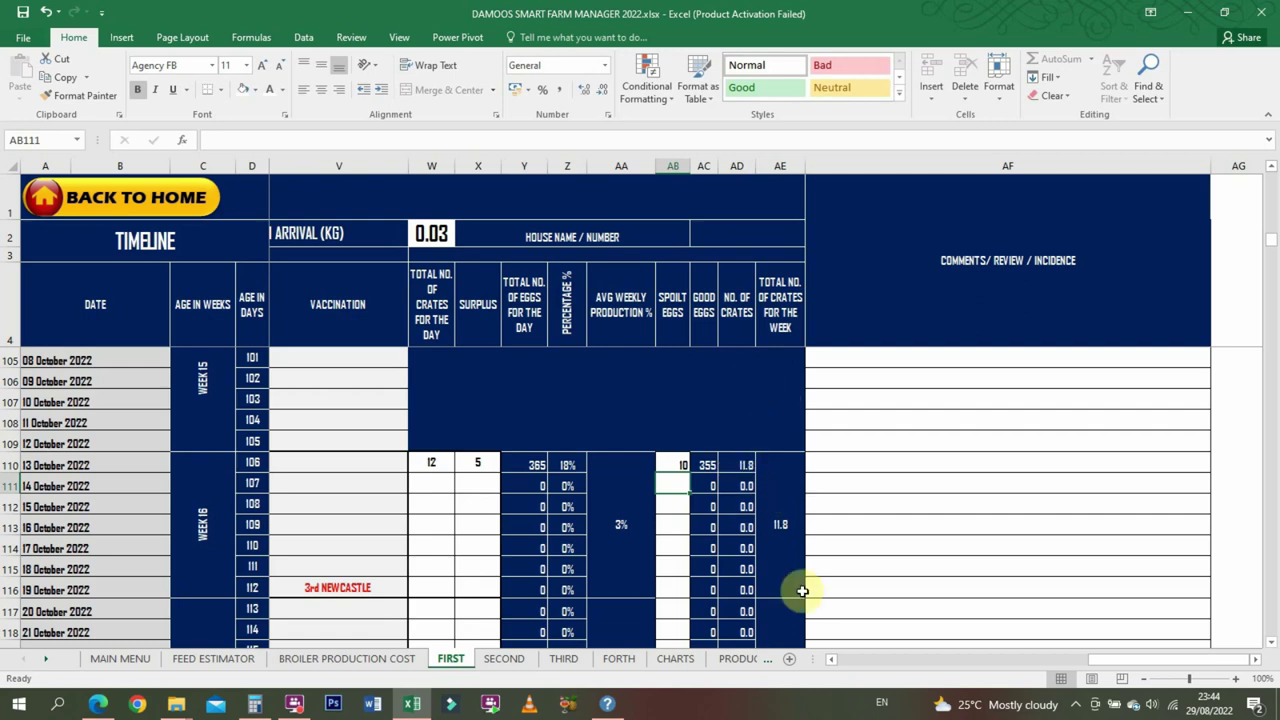
- Record 15 crates, a surplus of 7 eggs and 4 spoilt eggs for day 107
click(427, 486)
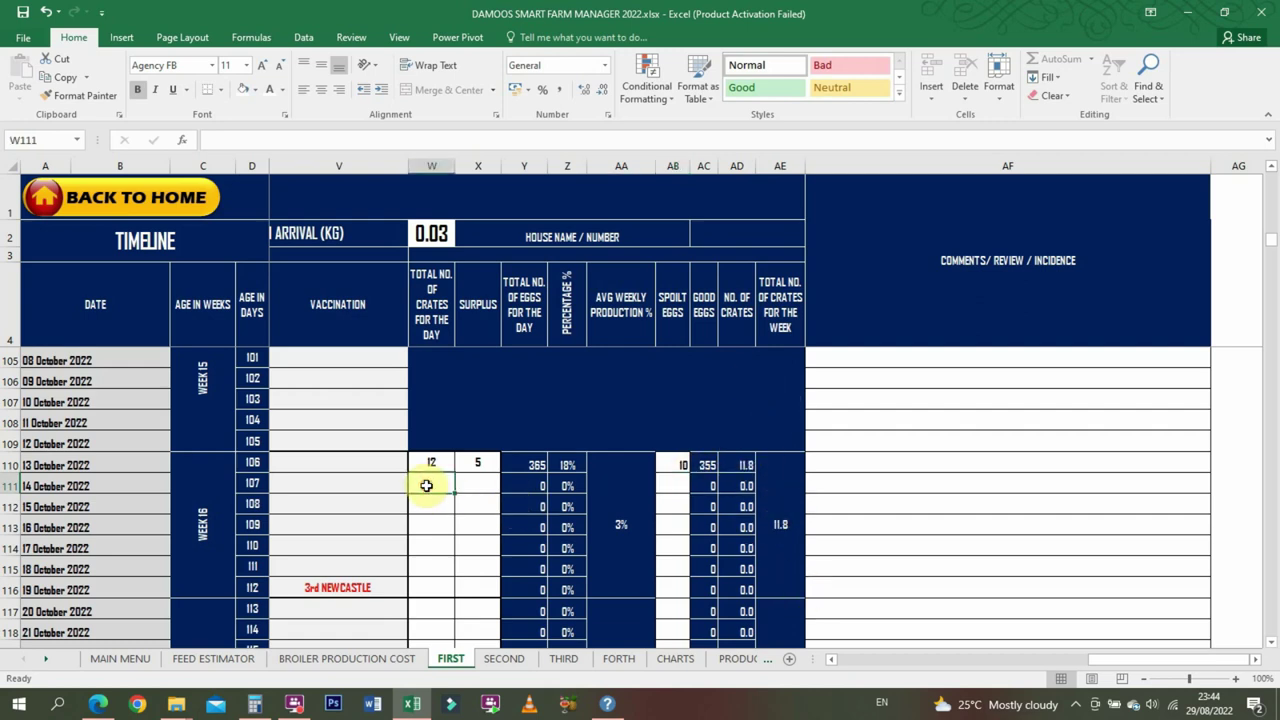
text(15)
key(Tab)
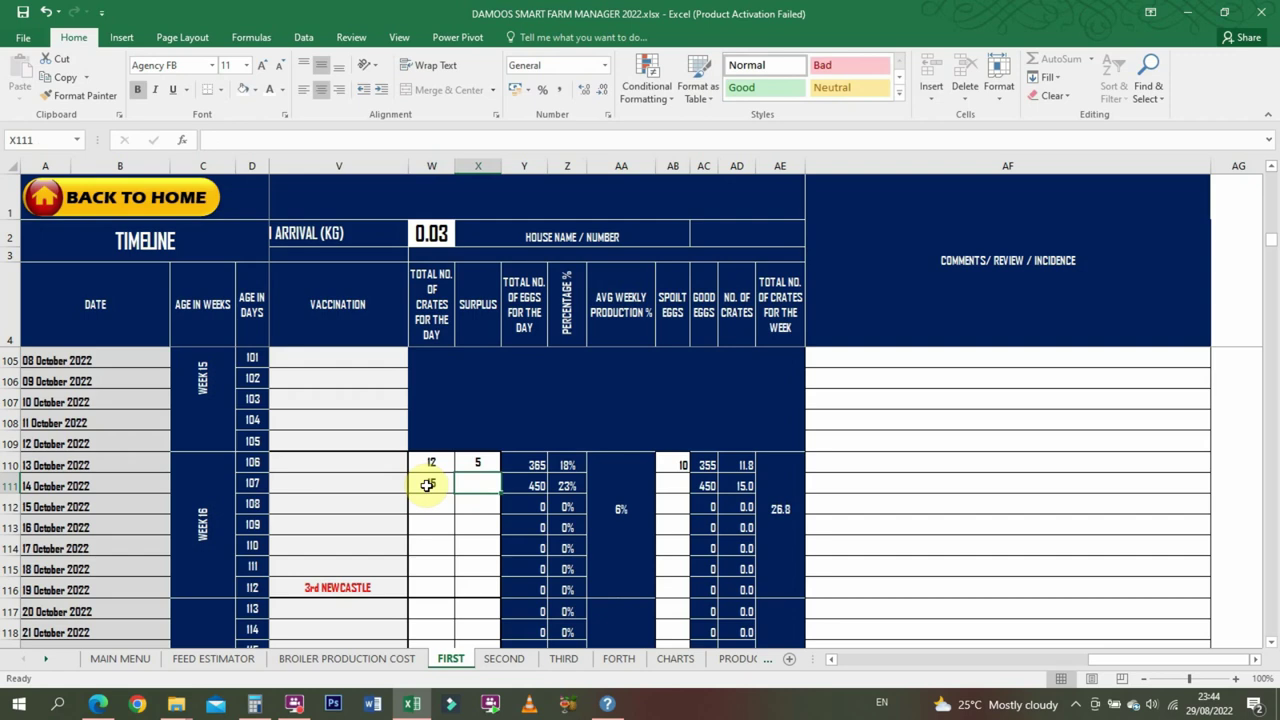
text(7)
key(Tab)
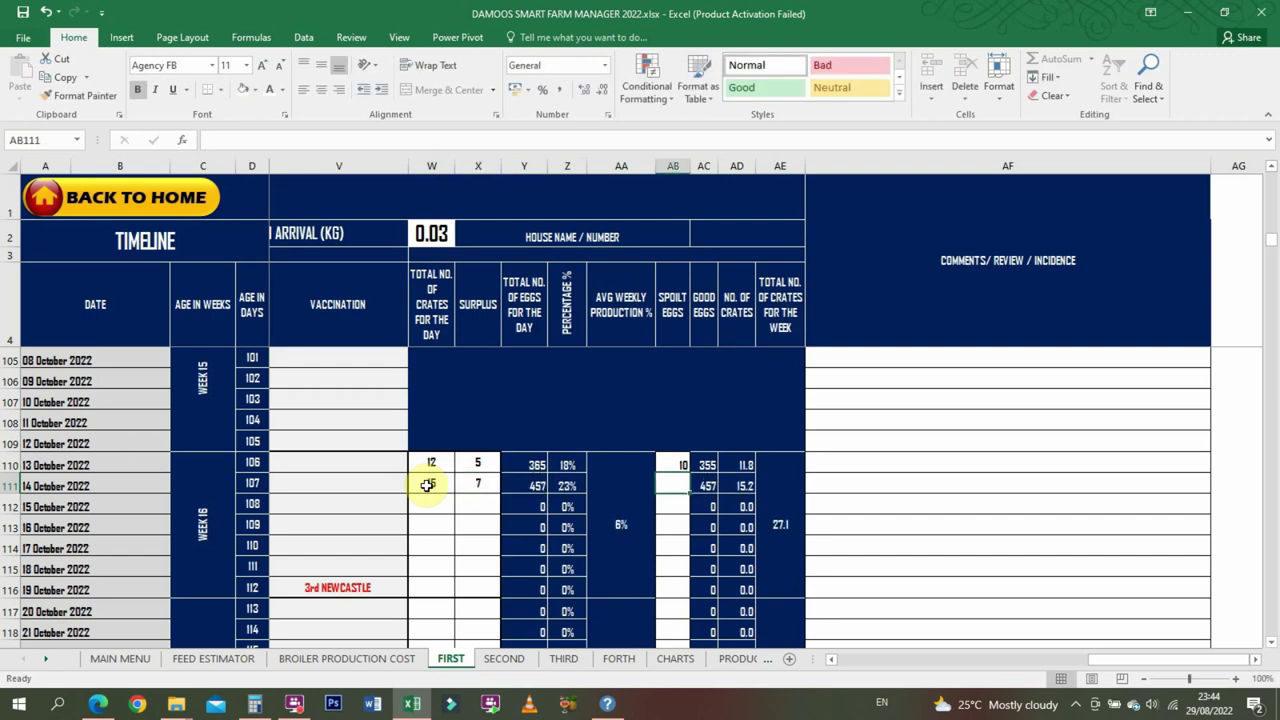
text(4)
key(Tab)
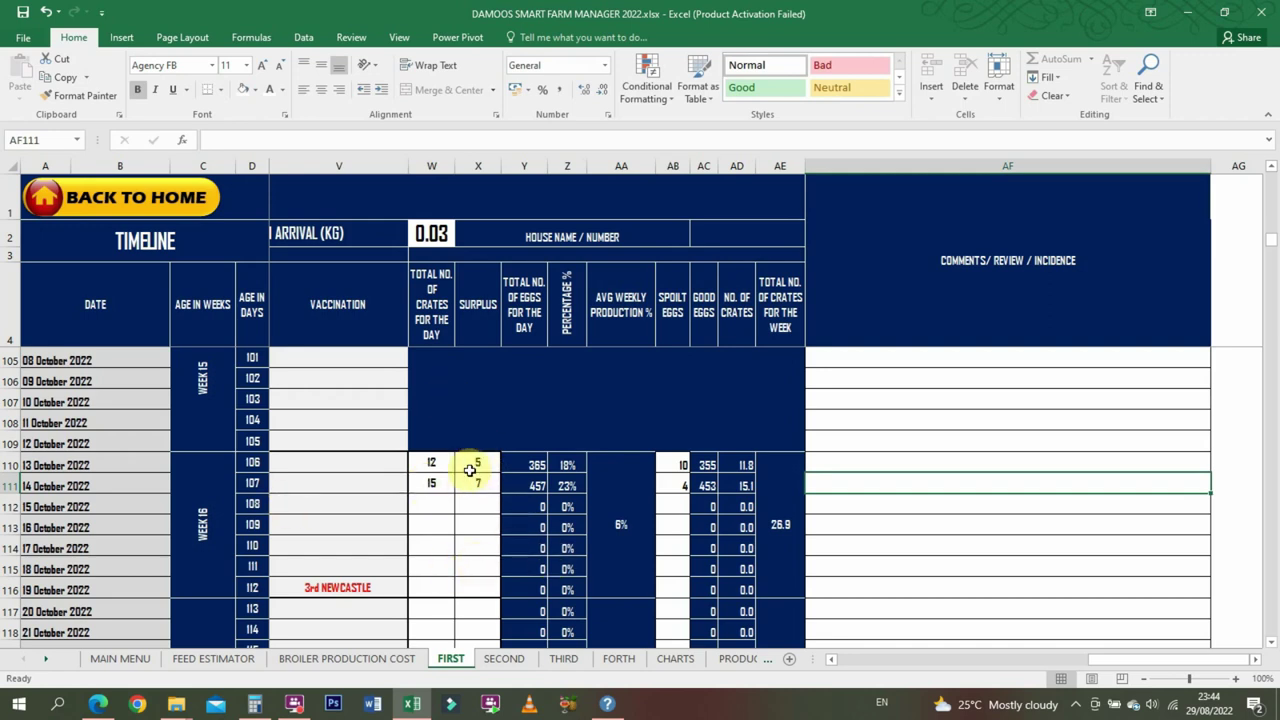
- Record 18 crates, a surplus of 6 eggs and 2 spoilt eggs for day 108
click(432, 508)
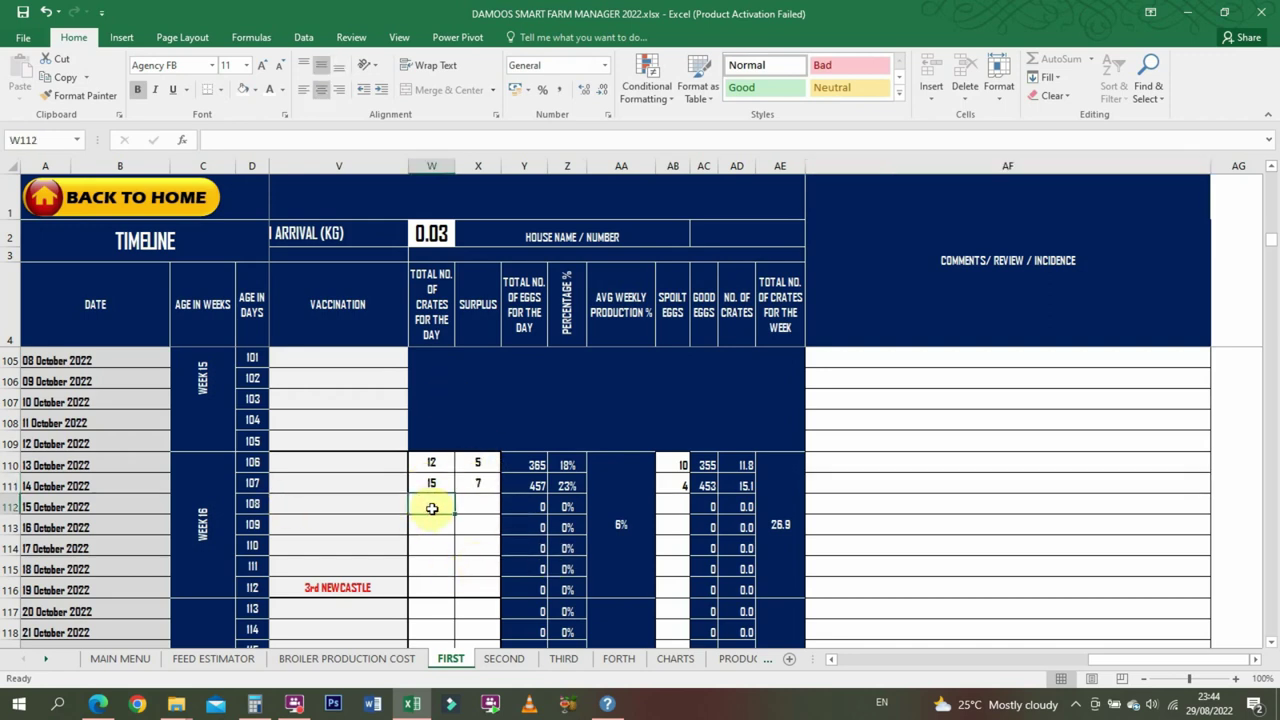
text(12)
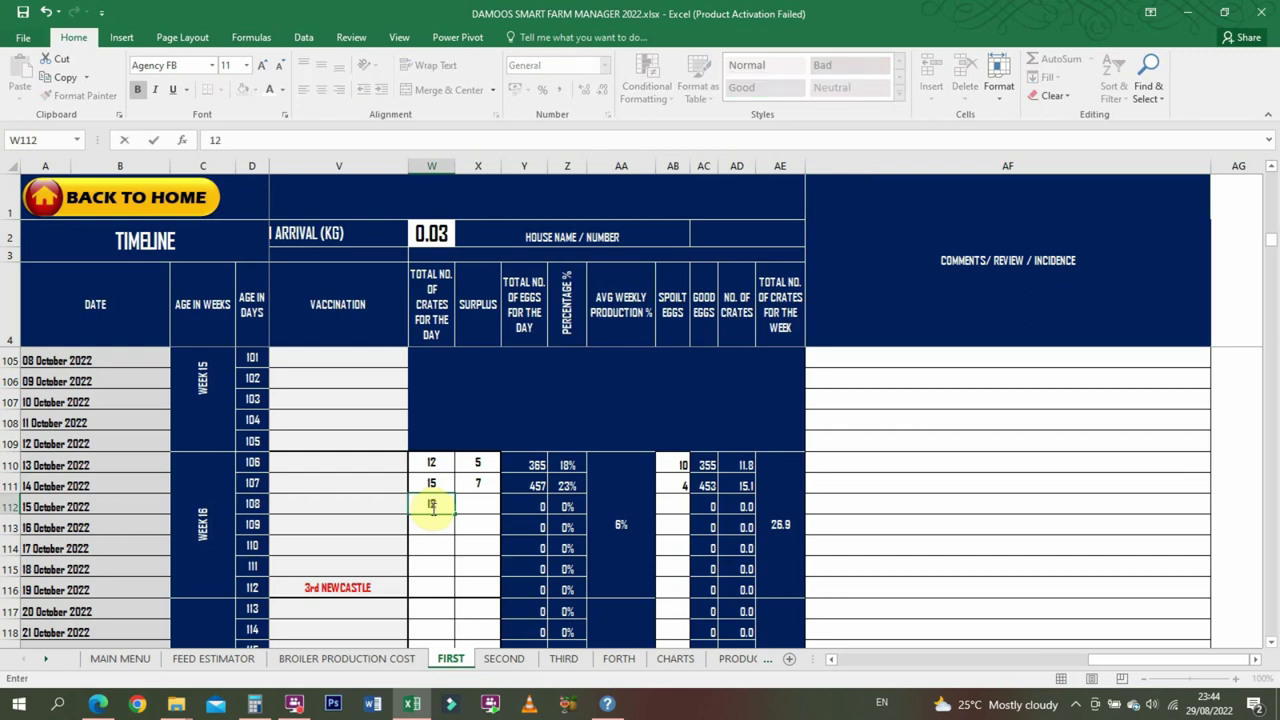
text(18)
key(BackSpace)
text(8)
key(Tab)
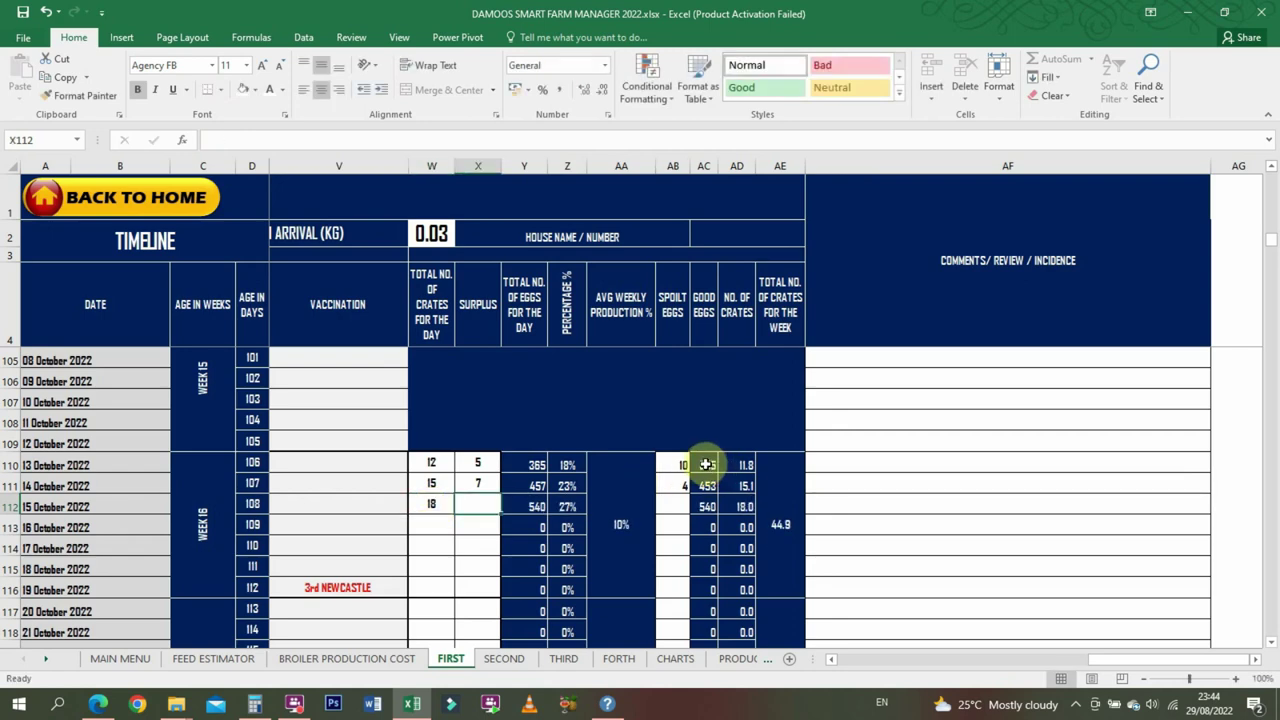
text(6)
key(Tab)
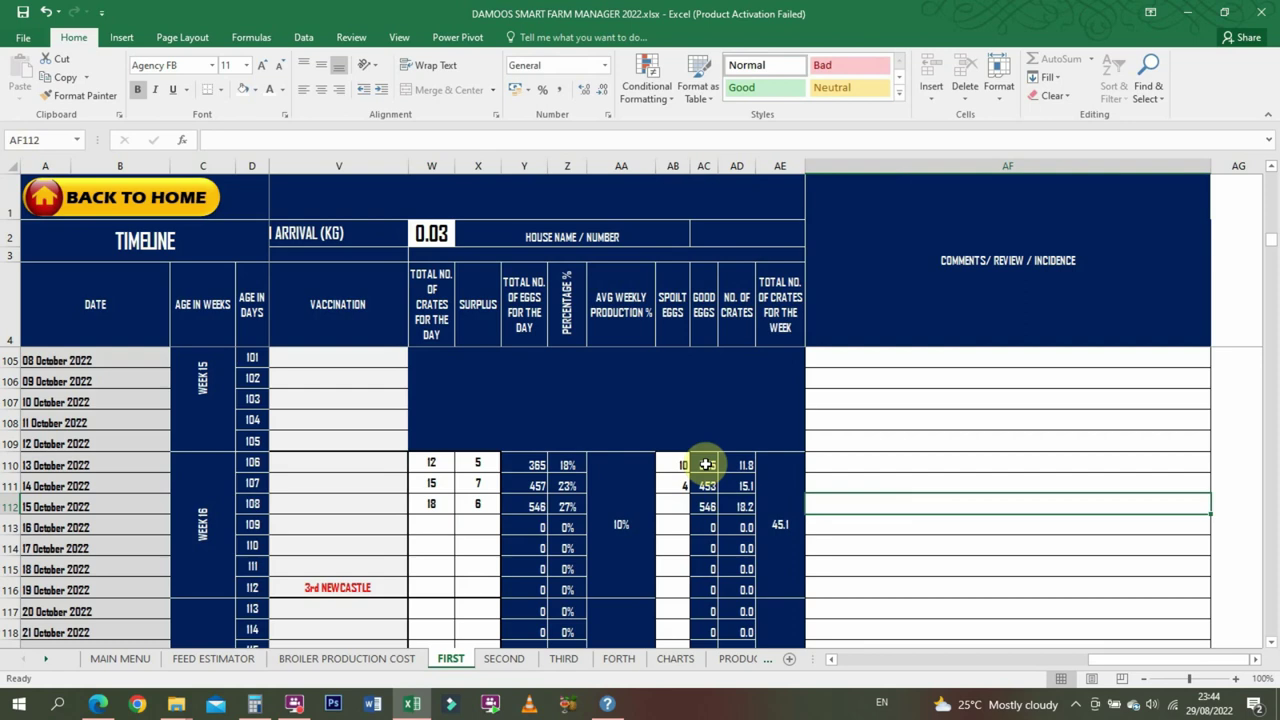
key(shift+Tab)
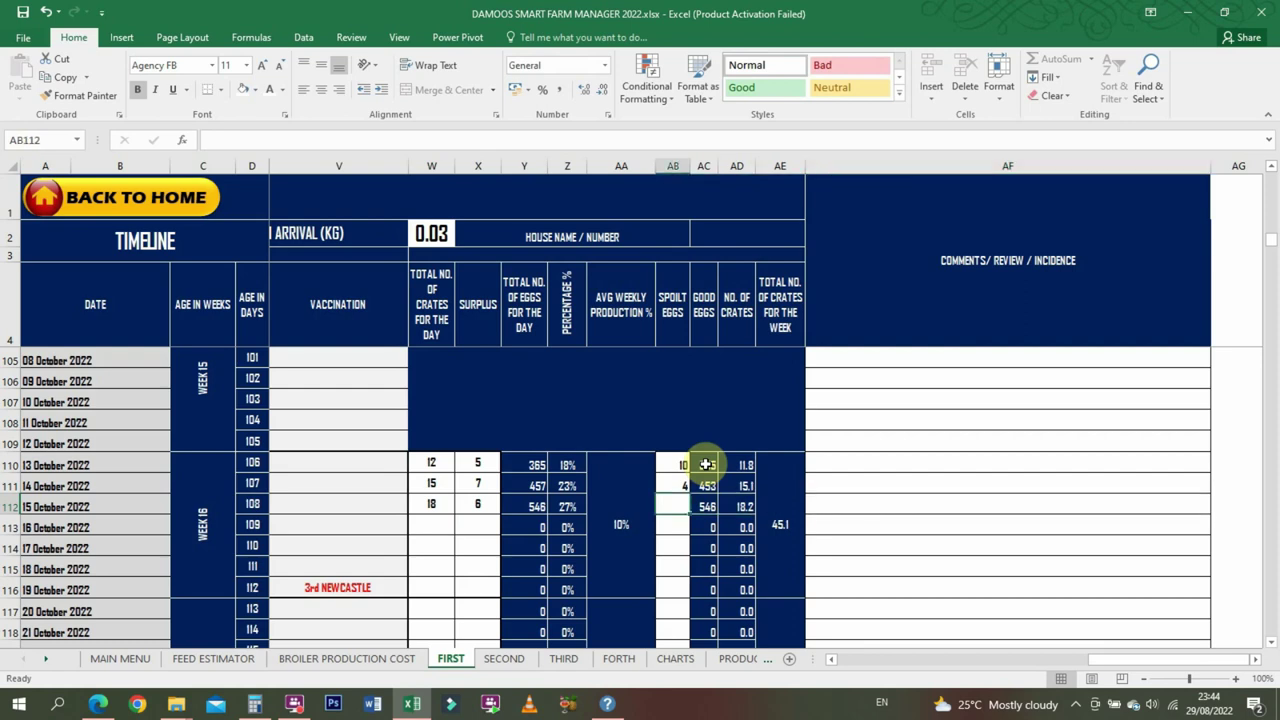
text(2)
key(Return)
- Record 20 crates, a surplus of 12 eggs and 8 spoilt eggs for day 109
key(shift+Tab)
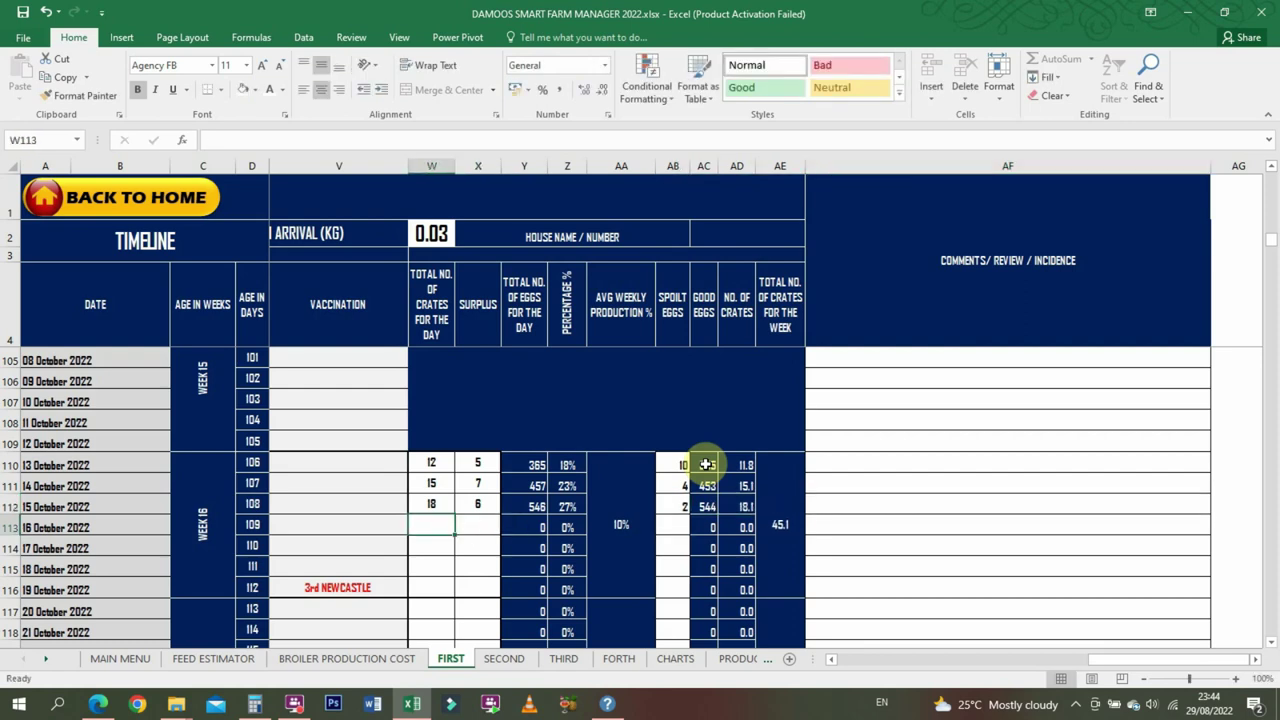
text(20)
key(Tab)
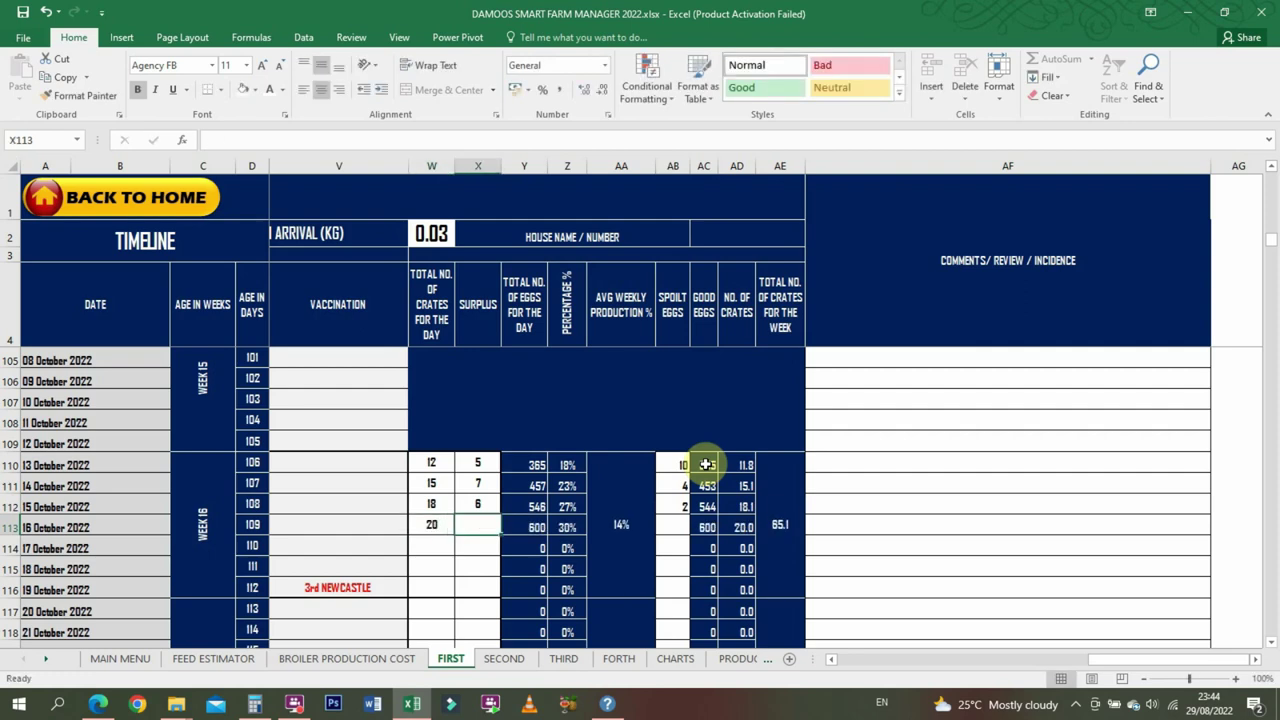
text(12)
key(Tab)
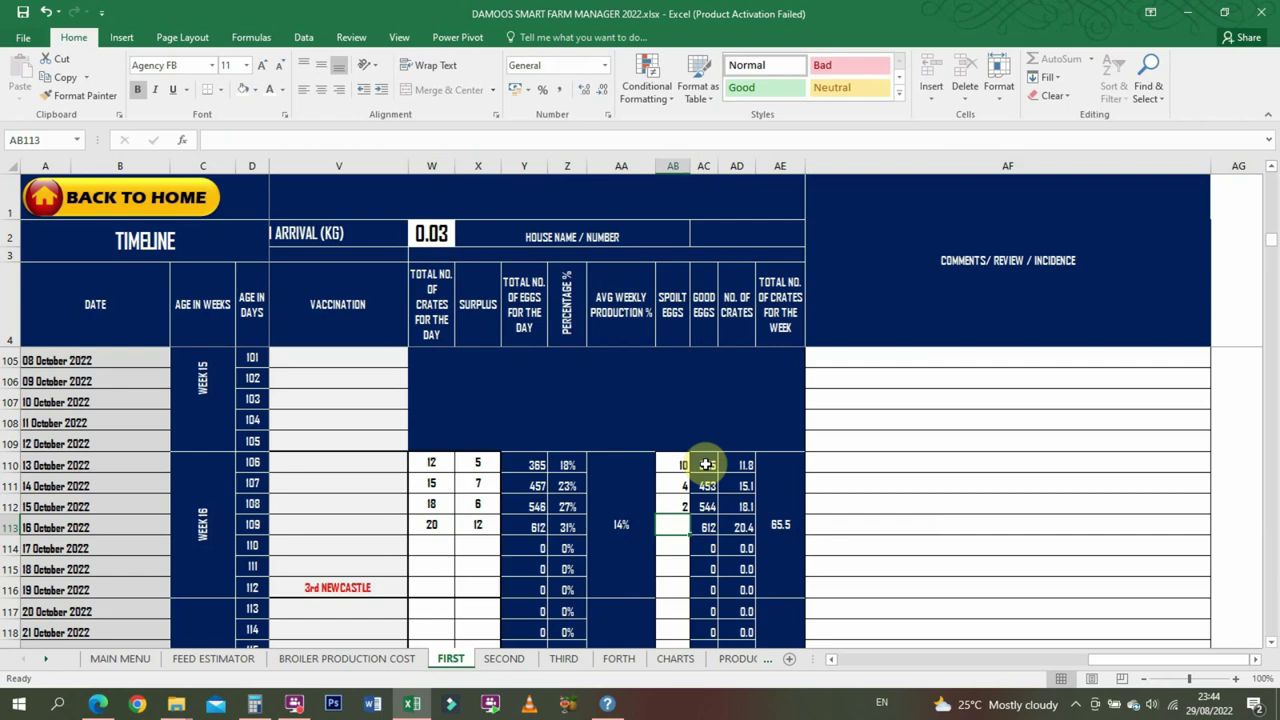
text(8)
key(Return)
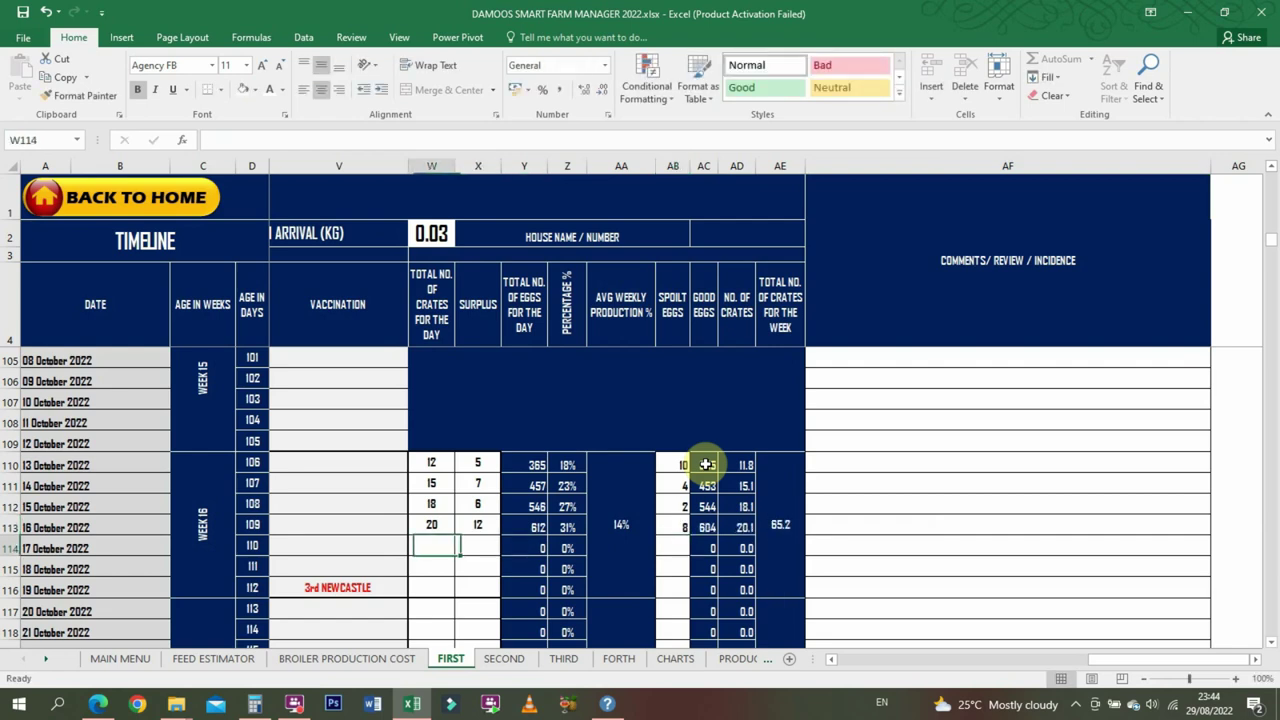
- Record 25 crates, a surplus of 14 eggs and 8 spoilt eggs for day 110
text(25)
key(Tab)
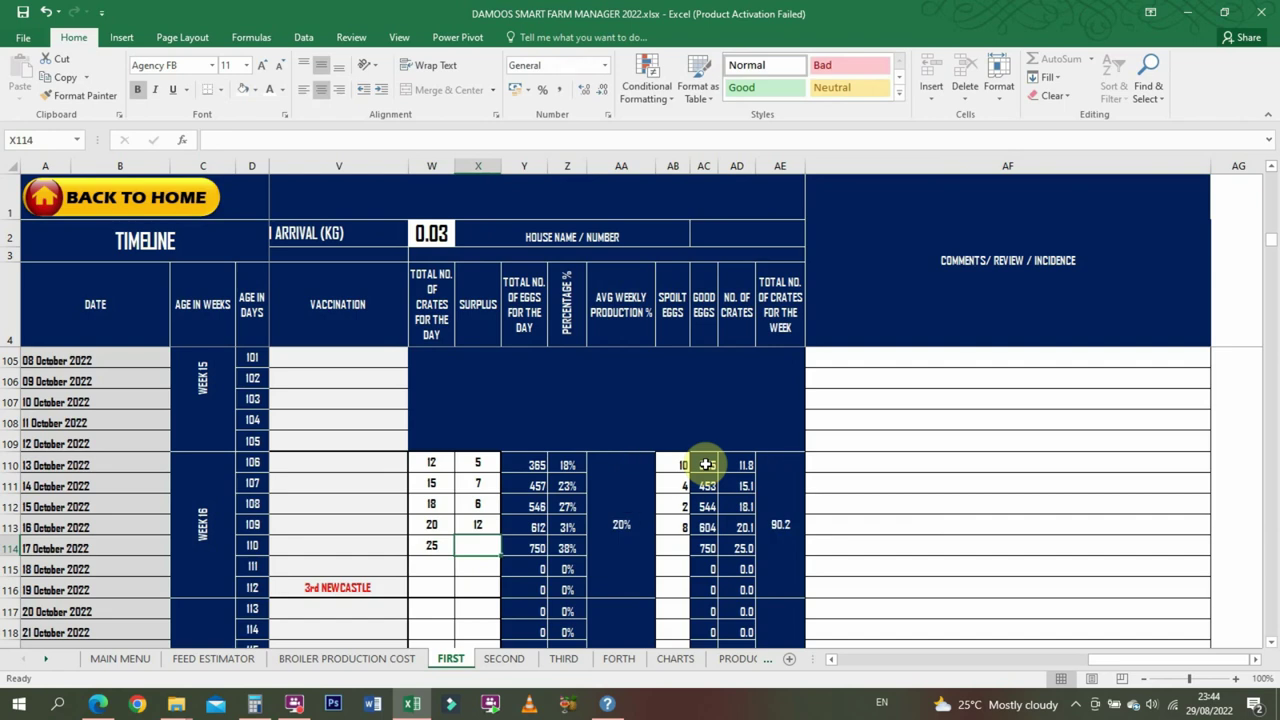
text(14)
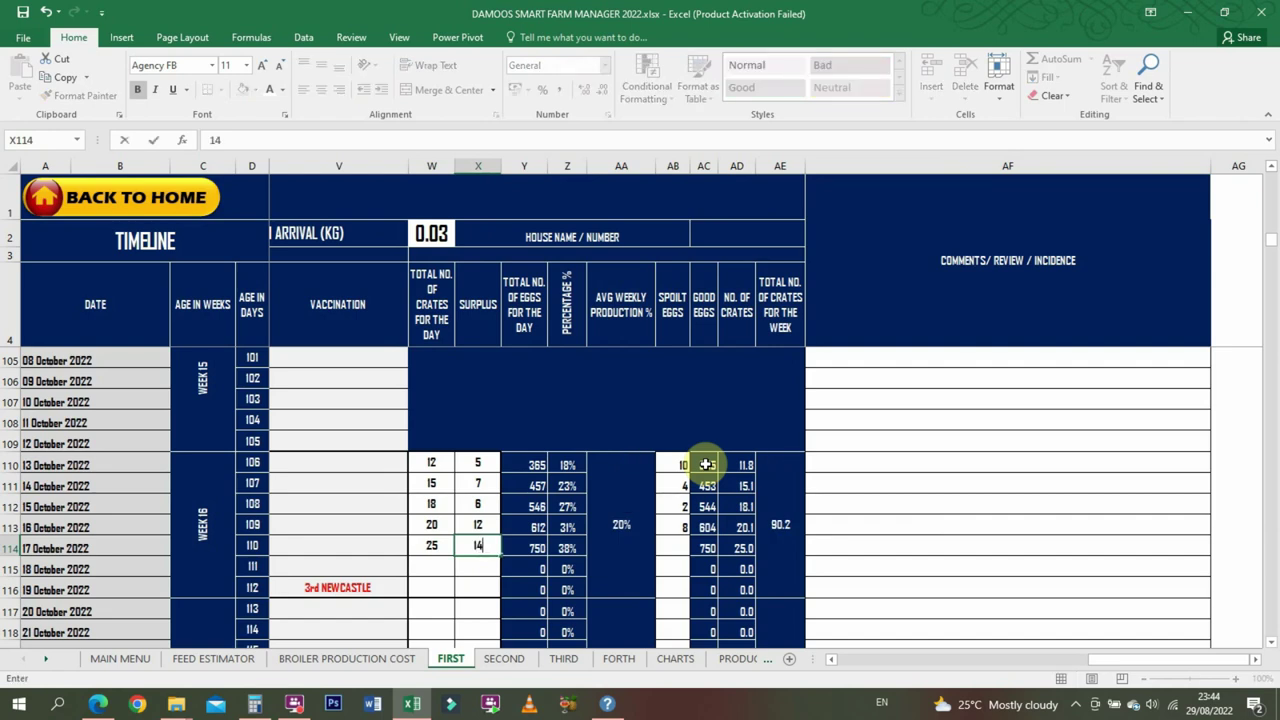
key(Tab)
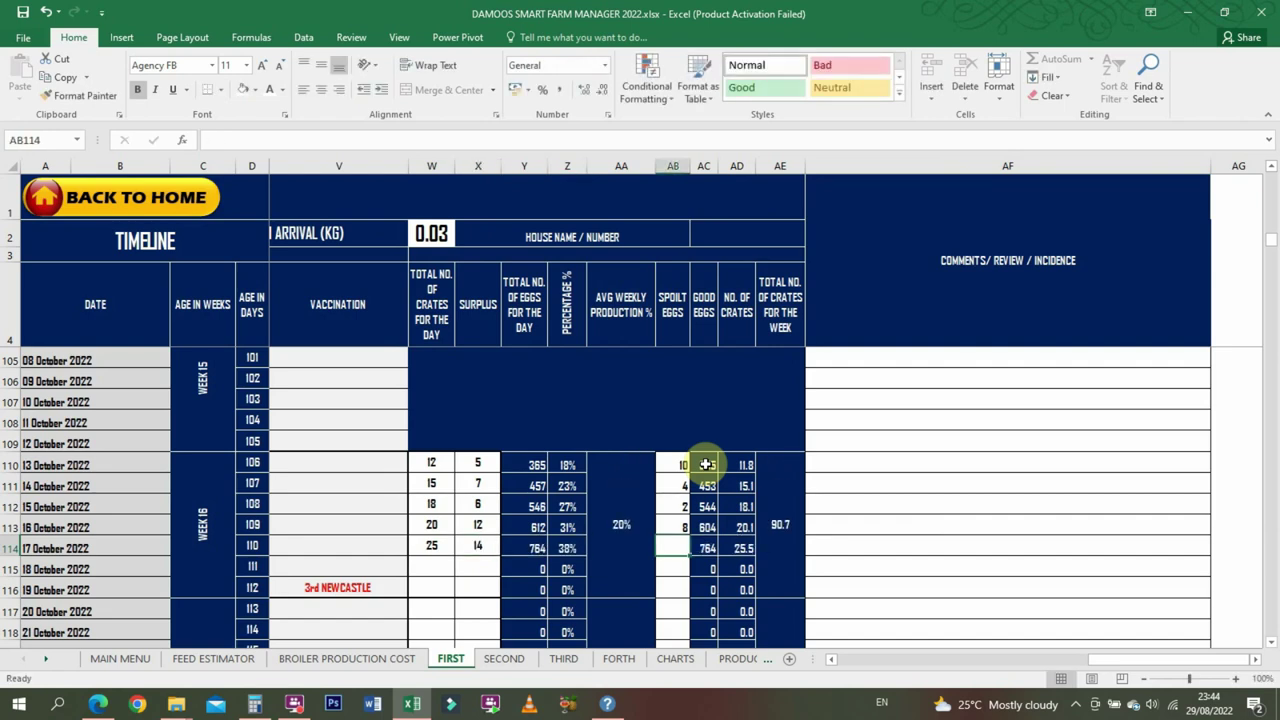
text(8)
key(Return)
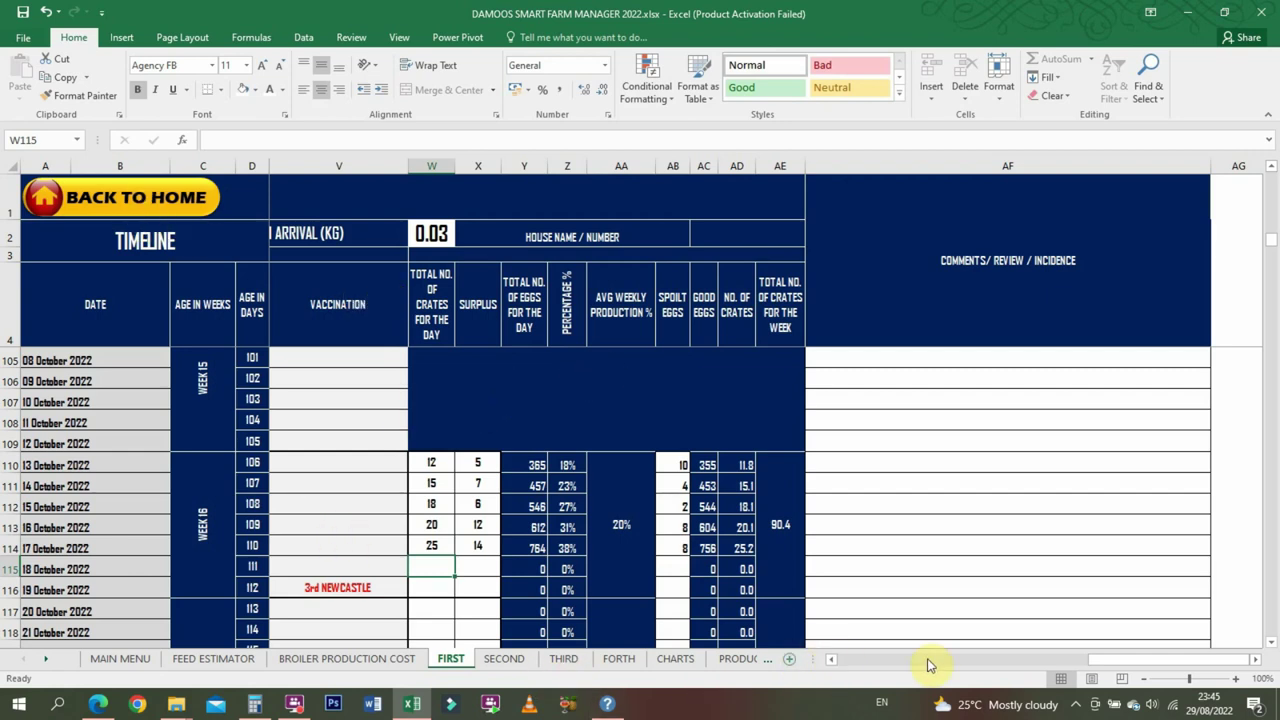
- Look over the start of the first batch's record and the second batch's sheet, returning to the main menu
drag(1123, 657, 830, 660)
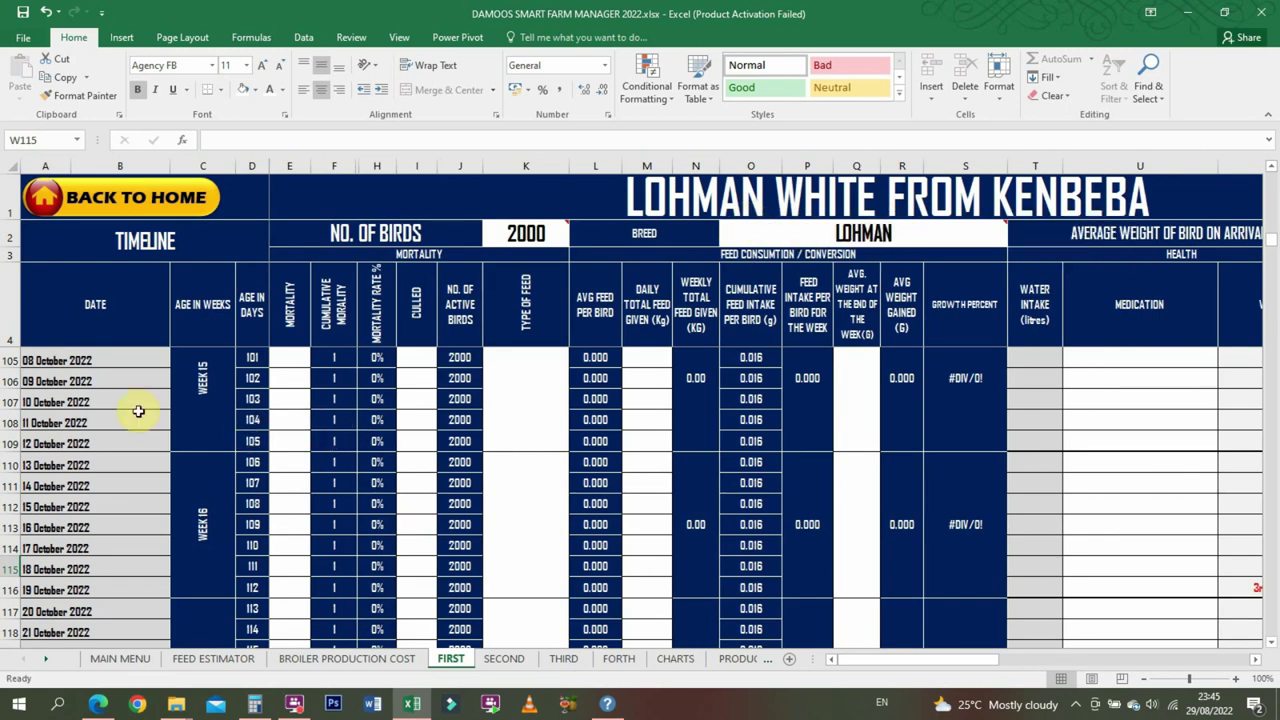
drag(1275, 260, 1273, 170)
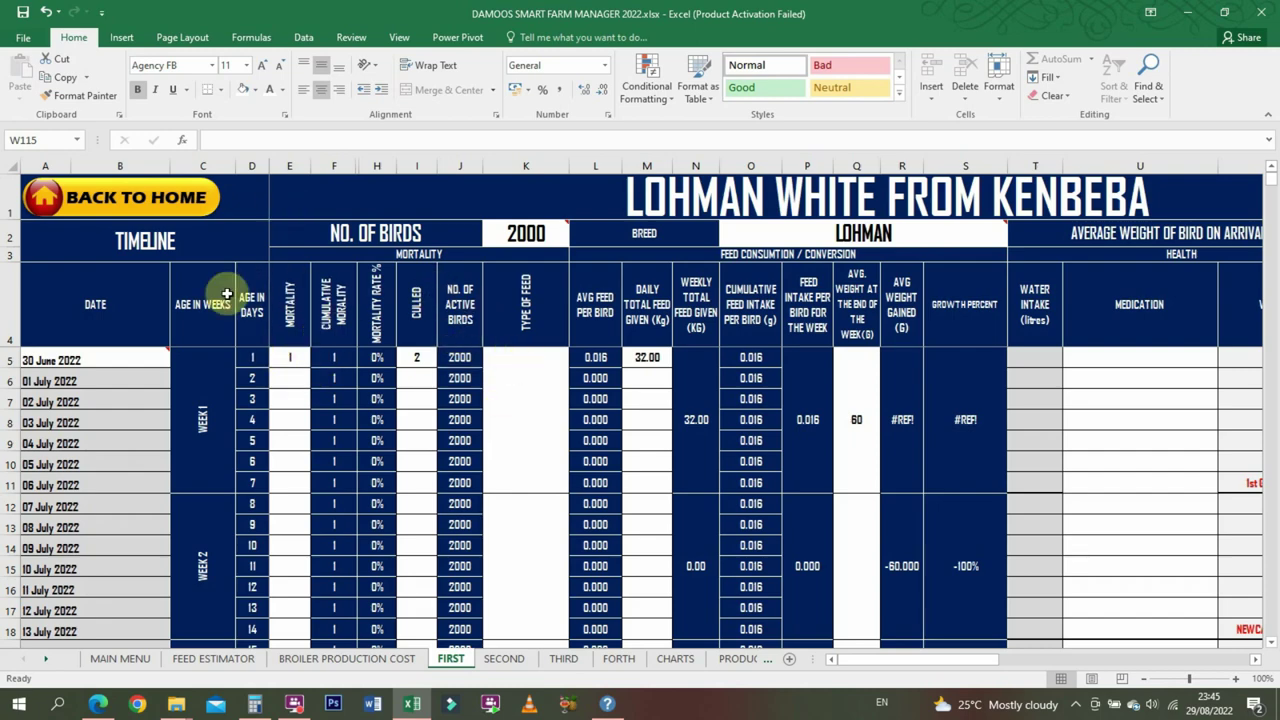
click(95, 197)
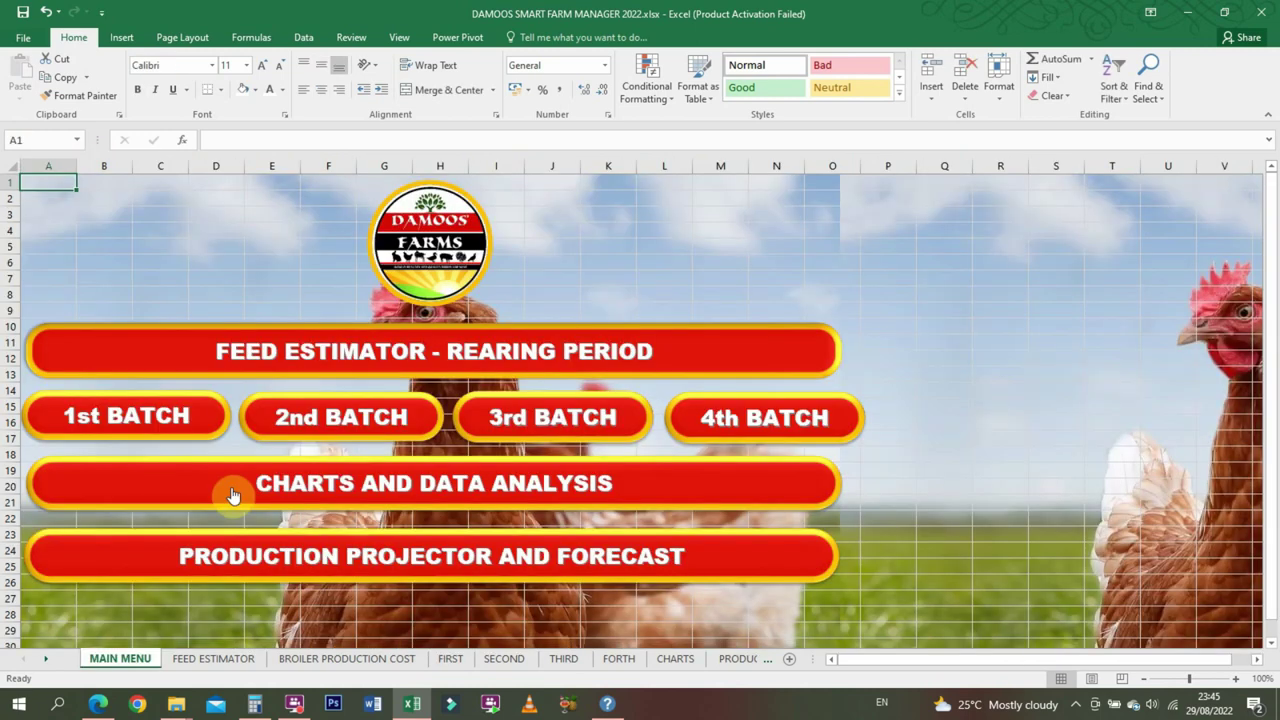
click(354, 420)
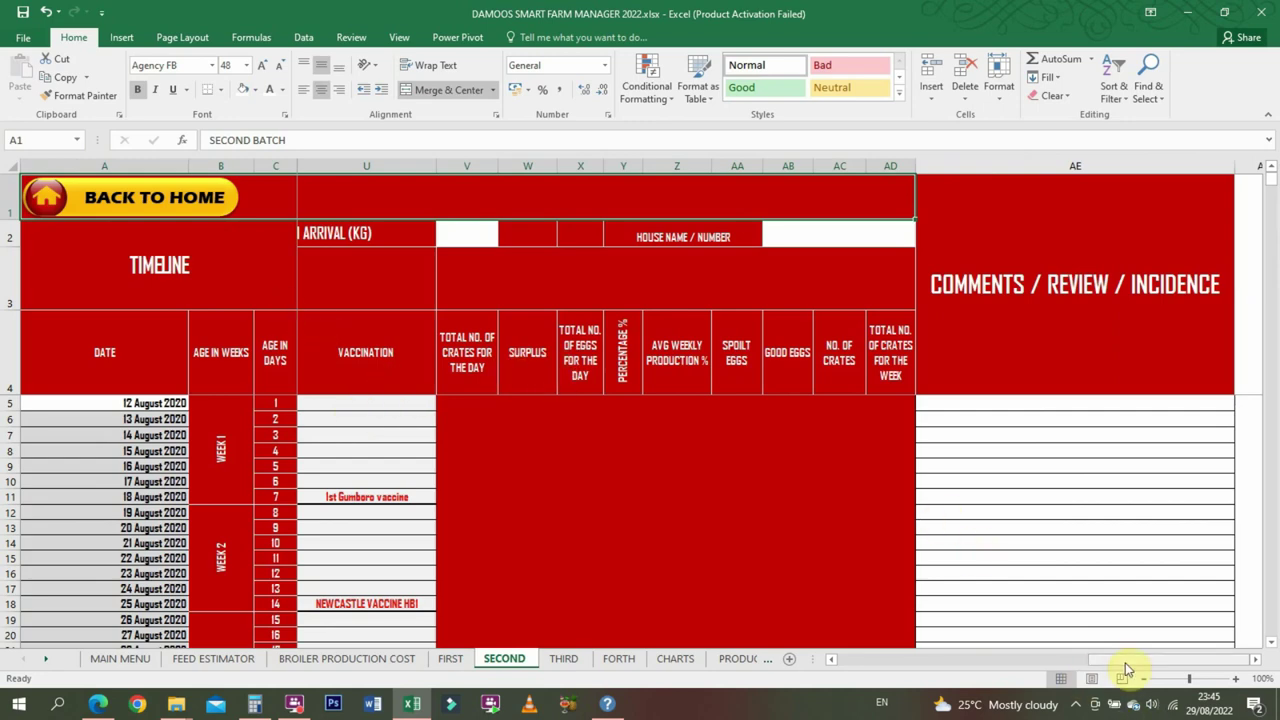
drag(1126, 669, 876, 680)
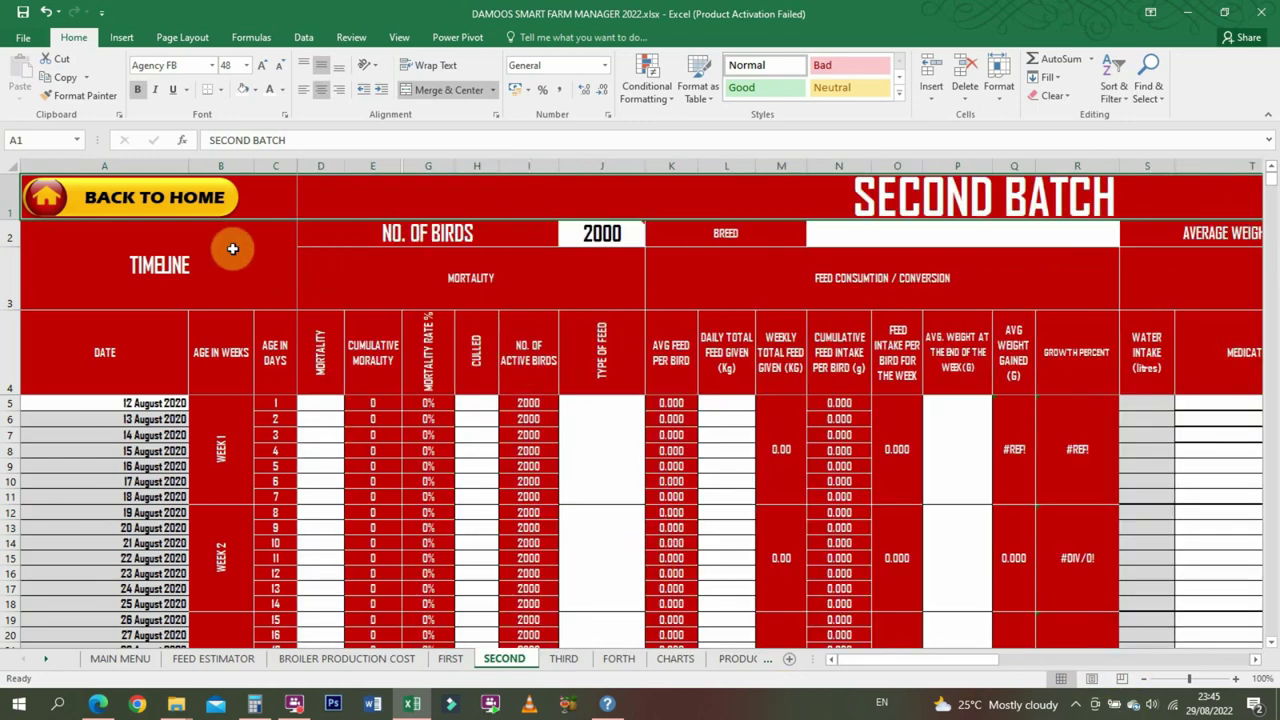
click(116, 192)
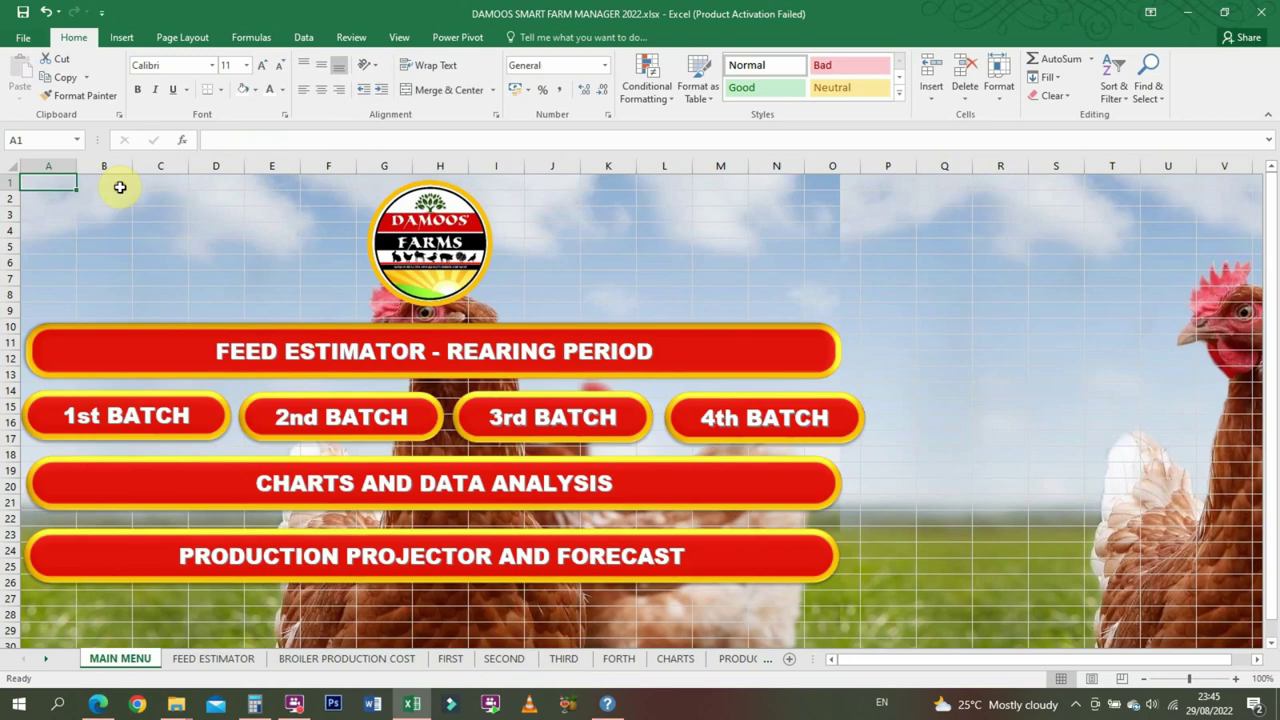
- Widen the 1st batch production chart among the charts, and open the production dashboard
click(346, 484)
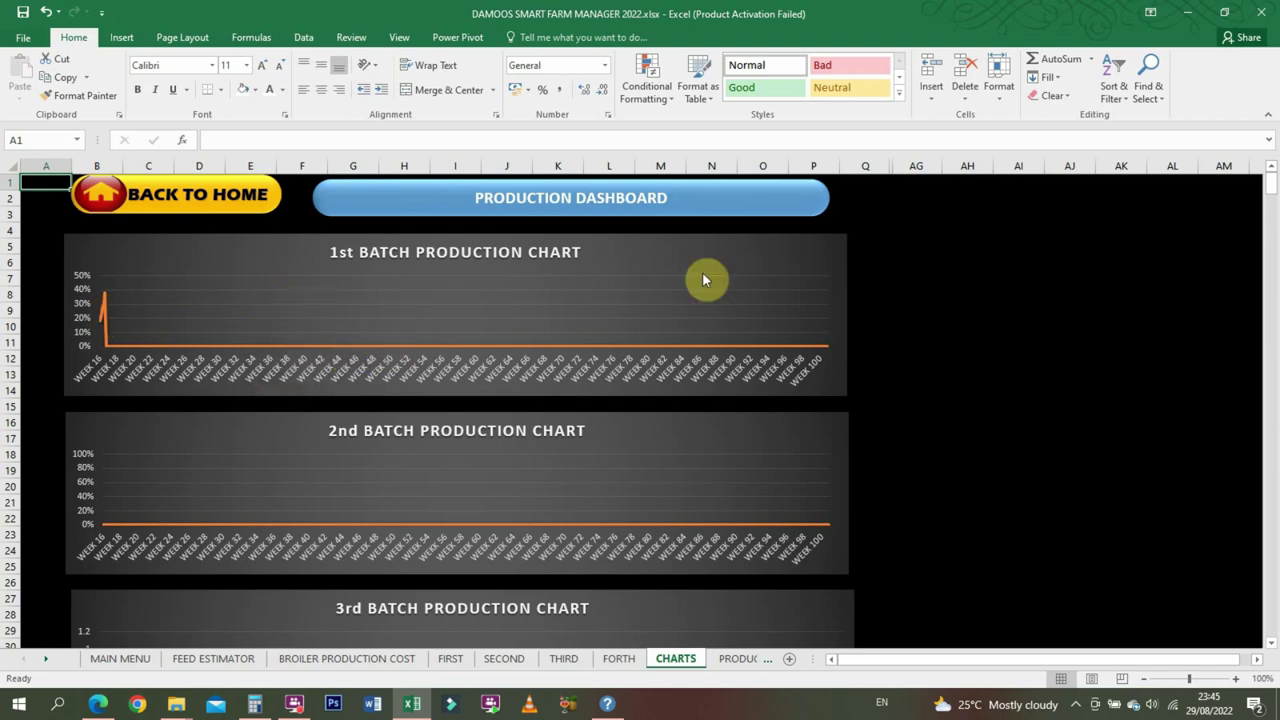
click(842, 250)
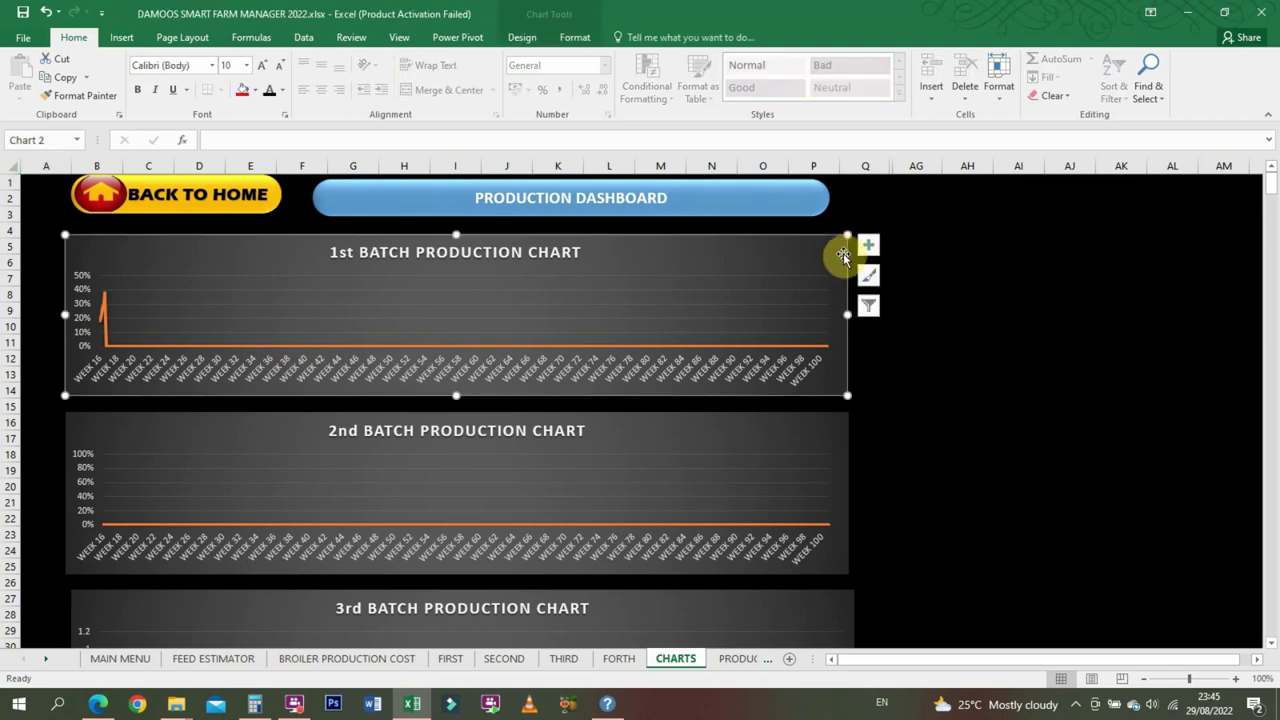
drag(848, 315, 1051, 315)
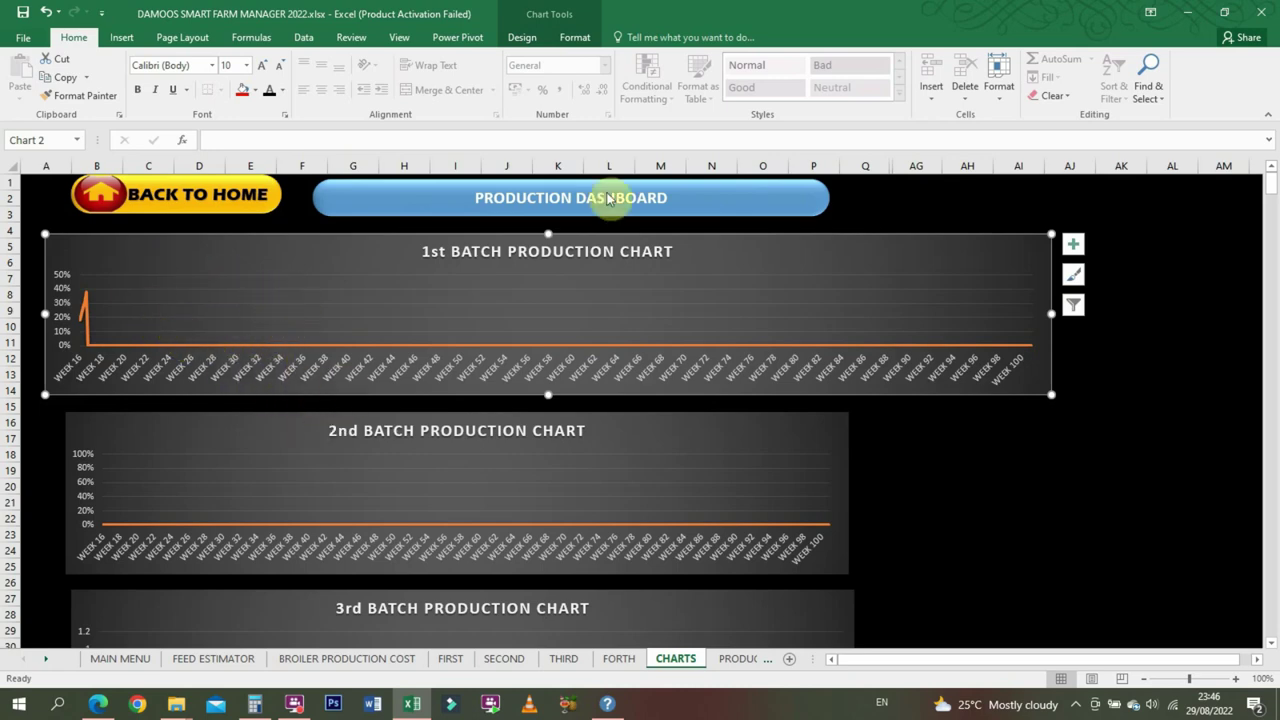
click(993, 196)
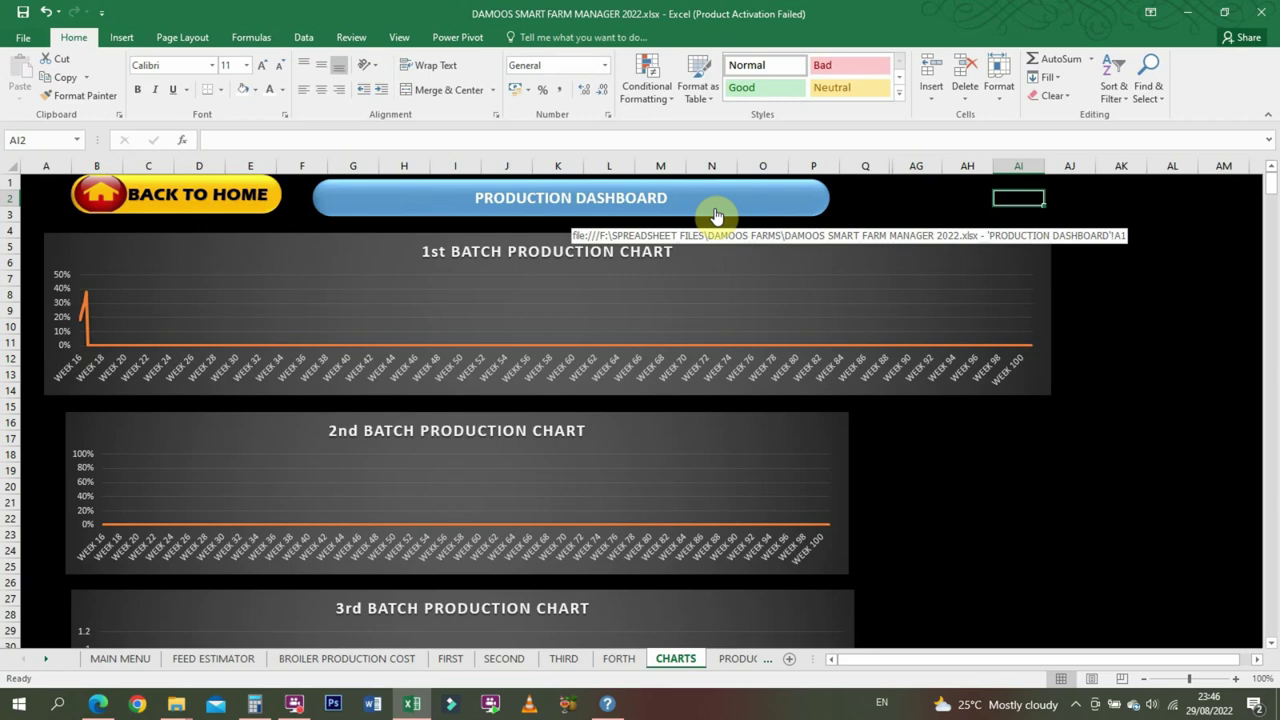
click(668, 208)
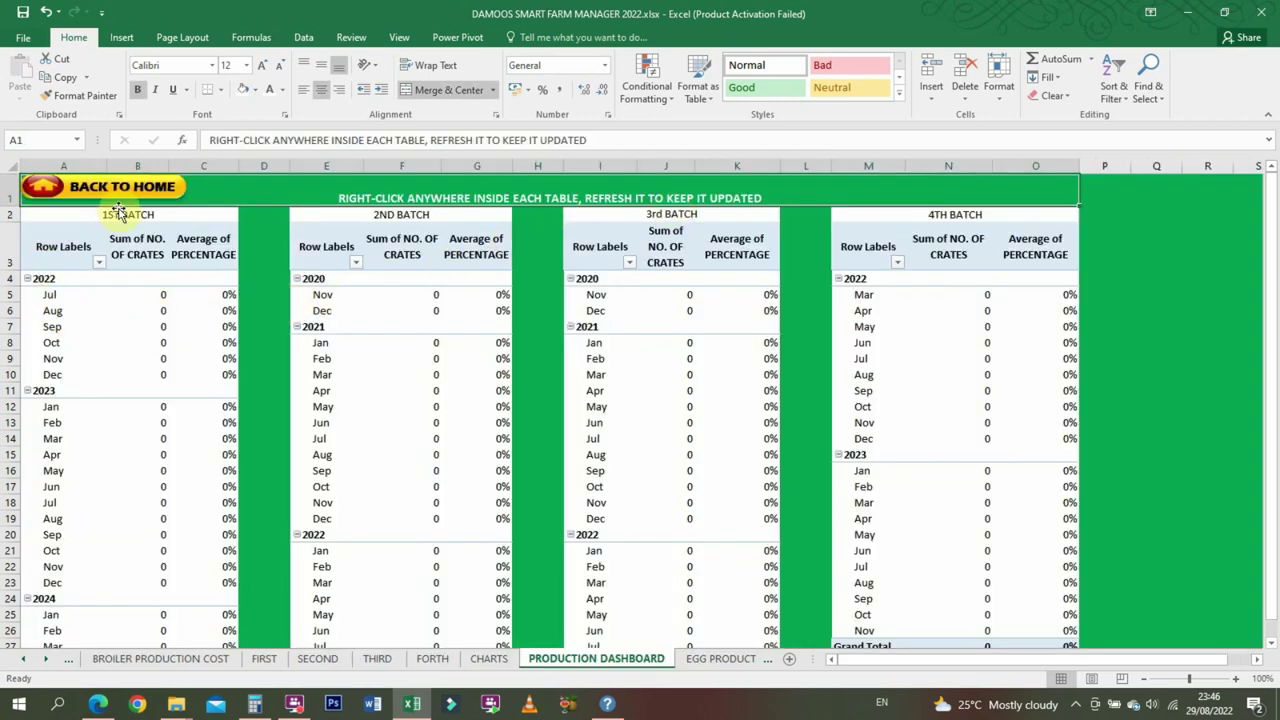
right_click(165, 199)
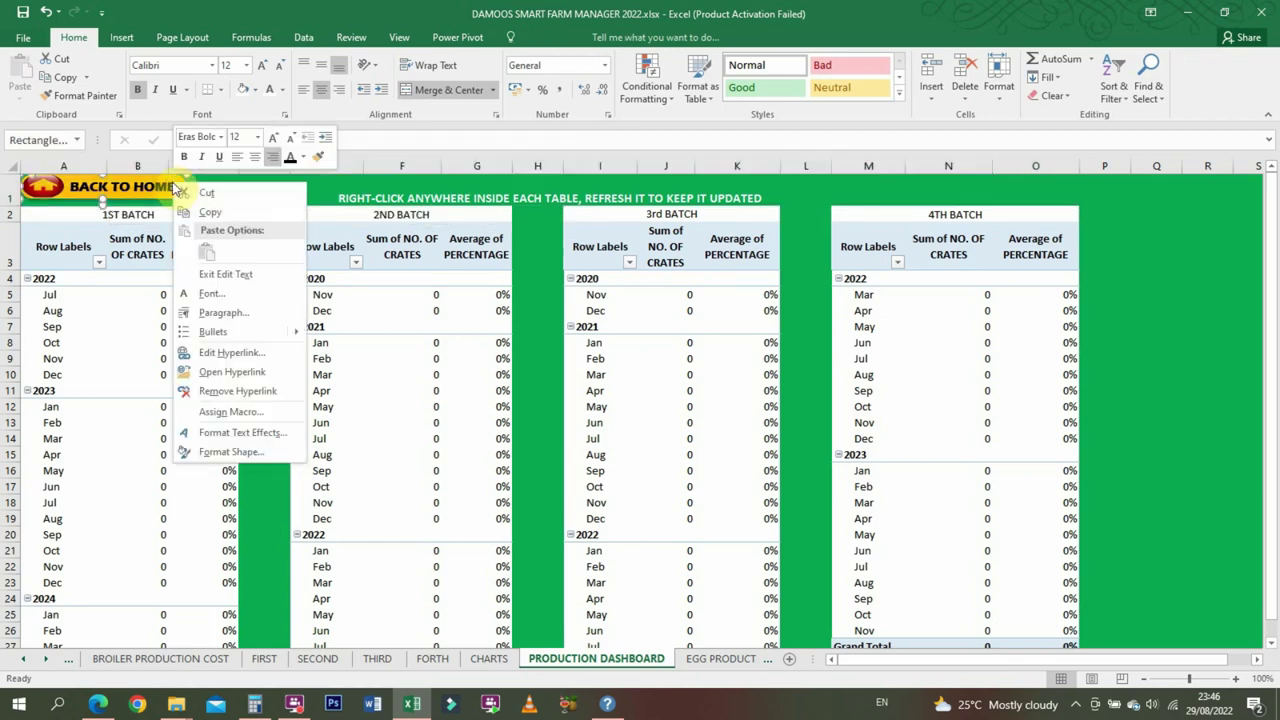
key(Escape)
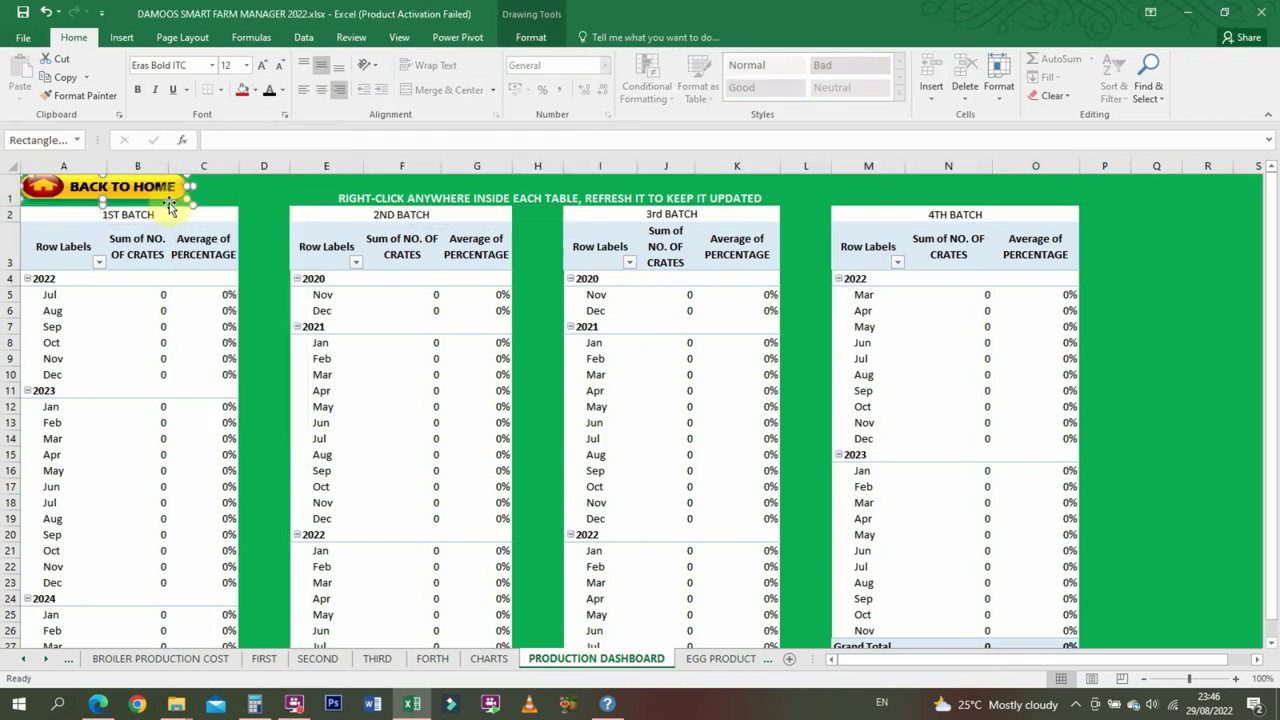
click(193, 185)
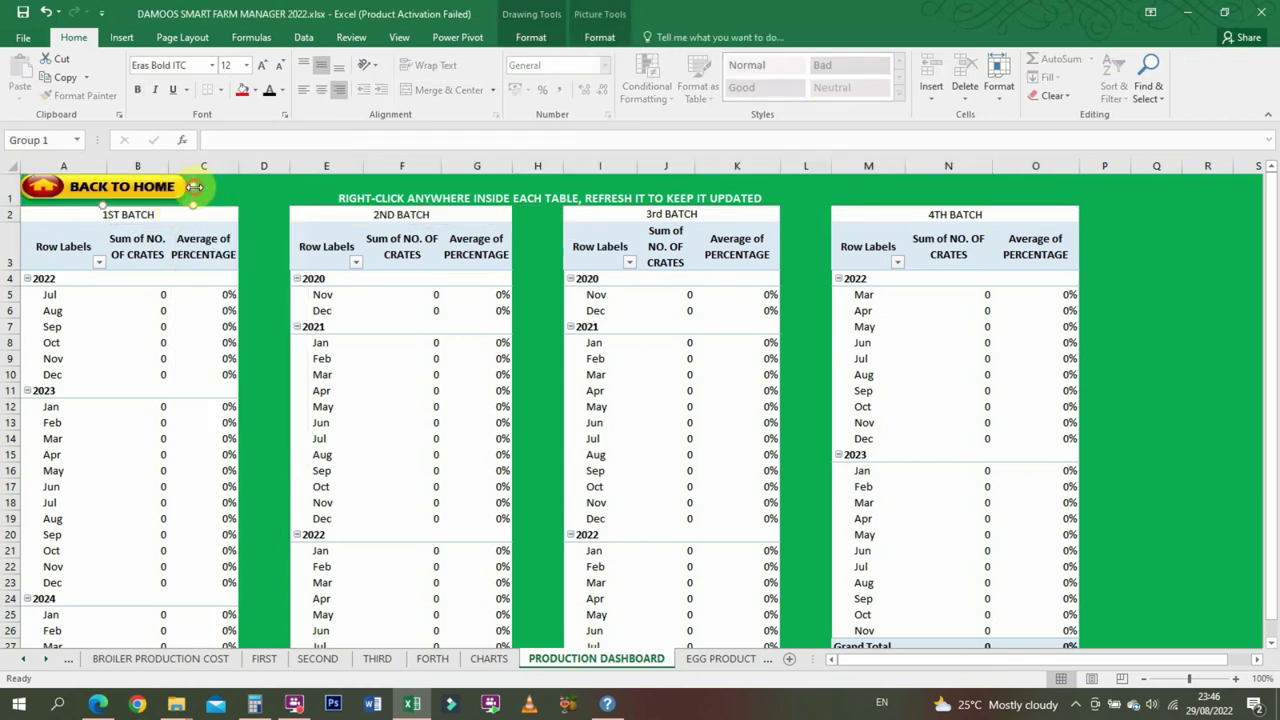
drag(194, 186, 188, 188)
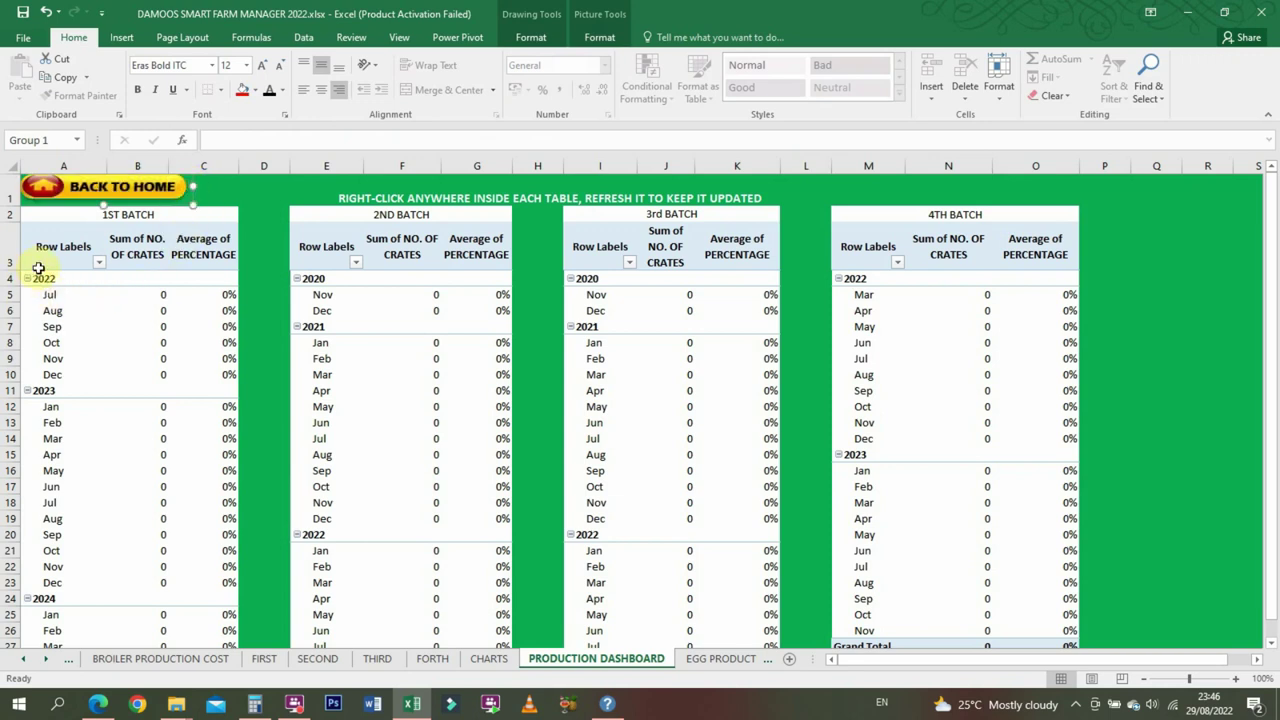
click(274, 190)
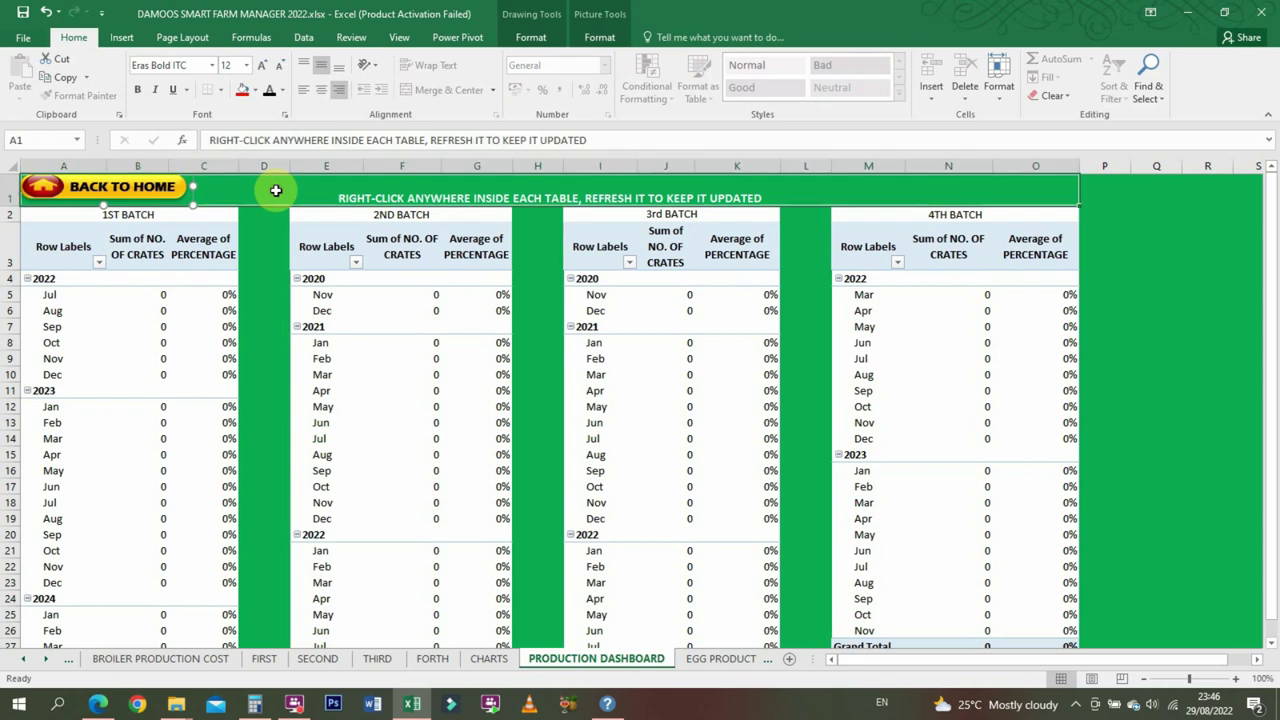
click(271, 225)
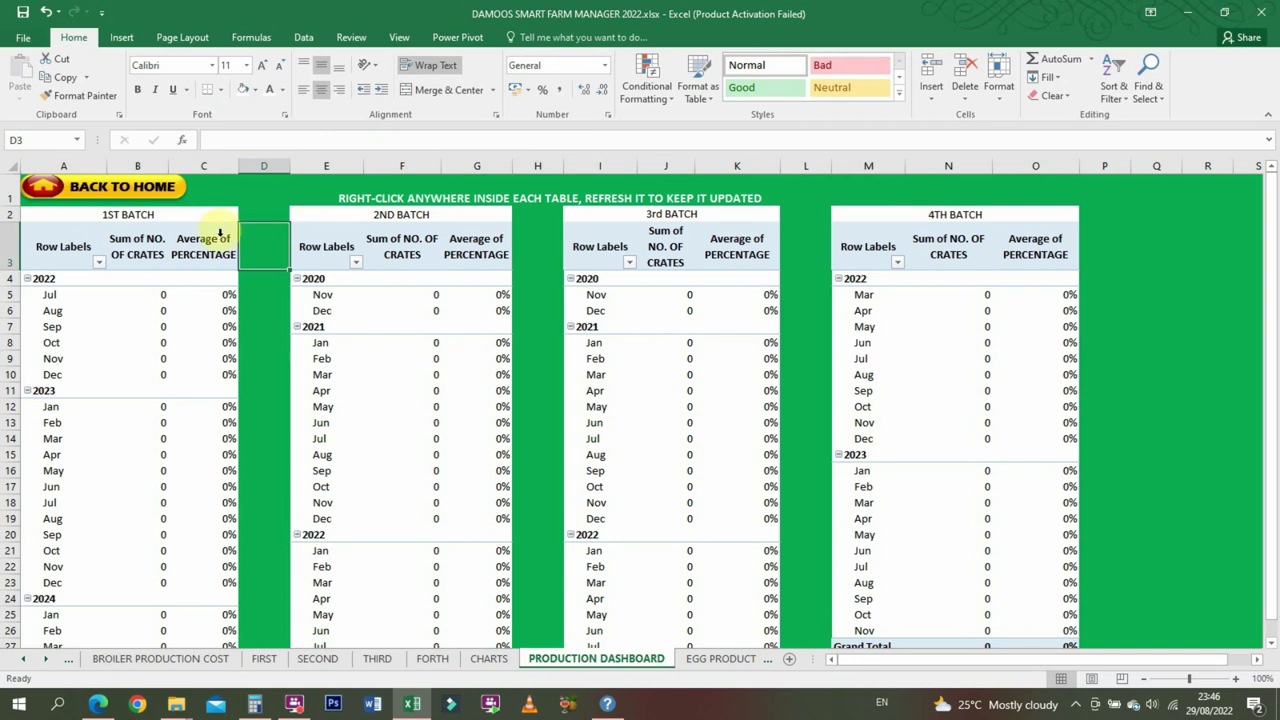
- Collapse the 2022, 2023 and 2024 groups in the 1st batch's pivot table
click(72, 301)
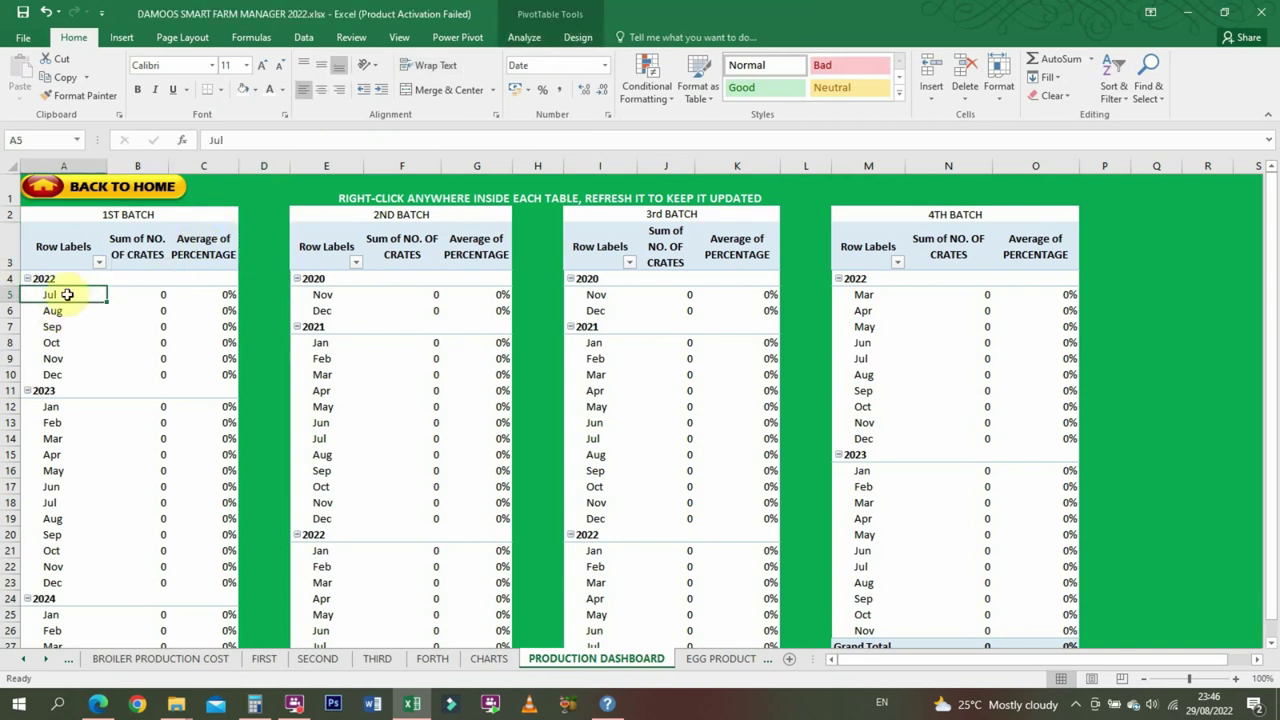
click(29, 280)
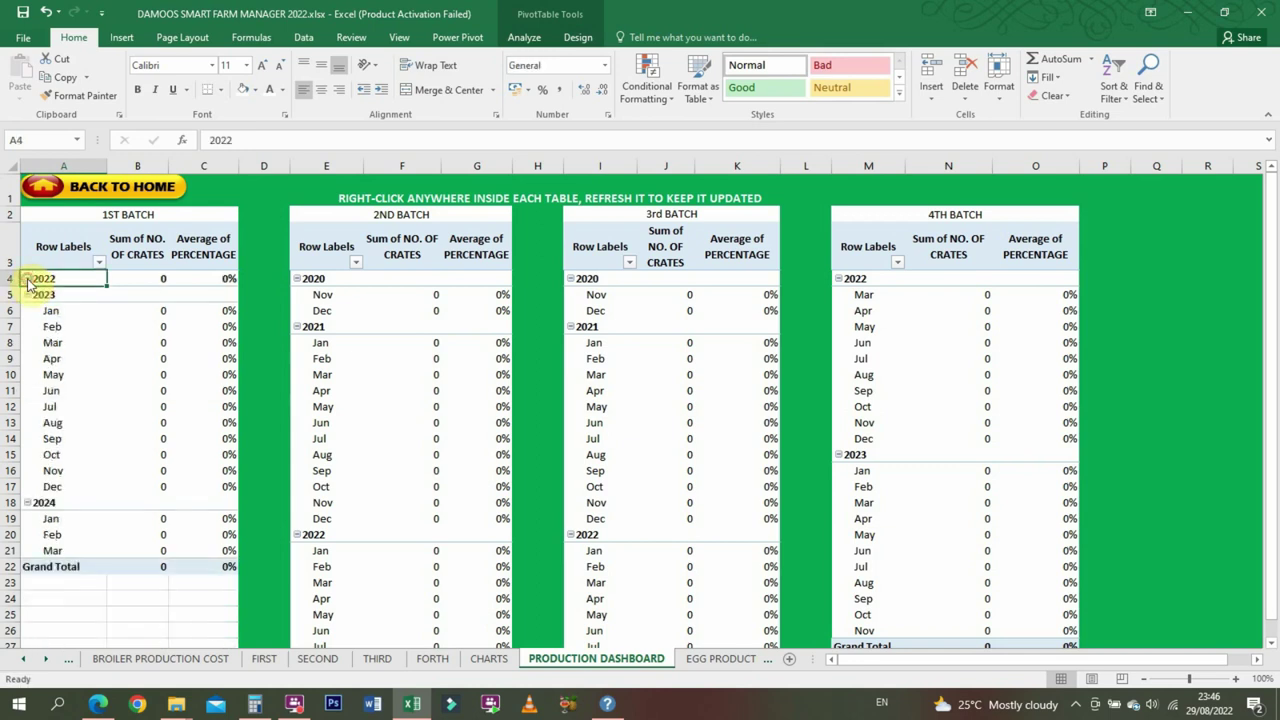
click(28, 296)
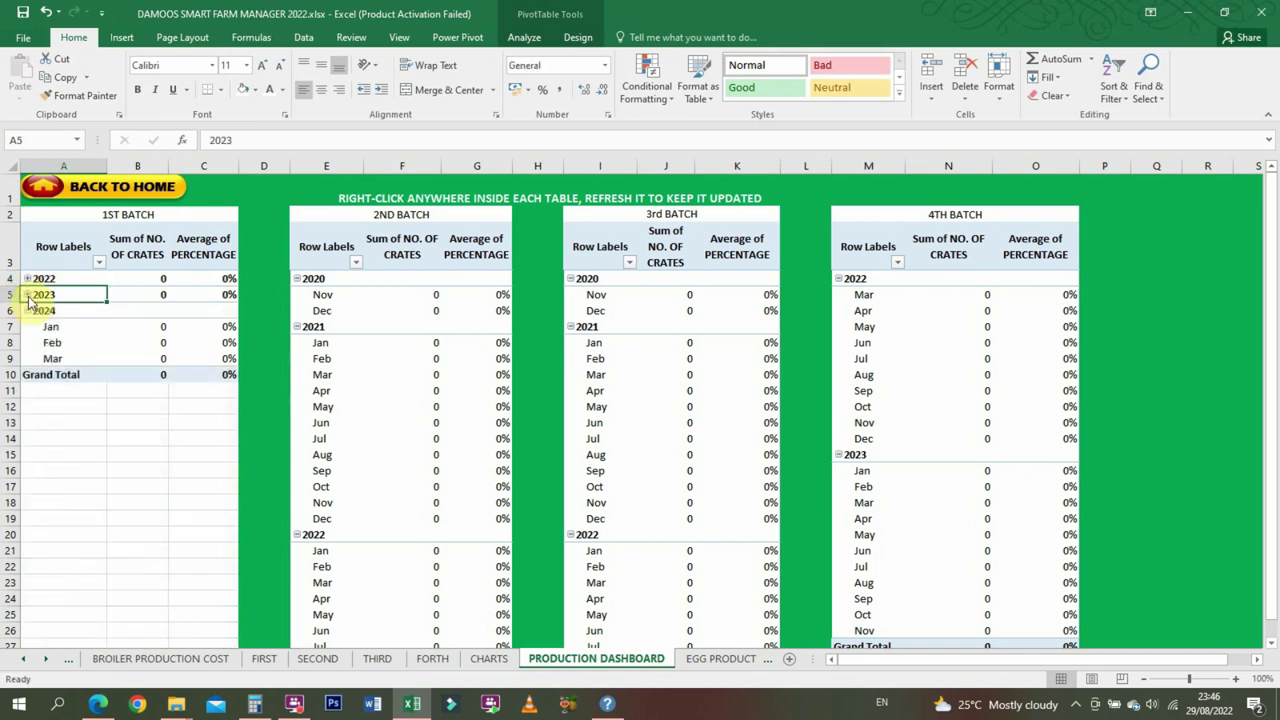
click(28, 311)
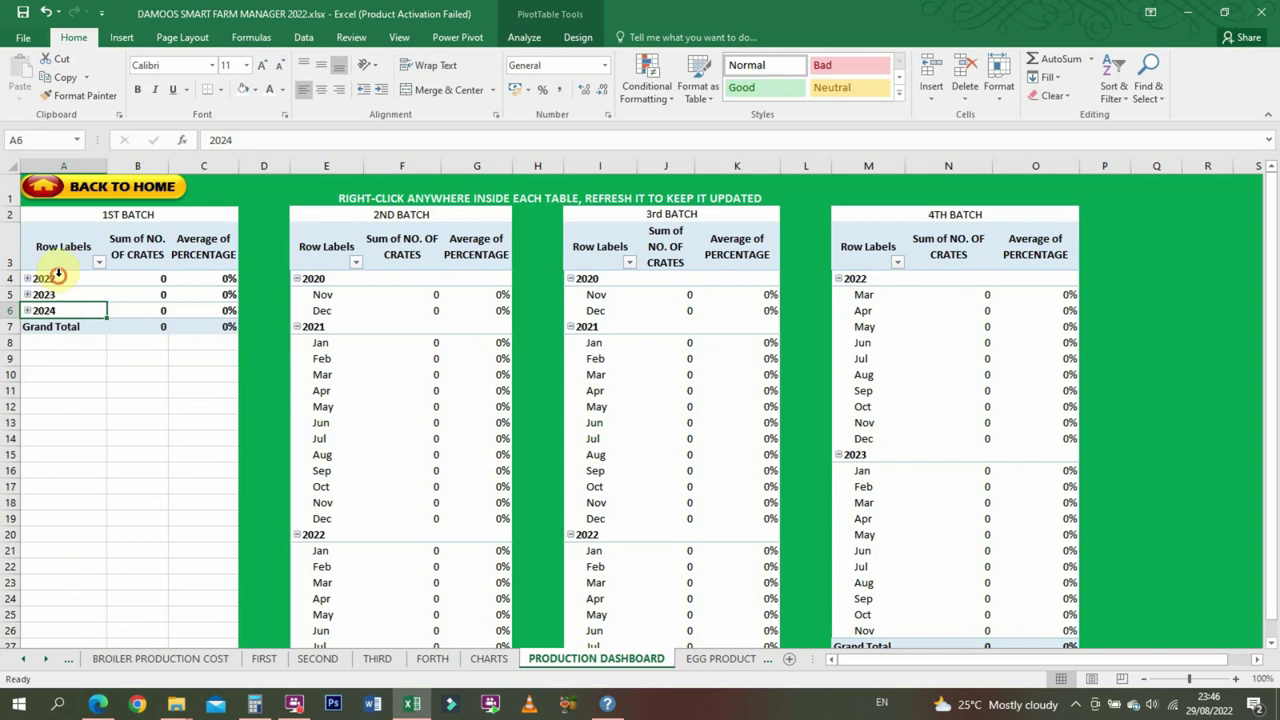
- Refresh the 1st batch's pivot table with the recorded egg production
click(58, 273)
click(88, 281)
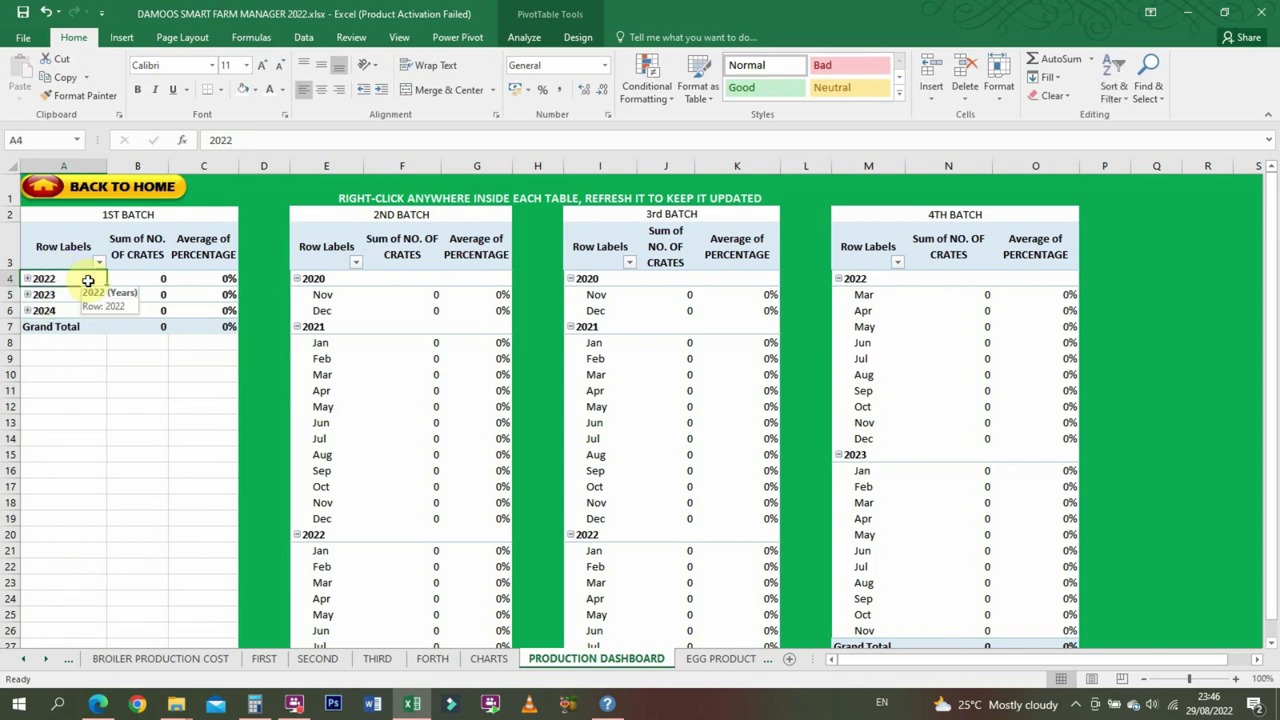
click(524, 37)
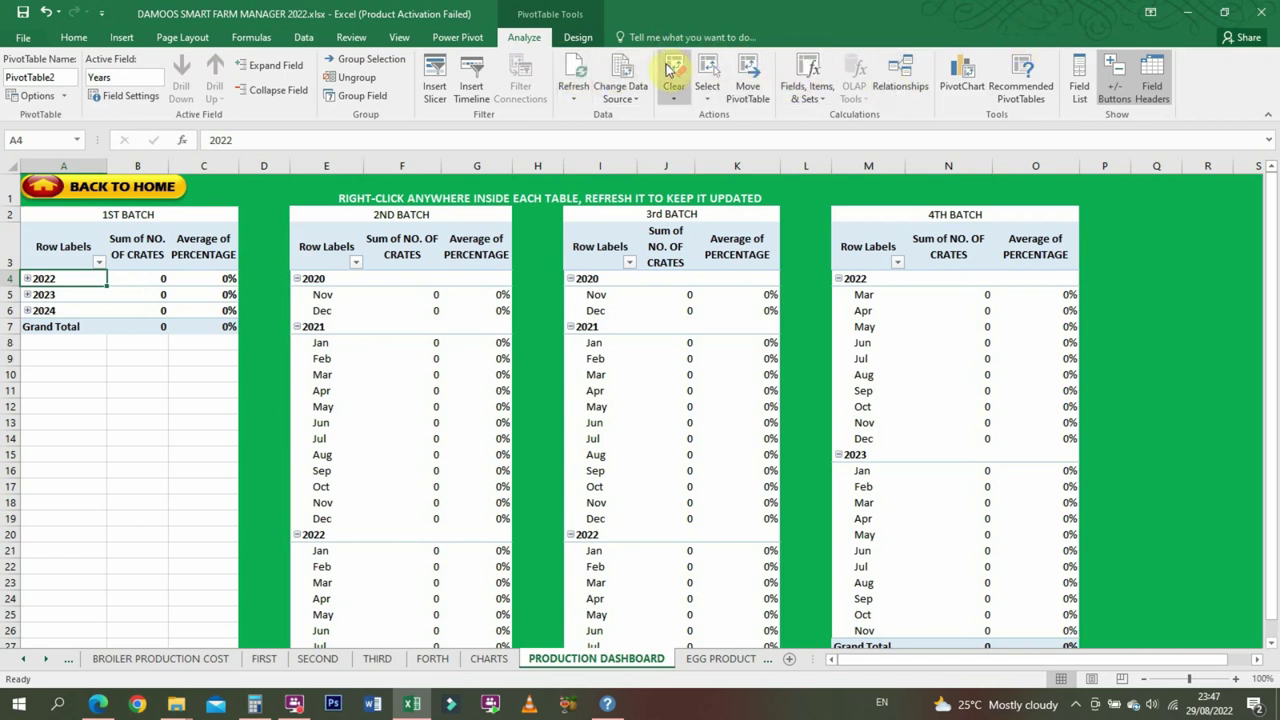
click(570, 70)
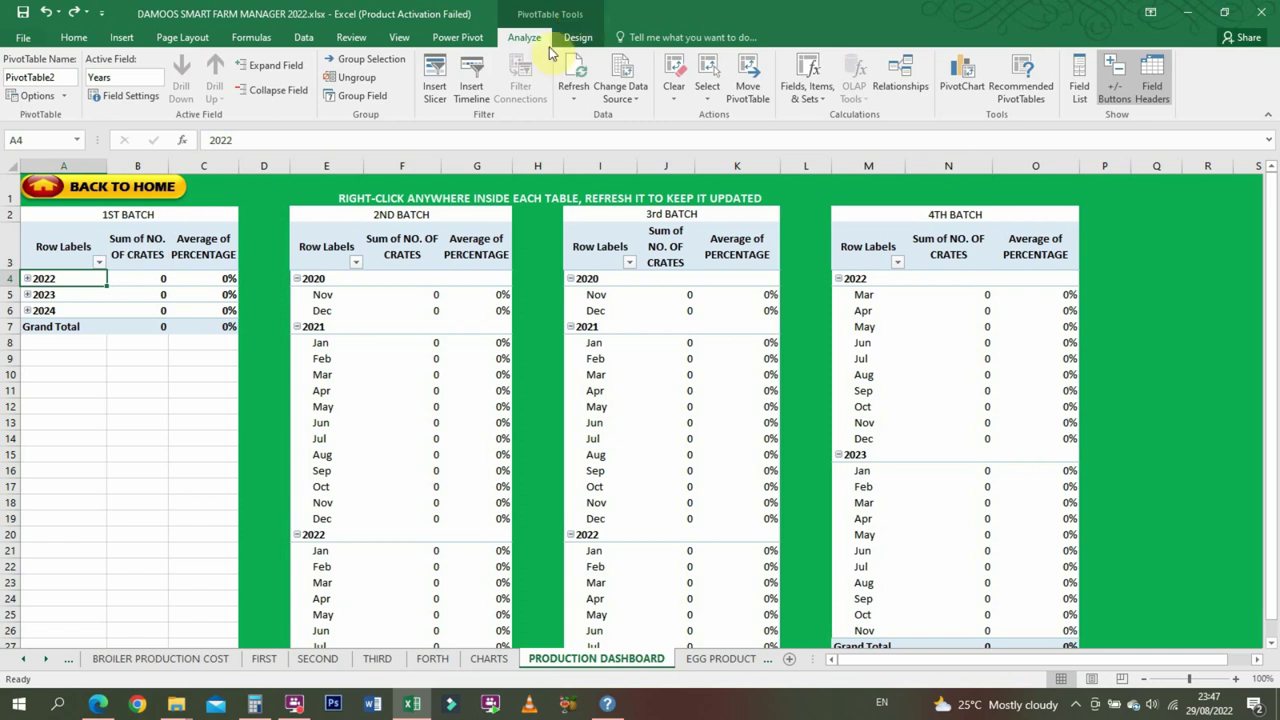
click(568, 72)
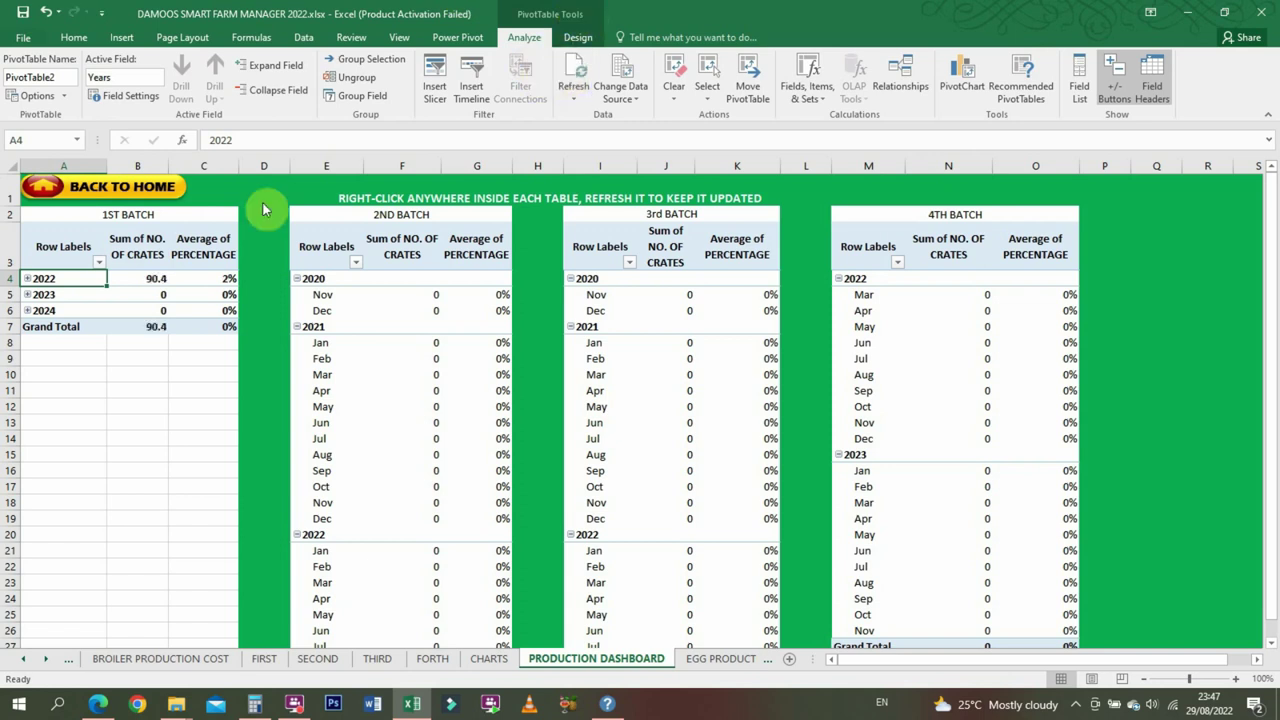
- Filter out the <13/10/2022 and >30/05/2024 entries from the 1st batch's years, and check the monthly breakdown of 2022
click(101, 264)
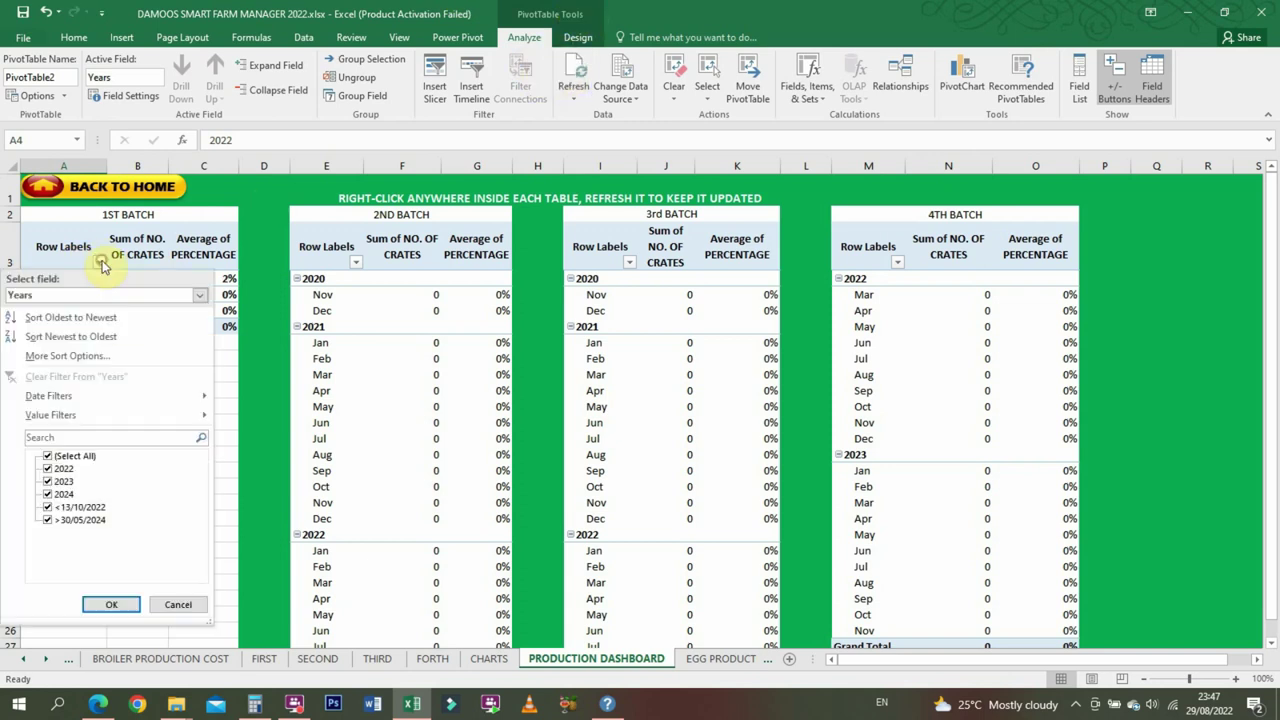
click(47, 508)
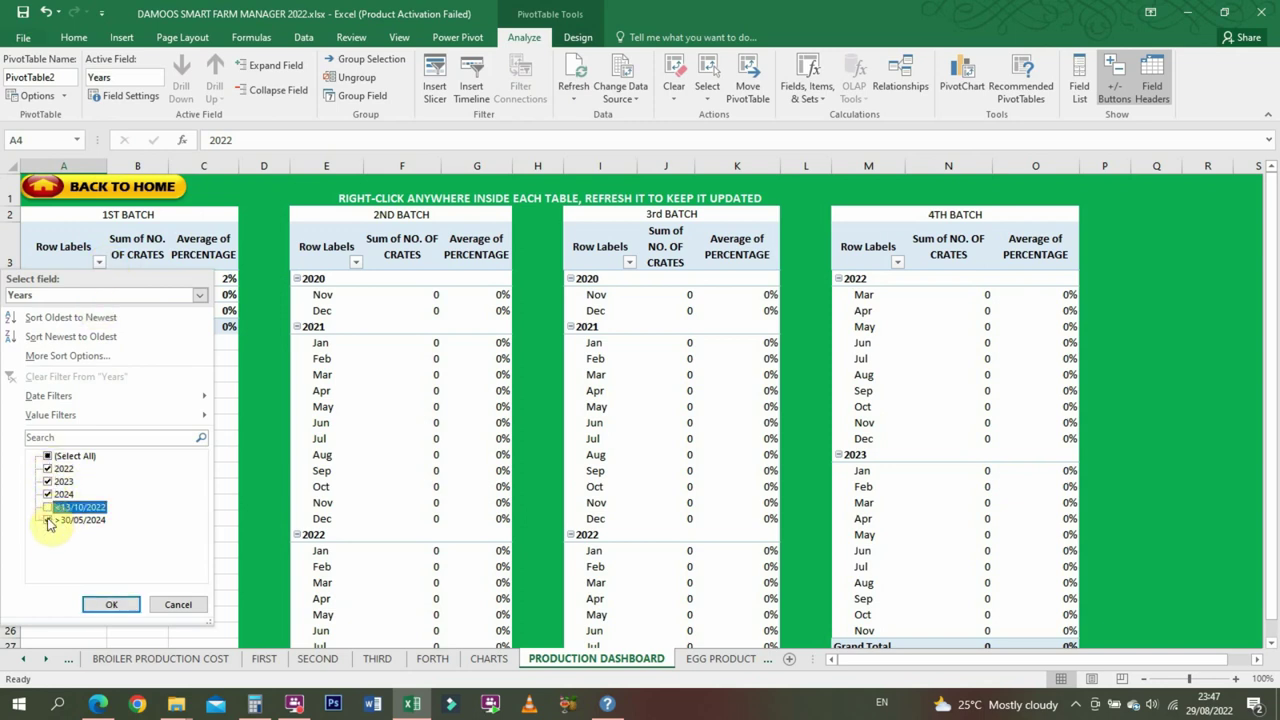
click(47, 520)
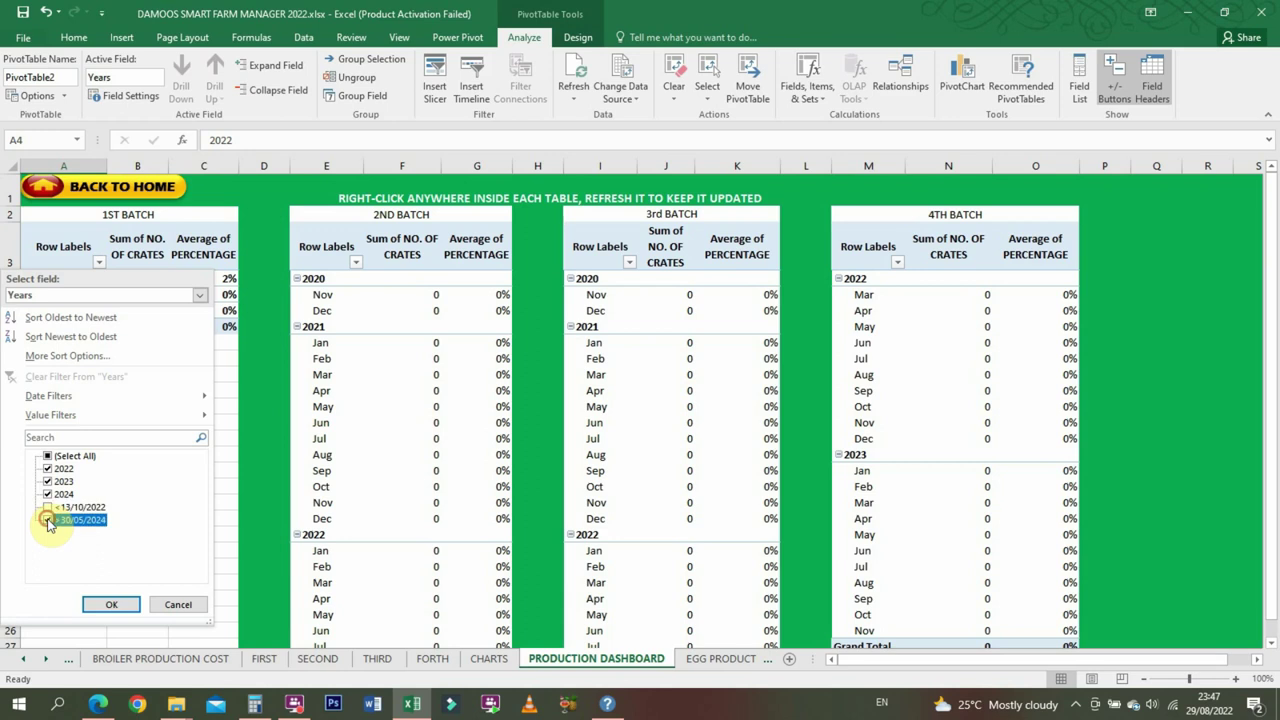
click(115, 605)
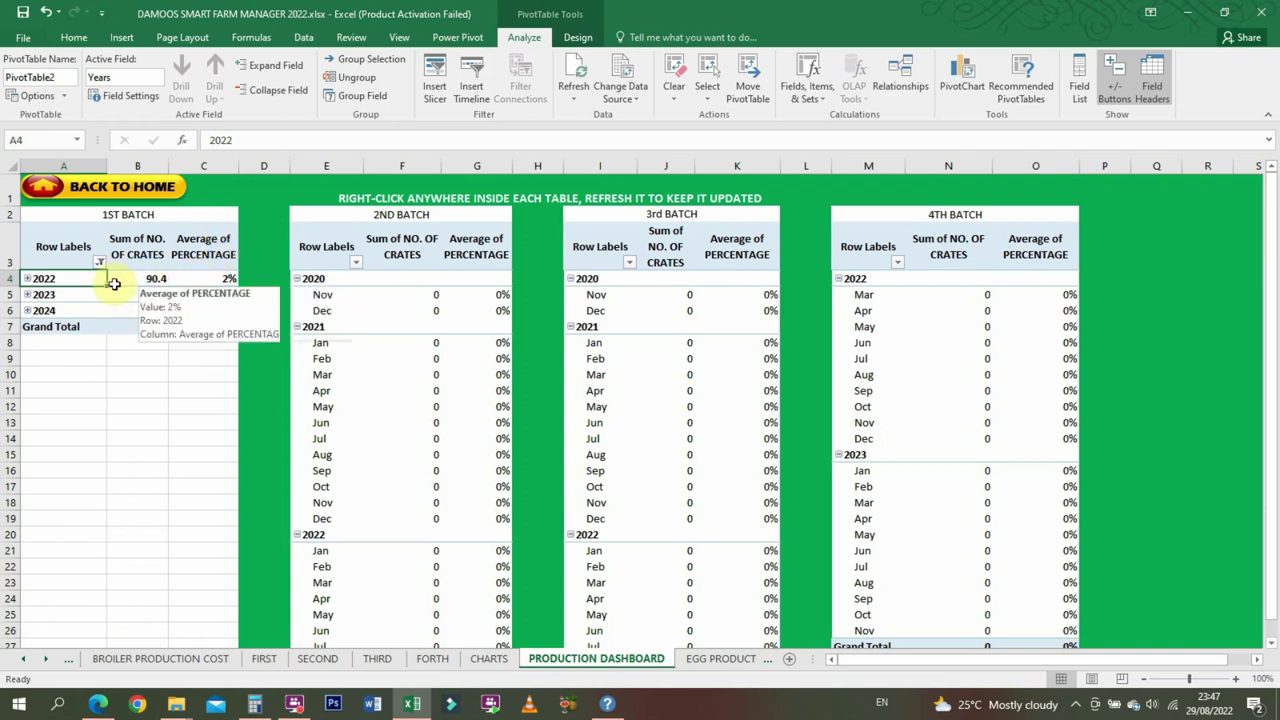
click(28, 279)
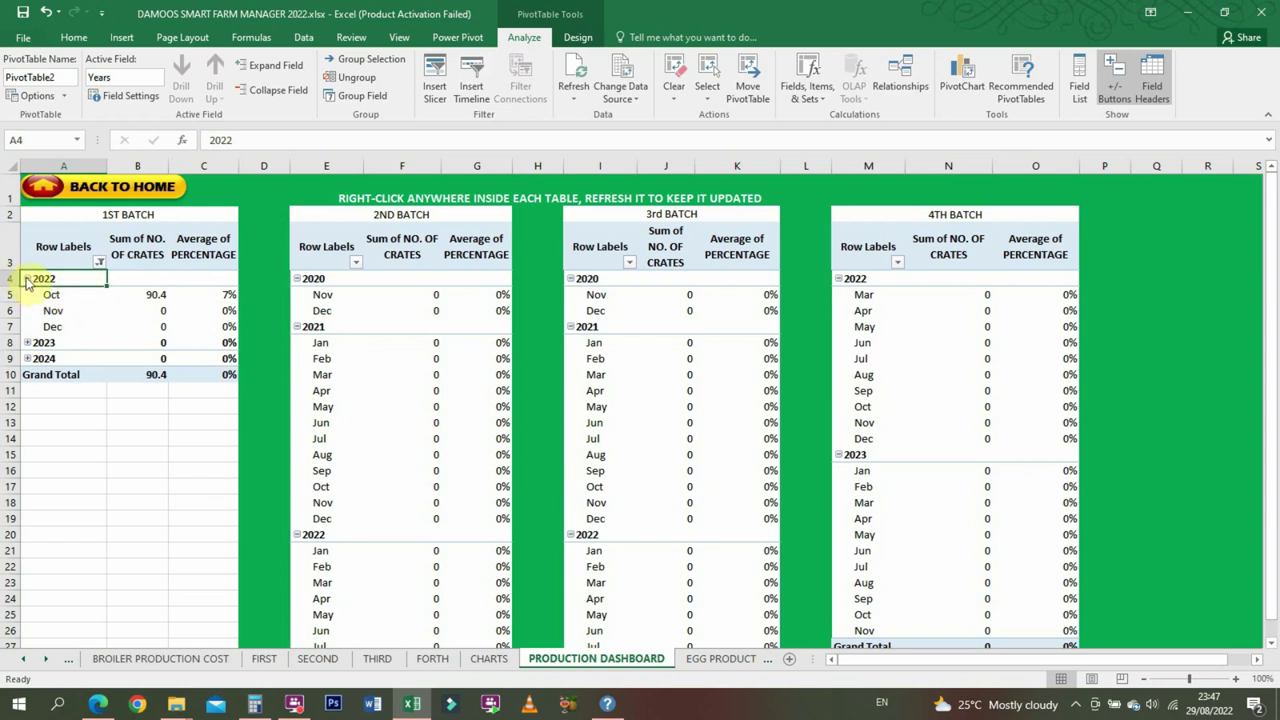
click(28, 279)
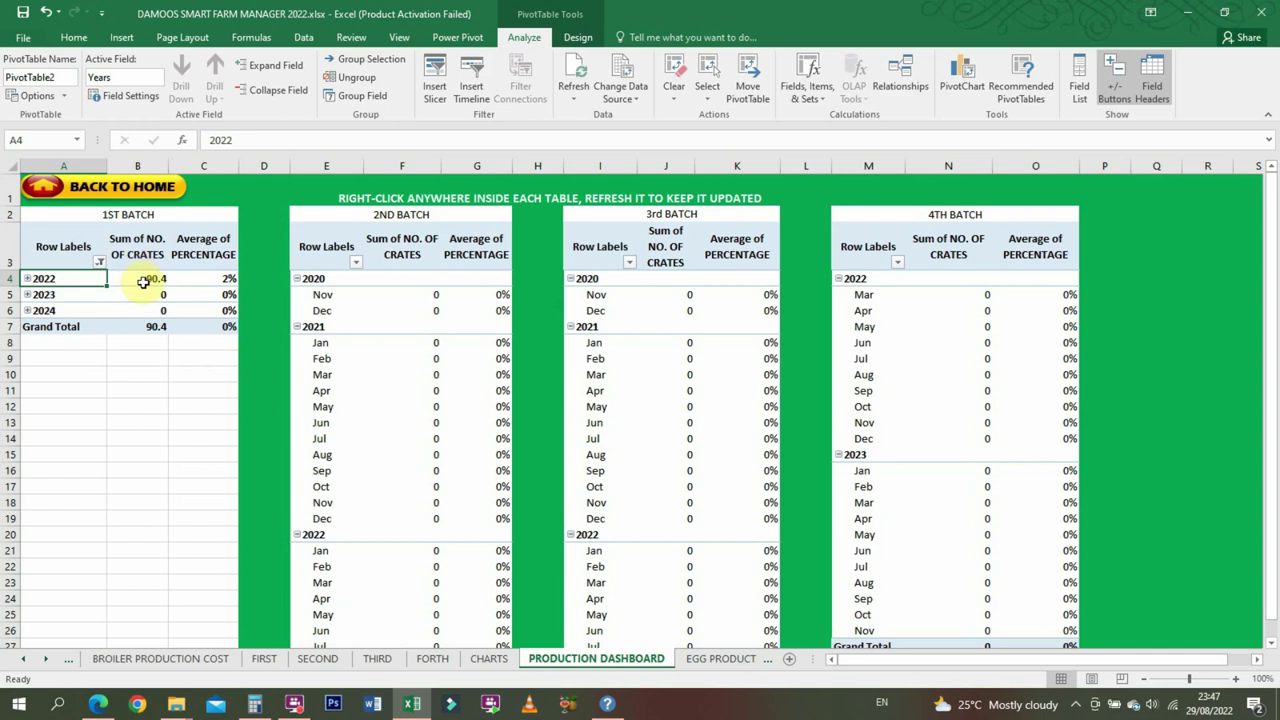
- Examine the monthly figures of 2022, 2023 and 2024 in the 1st batch's pivot table, and collapse all three years again
click(27, 279)
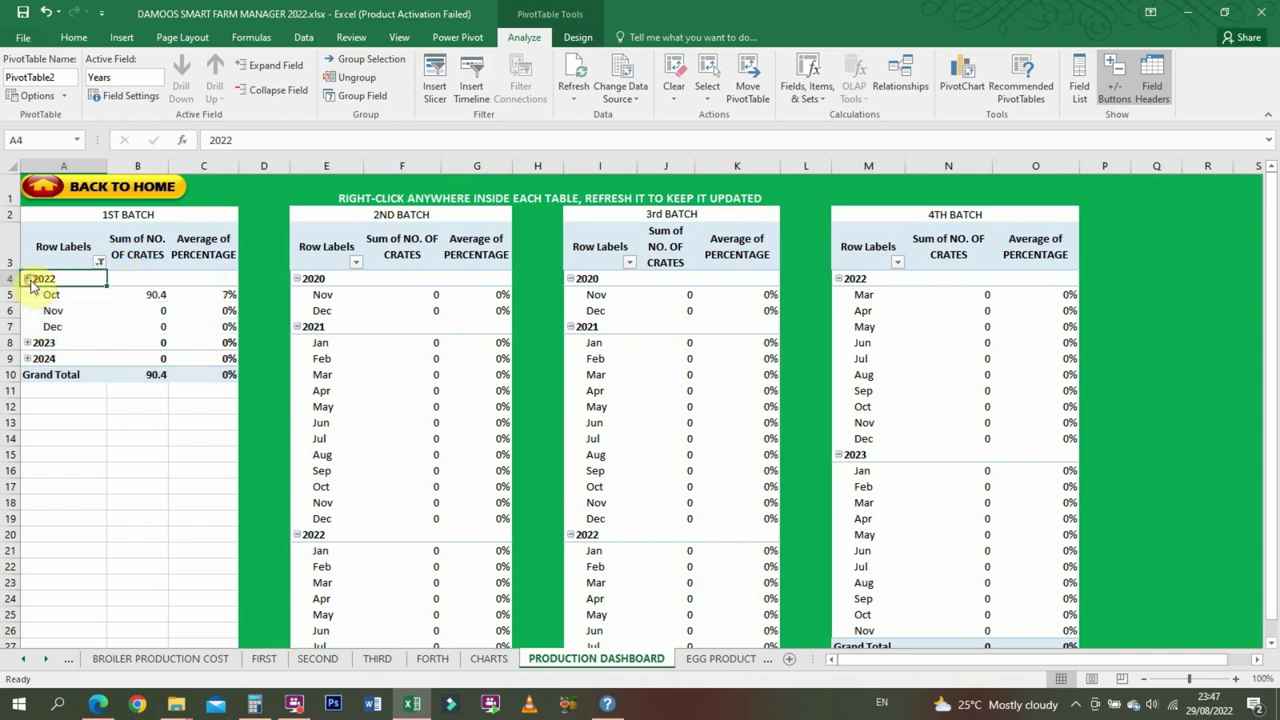
click(27, 343)
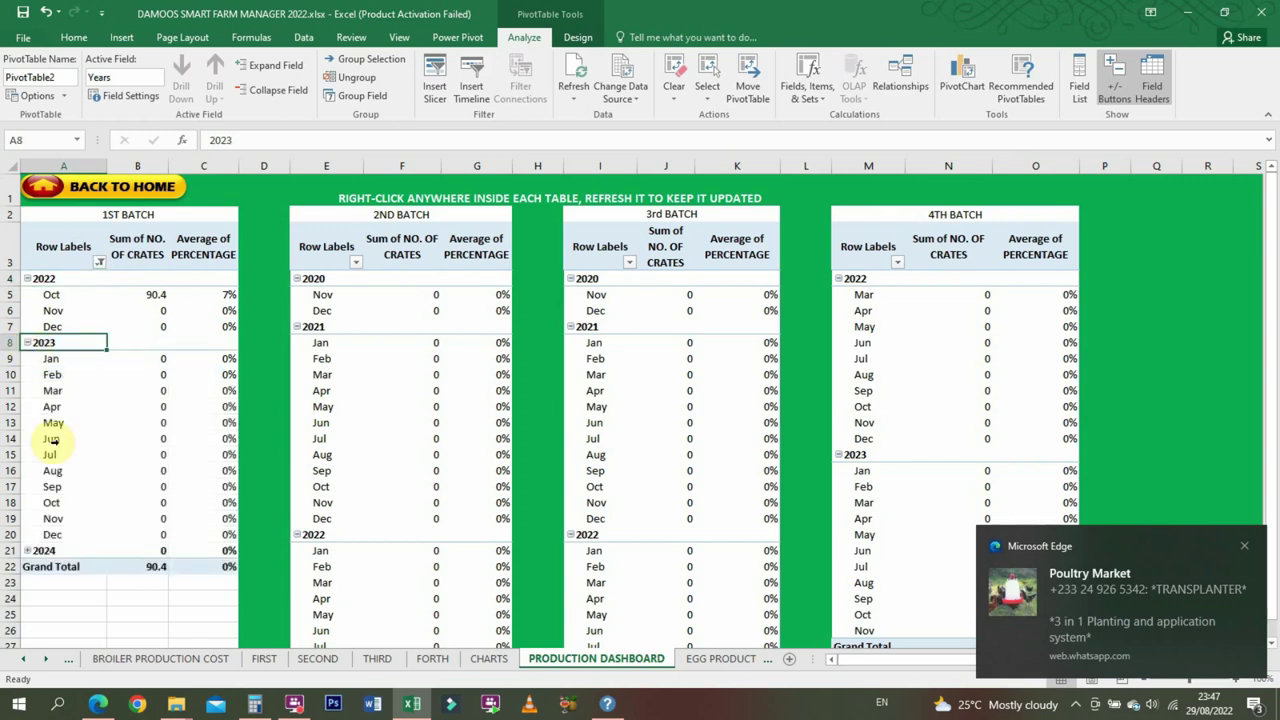
click(27, 551)
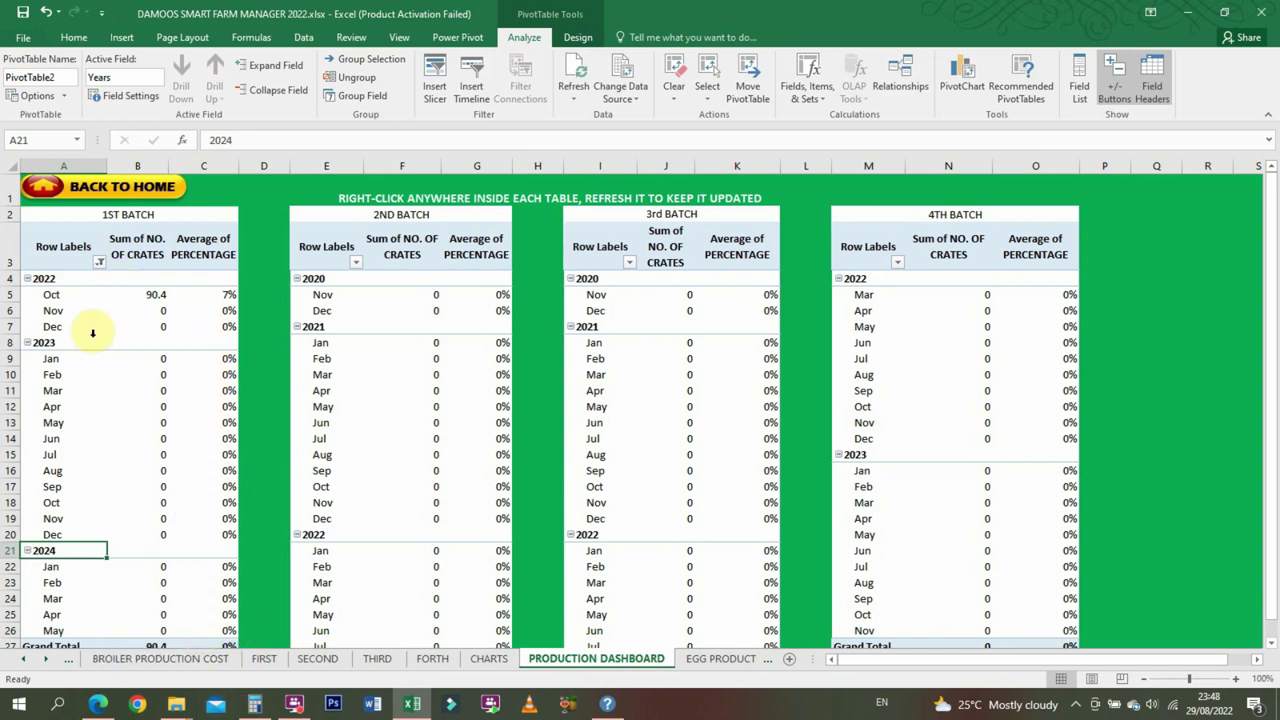
click(28, 279)
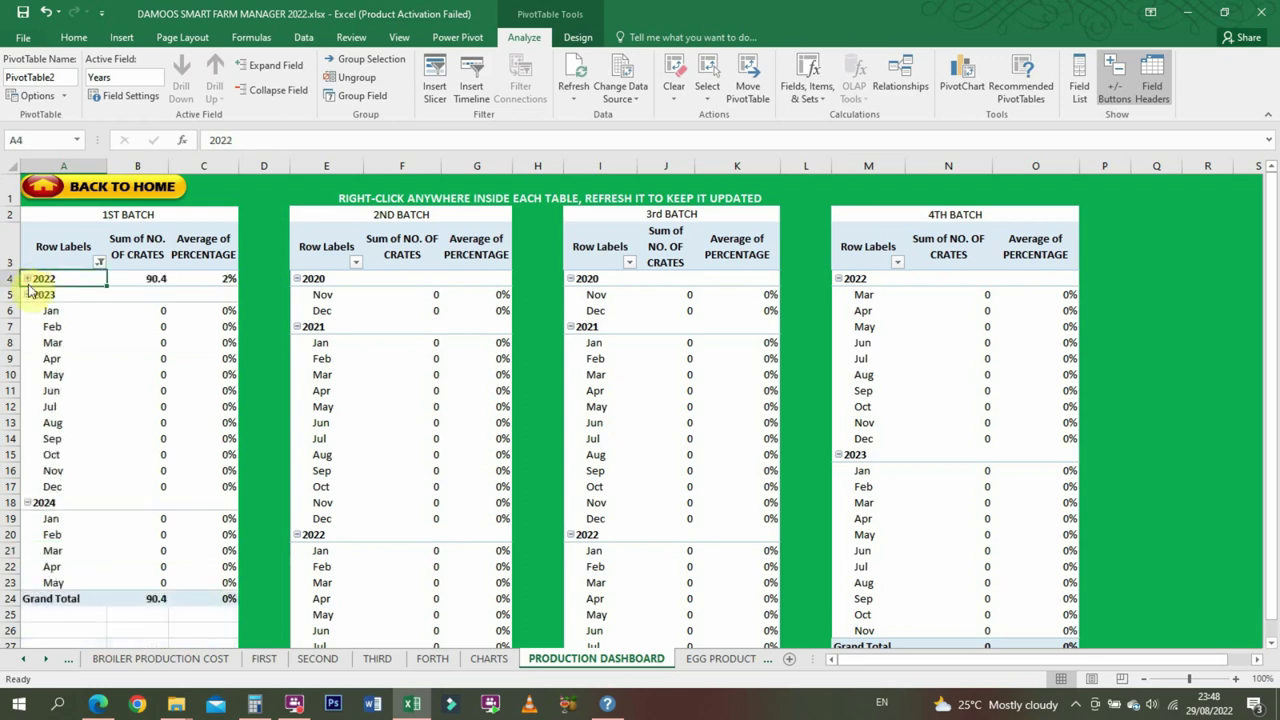
click(28, 295)
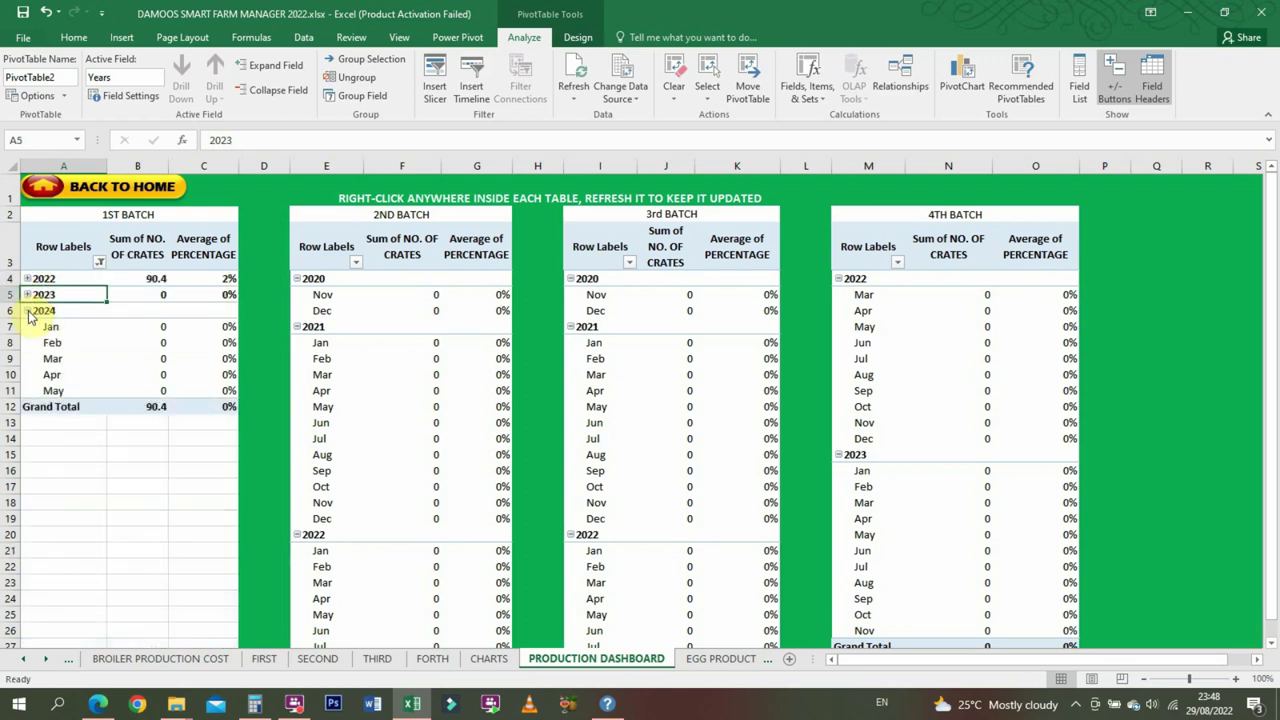
click(28, 311)
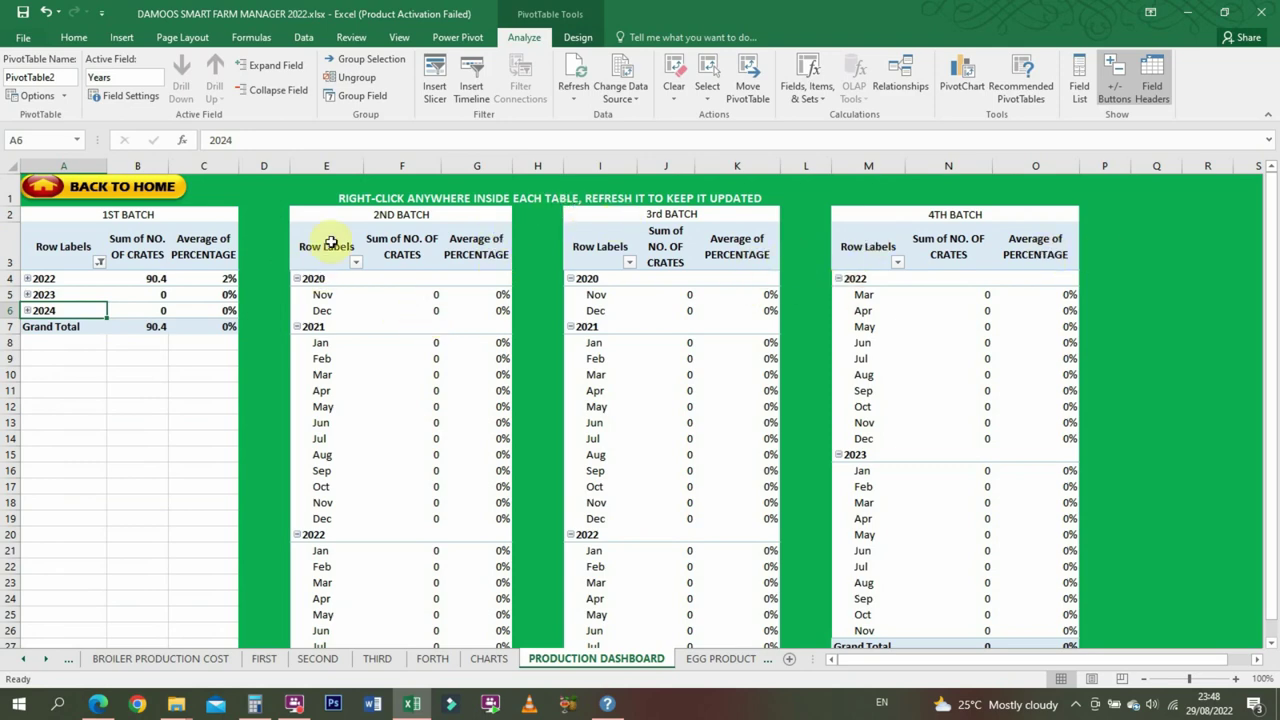
- Open the production projector and forecast from the main menu, and cut the Choice Farm logo picture from the sheet
click(91, 195)
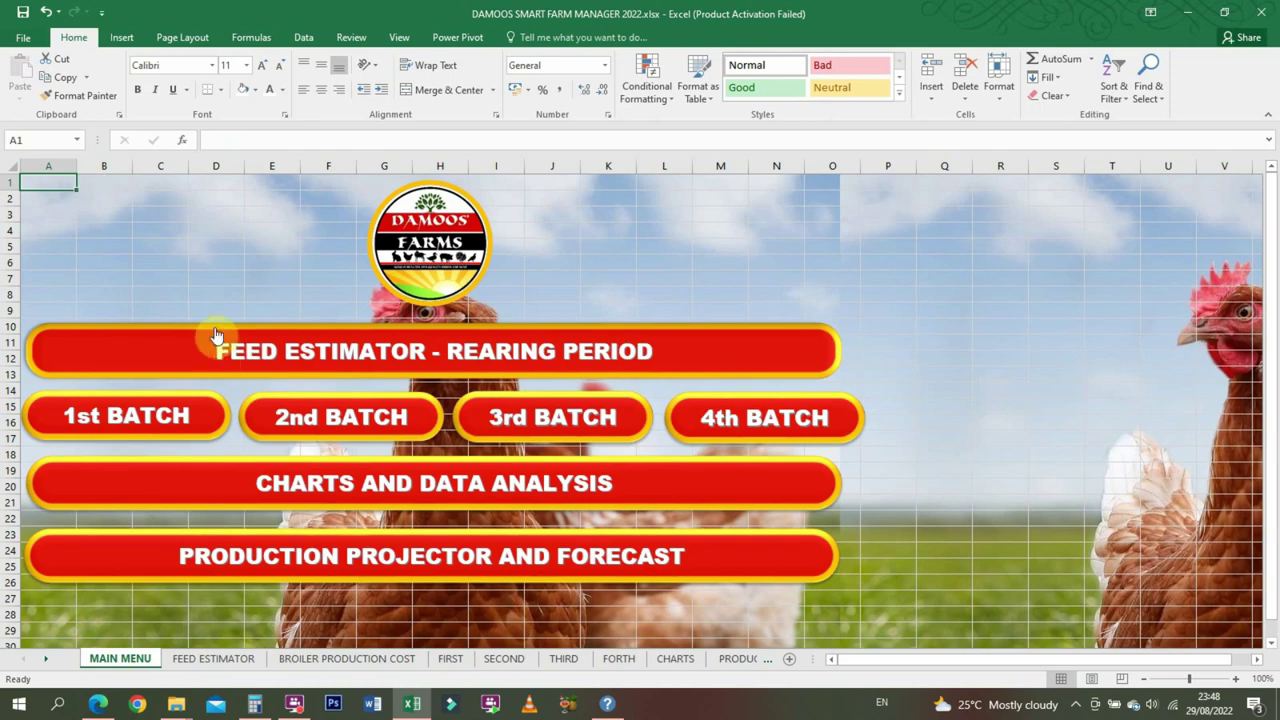
click(393, 567)
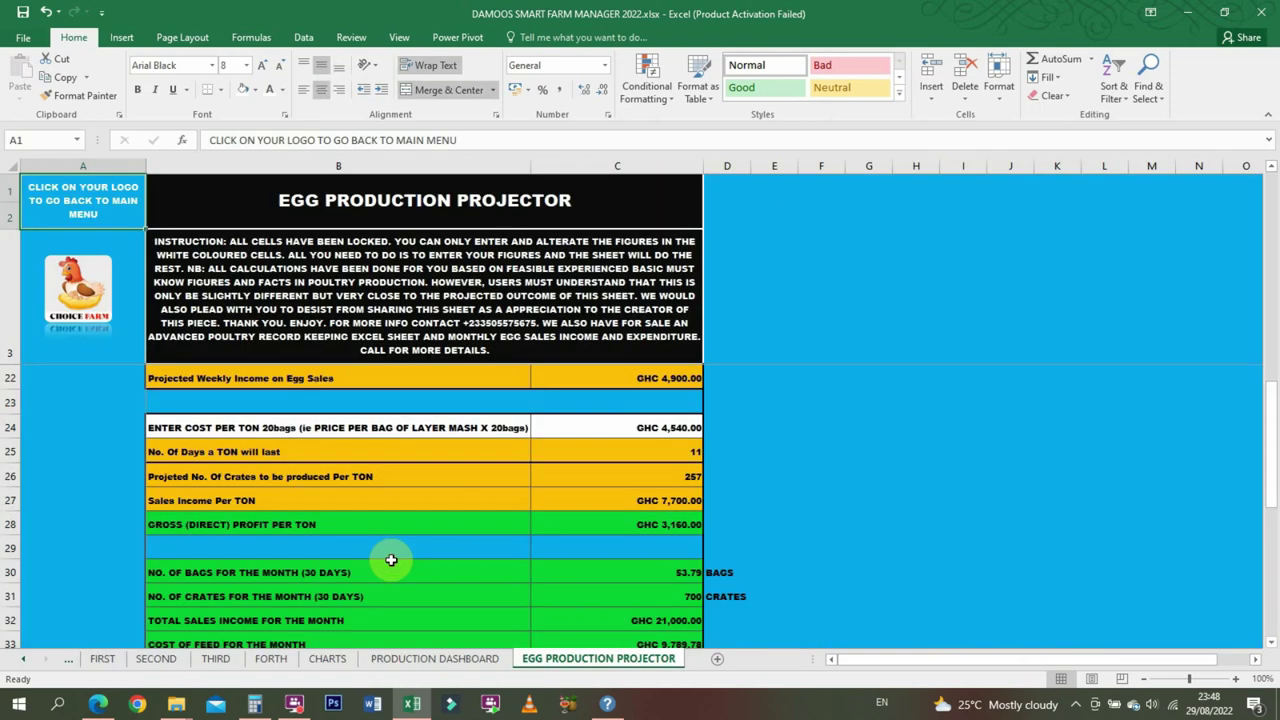
right_click(85, 280)
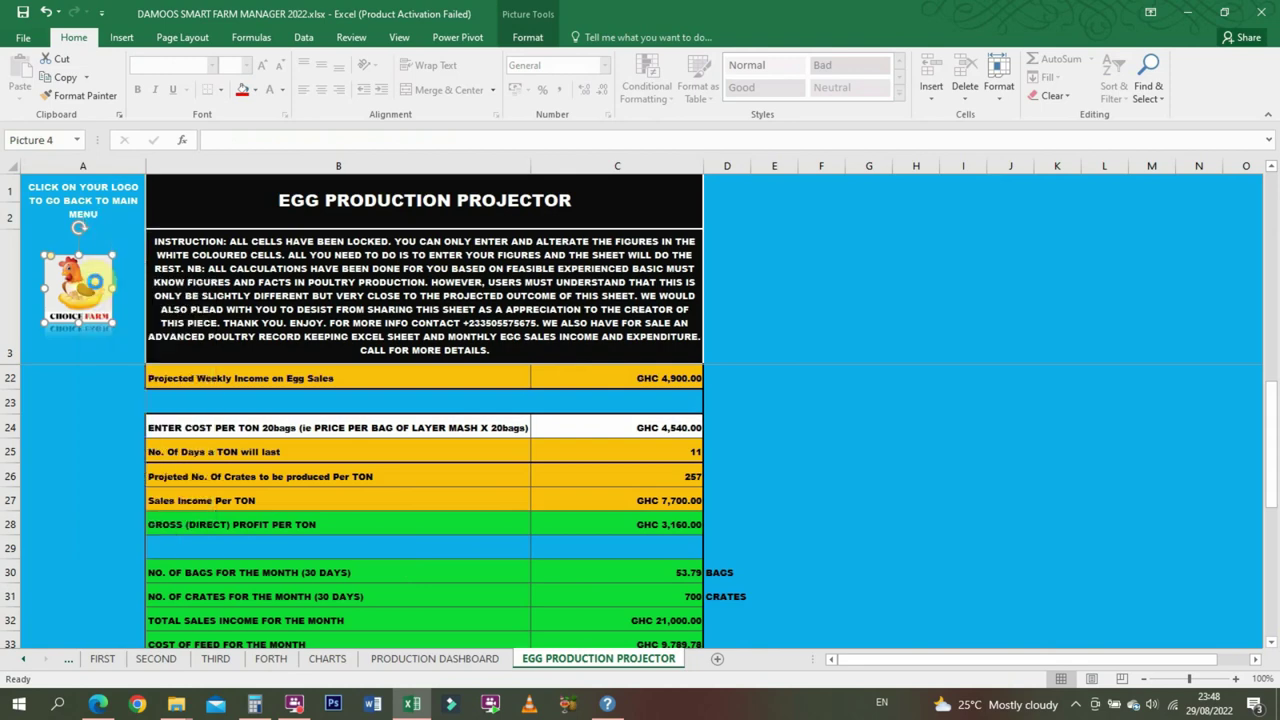
click(103, 285)
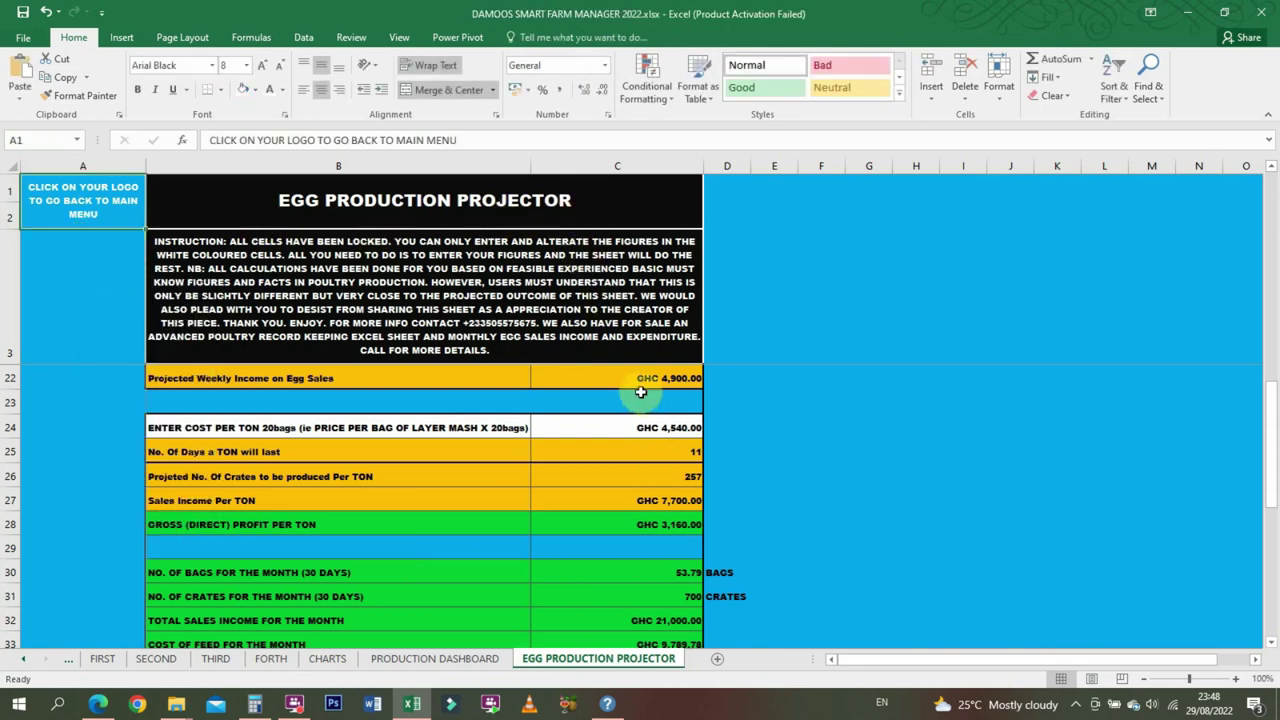
- Set the projector's number of birds to 2000 and the cost per day old chick to GHC 14.00
drag(1272, 390, 1272, 165)
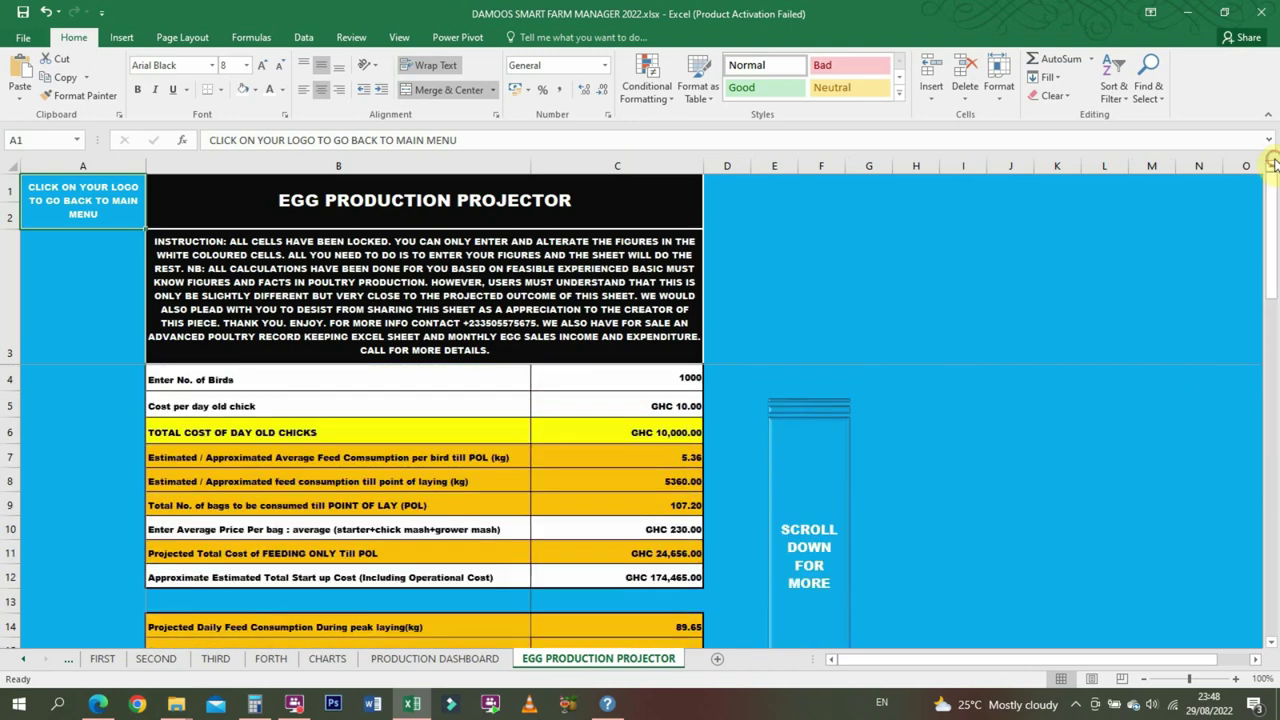
click(618, 378)
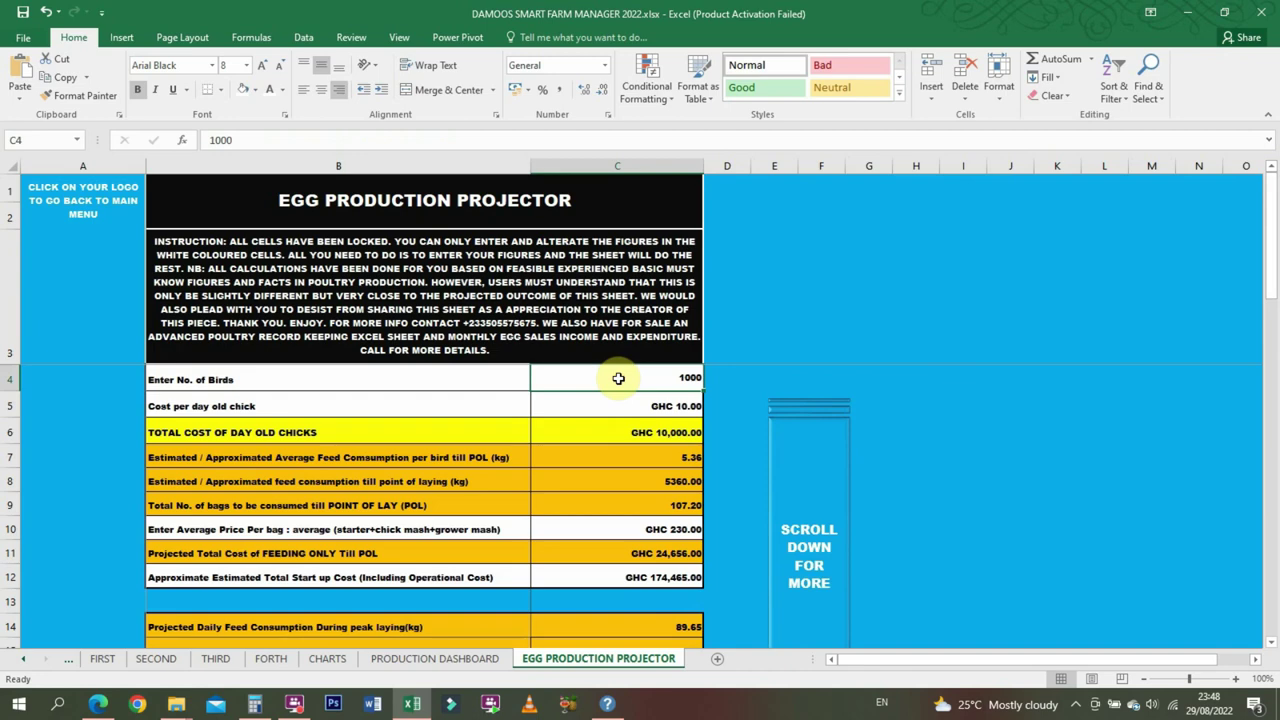
text(2)
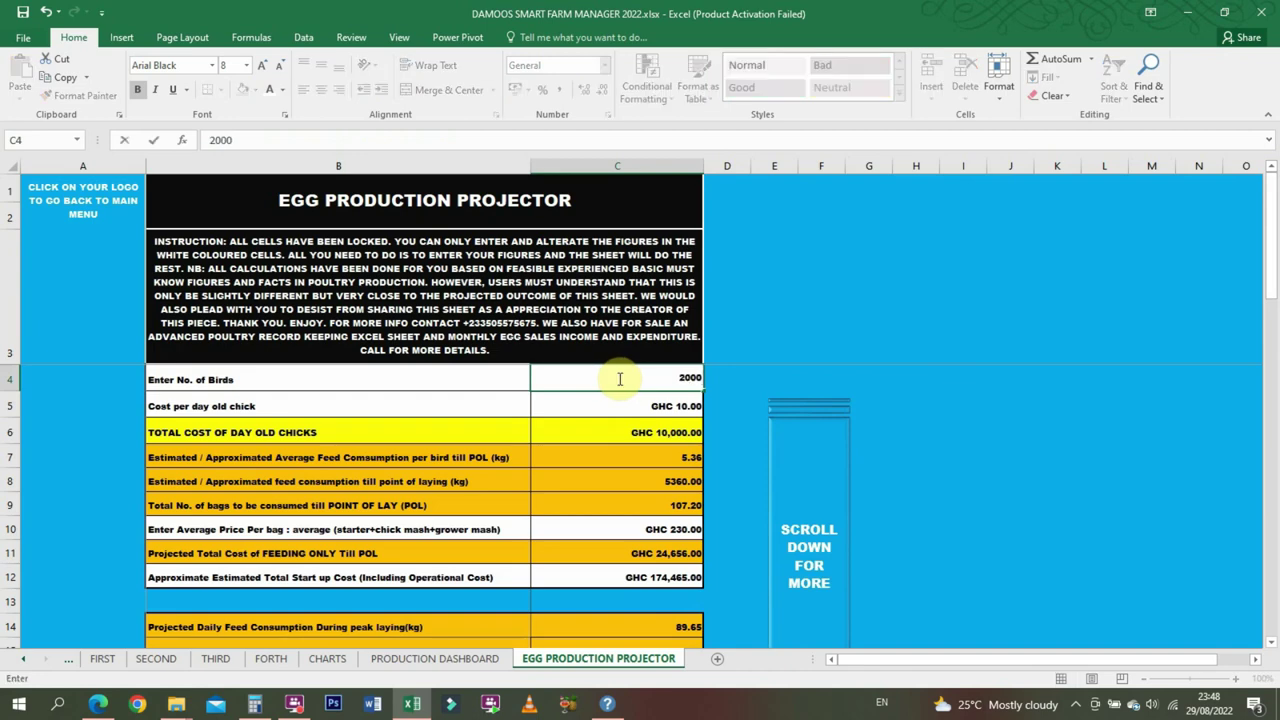
key(Return)
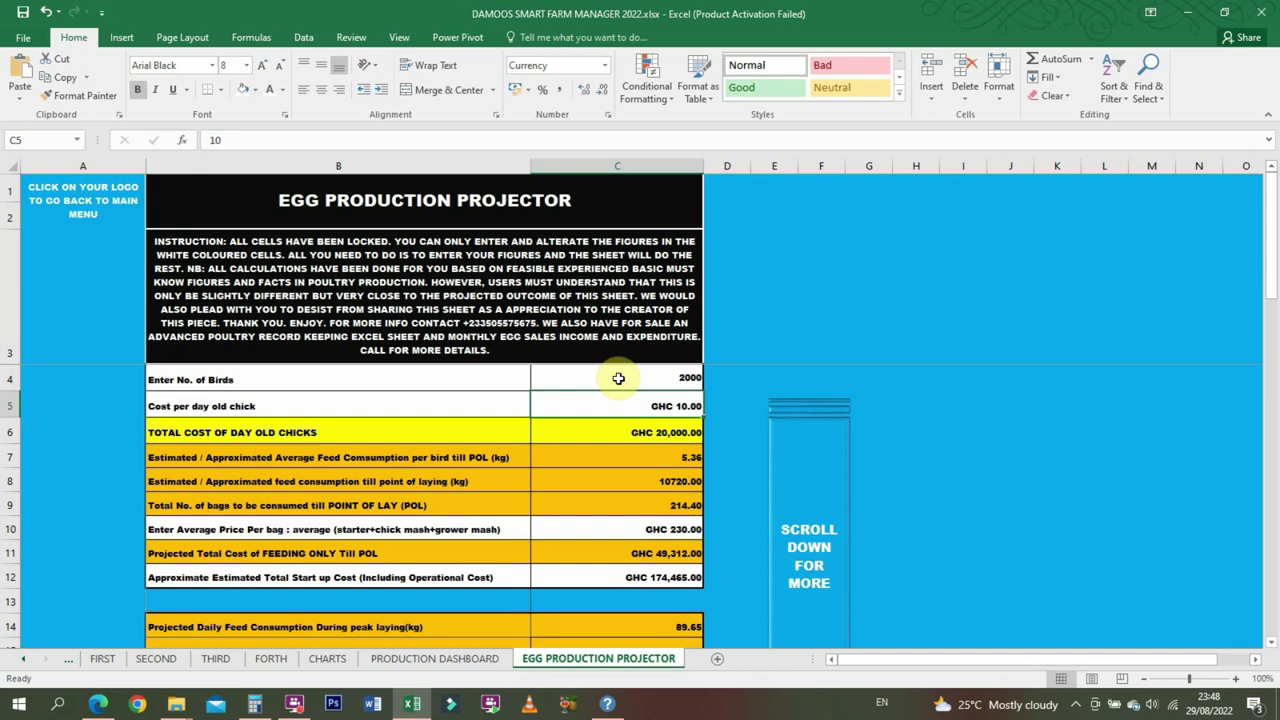
text(14)
key(Return)
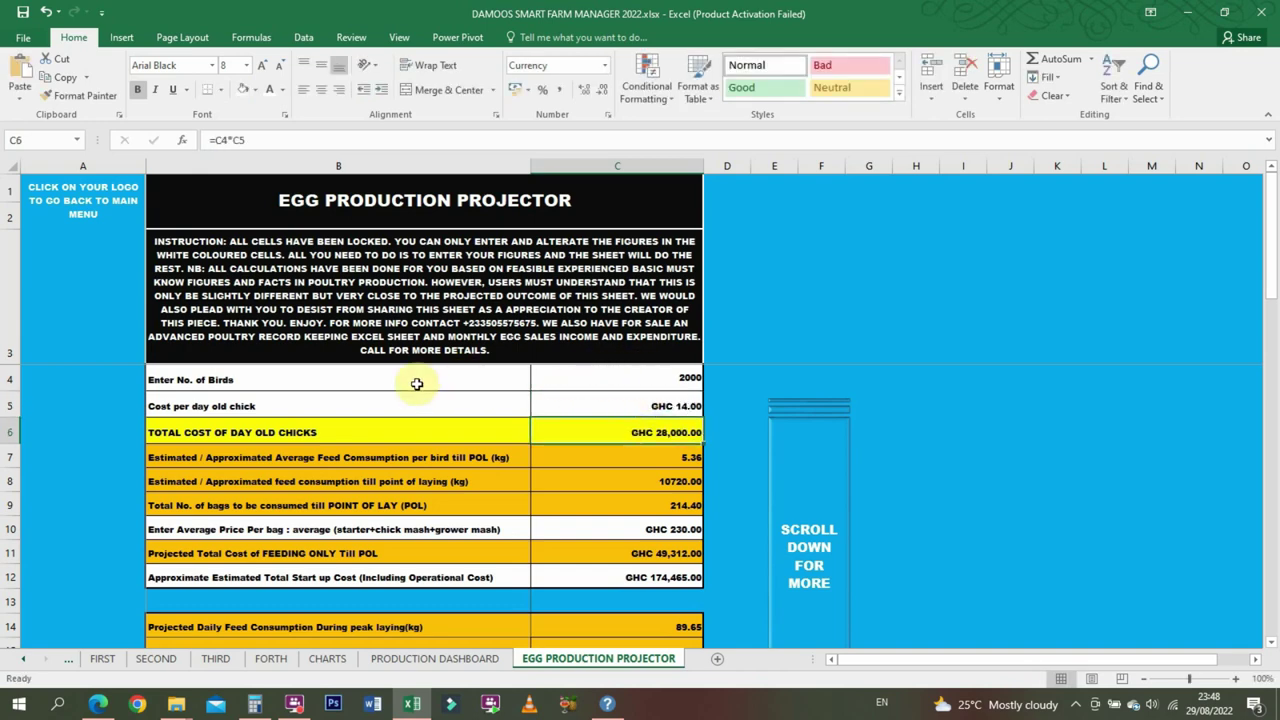
- Enlarge the font of all projector rows from the number of birds down to the projected total monthly profit to size 11
click(304, 389)
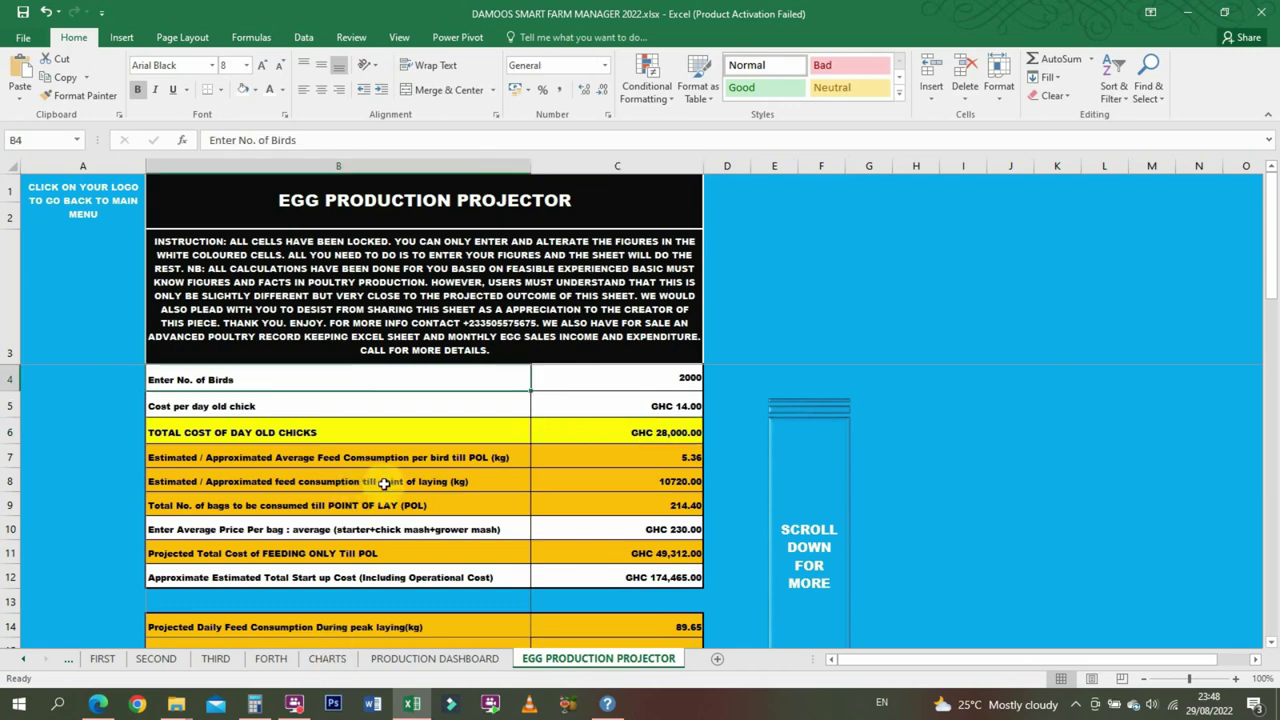
drag(360, 377, 690, 588)
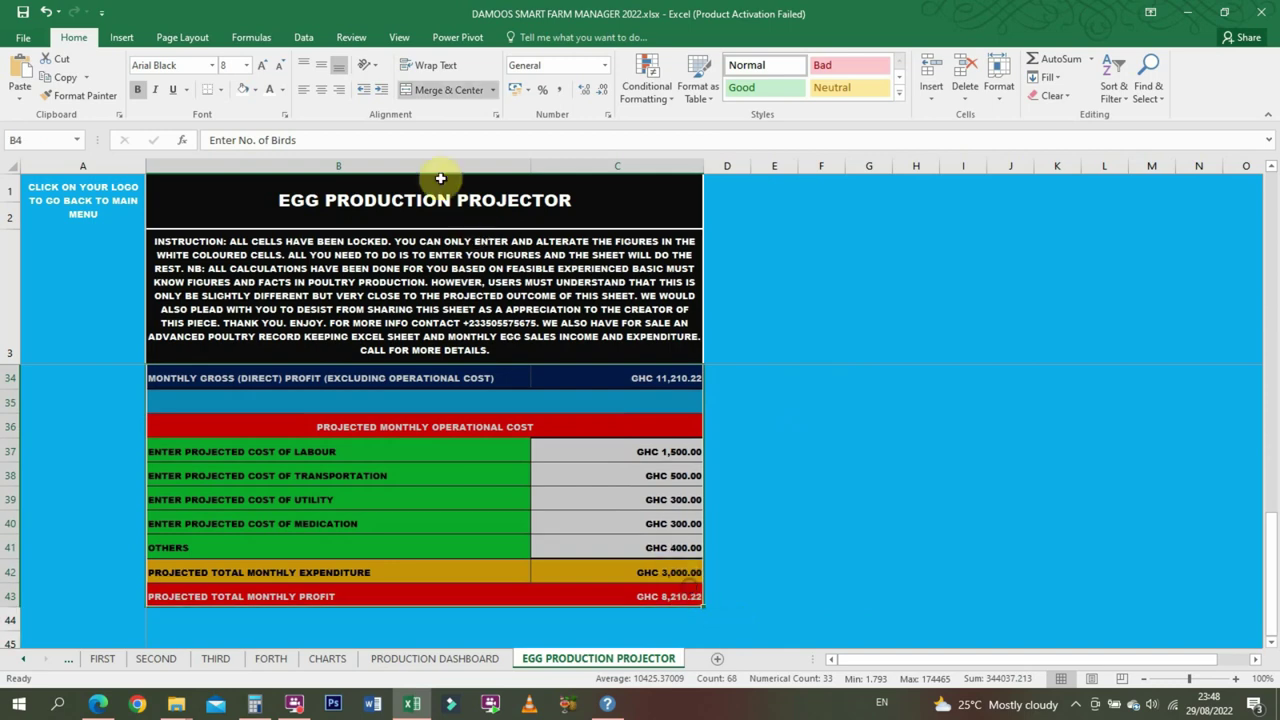
click(262, 67)
click(262, 67)
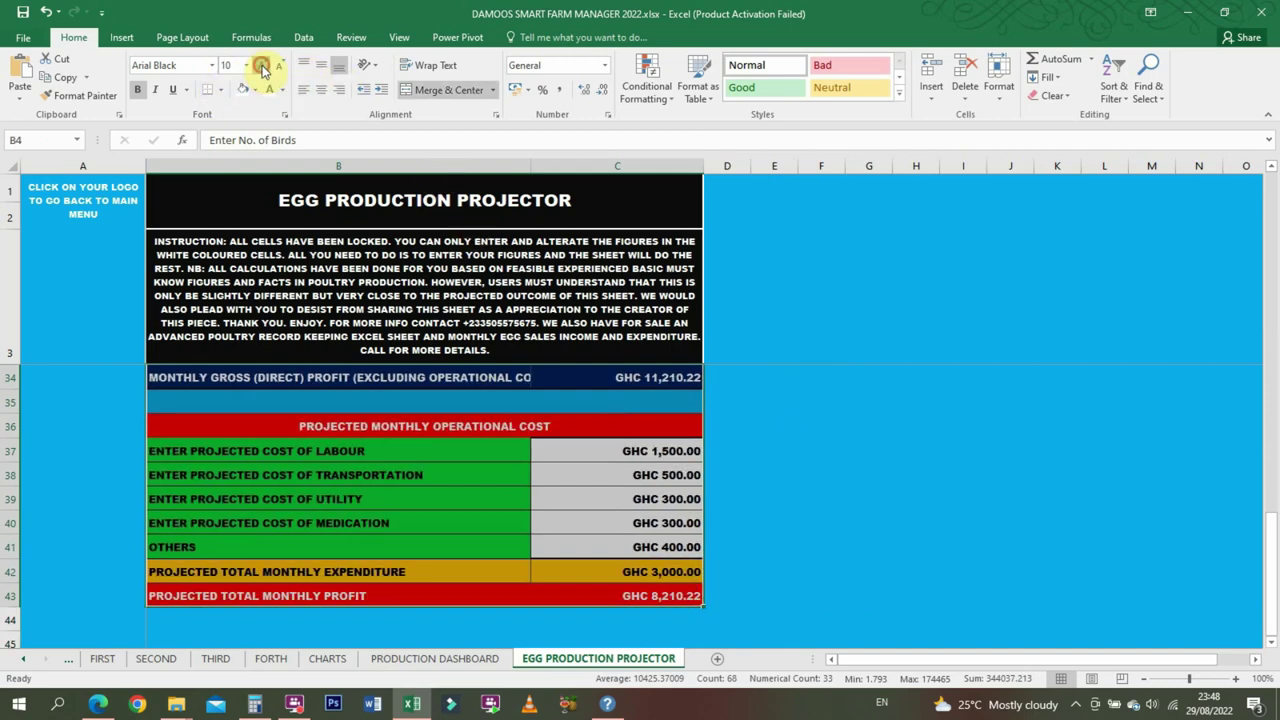
click(262, 67)
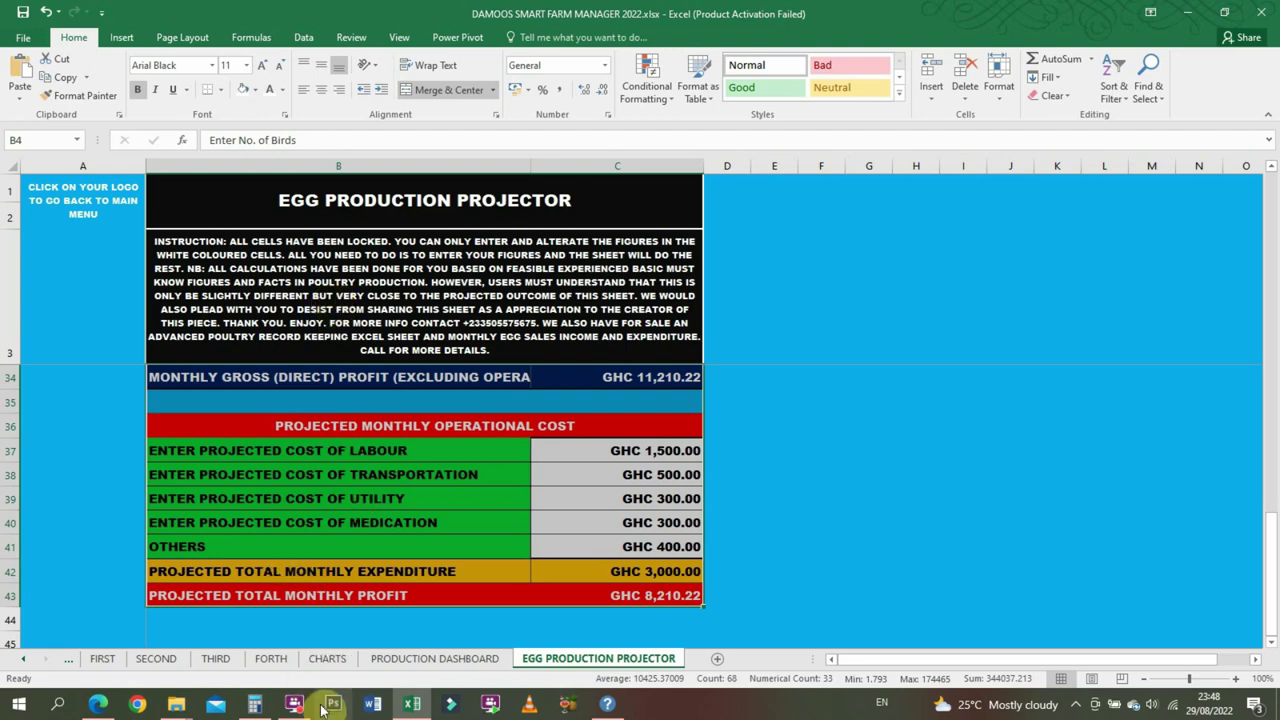
mouse_move(307, 706)
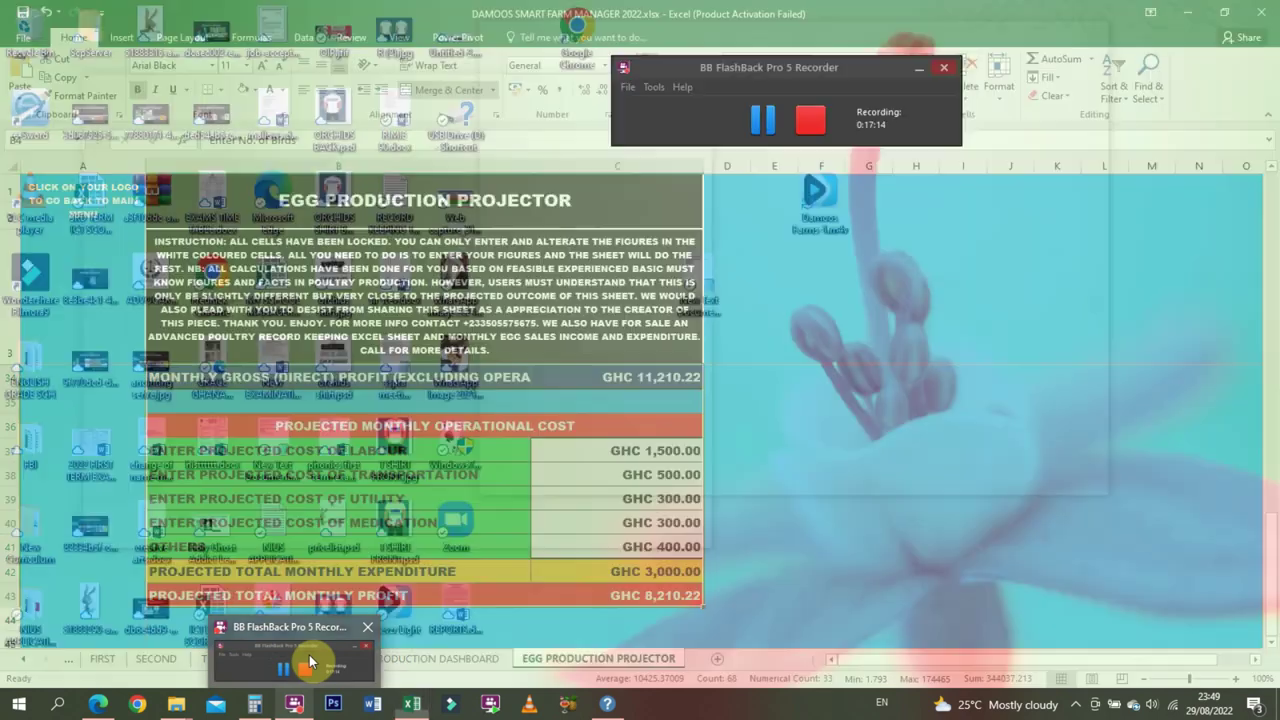
click(309, 655)
click(752, 116)
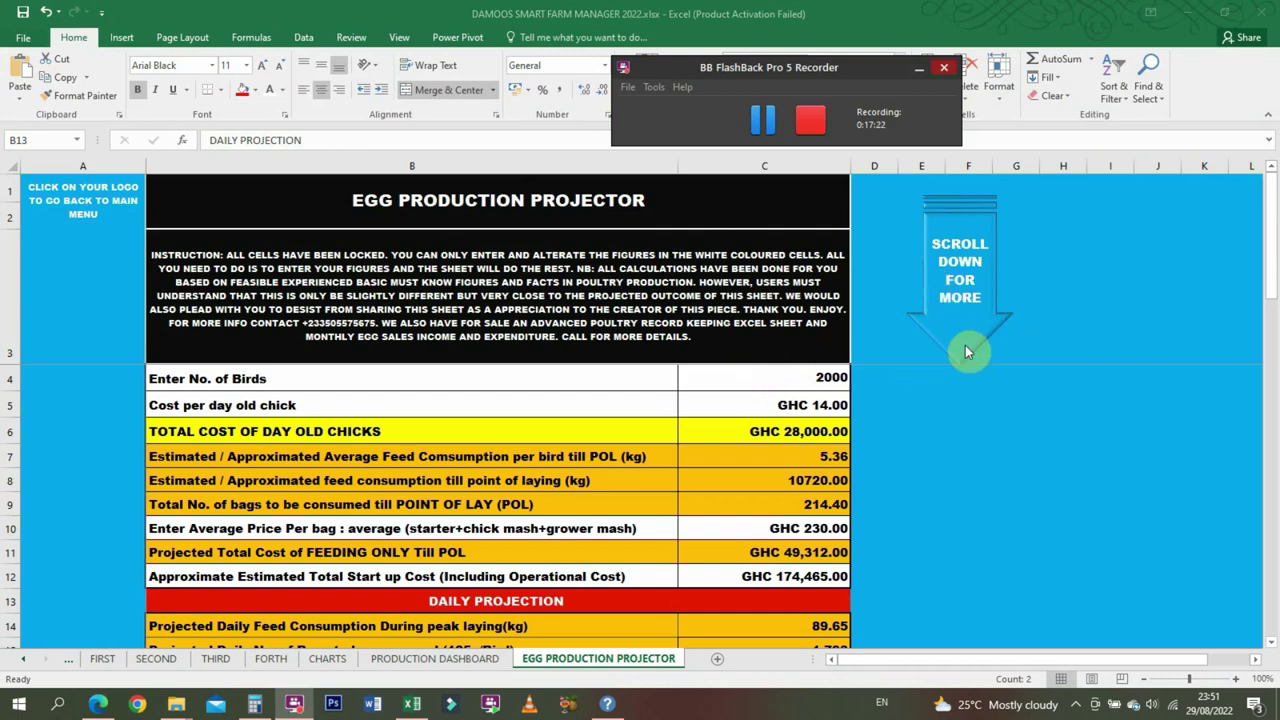
- Set the average feed price per bag in the egg production projector to GHC 250.00
click(1272, 232)
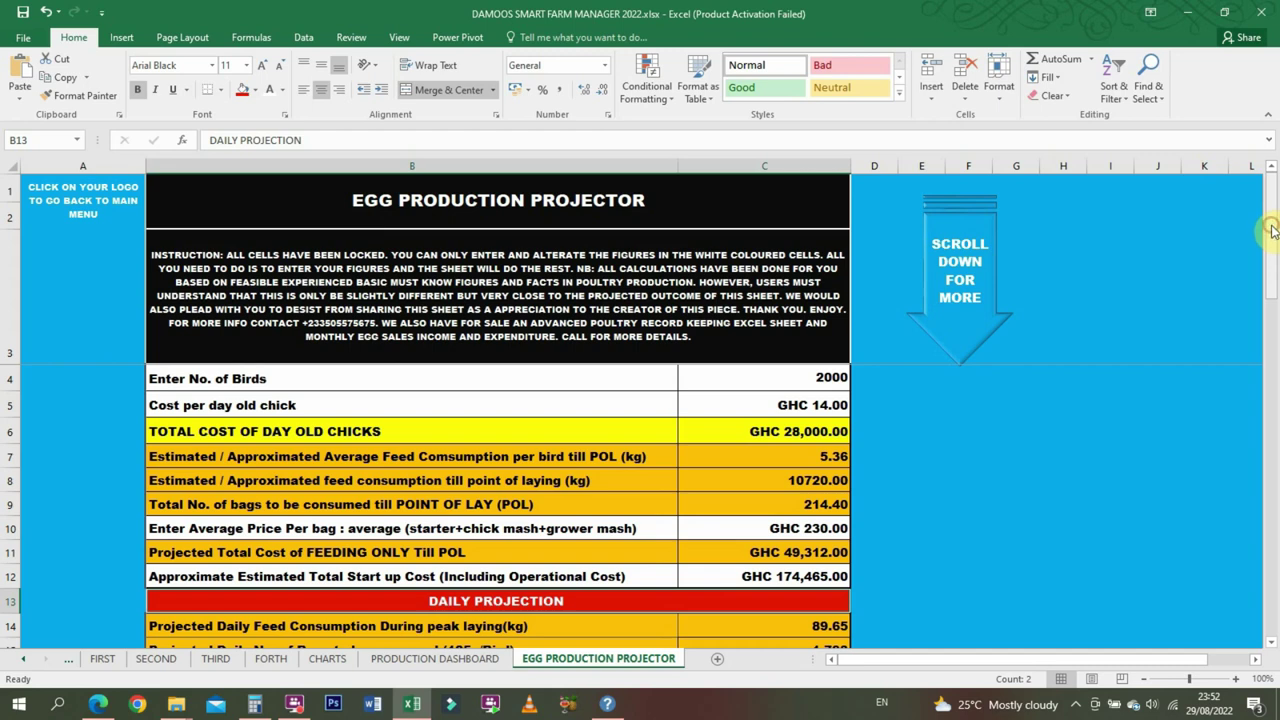
click(796, 406)
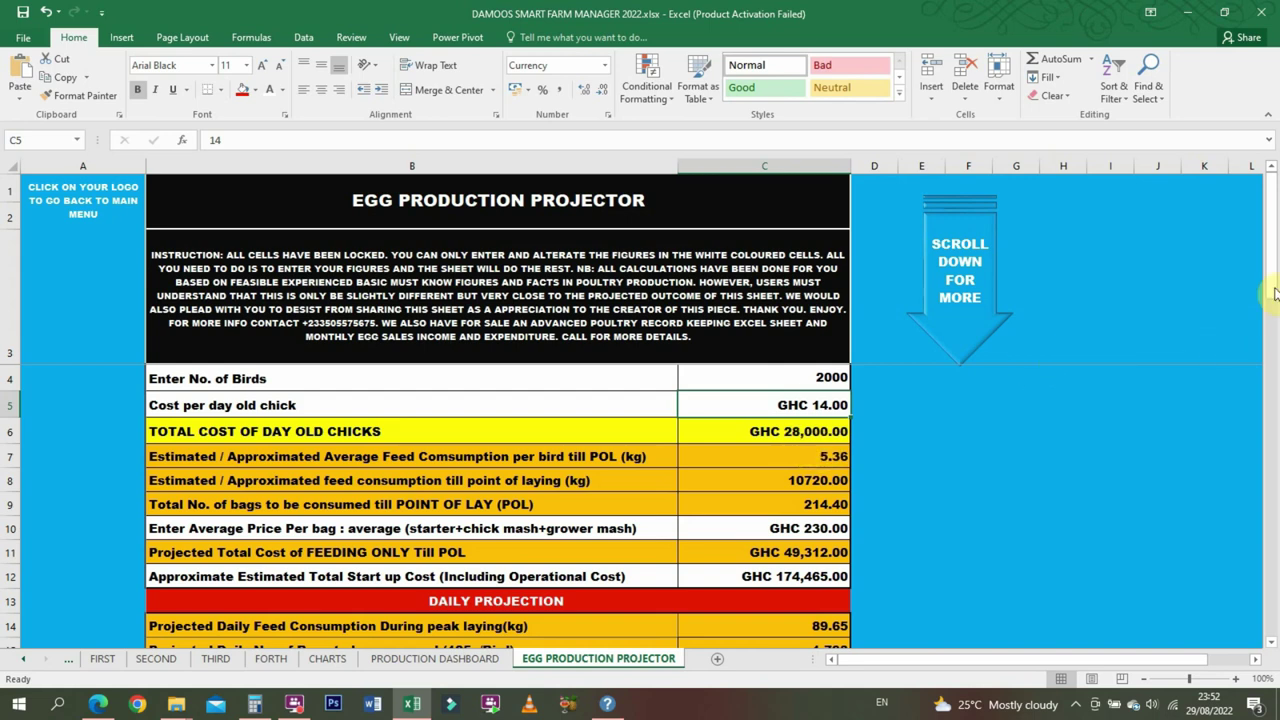
drag(1273, 263, 1272, 327)
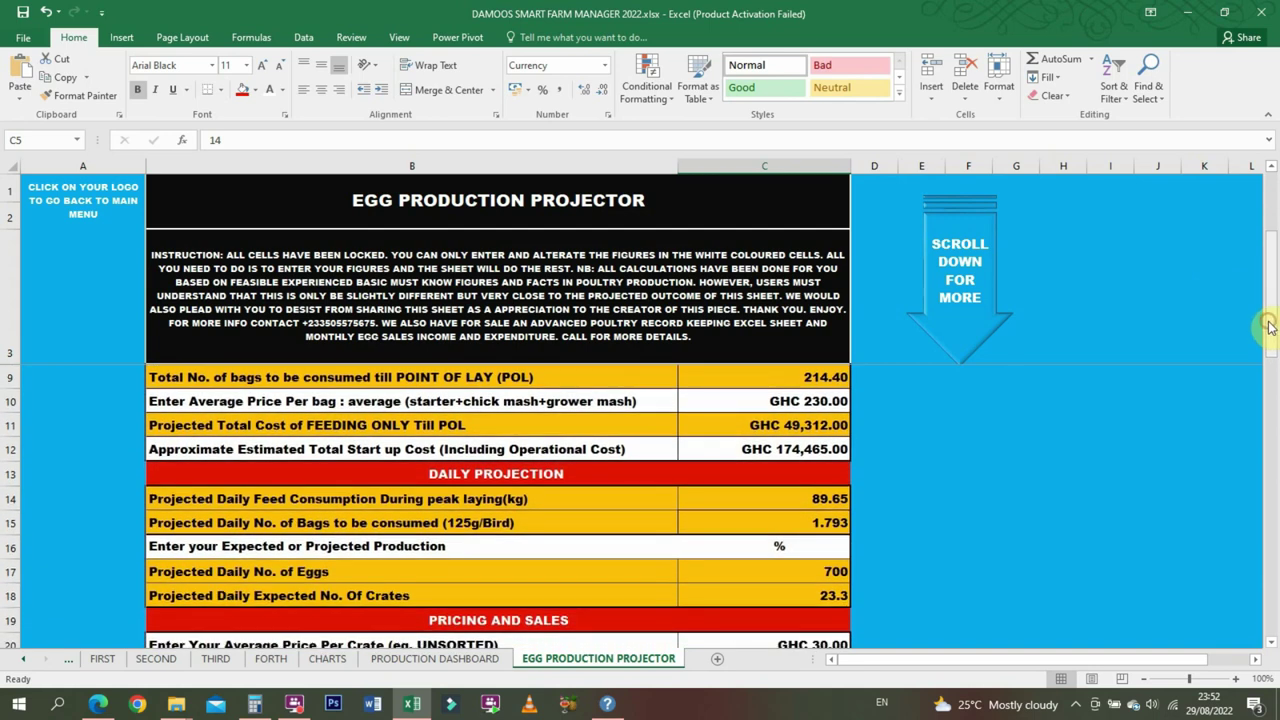
click(788, 401)
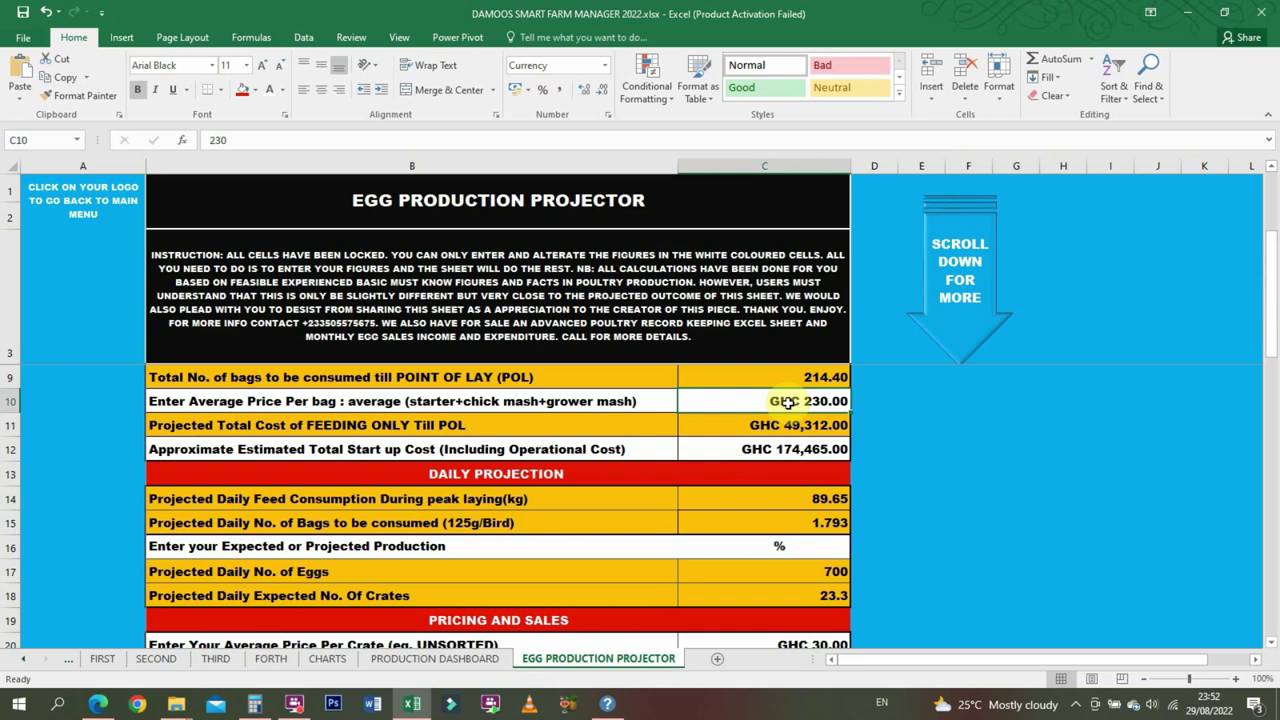
text(250)
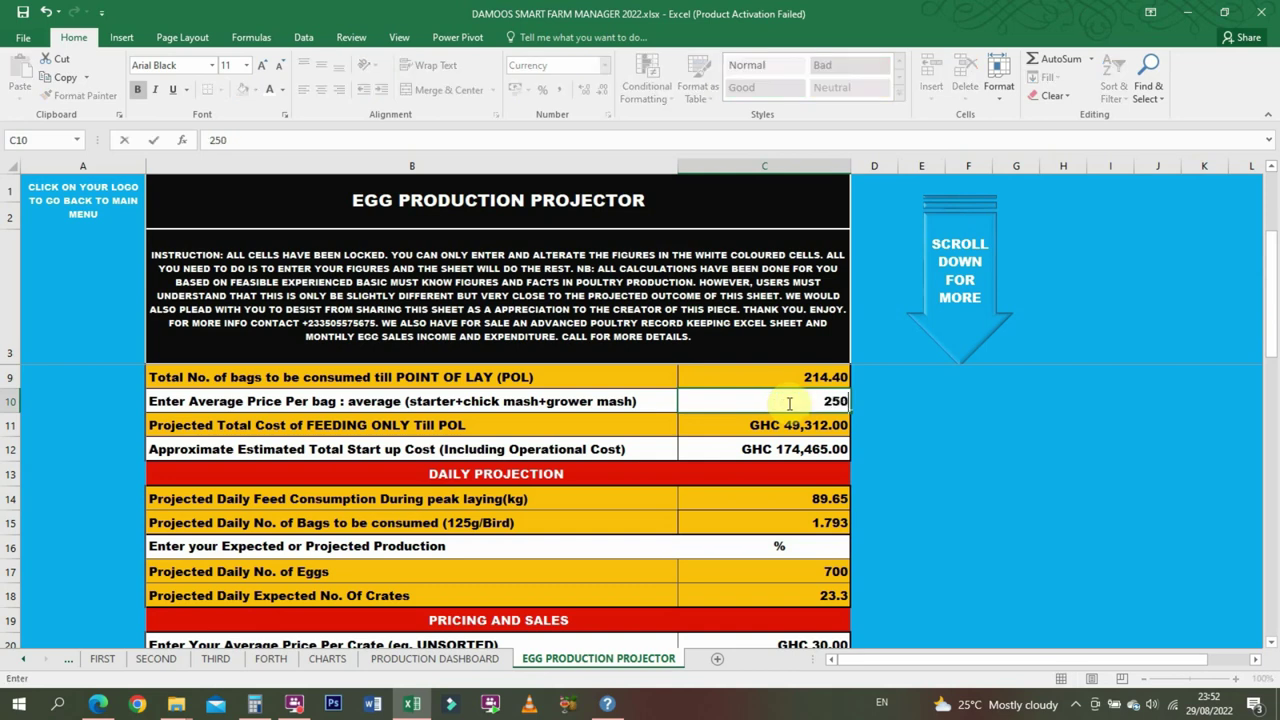
key(Return)
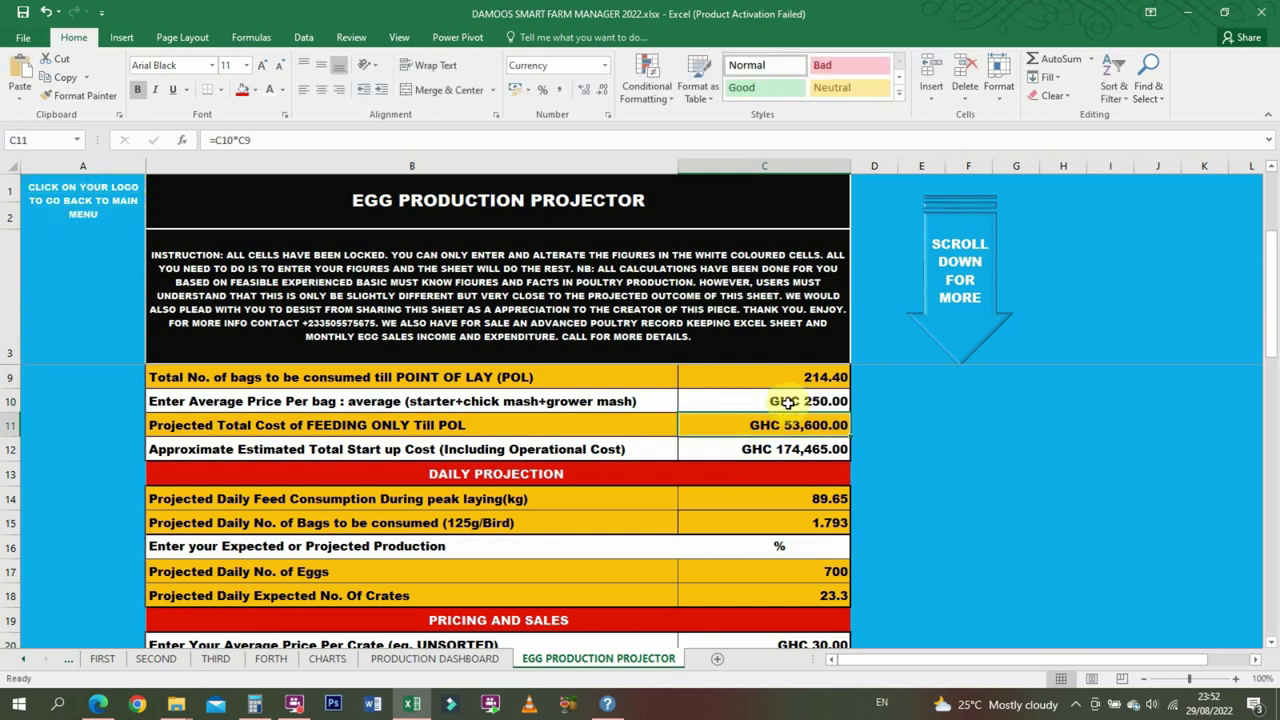
click(816, 451)
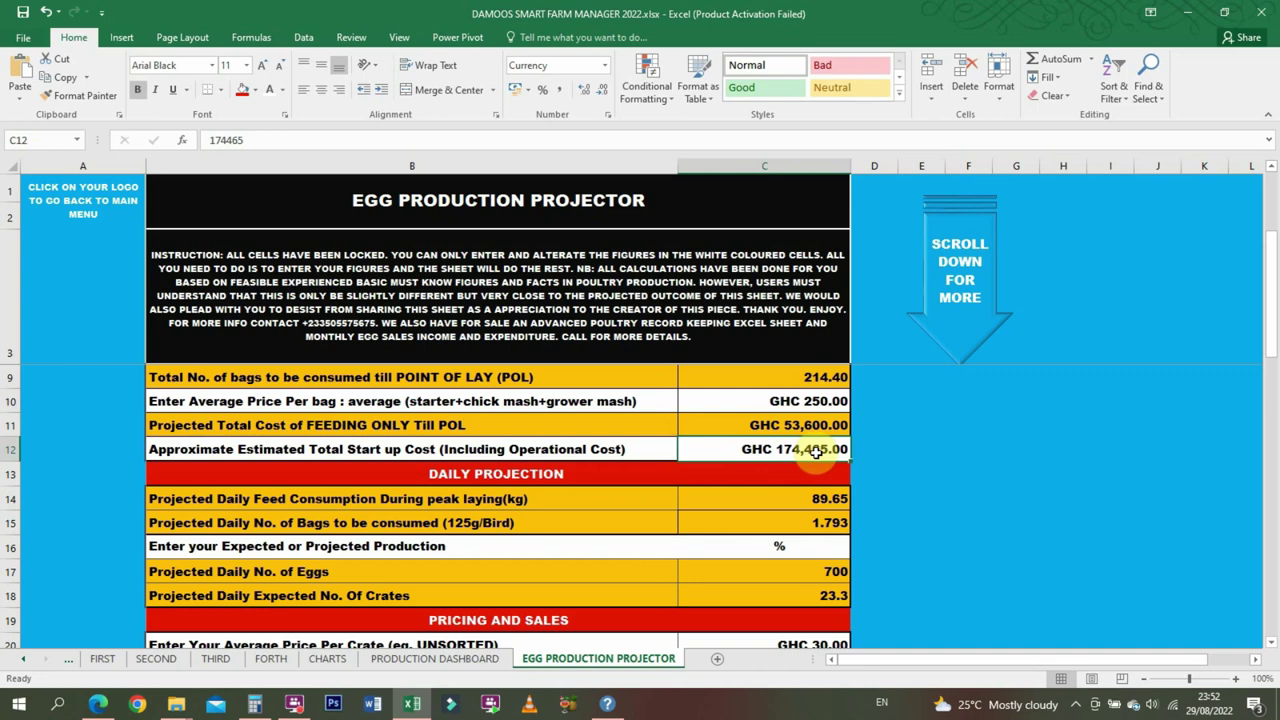
text(600000)
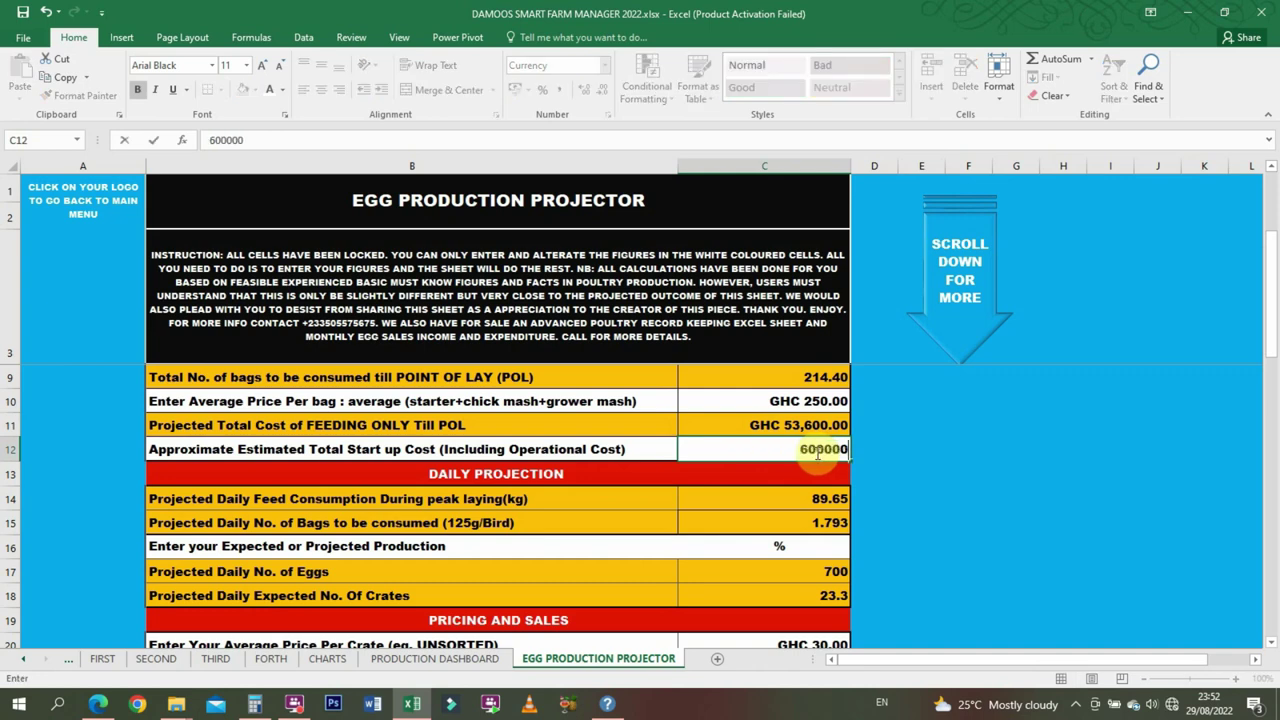
key(Return)
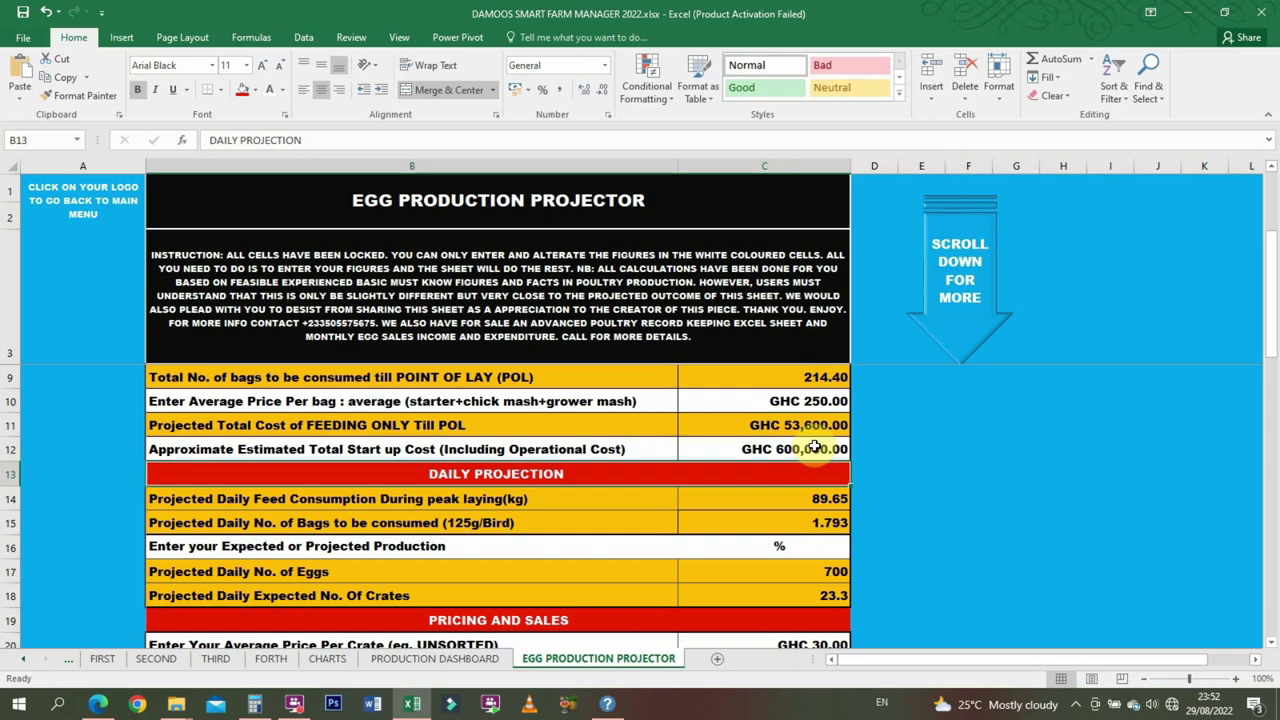
- Set the approximate estimated total start up cost, including operational cost, to GHC 60,000.00
click(816, 449)
text(60000)
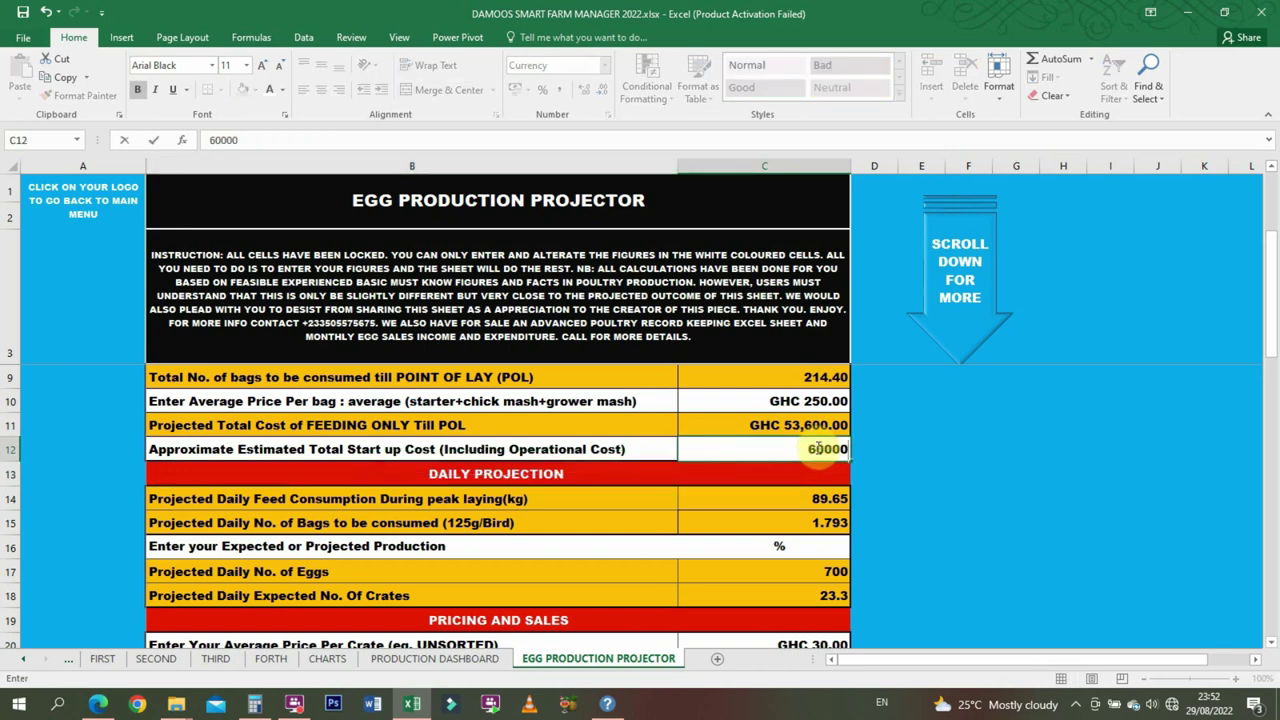
key(Return)
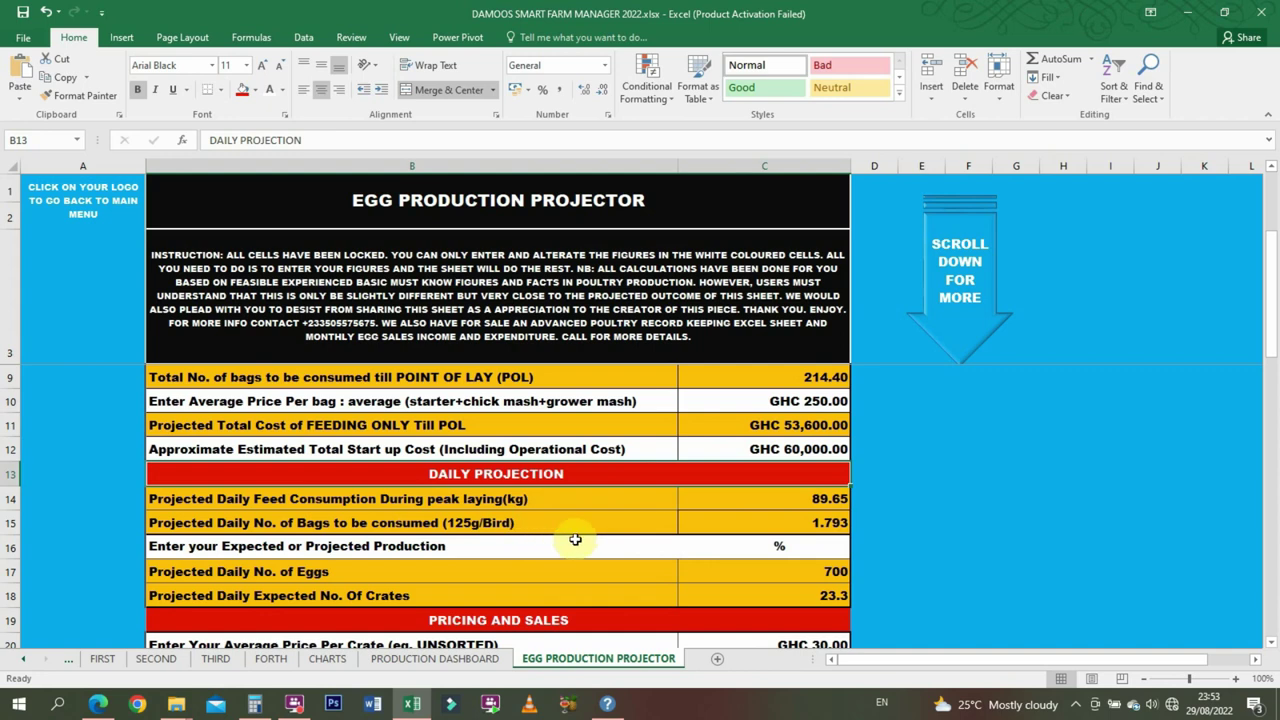
- Show the projected daily number of bags to be consumed with one decimal place, and save the workbook
click(828, 524)
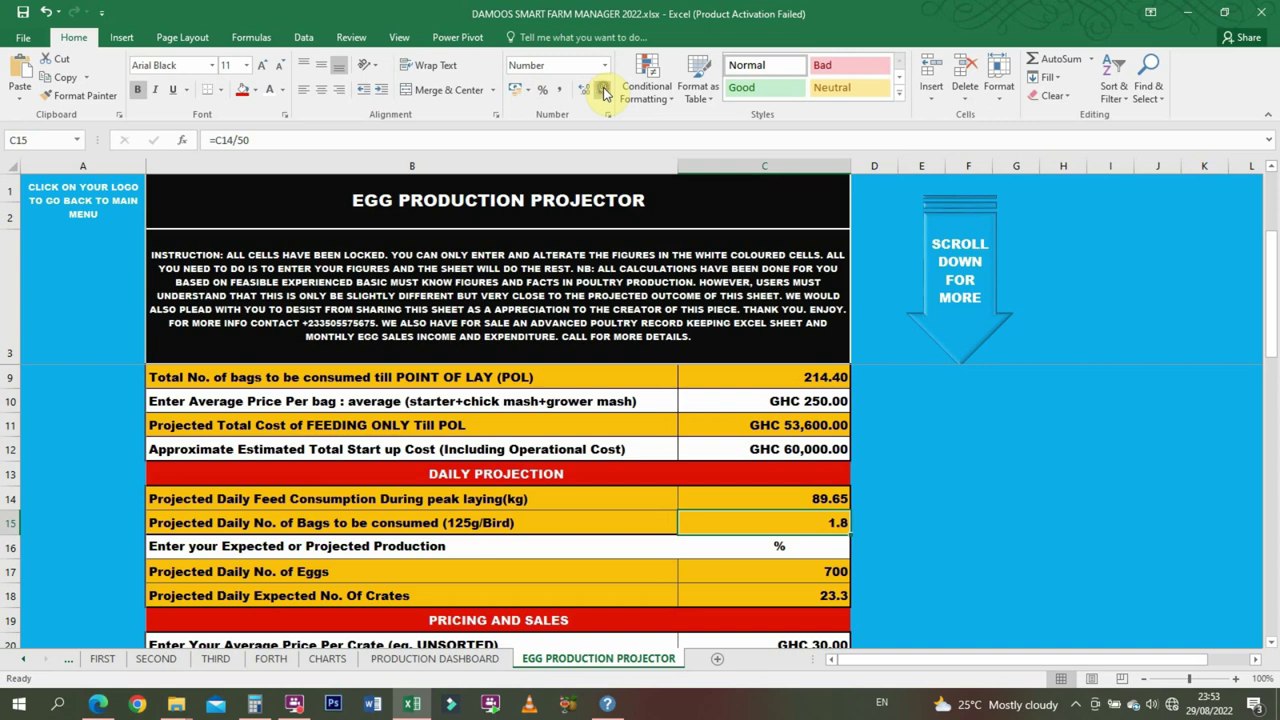
click(23, 14)
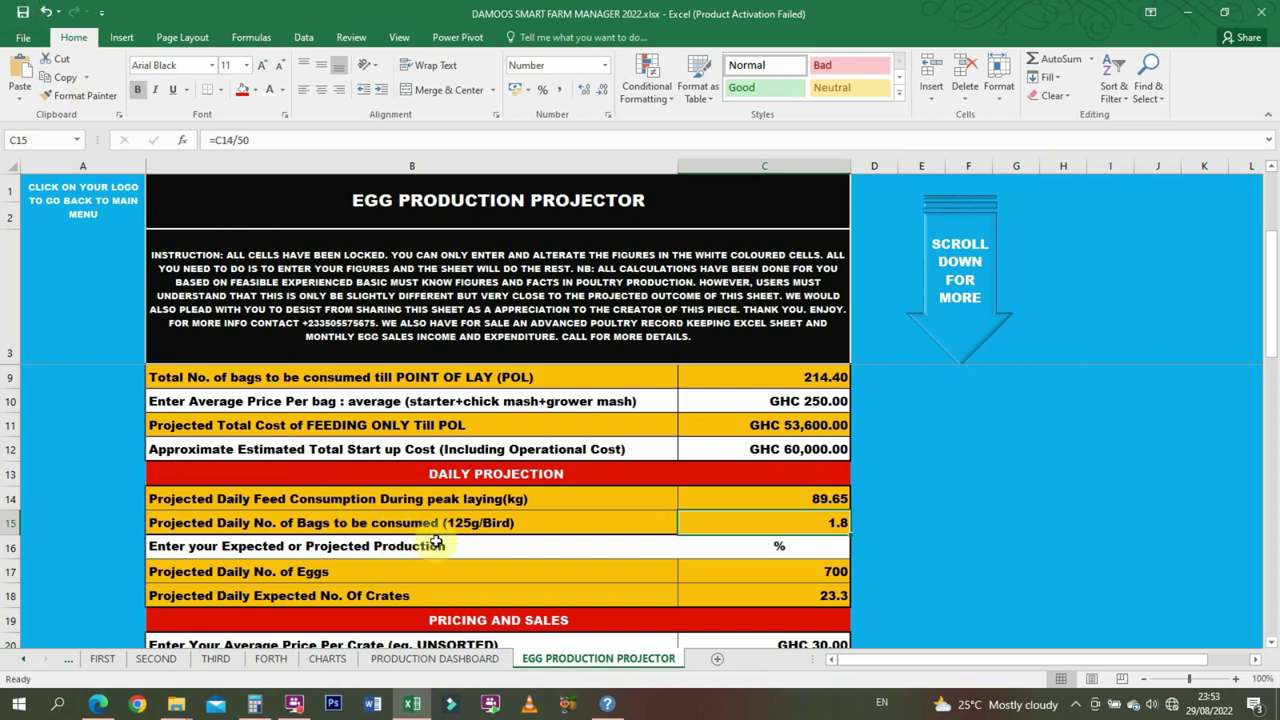
- Try 80% and then 75% as the expected or projected production in the daily projection
click(793, 544)
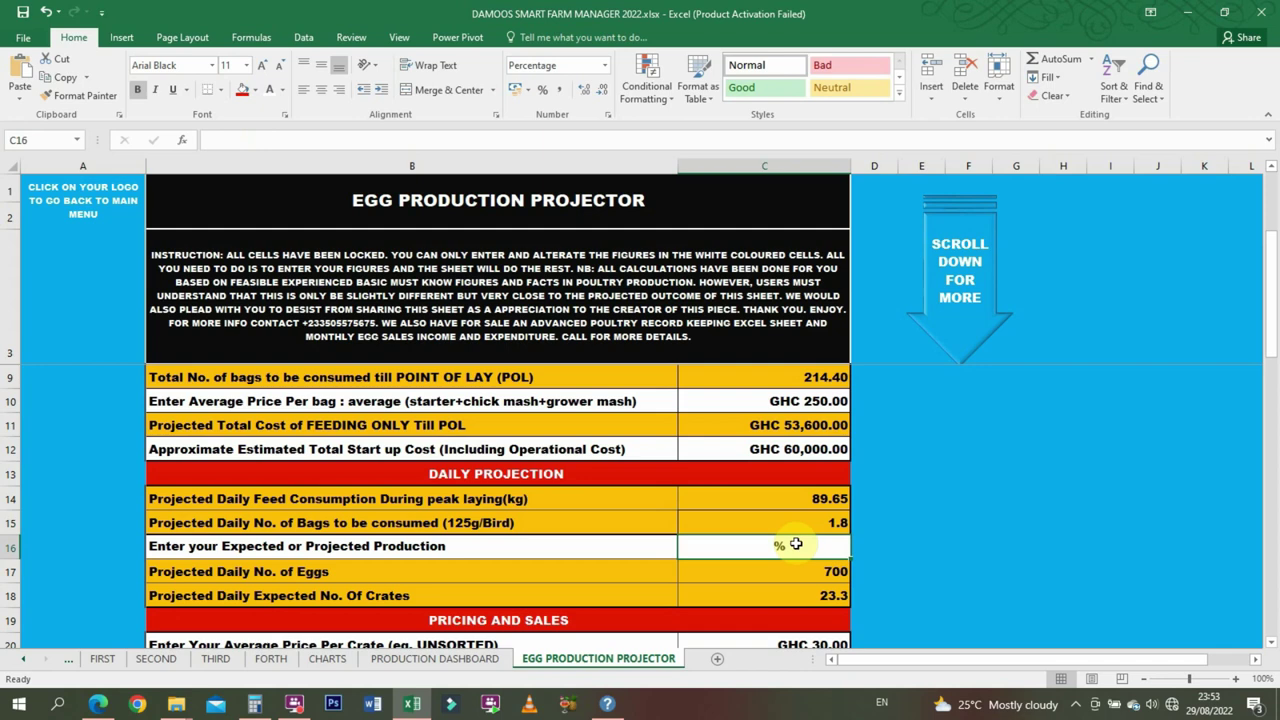
text(80)
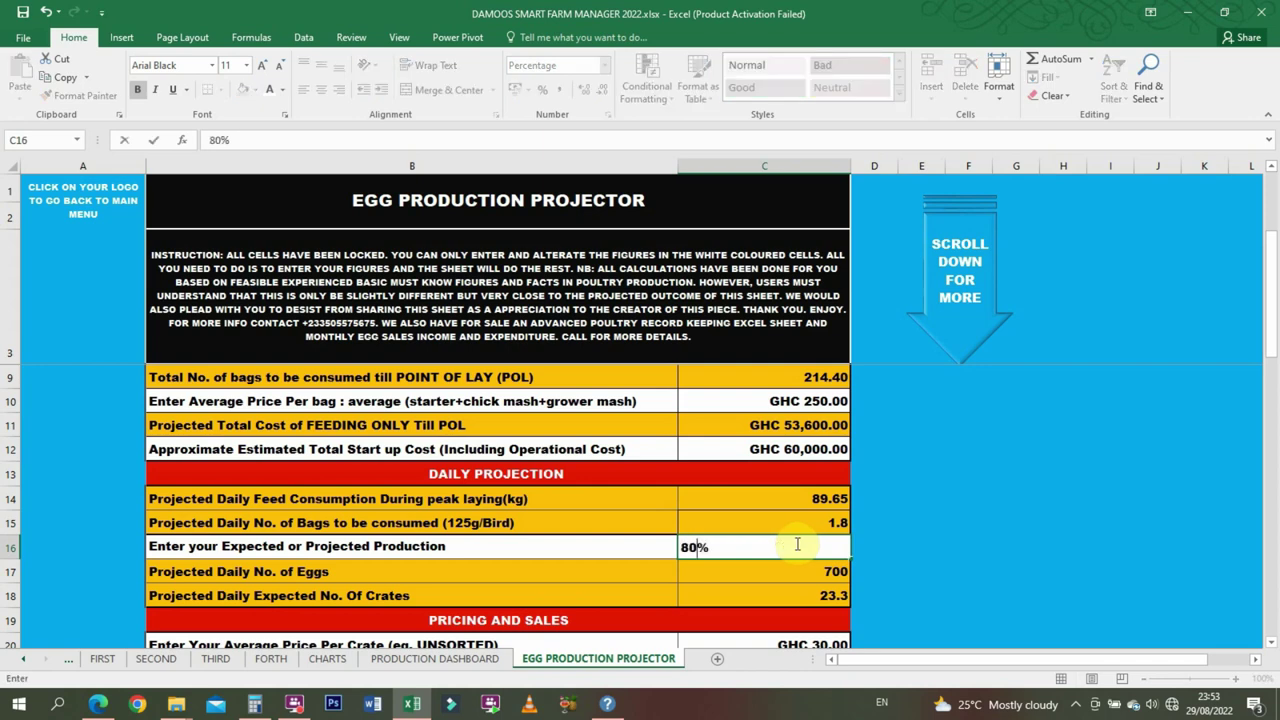
key(Return)
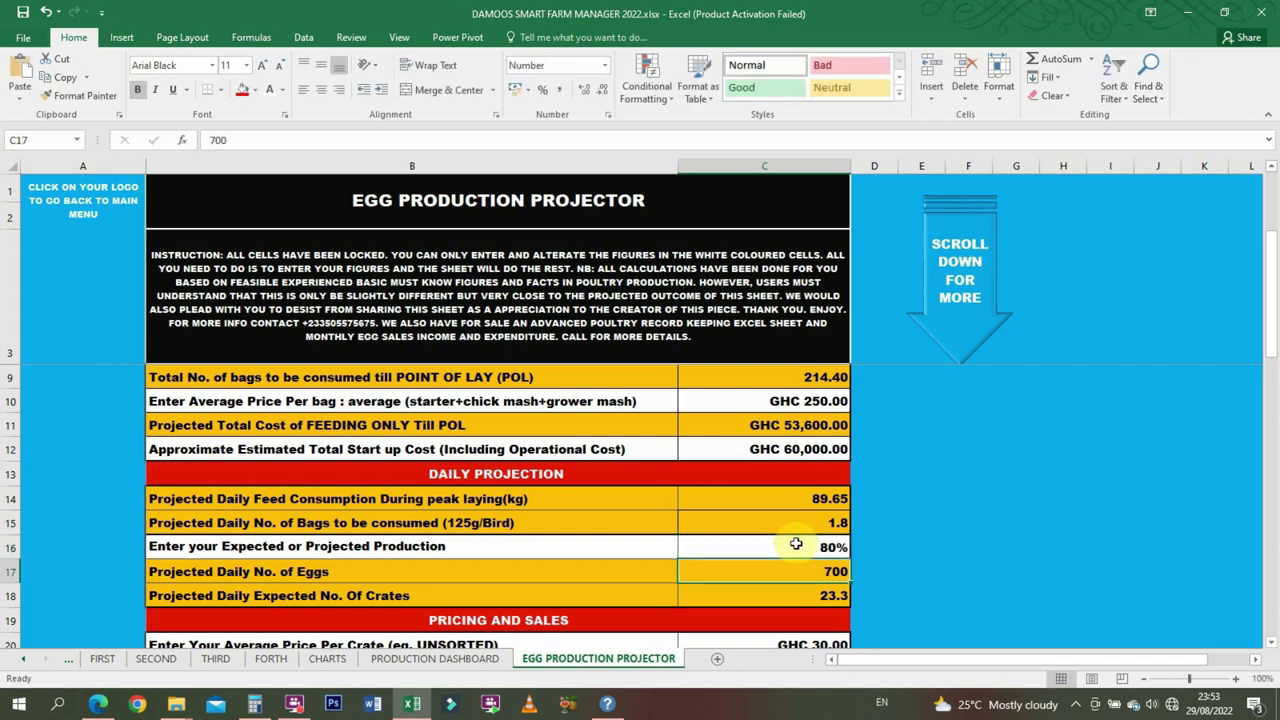
click(795, 543)
text(75)
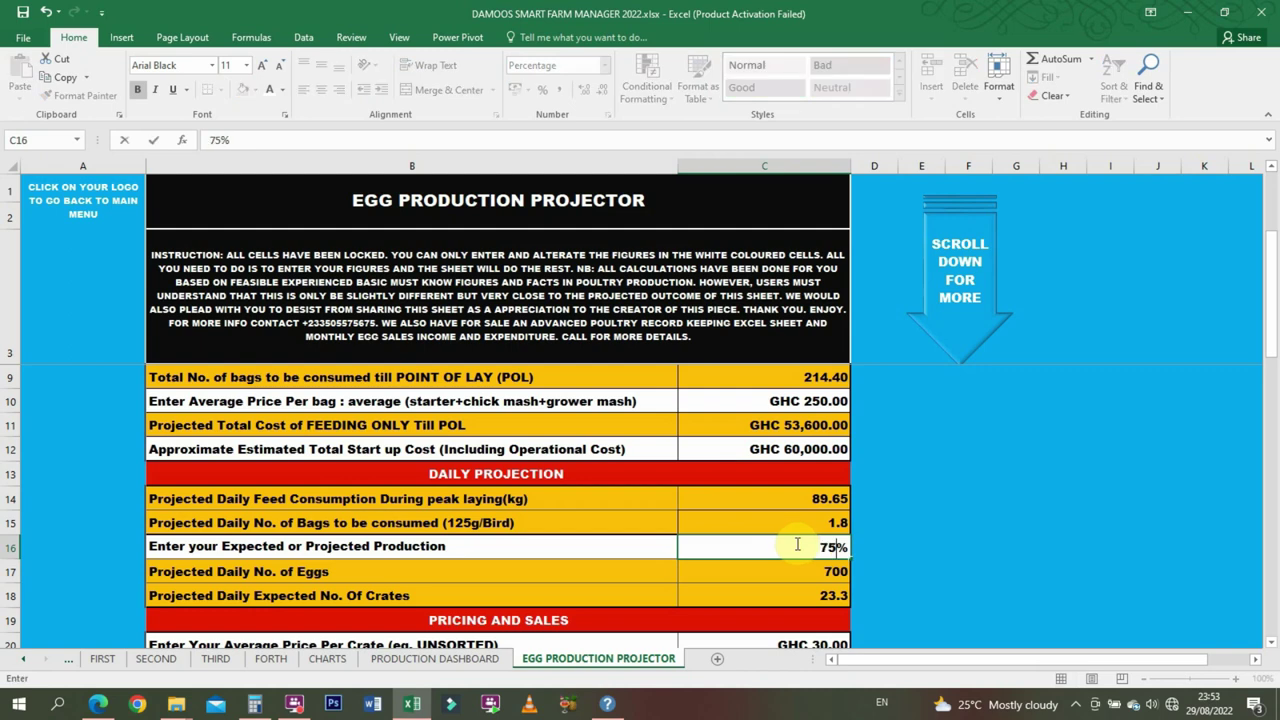
key(Return)
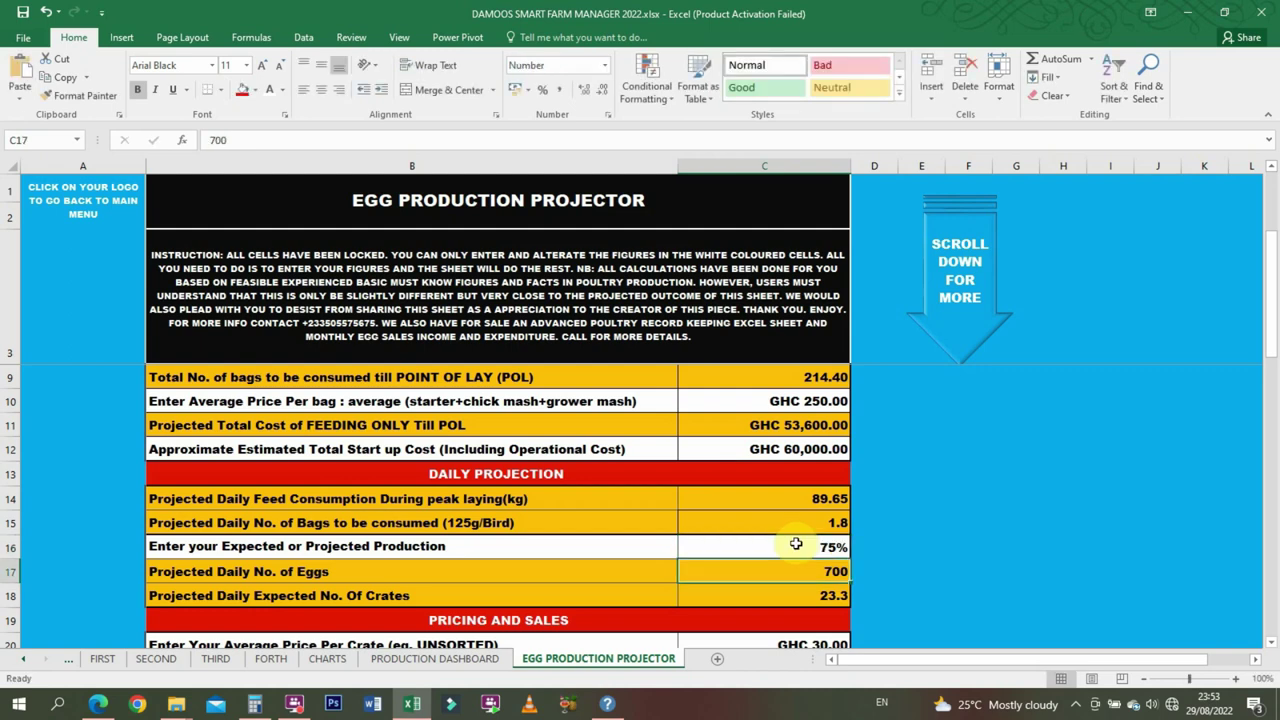
- Set the expected or projected production back to 80%
click(795, 543)
text(800)
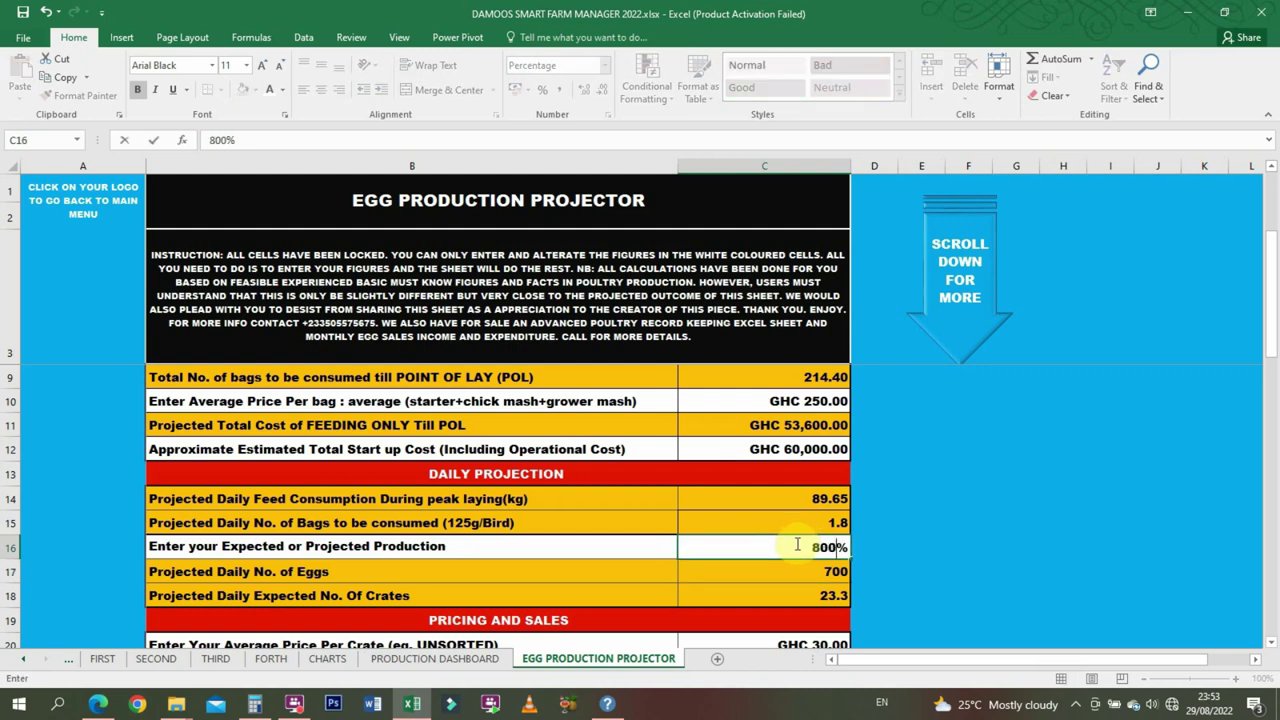
key(Return)
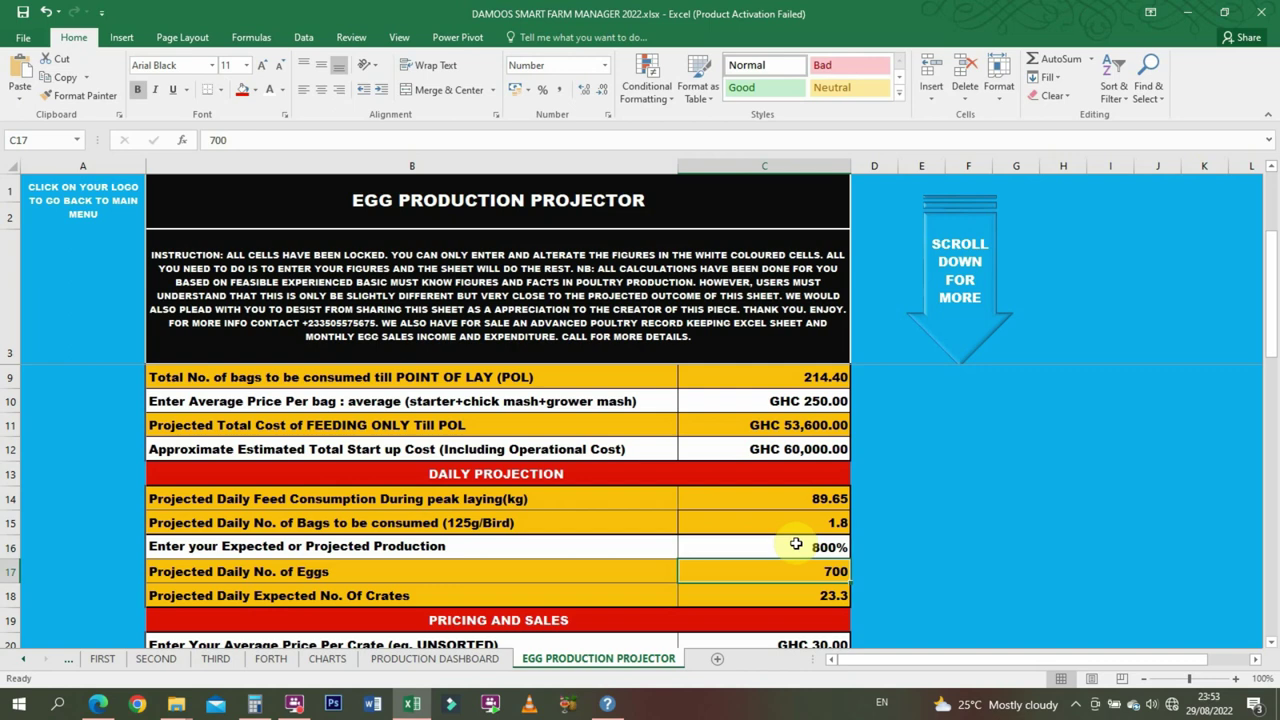
click(795, 543)
text(80)
key(Return)
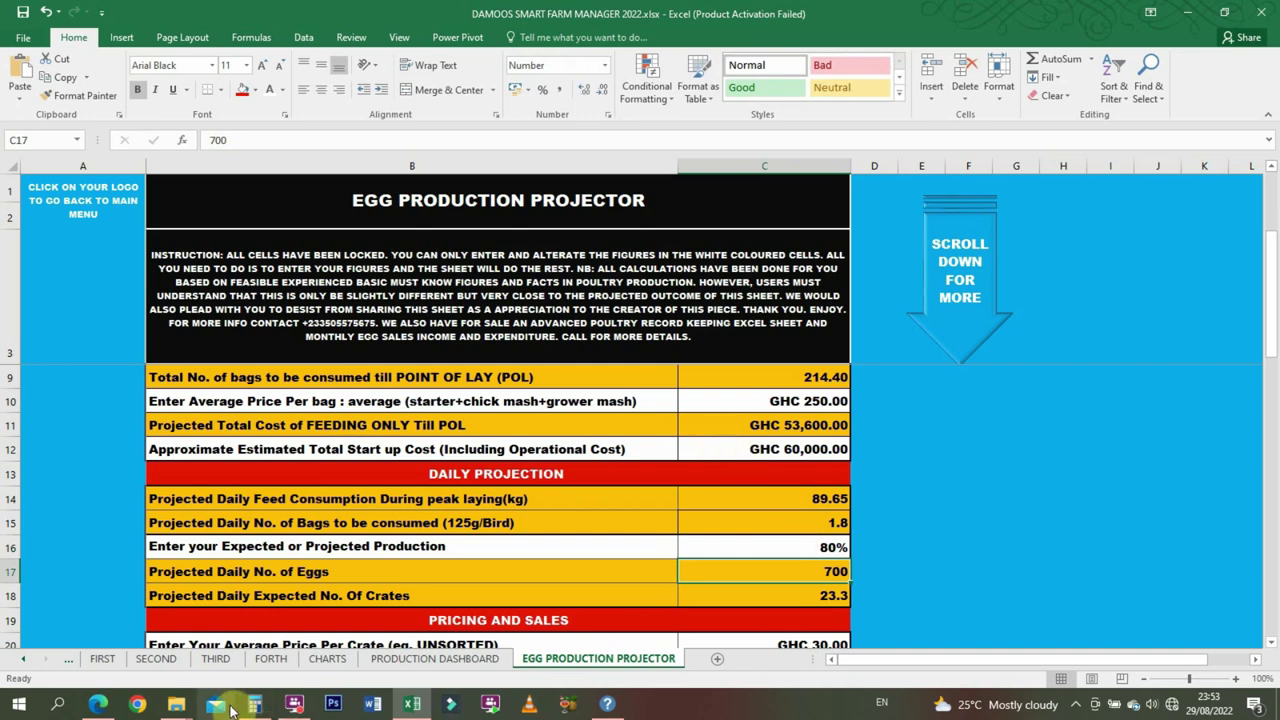
click(290, 705)
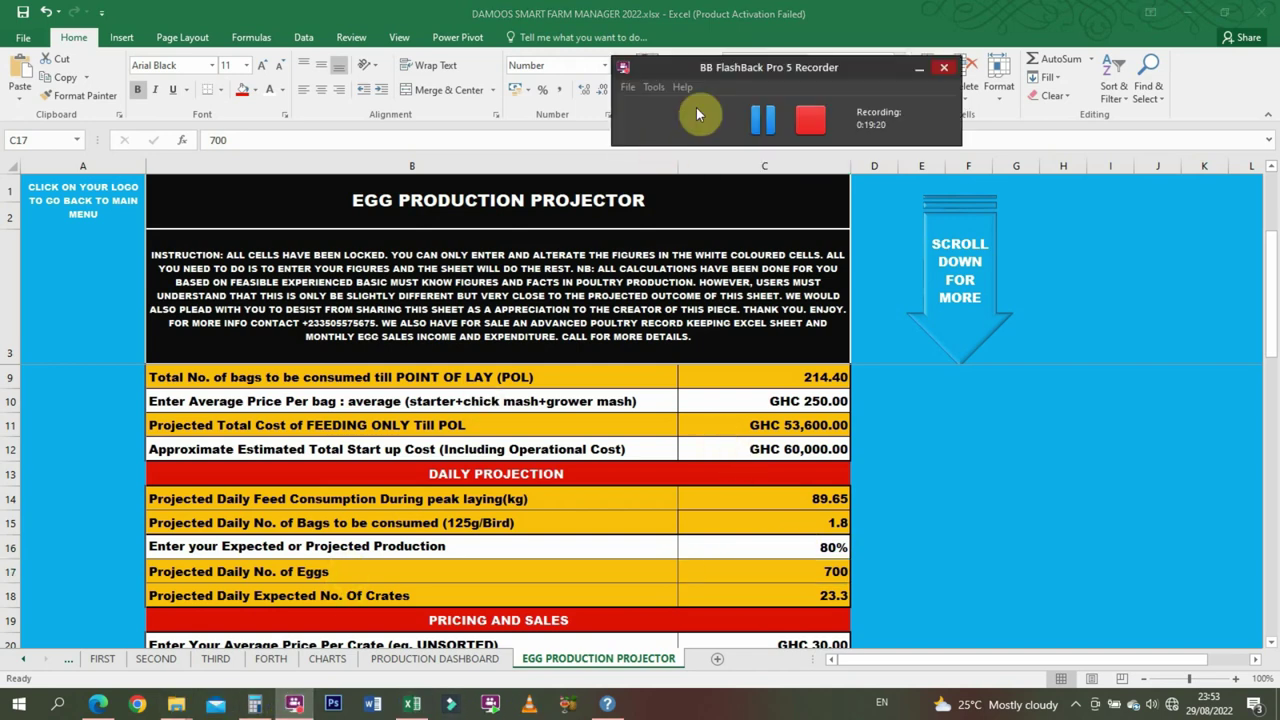
click(762, 118)
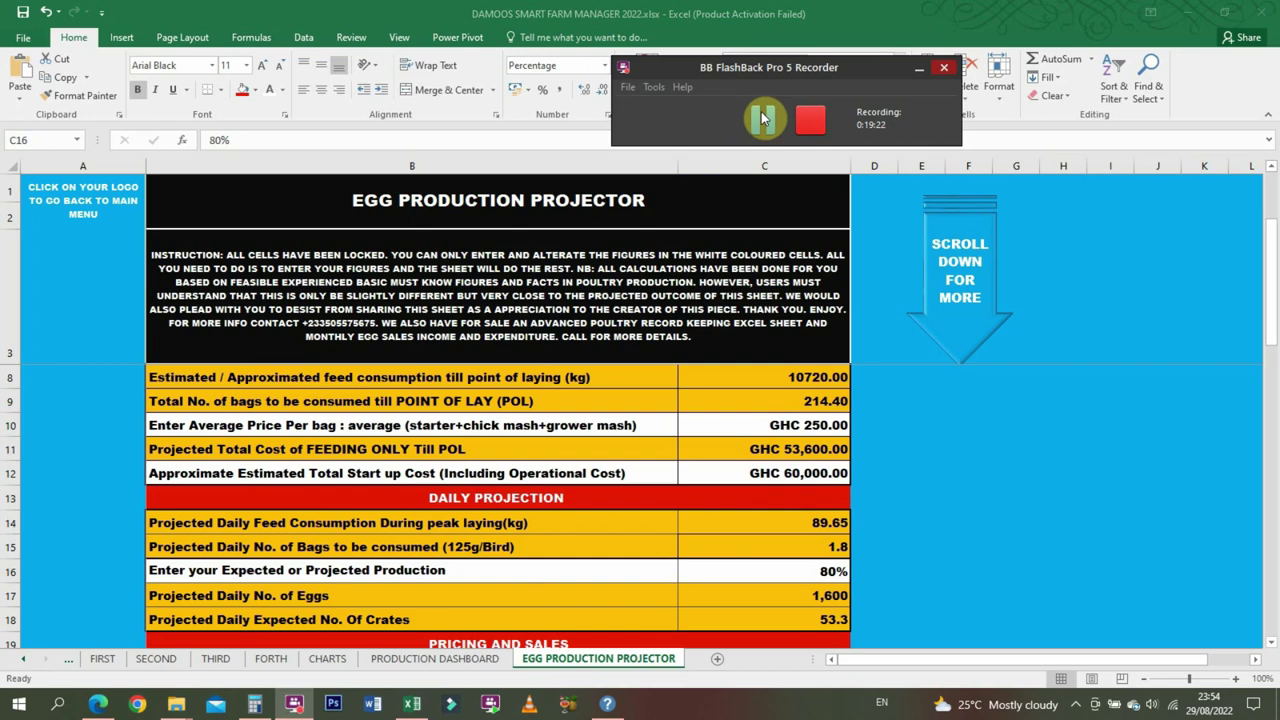
- Set the expected or projected production in the daily projection to 75%
click(820, 570)
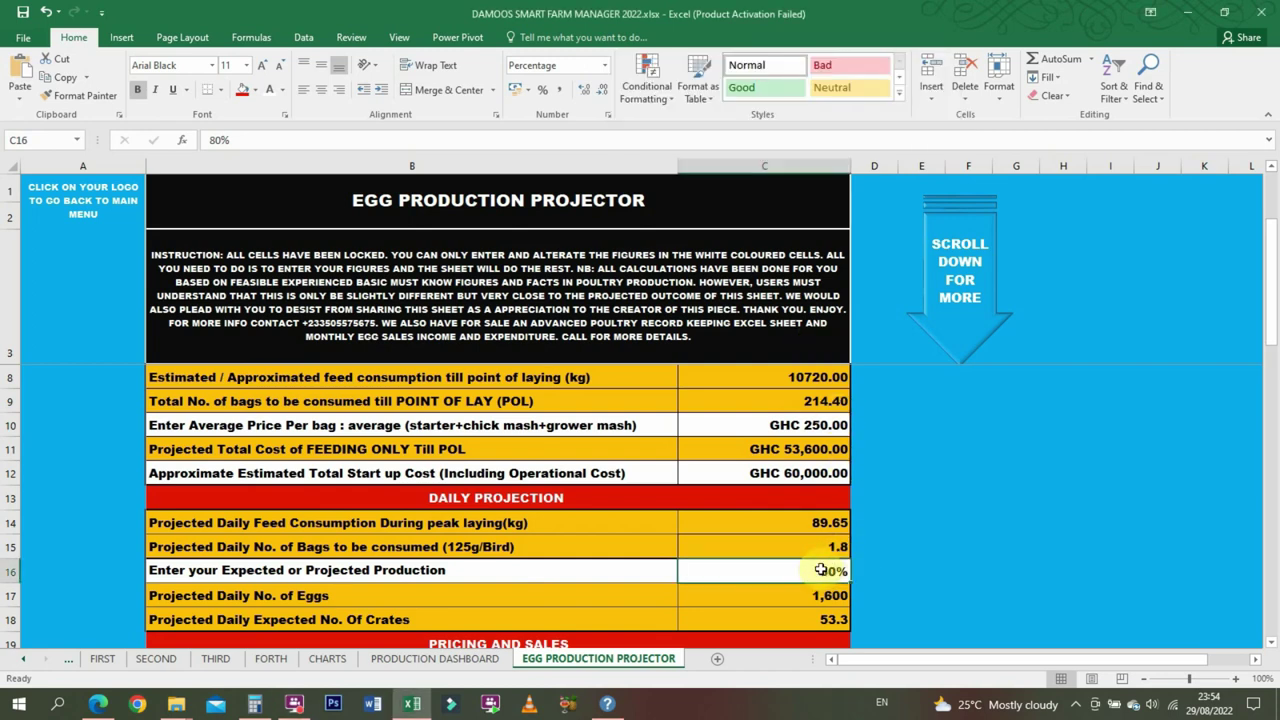
click(912, 552)
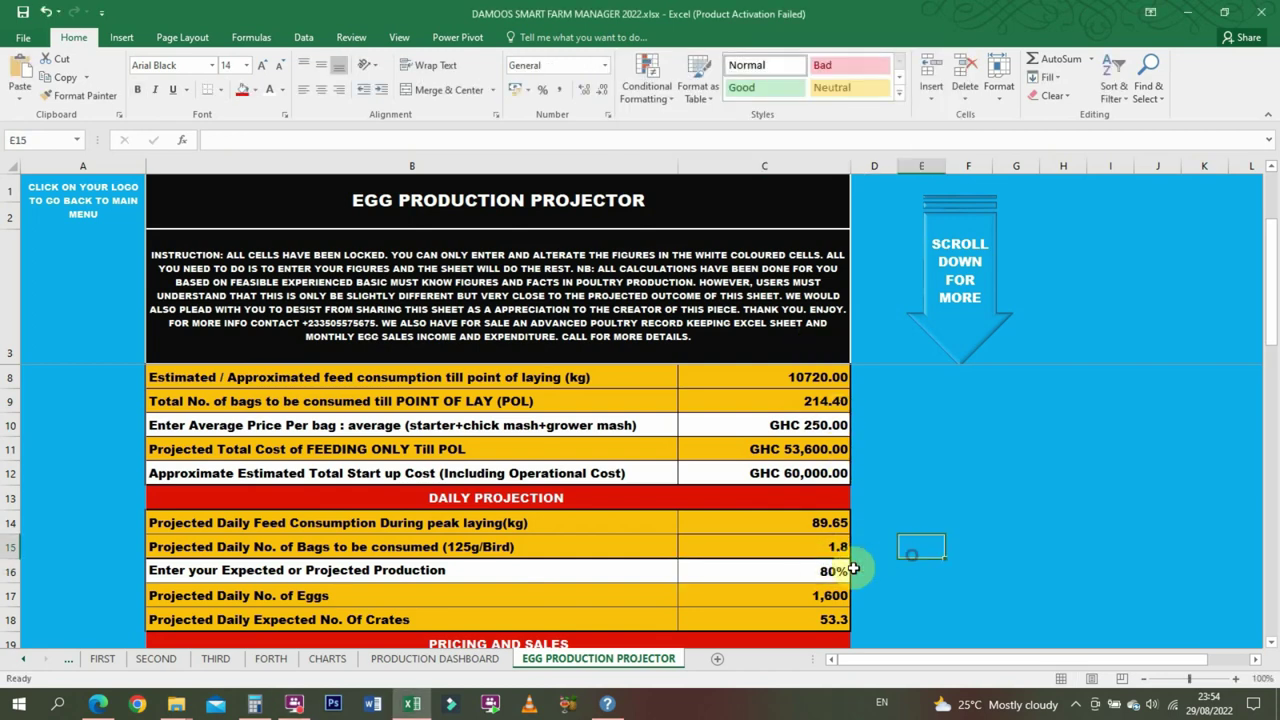
click(845, 571)
text(75)
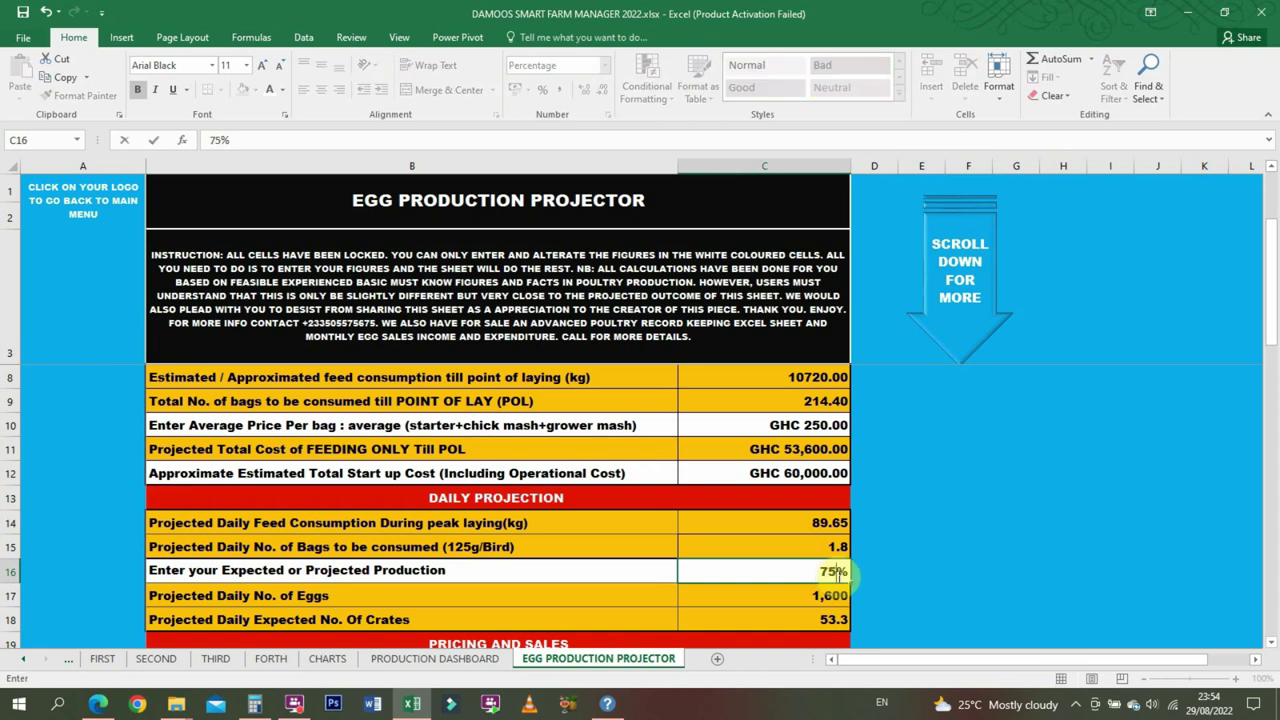
key(Return)
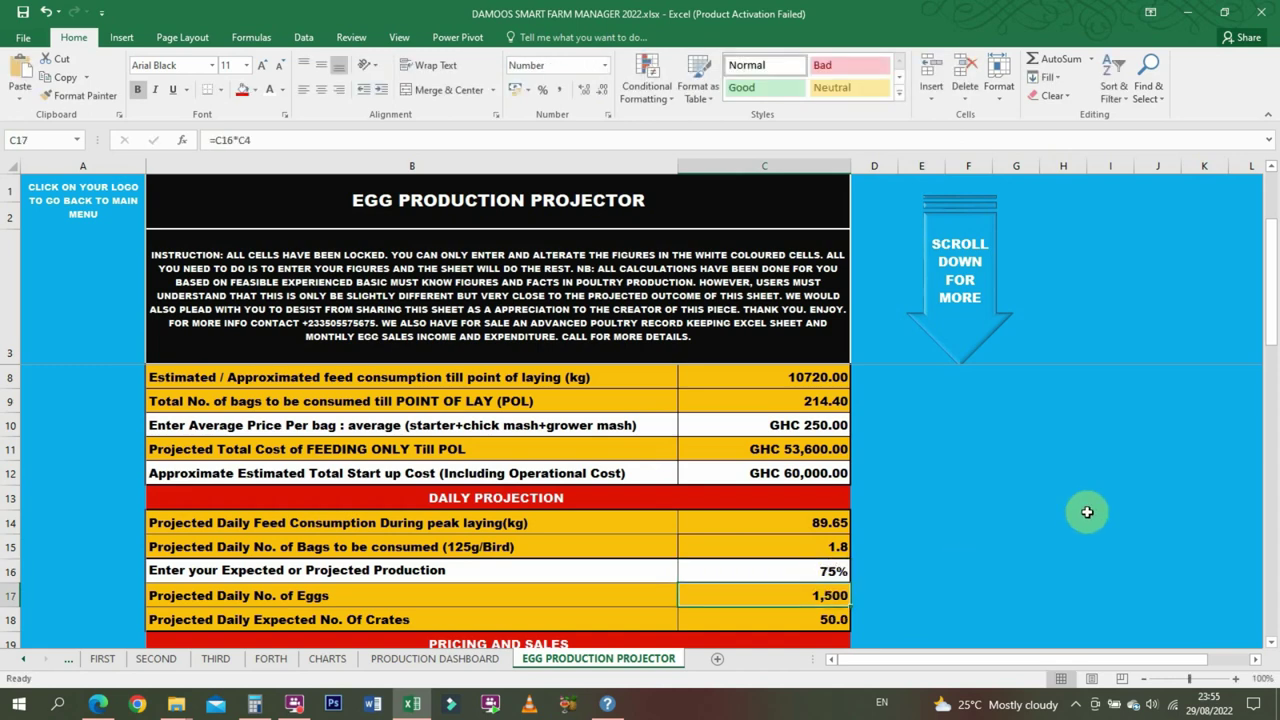
- Set the average price per crate of unsorted eggs to GHC 26.00 in the pricing and sales section
drag(1270, 277, 1268, 338)
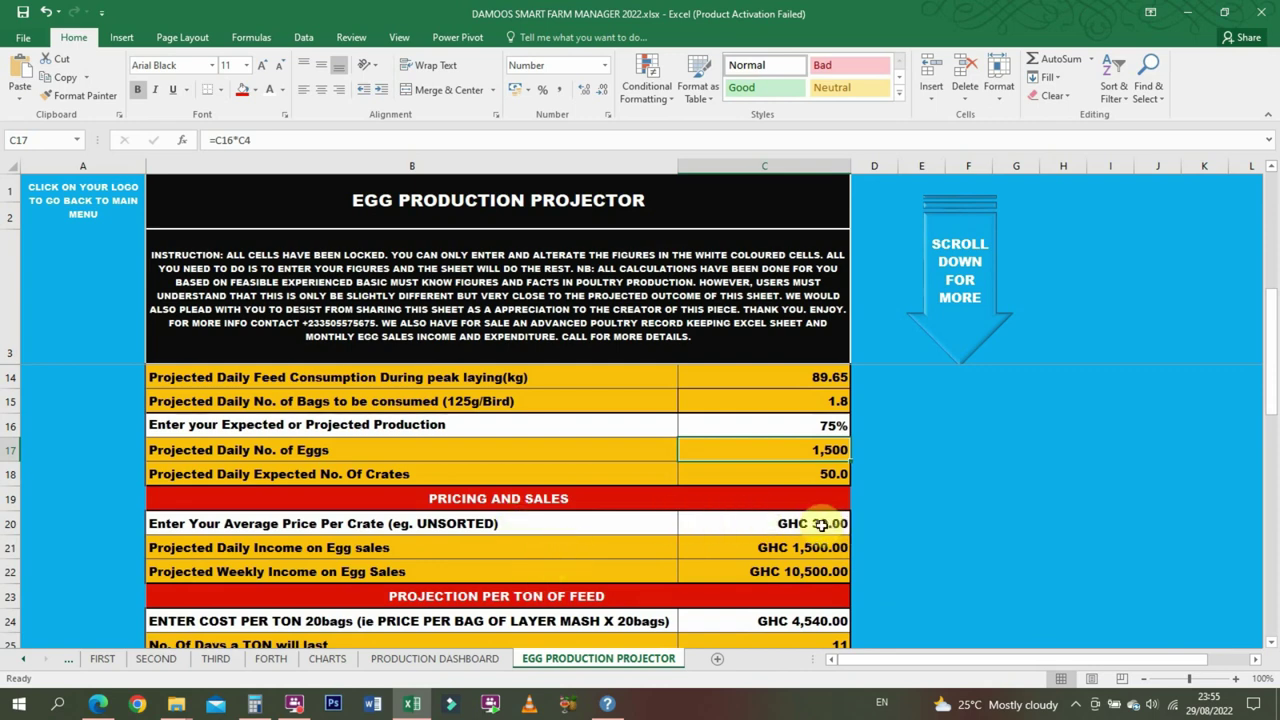
key(Down)
key(Down)
key(Down)
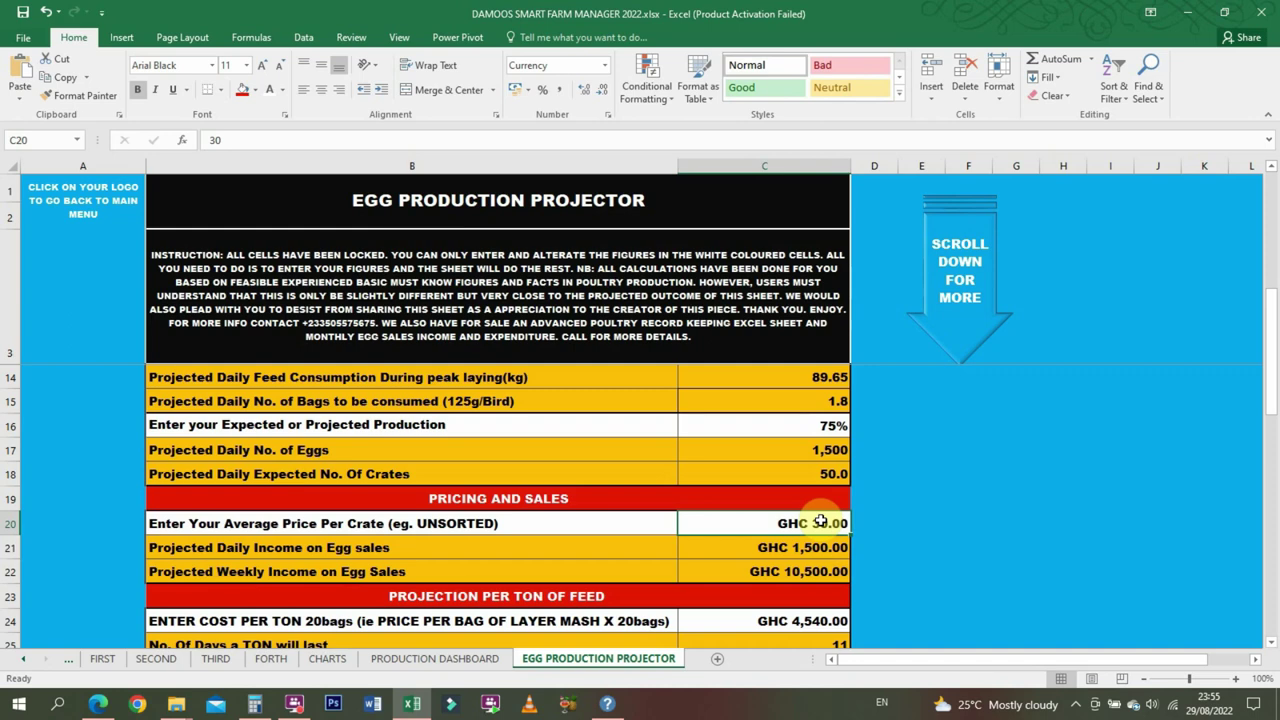
text(26)
key(Return)
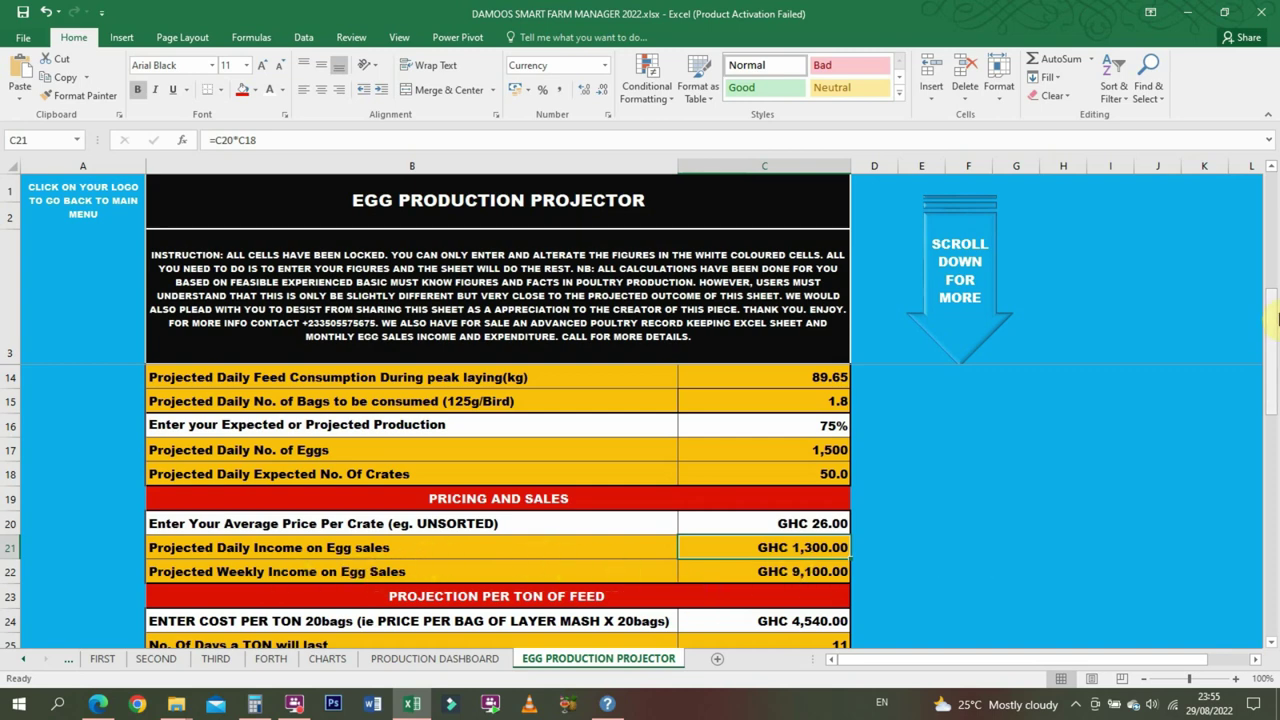
- Insert "OF FEED" after "COST" in the cost-per-ton label so it begins "ENTER COST OF FEED PER TON 20bags"
drag(1275, 318, 1275, 380)
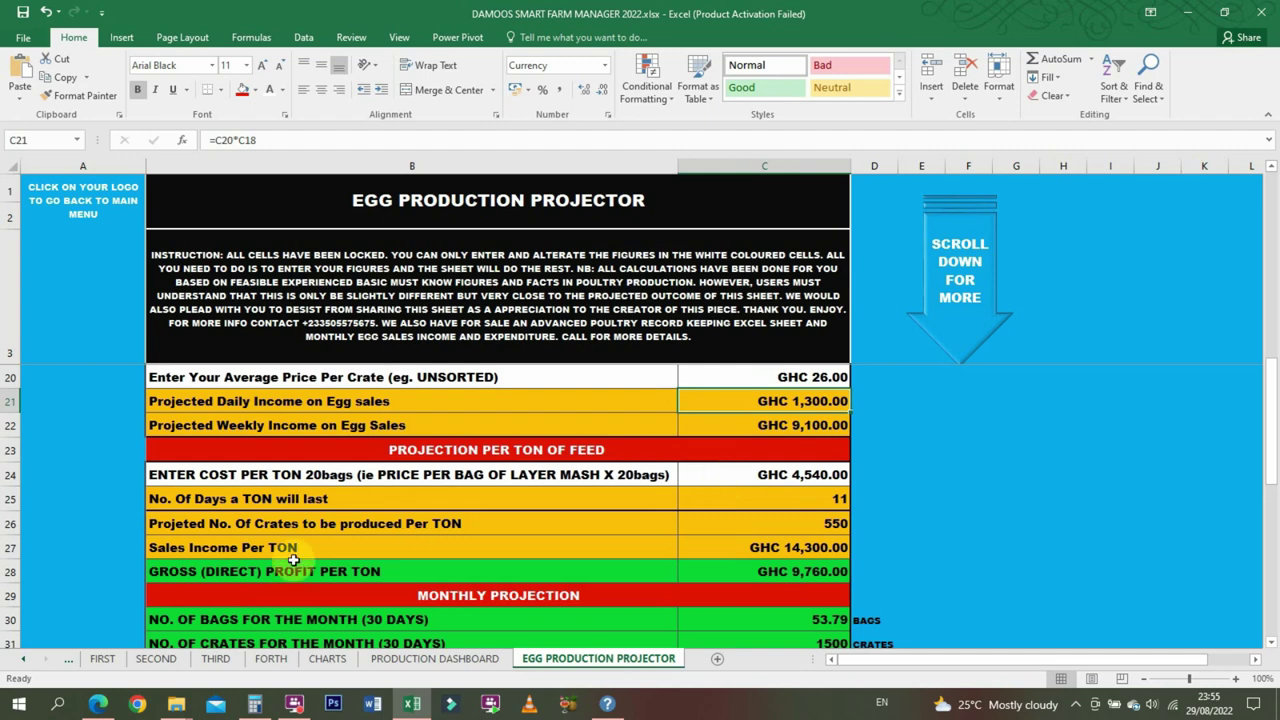
double_click(240, 475)
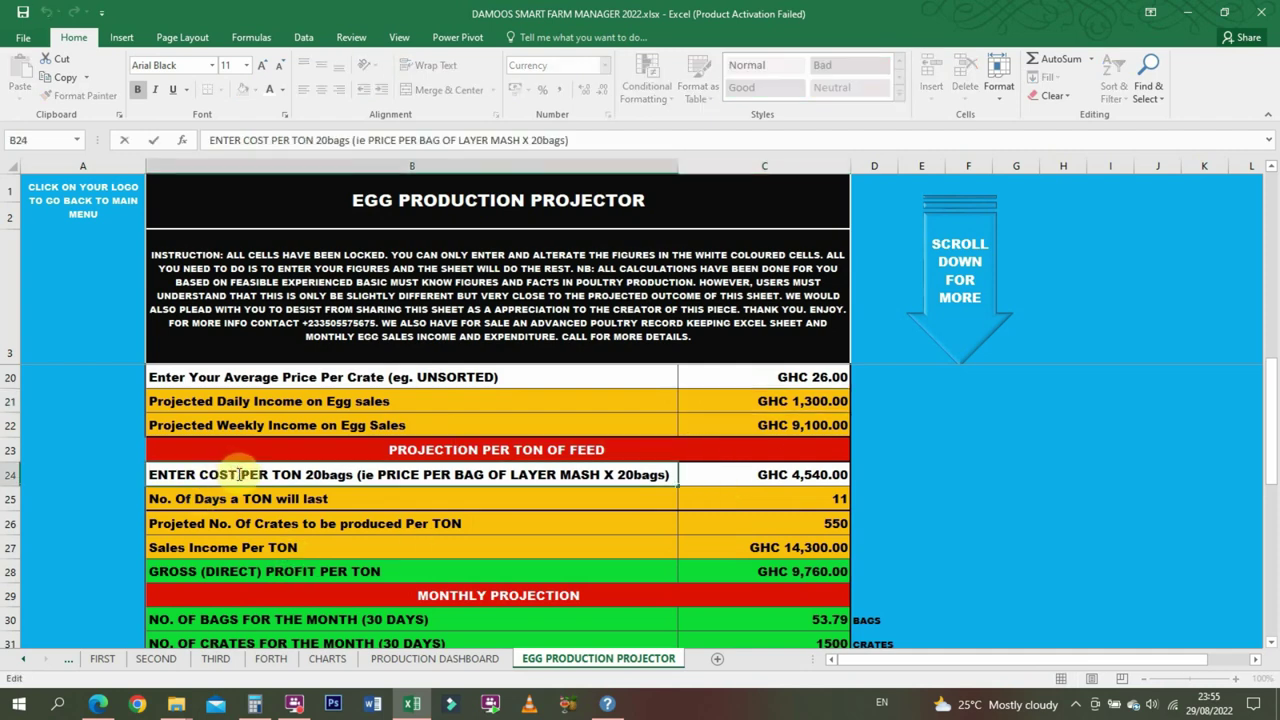
text(I)
key(BackSpace)
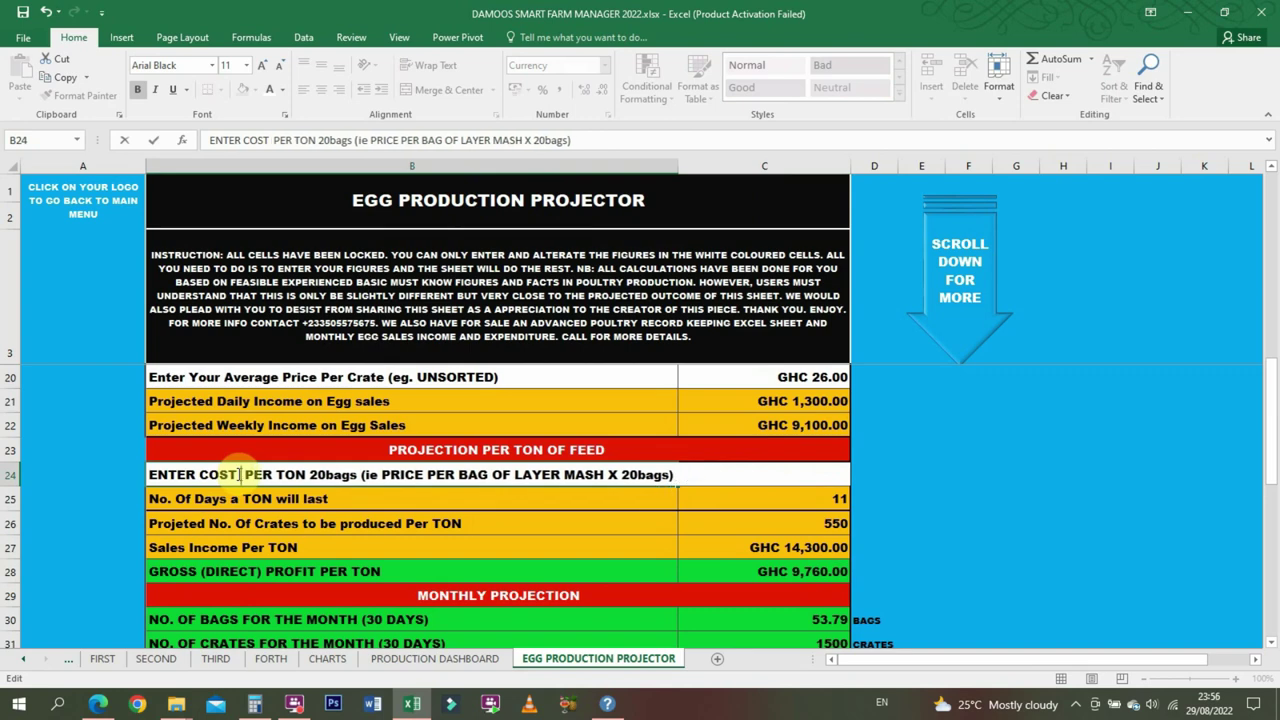
text(OF FEED)
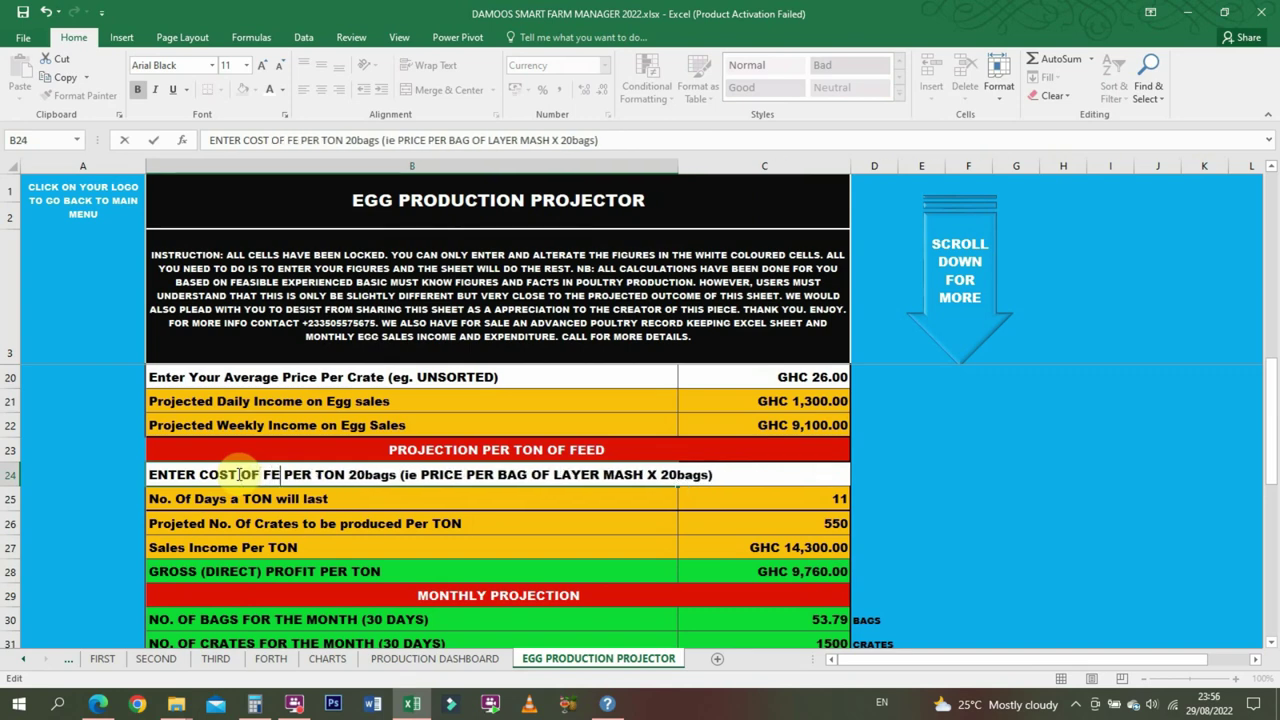
key(Return)
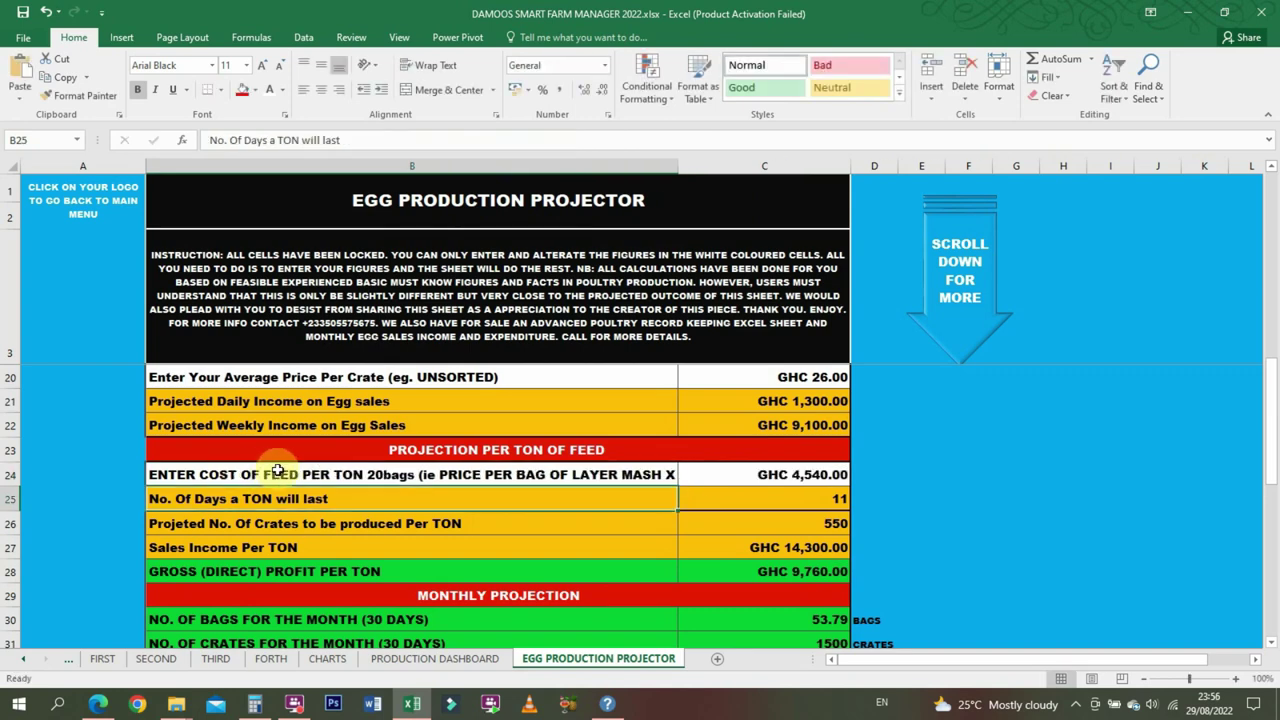
click(470, 475)
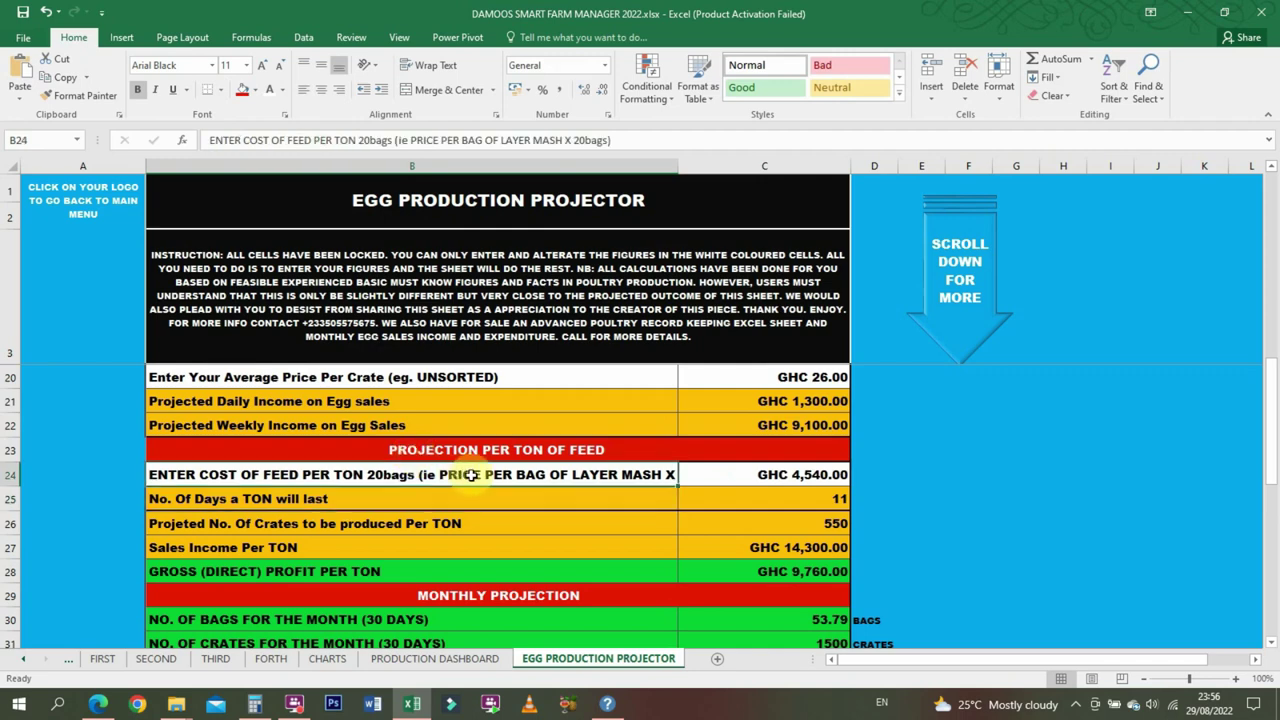
- Set the cost of feed per ton of 20 bags to GHC 4,520.00
click(735, 474)
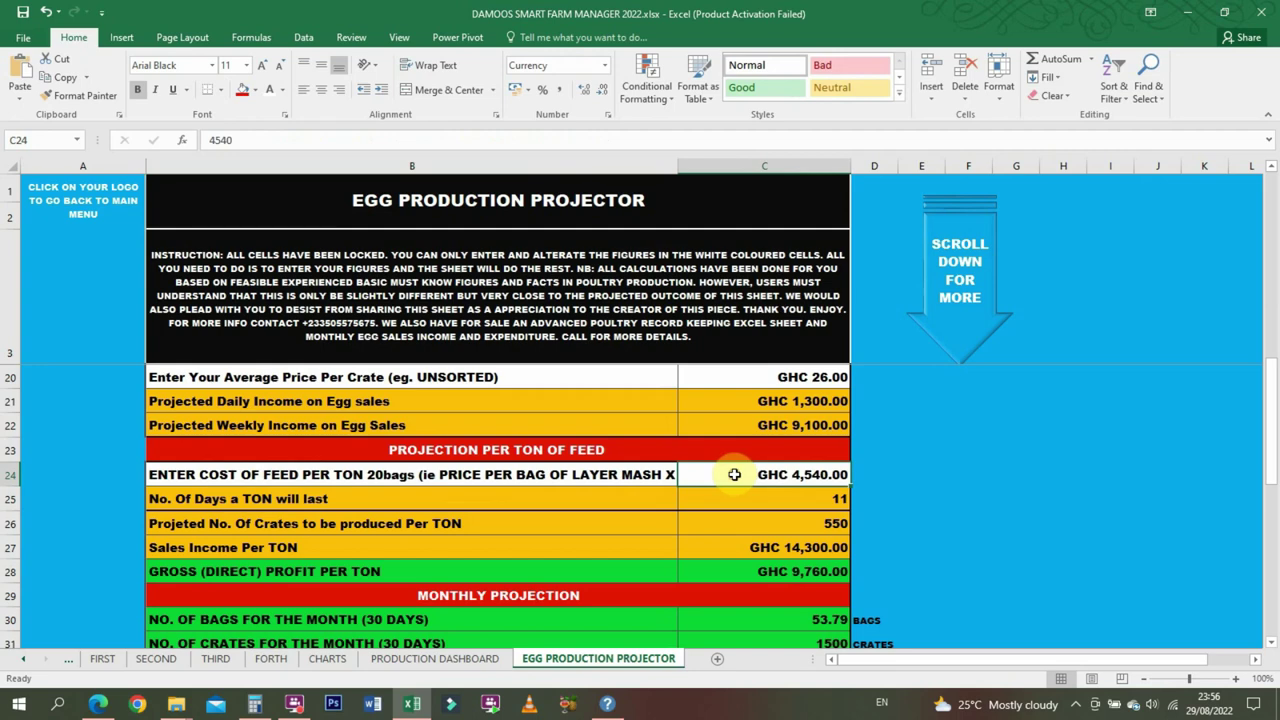
text(45)
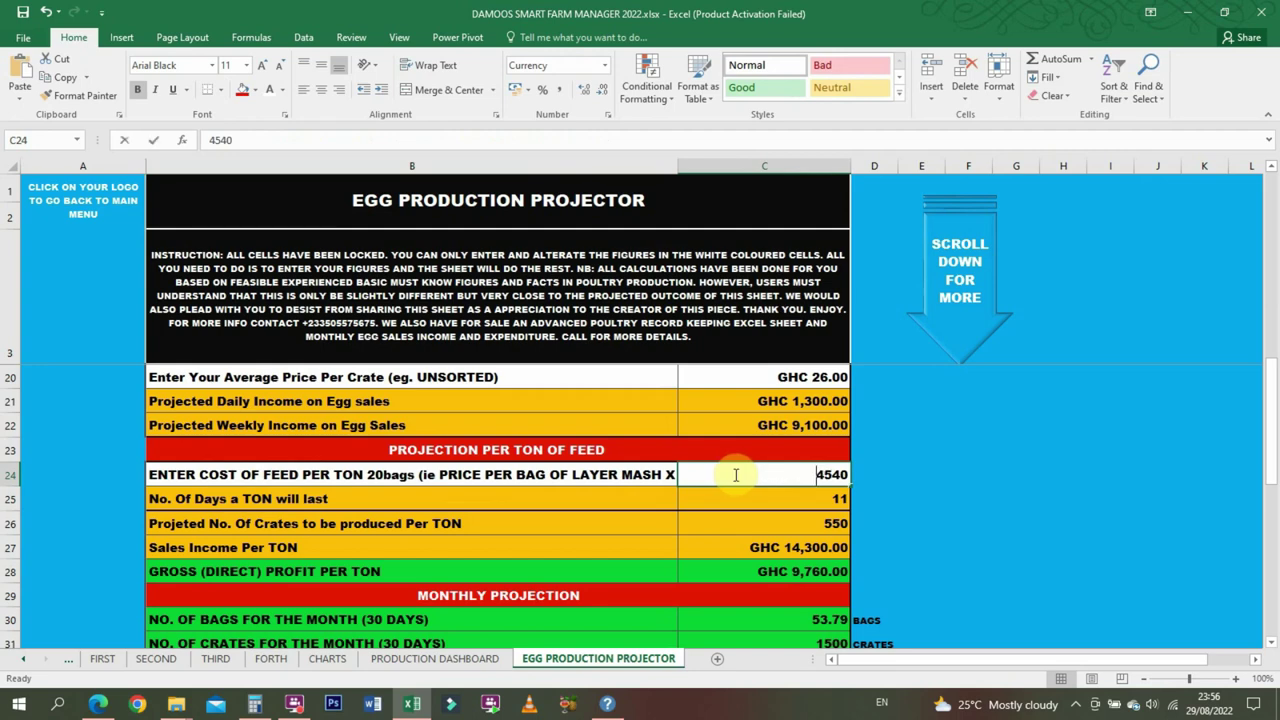
text(20)
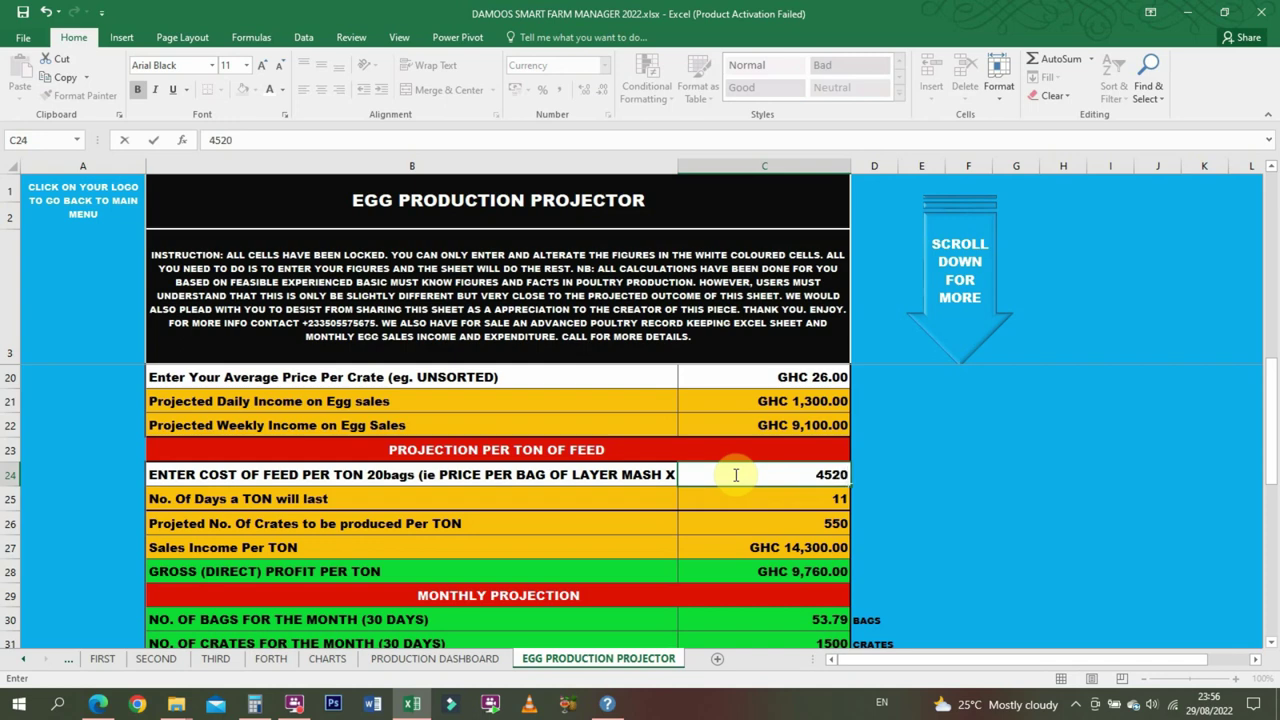
key(Return)
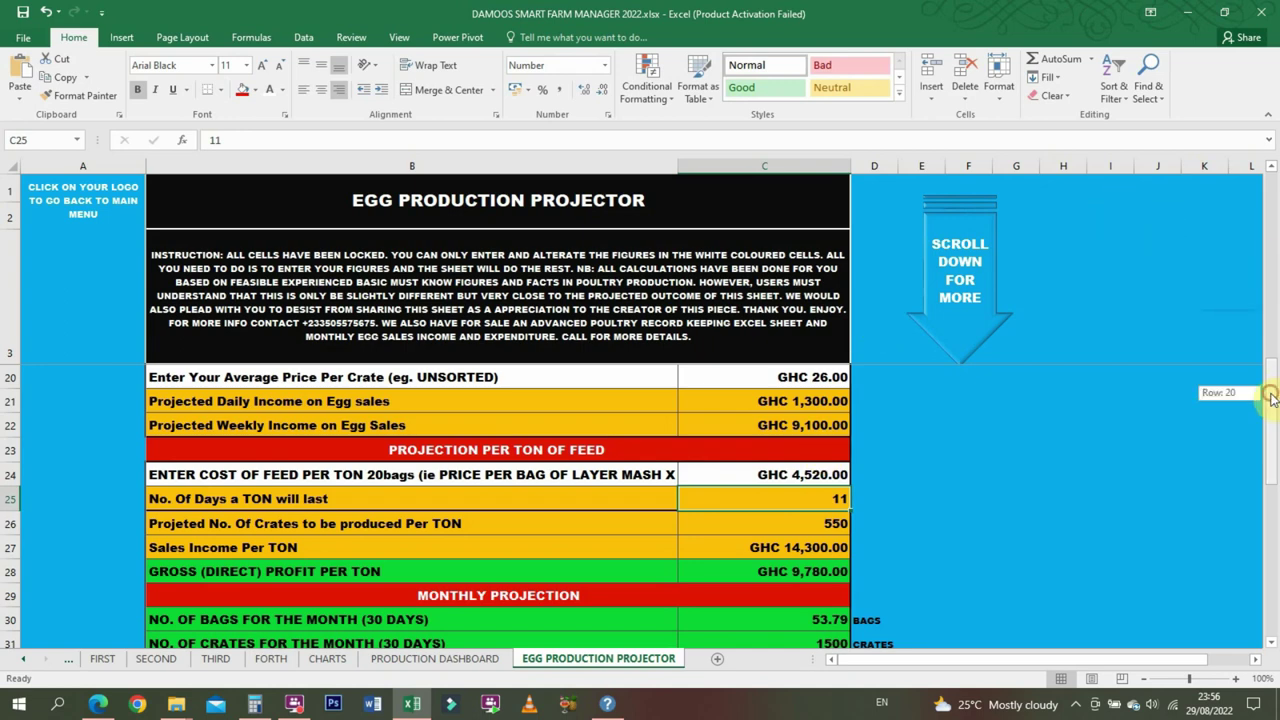
- Check the number of birds entered against the number of days a ton of feed will last
drag(1275, 390, 1275, 205)
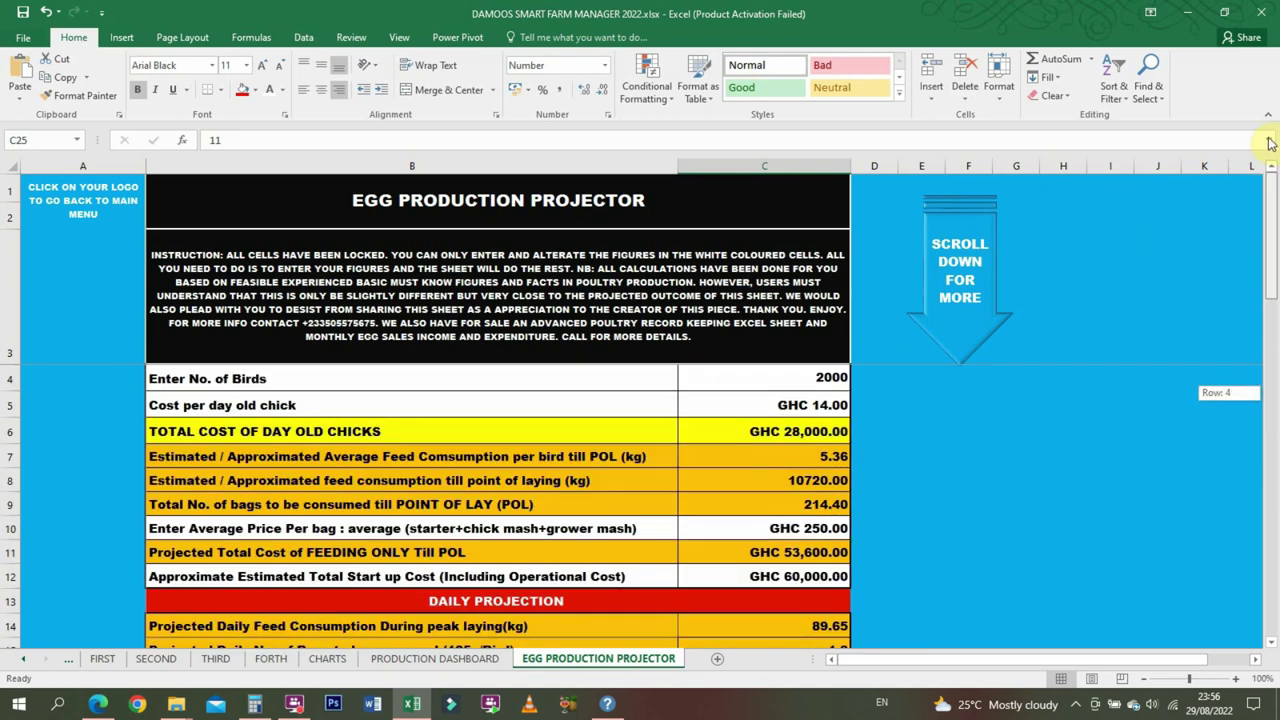
click(756, 376)
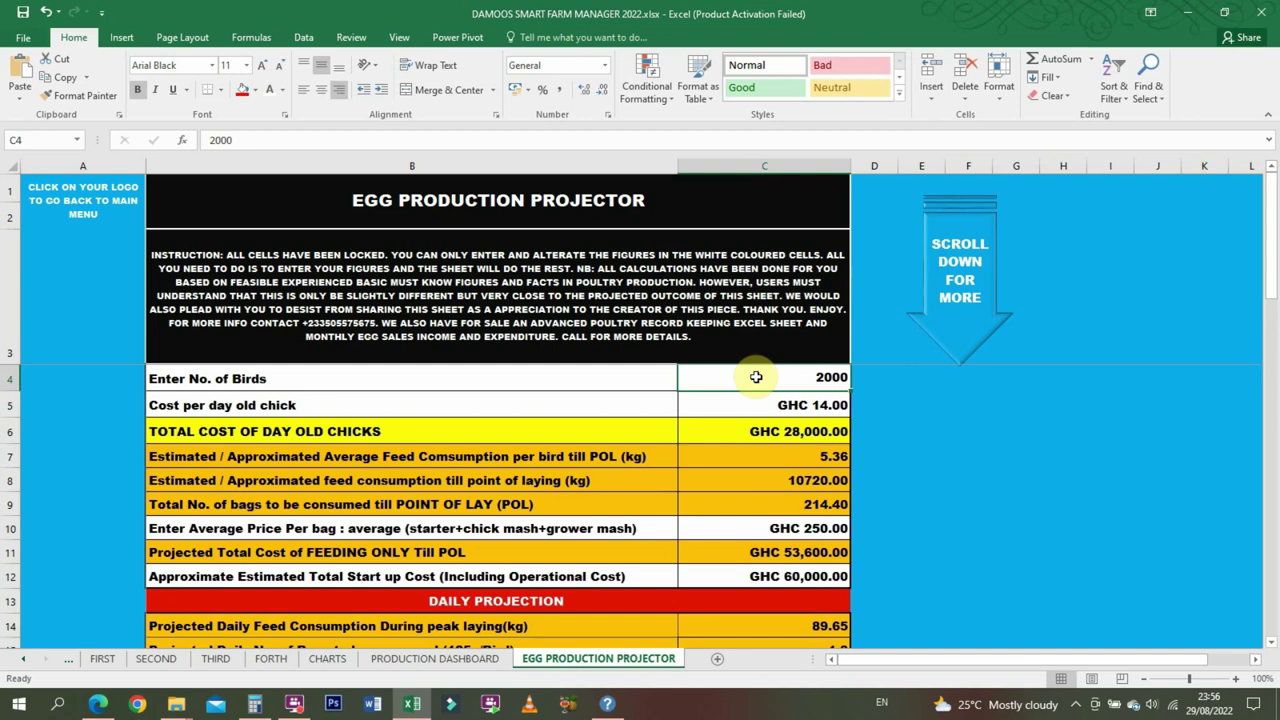
drag(1270, 282, 1257, 486)
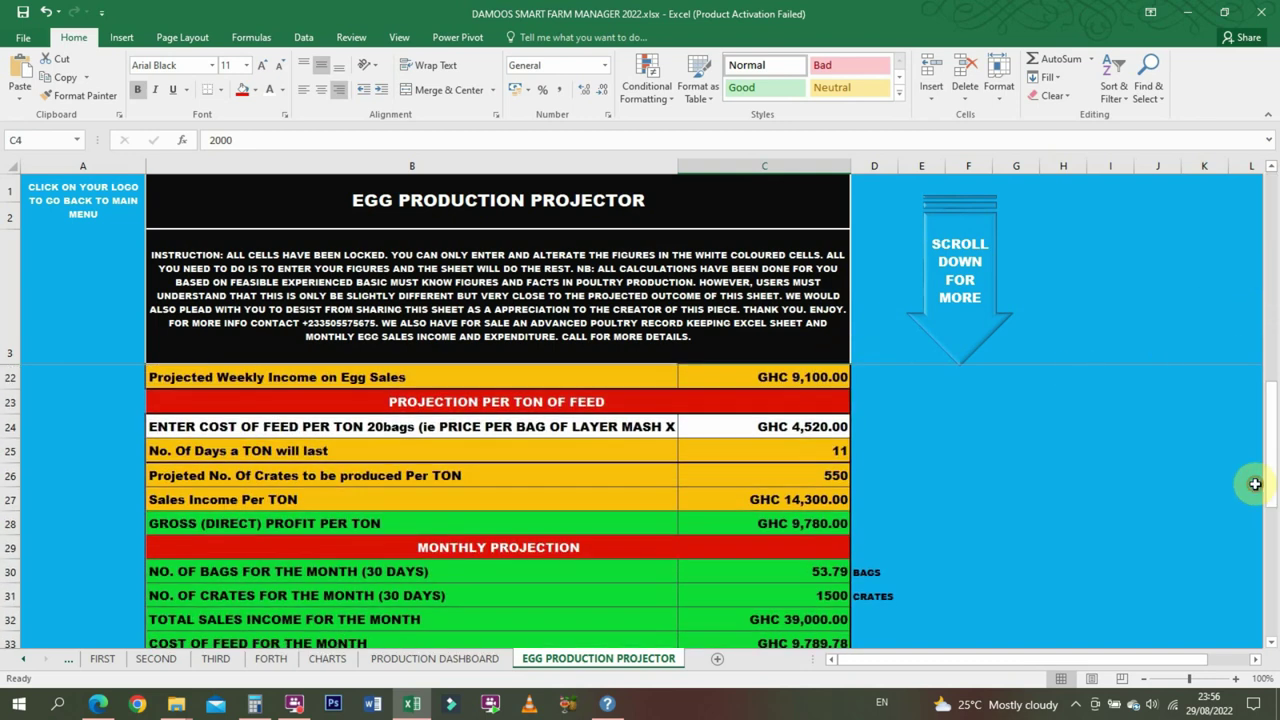
click(778, 450)
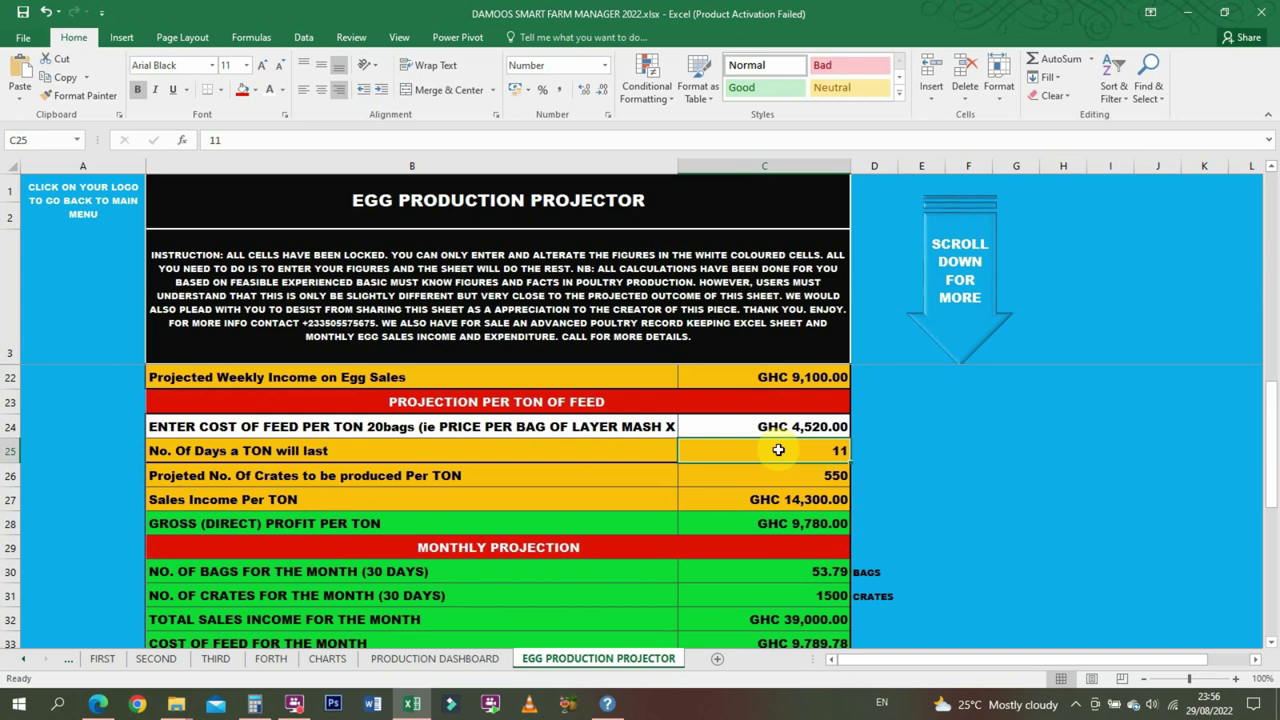
click(295, 705)
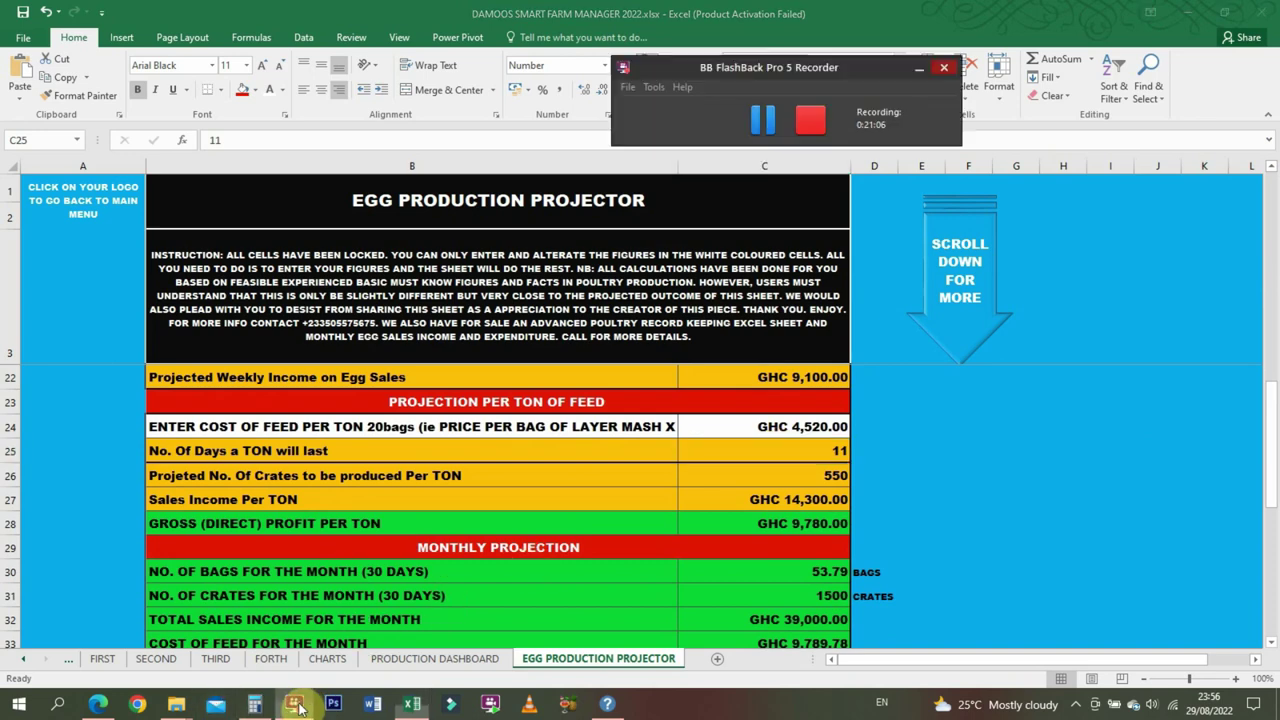
click(760, 128)
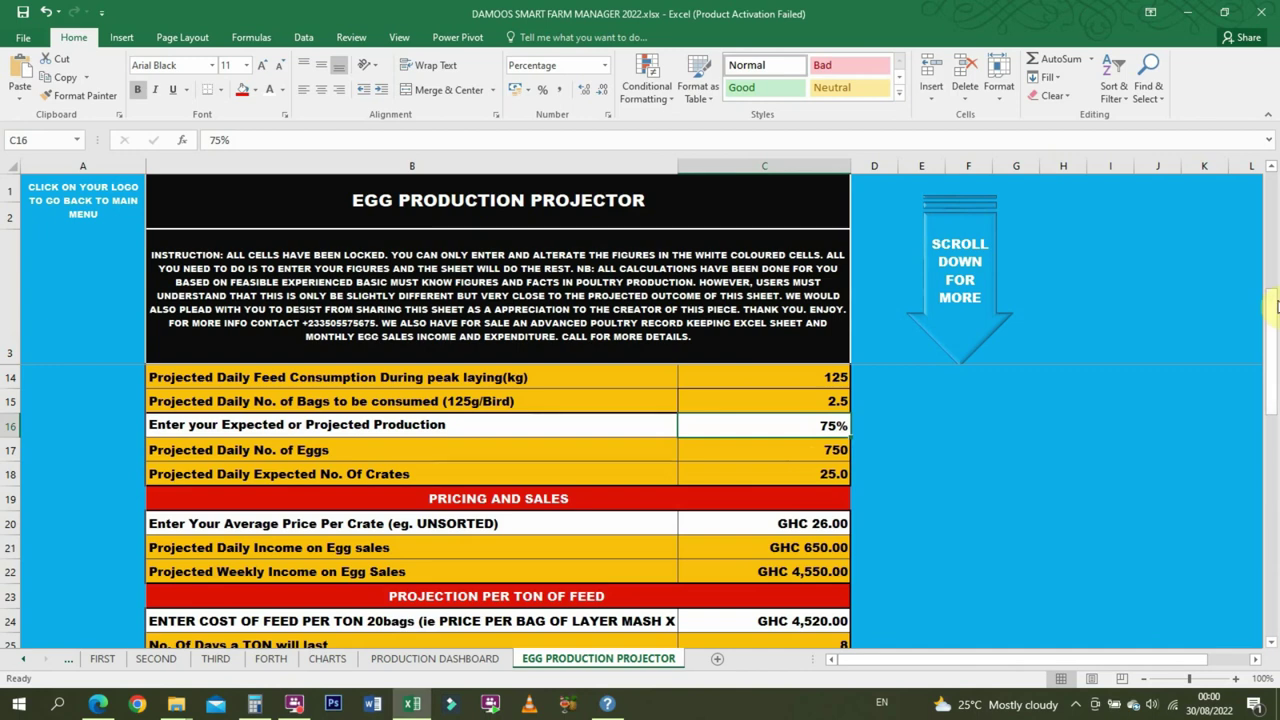
- Review the projection per ton of feed and inspect the projected number of crates per ton
drag(1275, 306, 1270, 392)
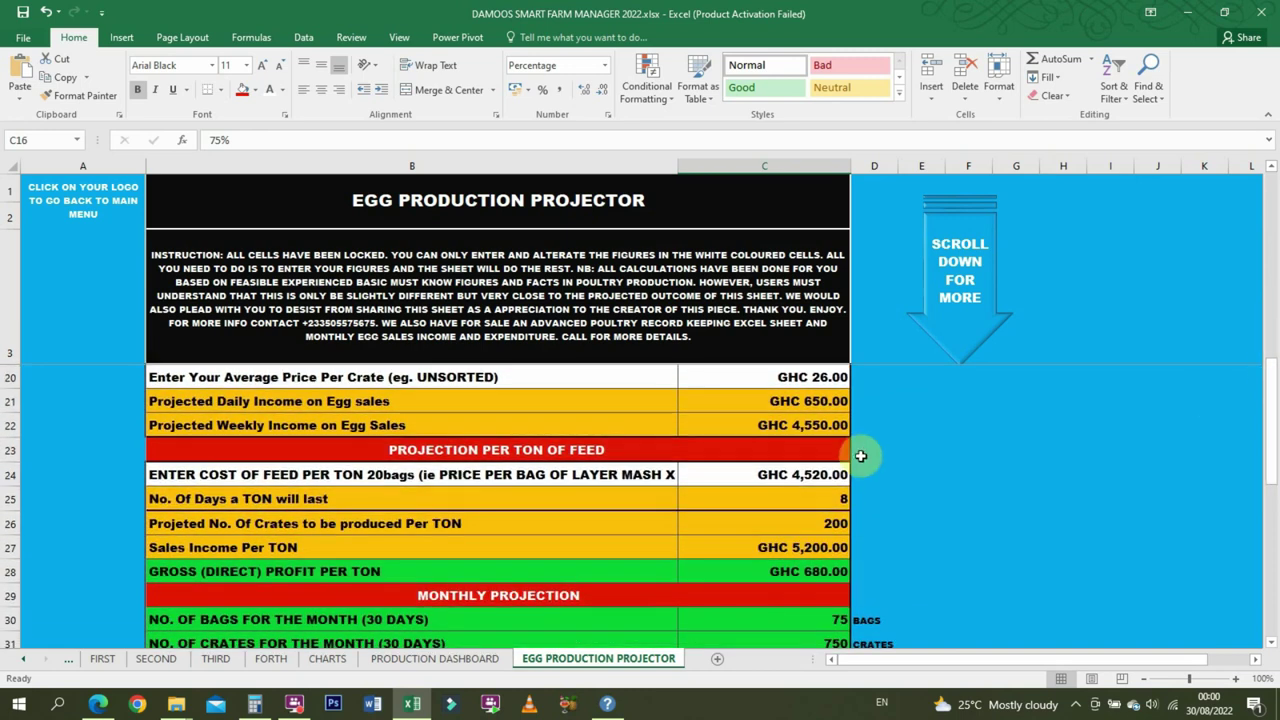
click(791, 519)
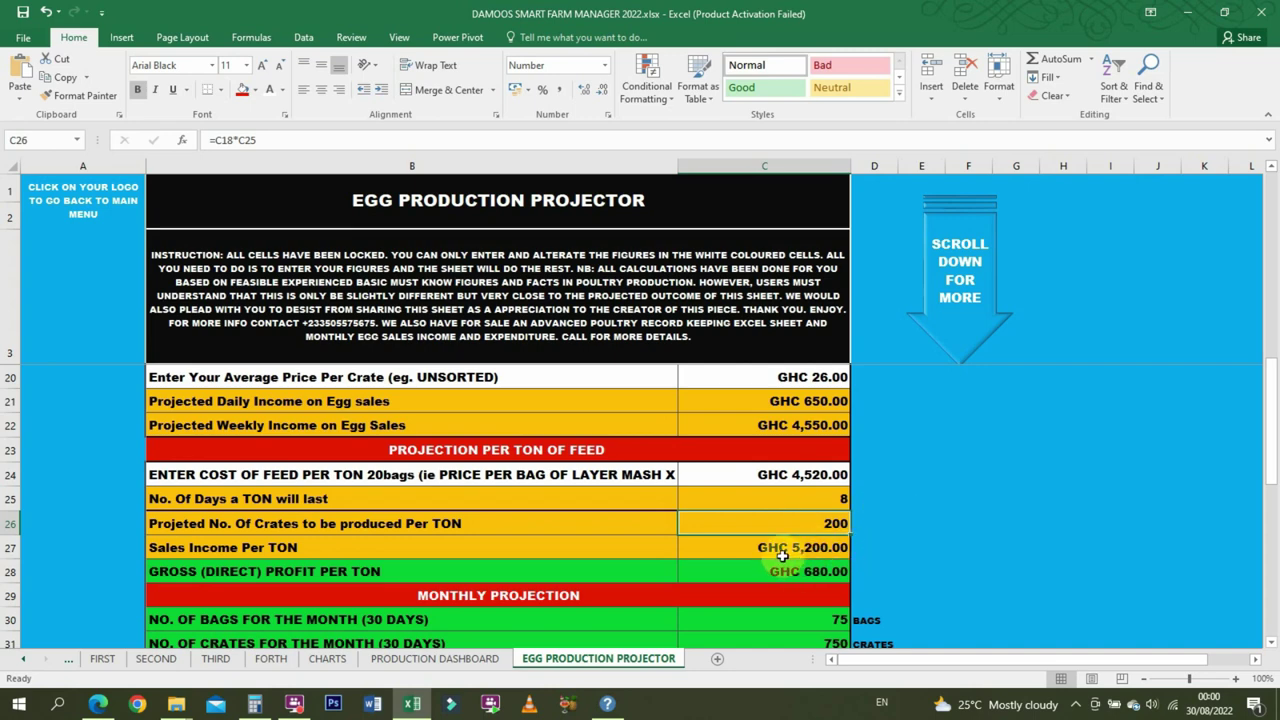
- Inspect the formulas behind the sales income per ton and the gross profit per ton
click(762, 545)
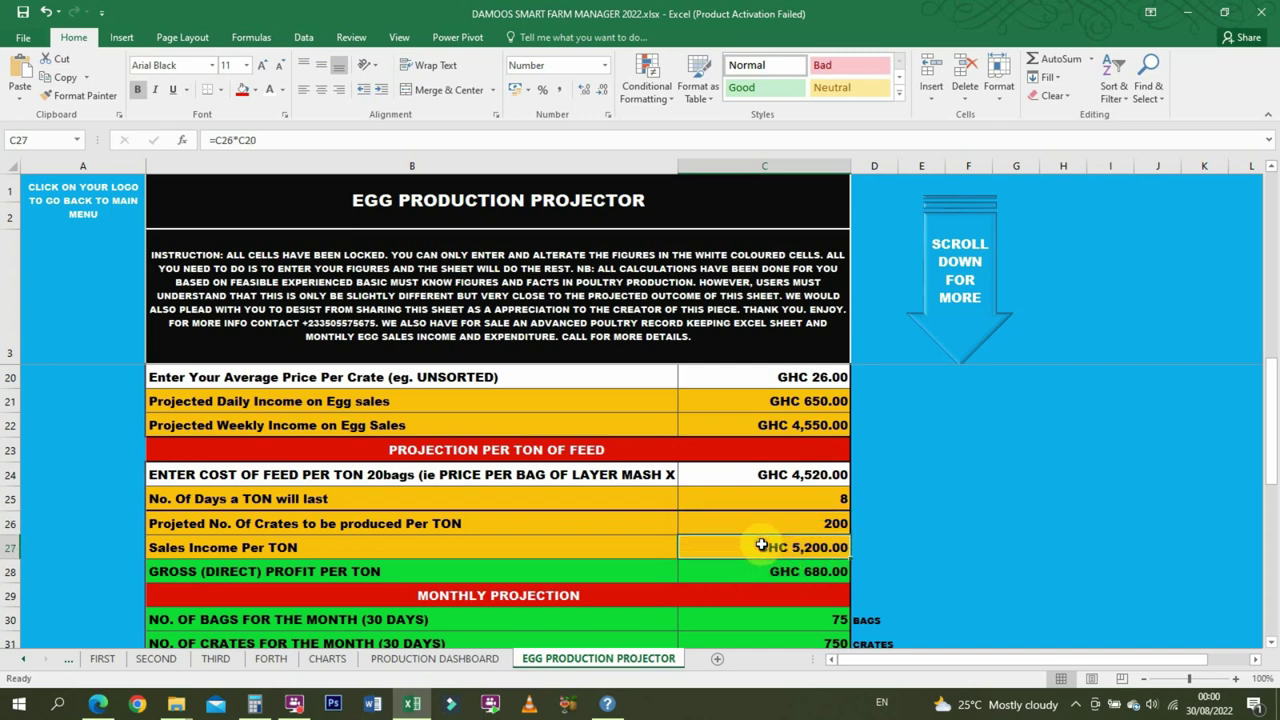
double_click(762, 545)
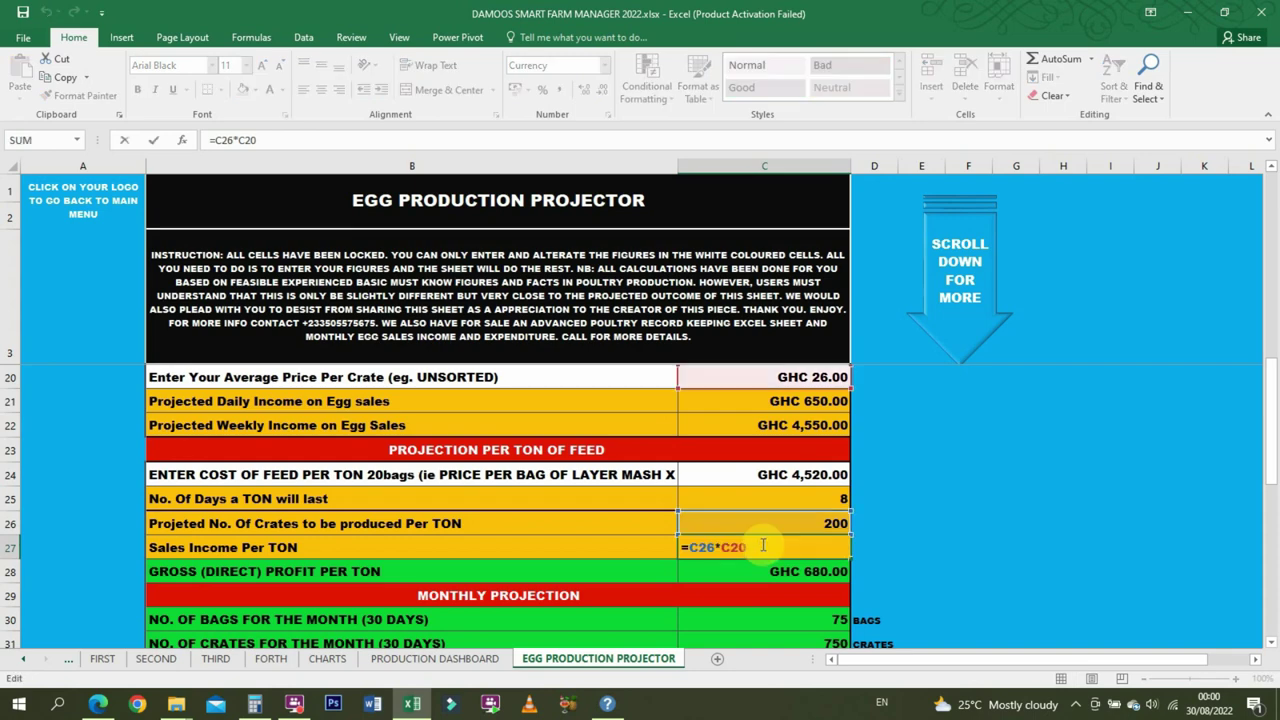
key(Return)
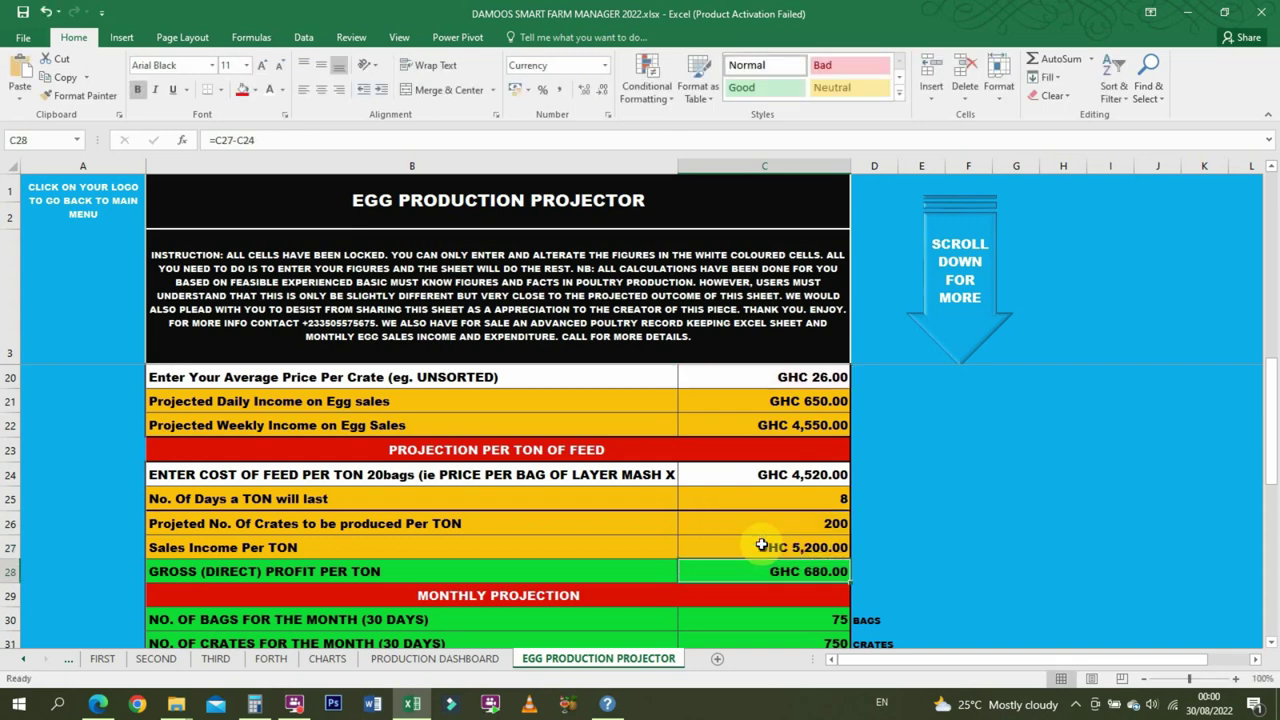
double_click(807, 572)
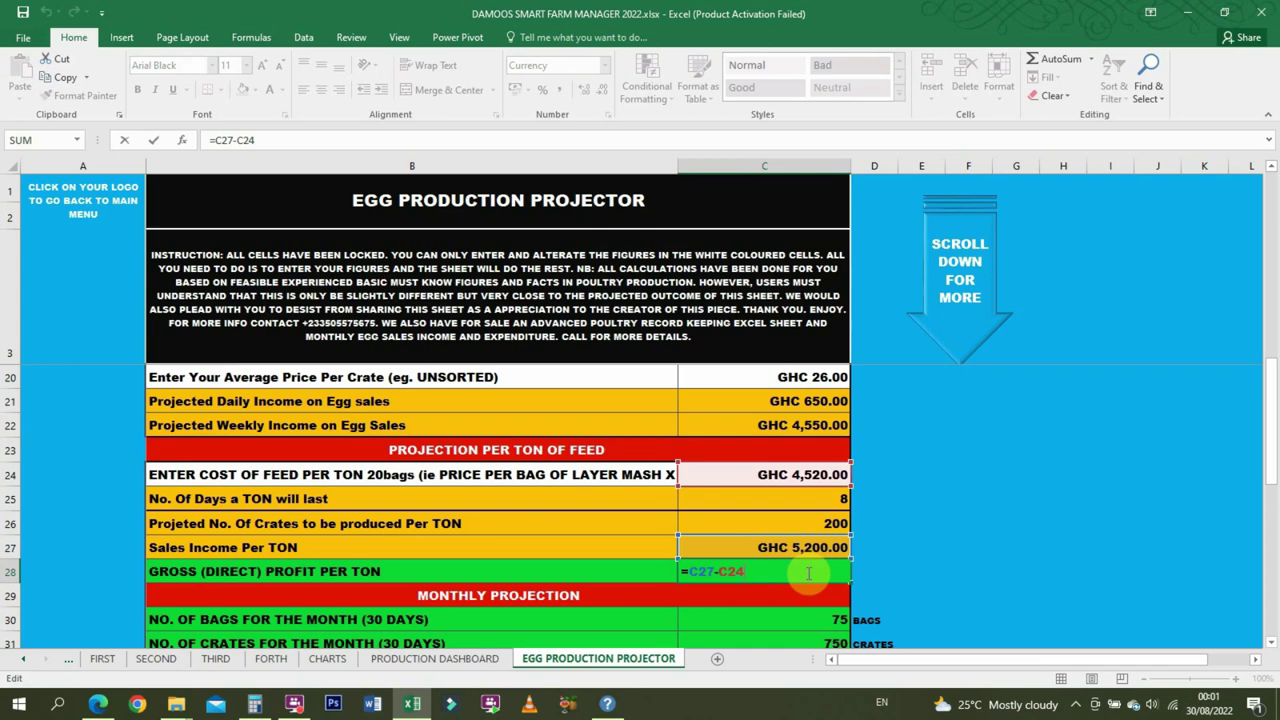
key(Return)
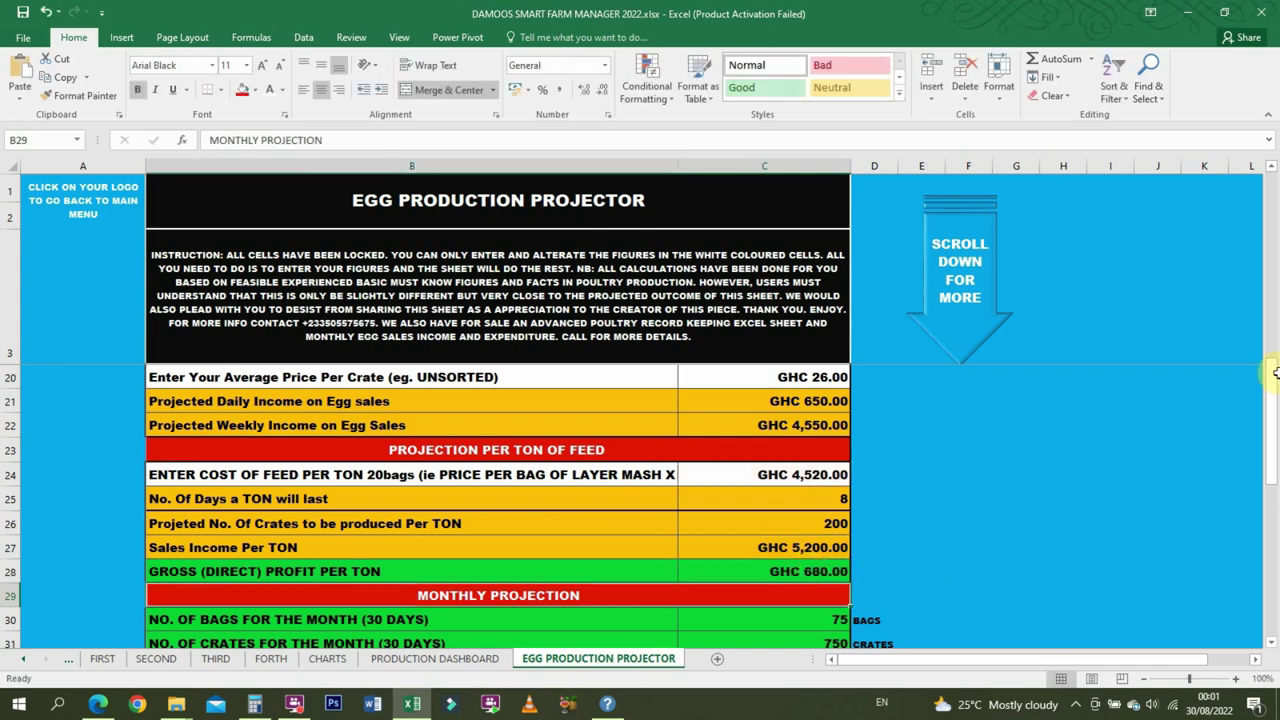
- Set the average price per crate of unsorted eggs to GHC 27.00
drag(1275, 375, 1260, 356)
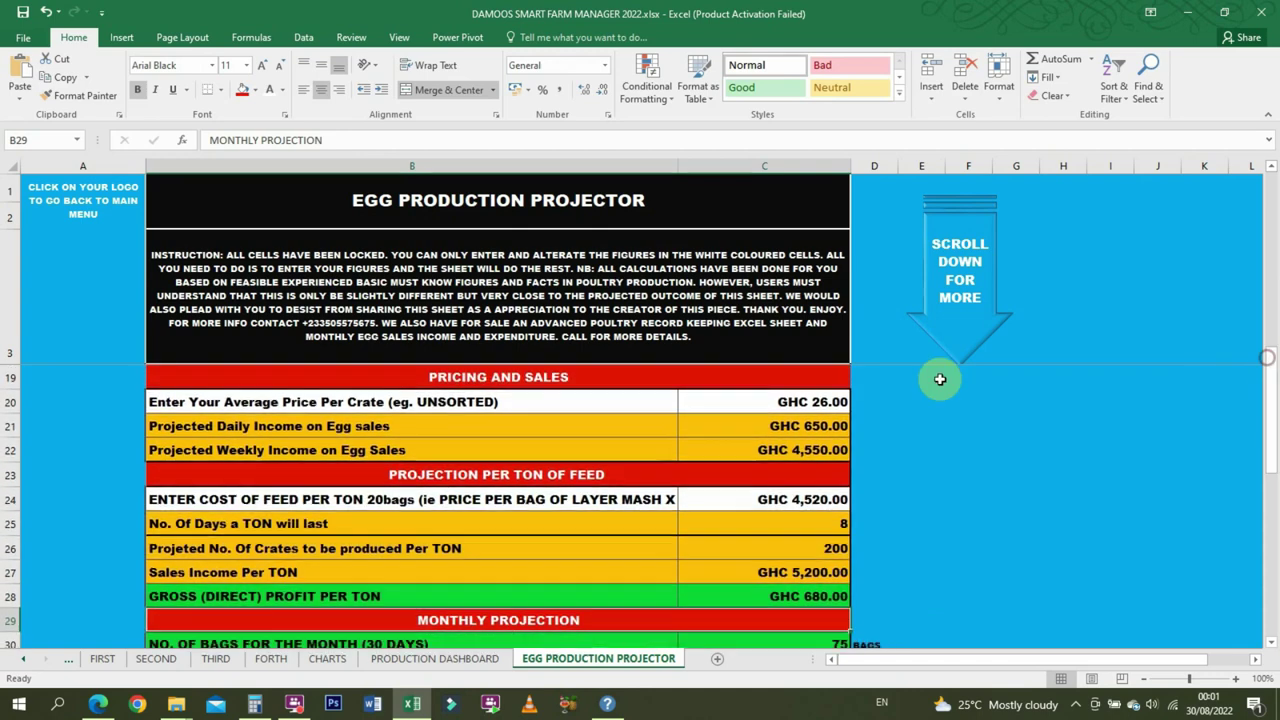
click(785, 401)
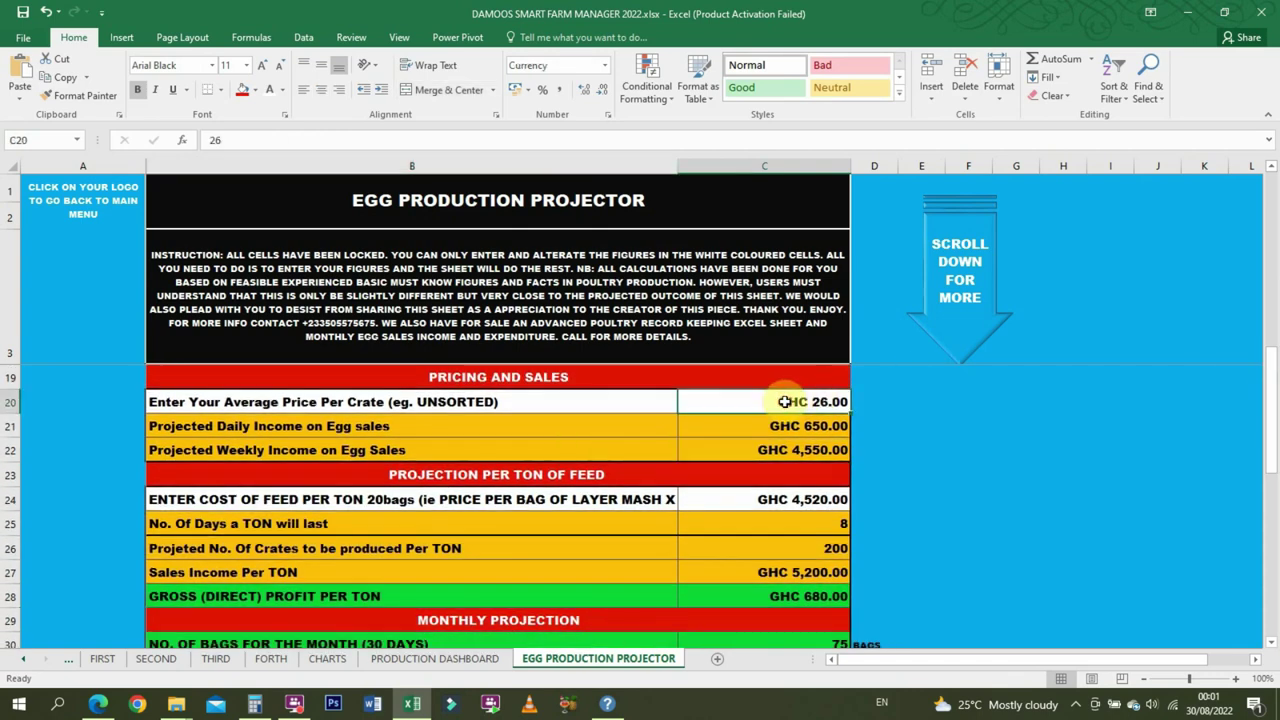
text(27)
key(Return)
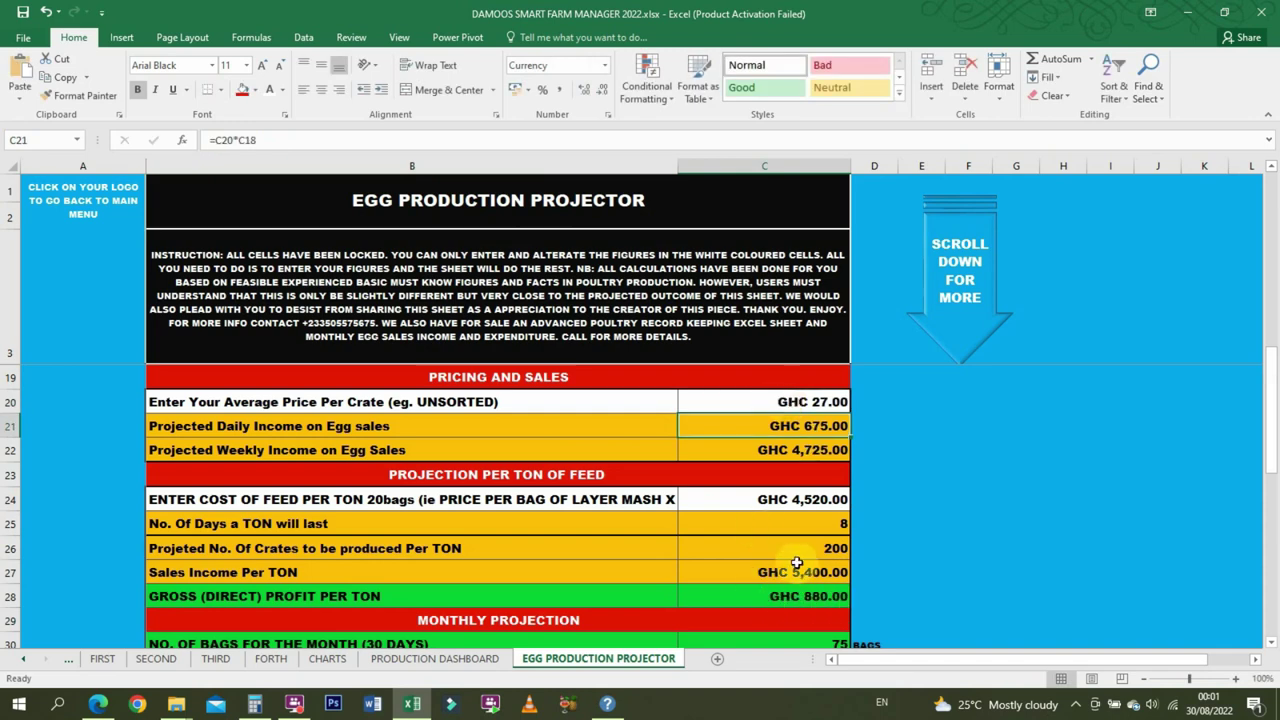
- Review the monthly projection, inspecting the formulas for bags, crates, total sales income and cost of feed
drag(1272, 388, 1265, 460)
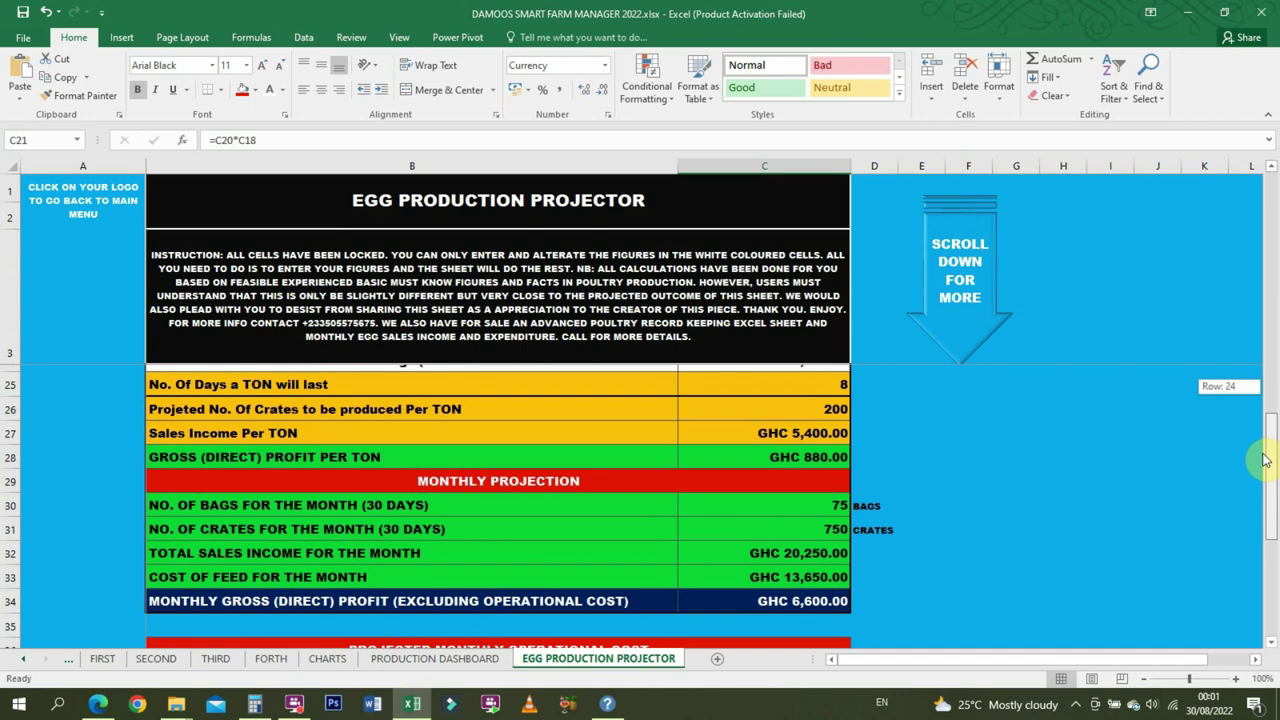
mouse_move(1265, 460)
mouse_down()
mouse_move(1265, 478)
mouse_move(1252, 471)
mouse_up()
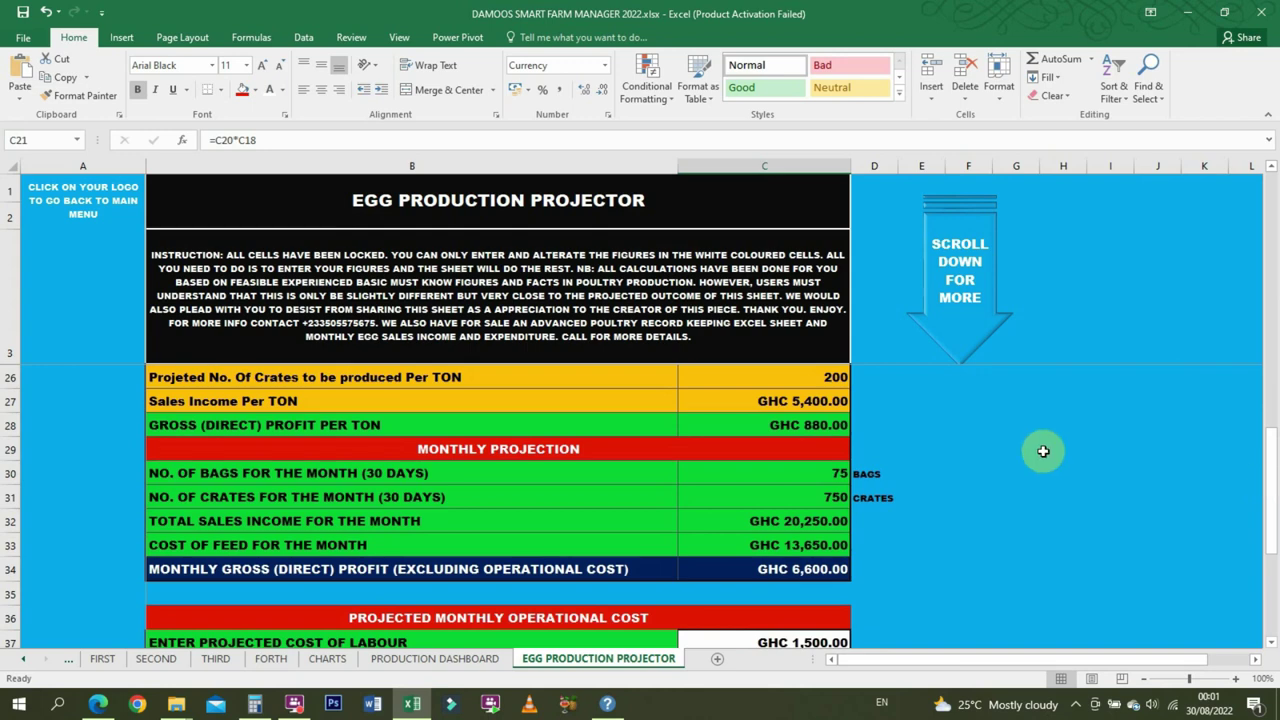
click(815, 473)
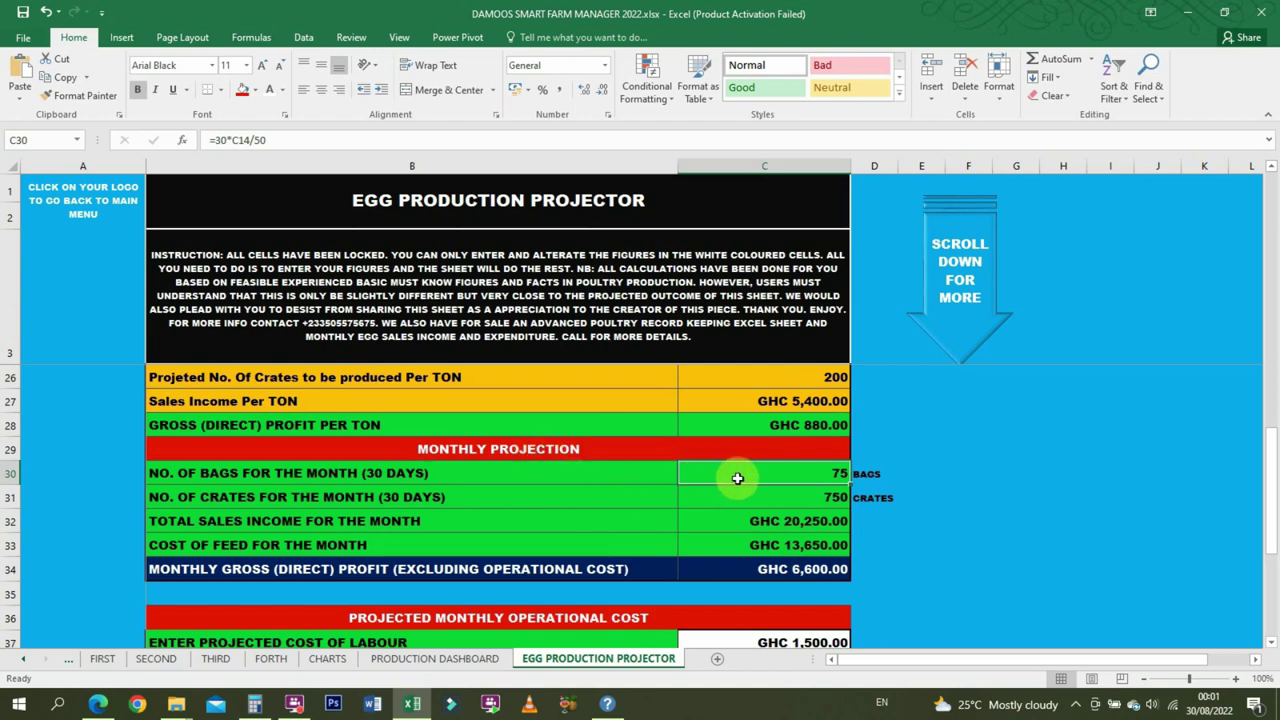
click(769, 502)
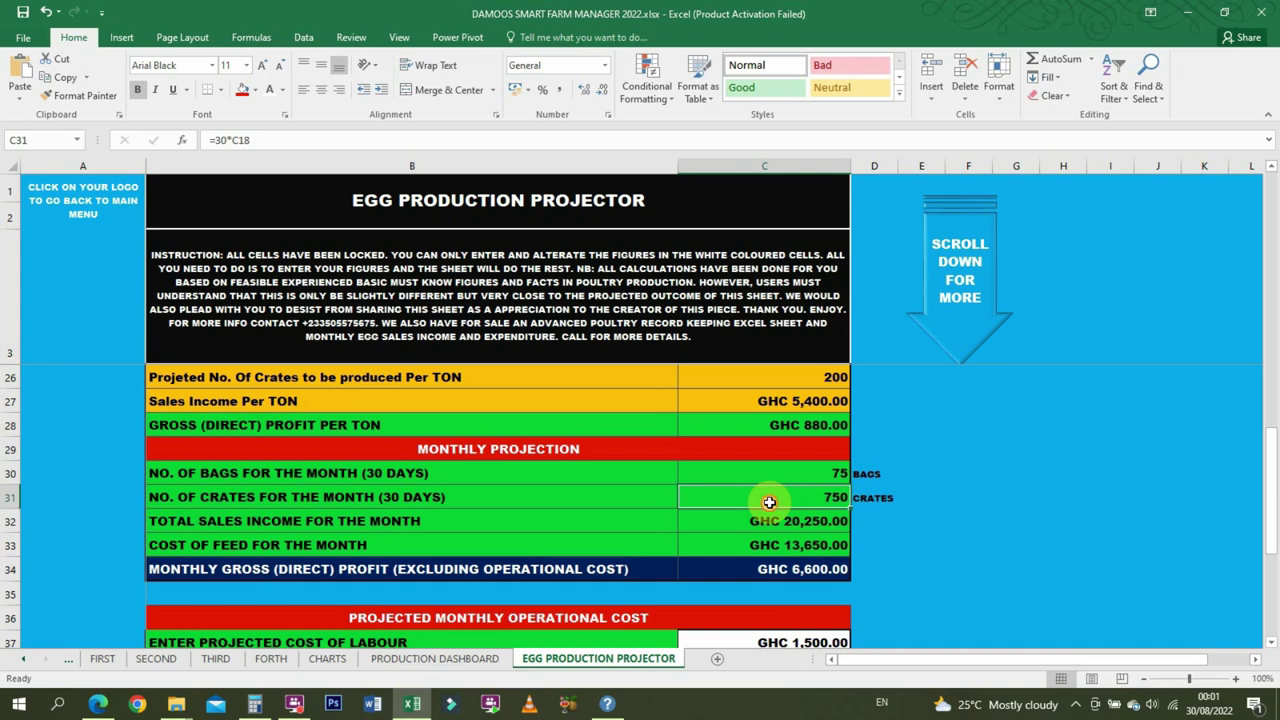
double_click(769, 502)
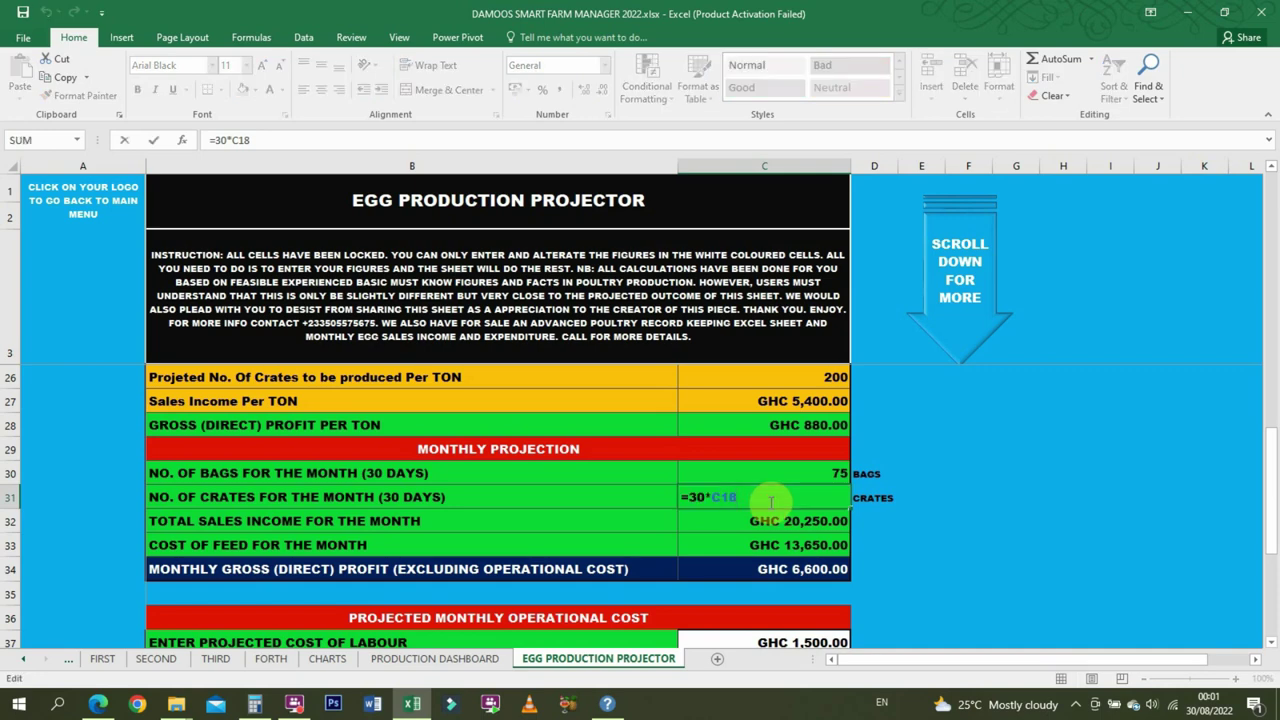
key(Return)
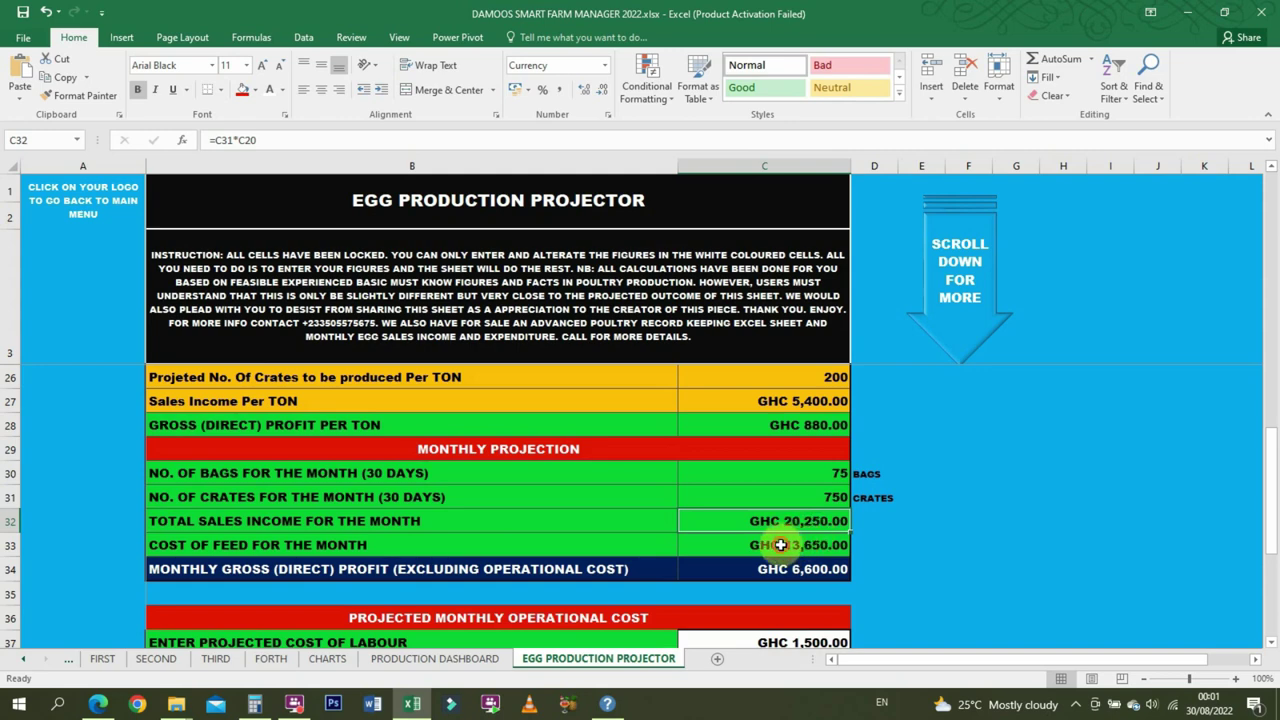
click(780, 545)
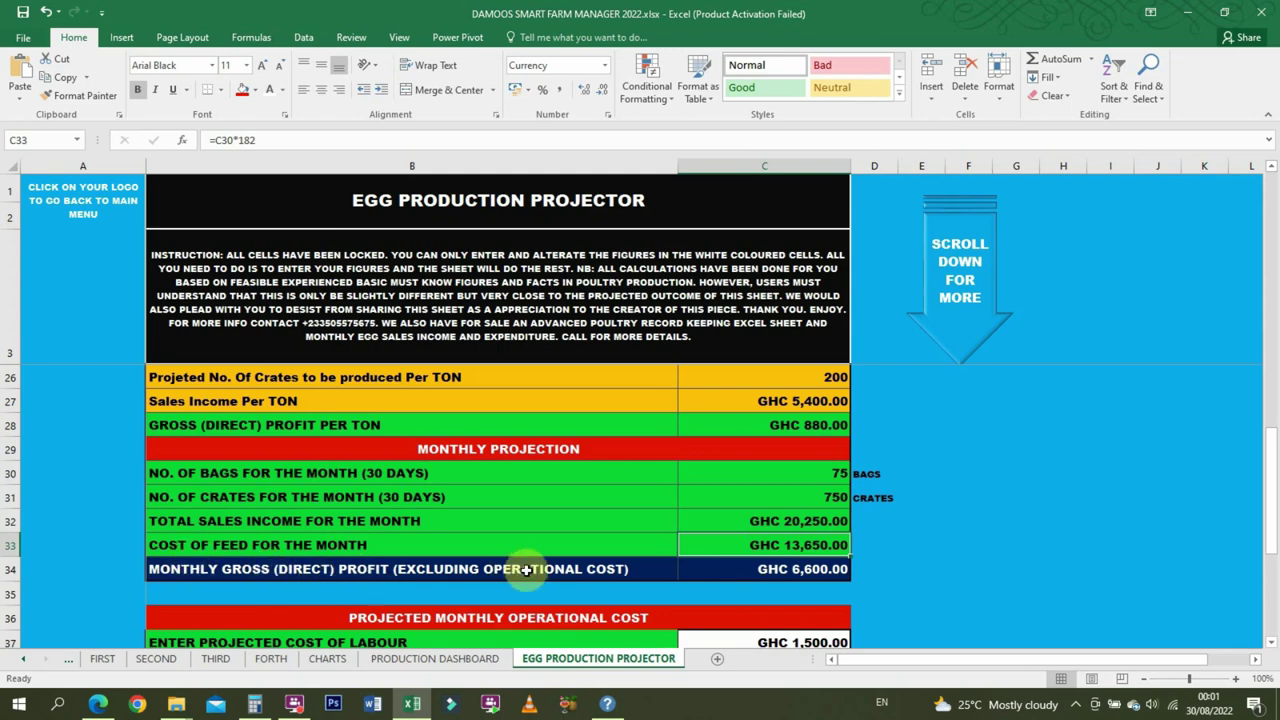
- Review the monthly gross profit and the projected monthly operational costs below it
click(1266, 438)
drag(1270, 463, 1274, 592)
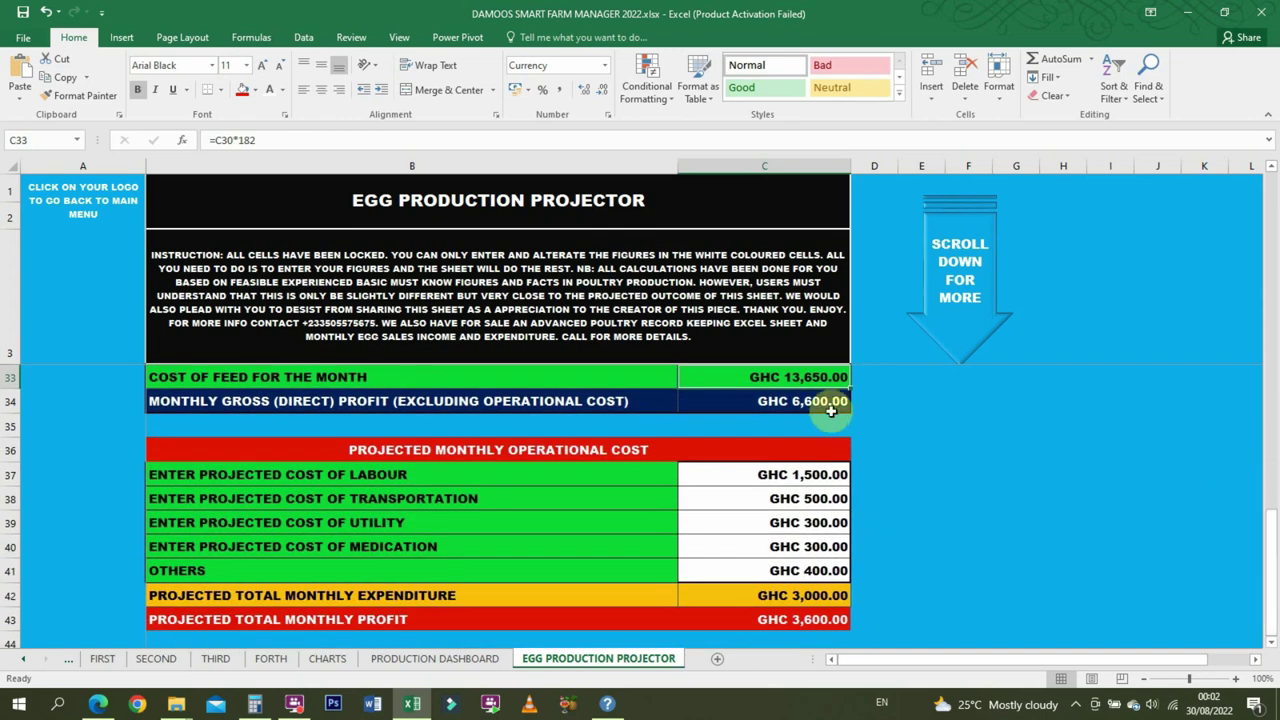
click(790, 425)
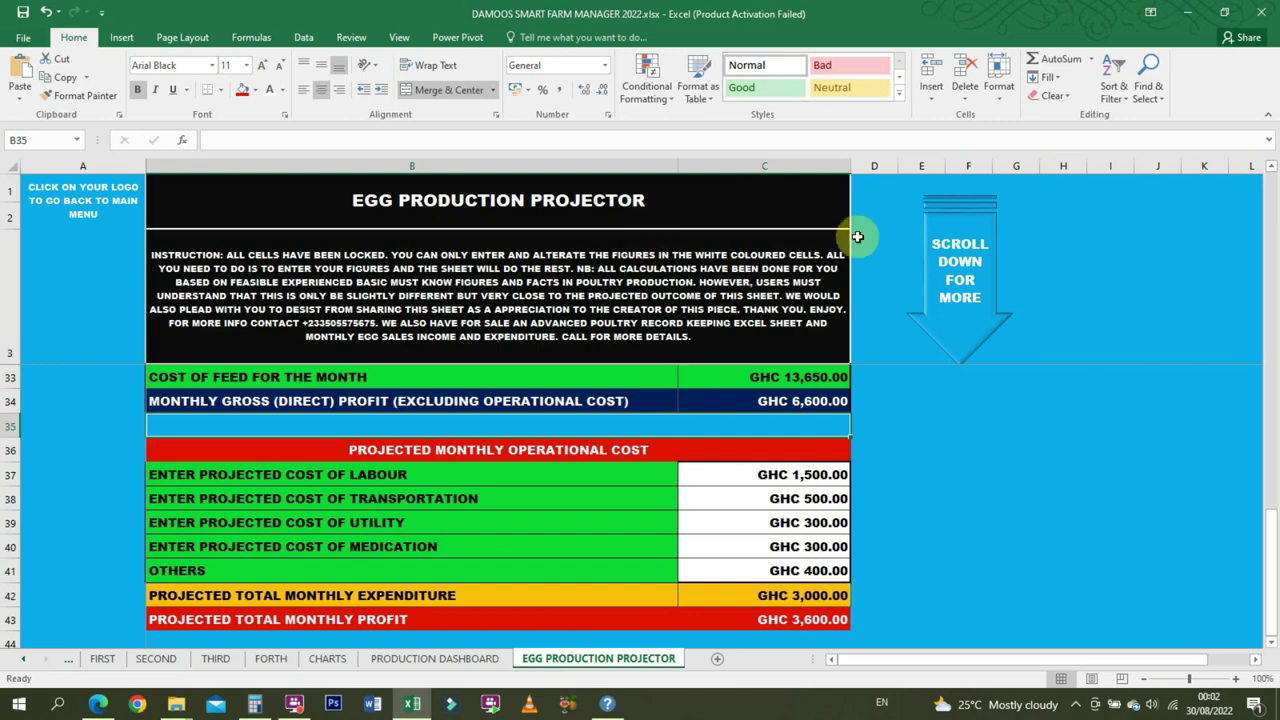
- Set the number of birds to 2000
drag(1271, 537, 1272, 185)
click(771, 382)
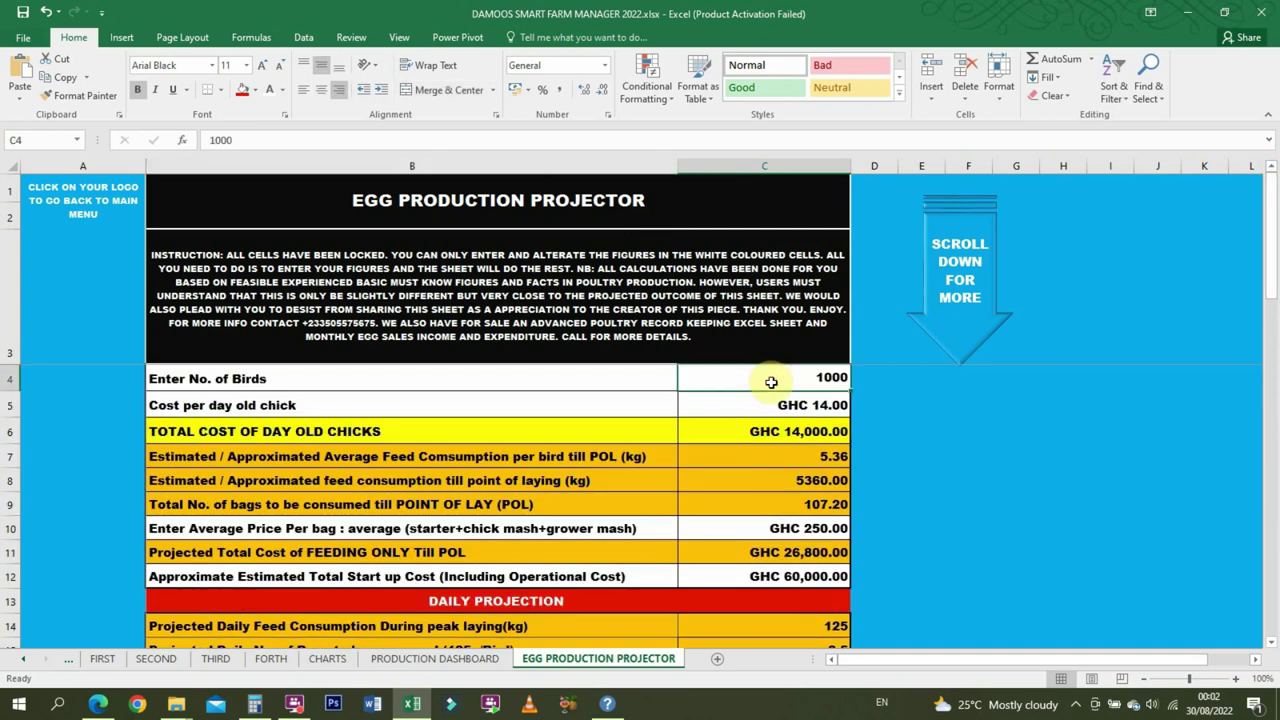
text(20)
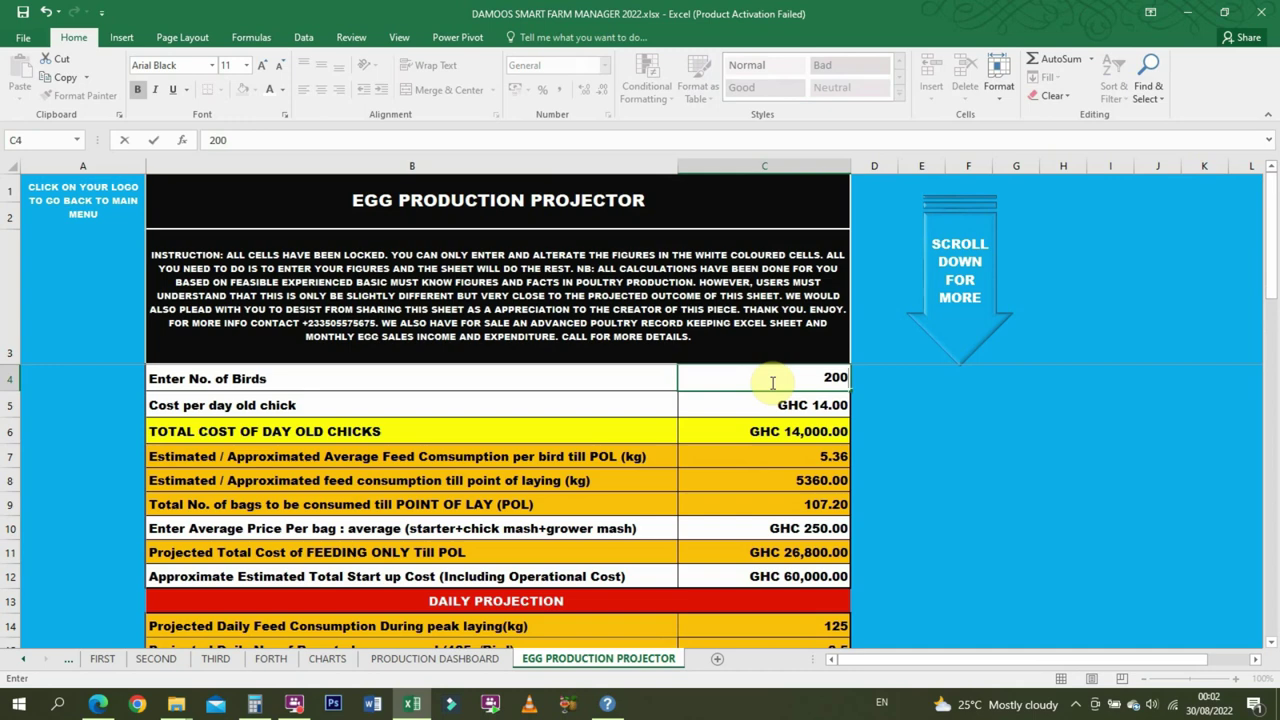
text(00)
key(Return)
- Set the expected or projected production rate in the daily projection to 80%
key(Return)
key(Return)
key(Return)
key(Return)
key(Return)
key(Return)
key(Return)
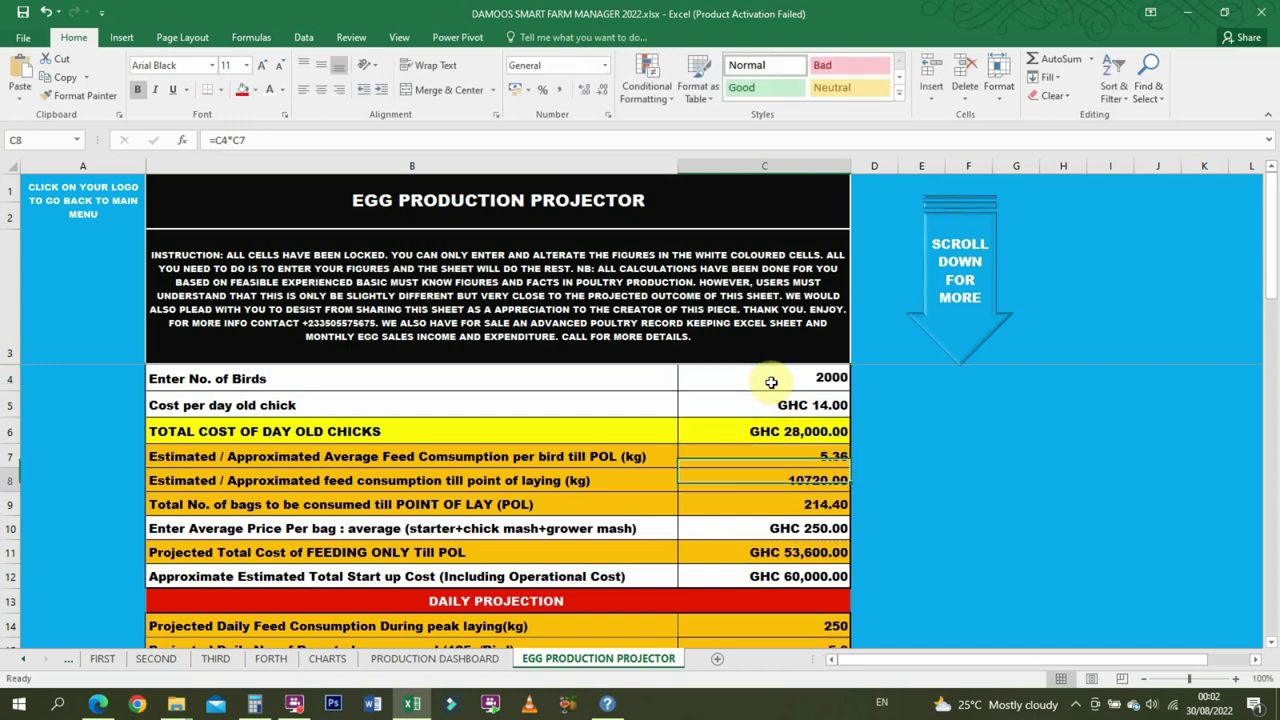
key(Return)
key(Return)
key(Return)
key(Return)
key(Return)
key(Return)
key(Return)
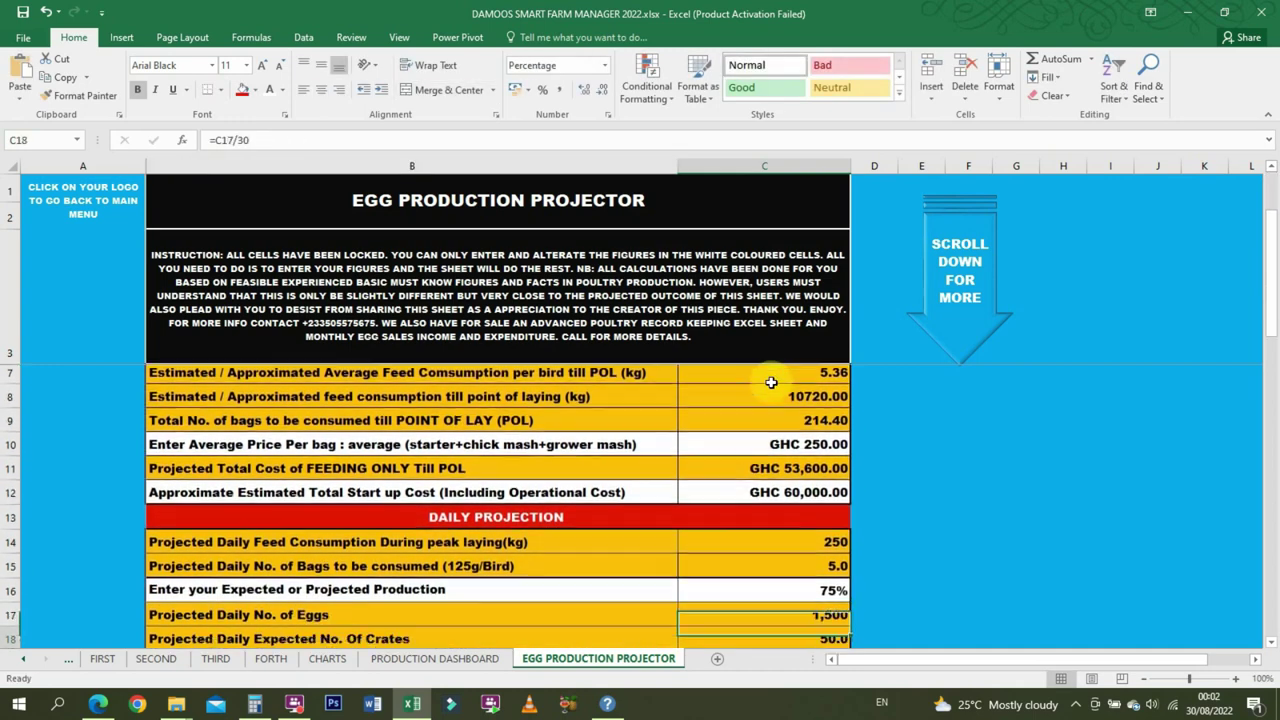
key(Up)
key(Up)
key(Up)
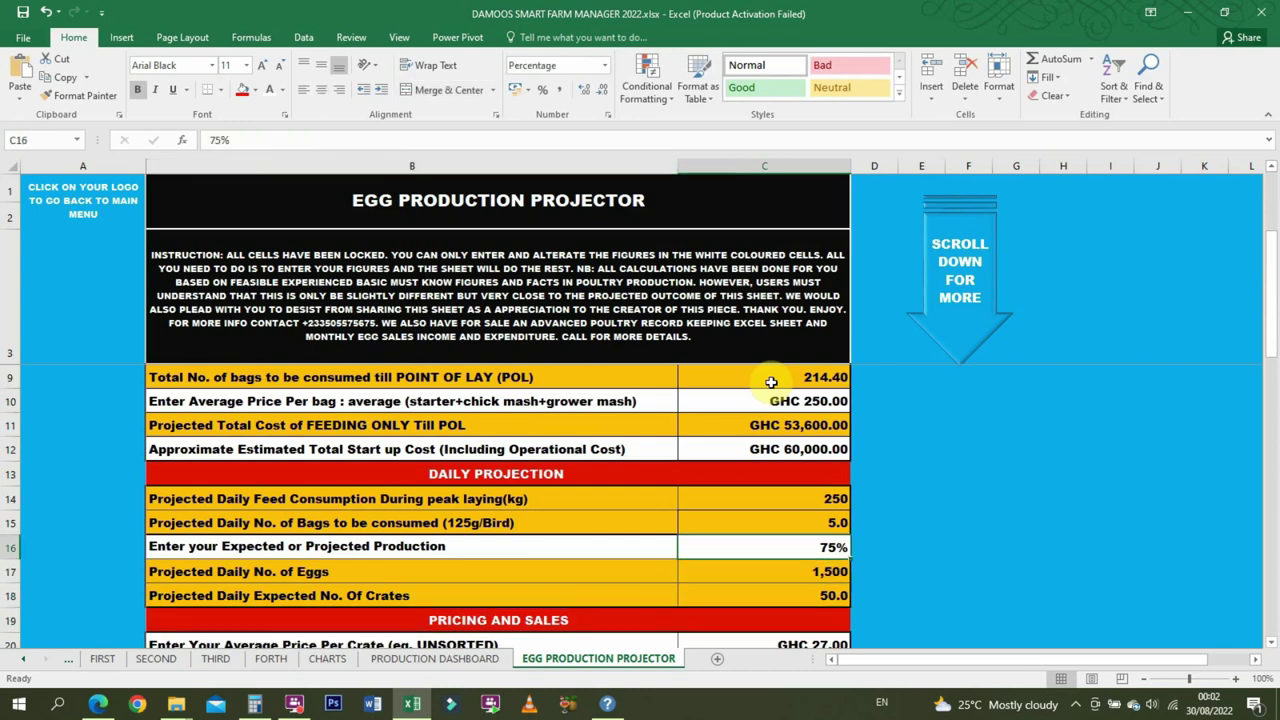
text(80)
key(Return)
- Review the recalculated daily, per-ton and monthly projections through to the projected total monthly profit
key(Return)
key(Return)
key(Return)
key(Return)
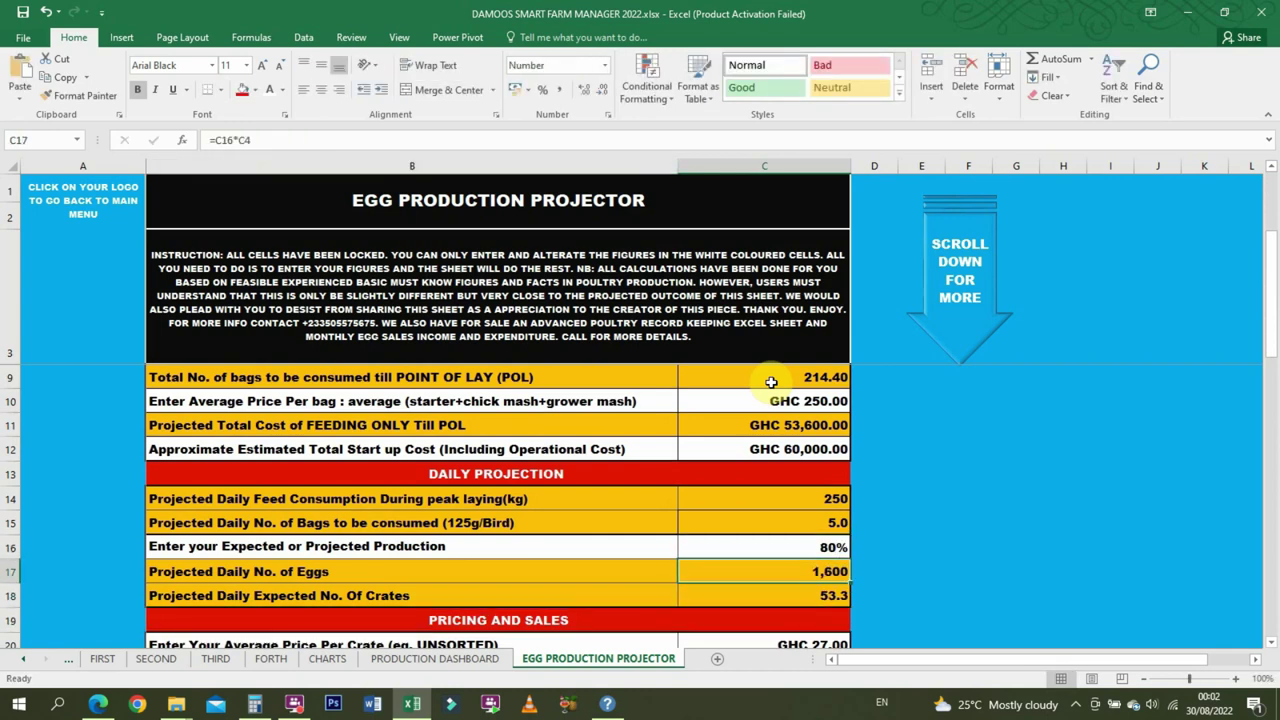
key(Return)
key(Return)
key(Return)
key(Return)
key(Return)
key(Return)
key(Return)
key(Return)
key(Return)
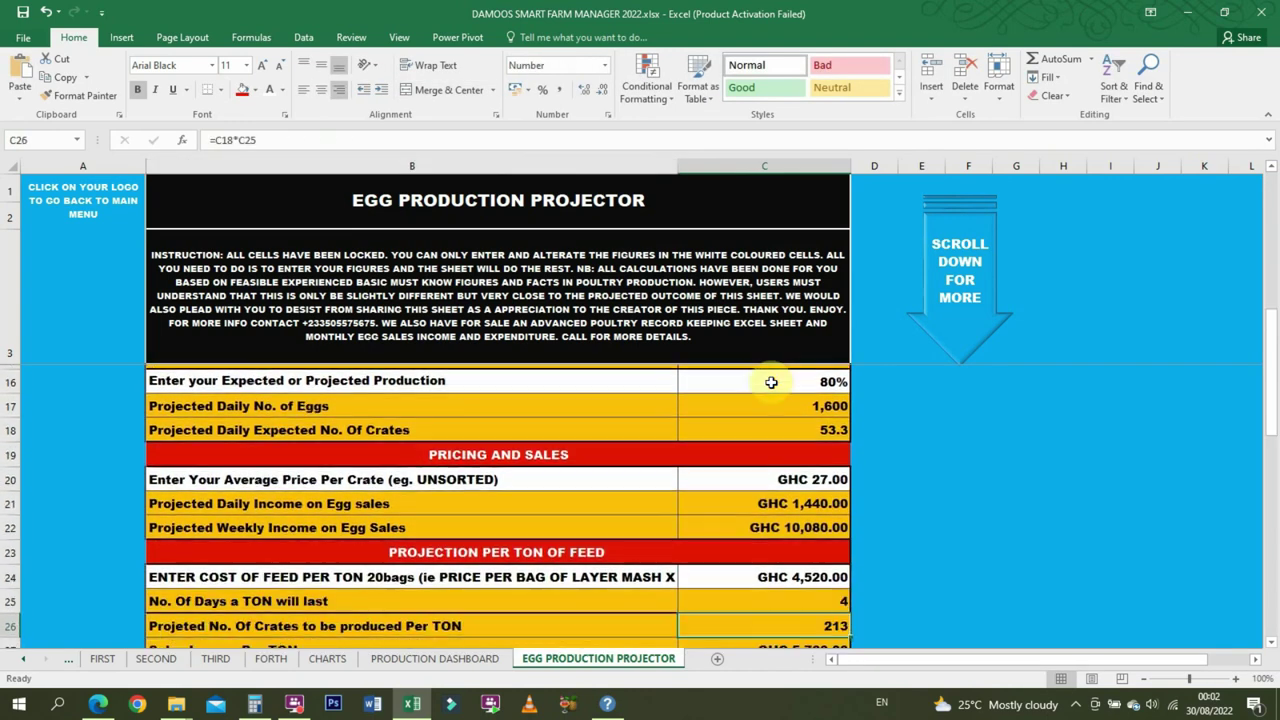
key(Return)
key(Return)
key(Return)
key(Return)
key(Return)
key(Return)
key(Return)
key(Return)
key(Return)
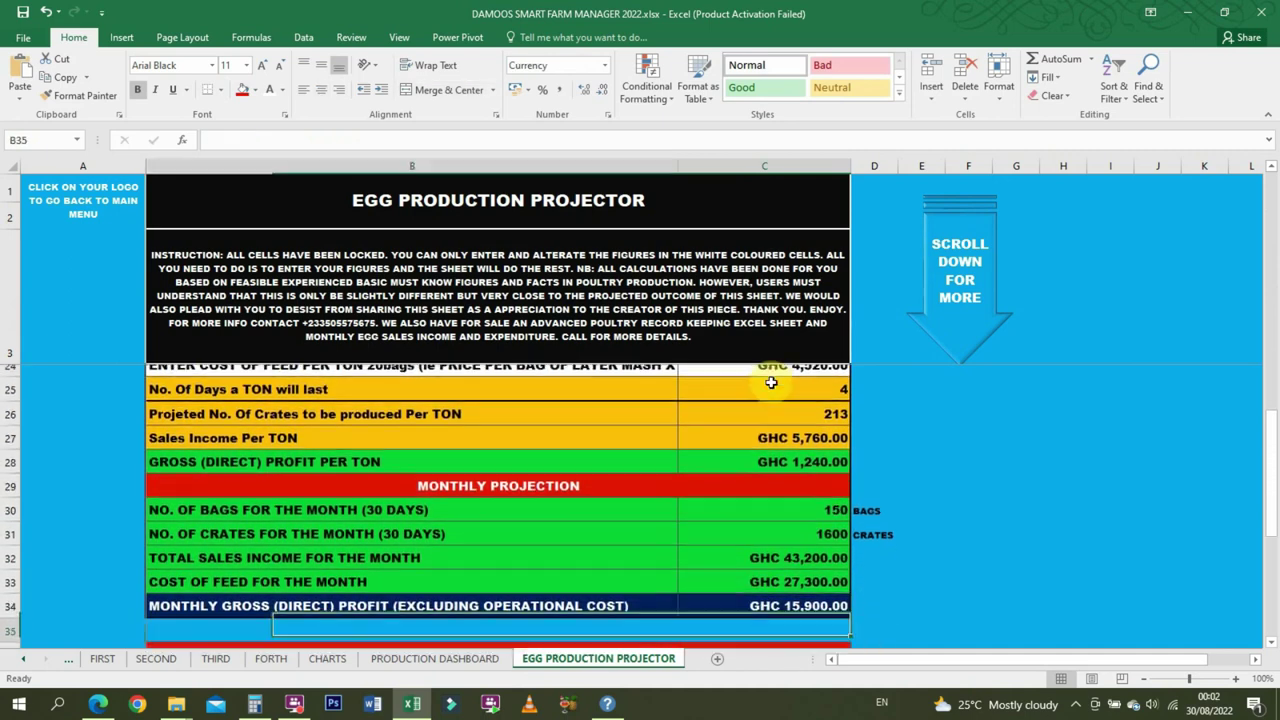
key(Return)
key(Return)
key(Return)
key(Return)
key(Return)
key(Return)
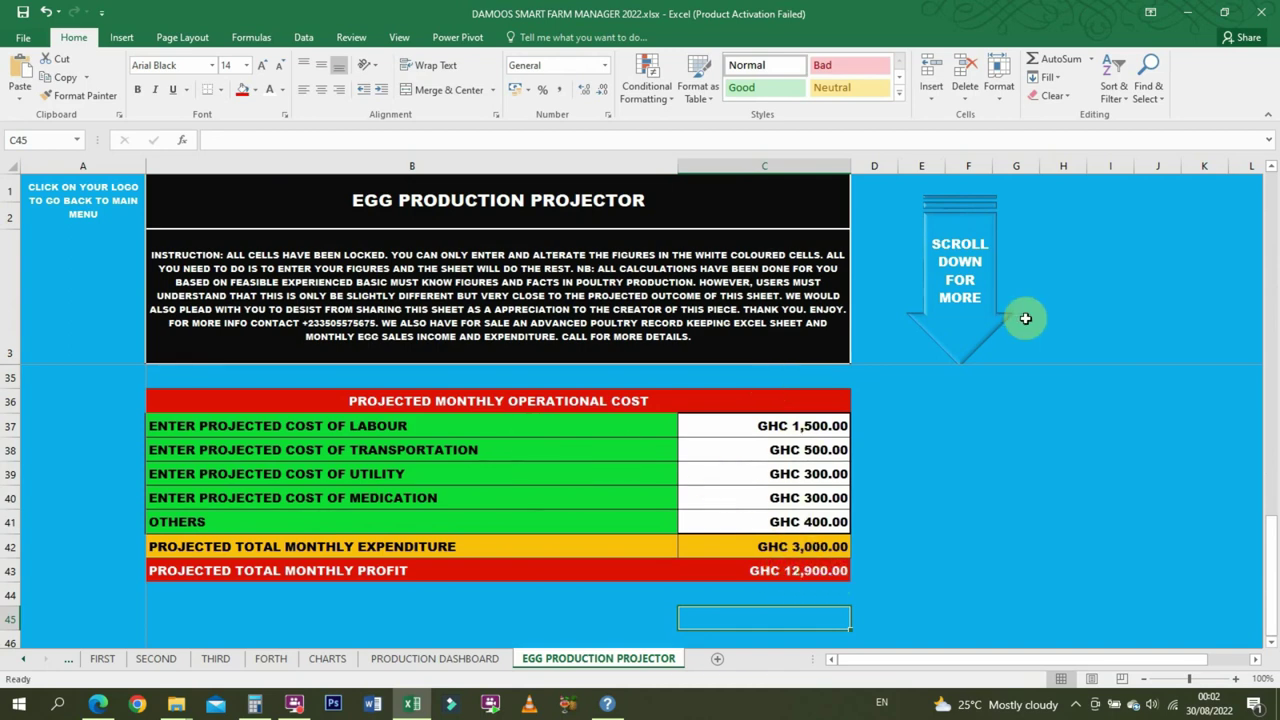
drag(1275, 515, 1256, 206)
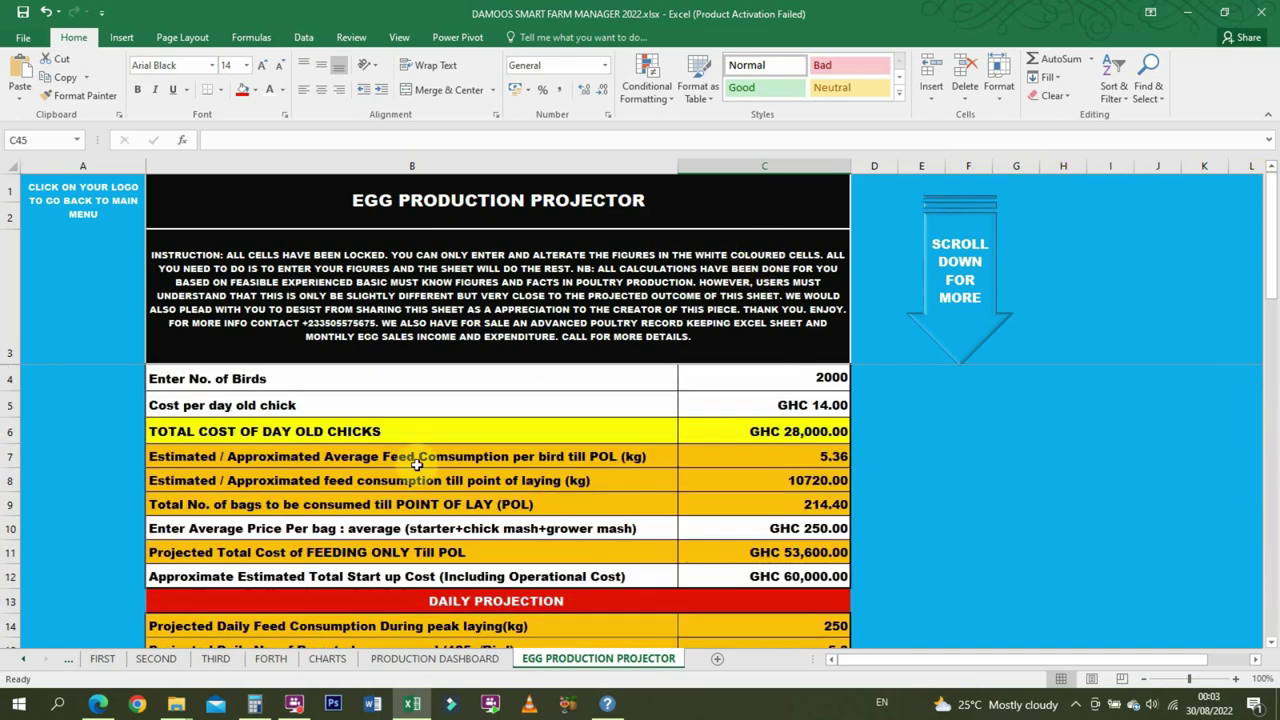
- Open the PRODUCTION DASHBOARD sheet and check the 2022 group in the 1st batch table, leaving it collapsed
click(455, 659)
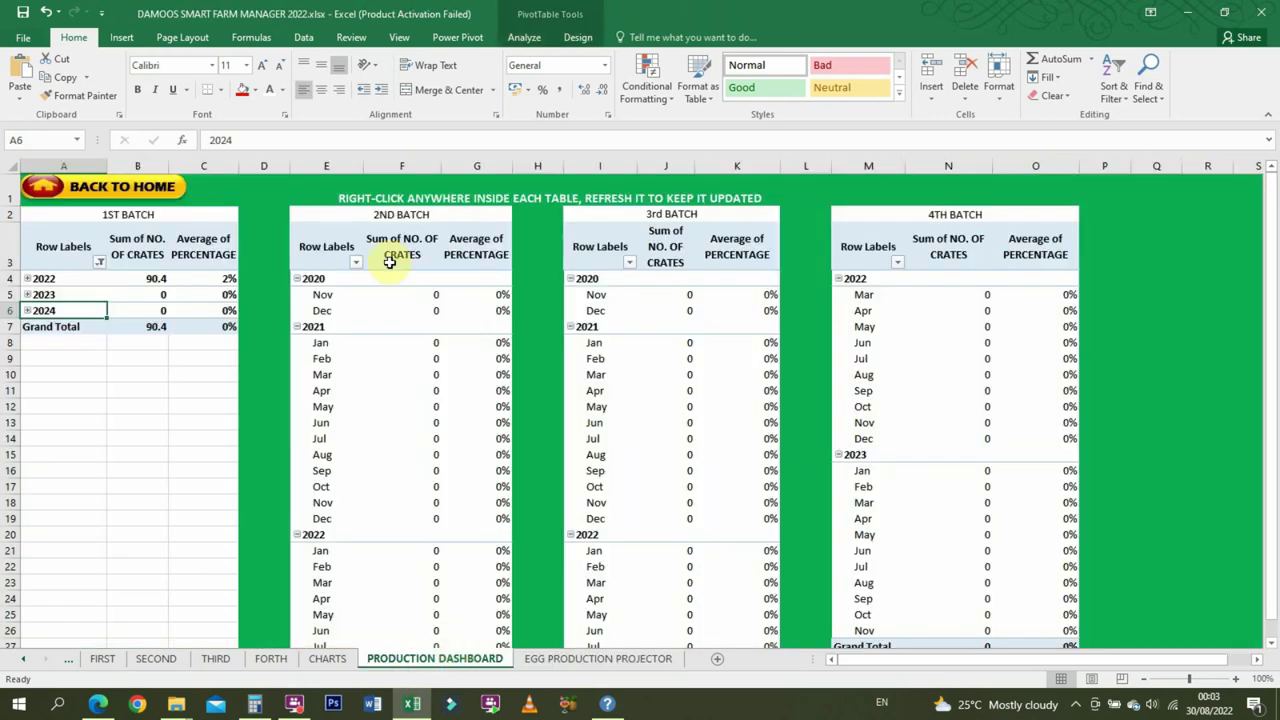
click(27, 280)
click(27, 280)
click(27, 280)
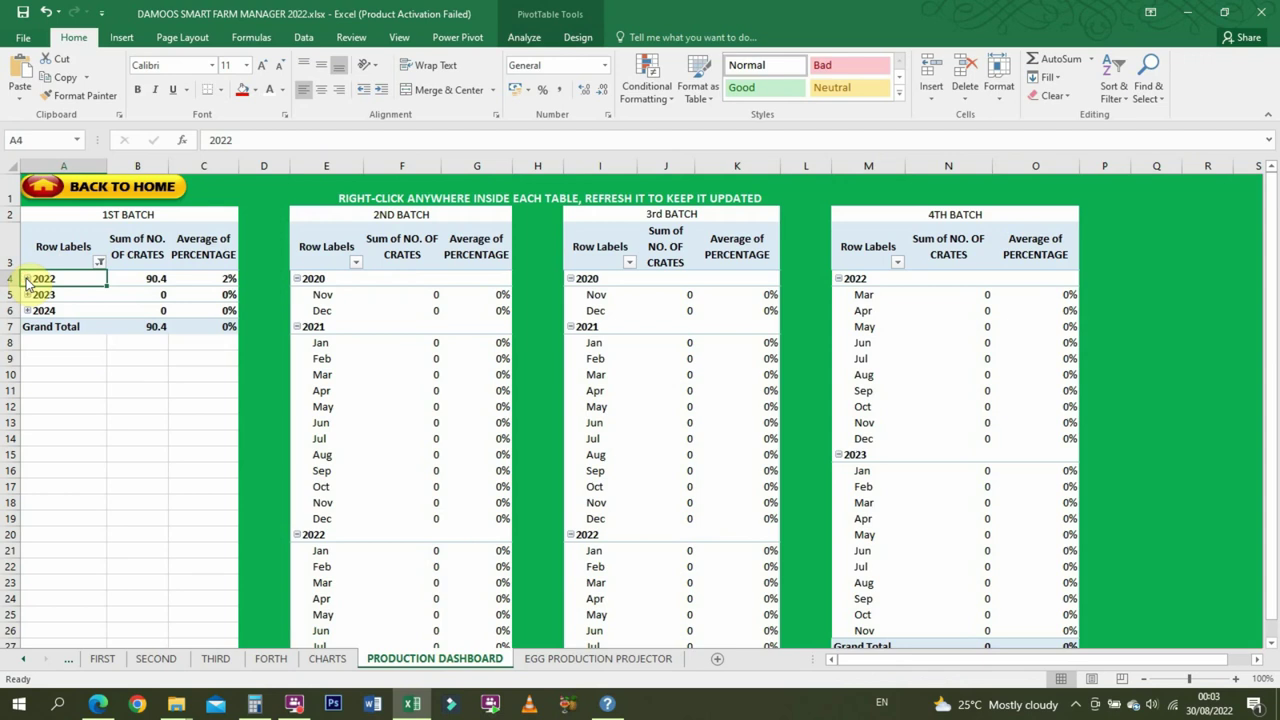
- Collapse the 2020, 2021 and 2022 groups in the 2nd batch pivot table
click(297, 283)
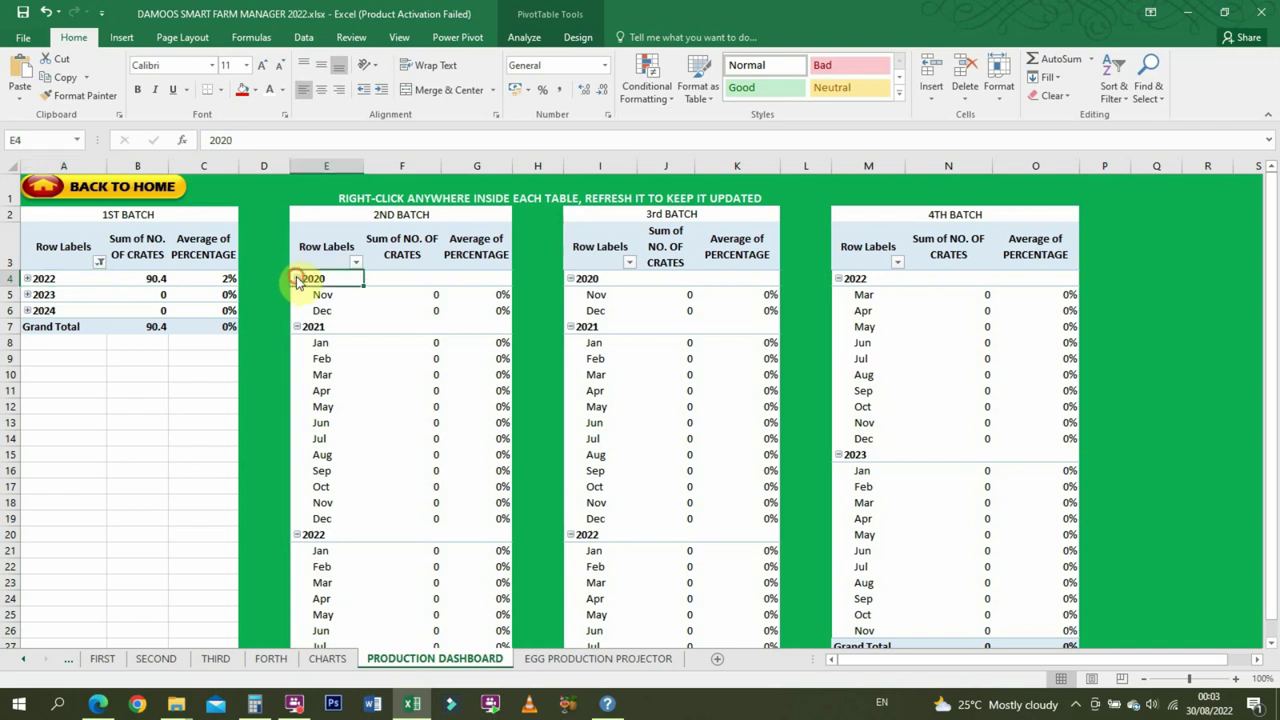
click(297, 283)
click(297, 296)
click(297, 296)
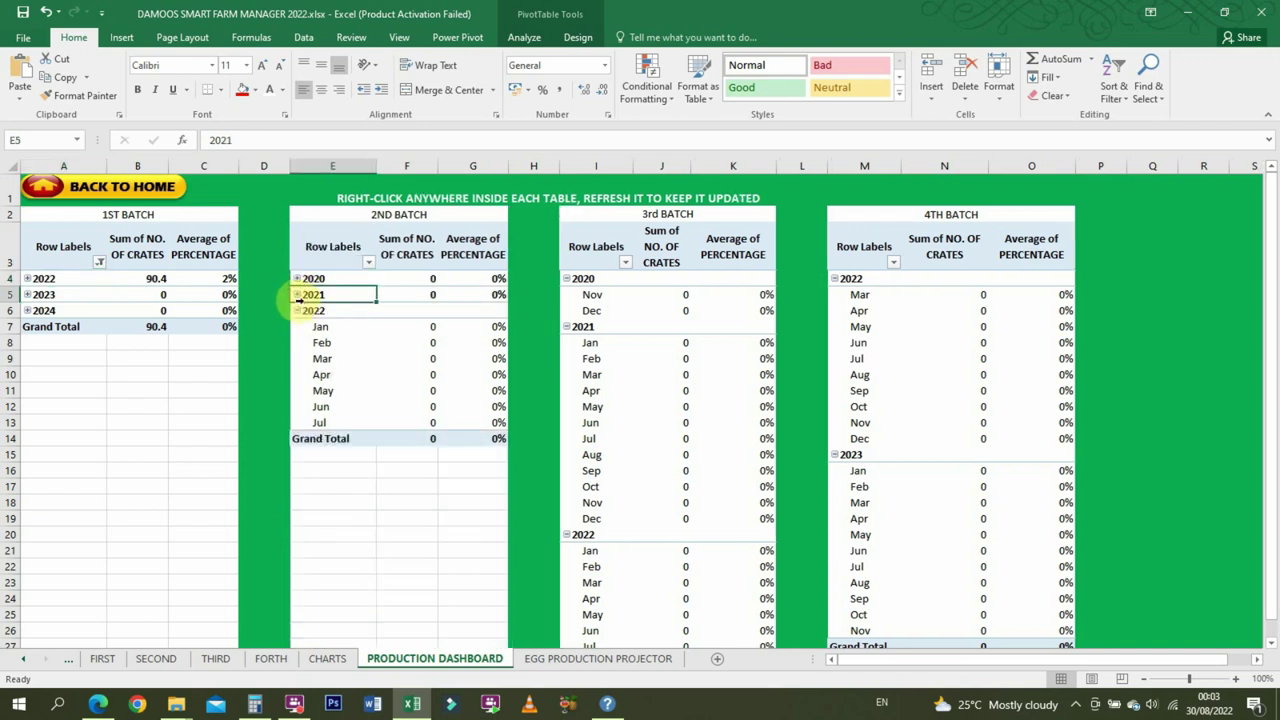
click(295, 312)
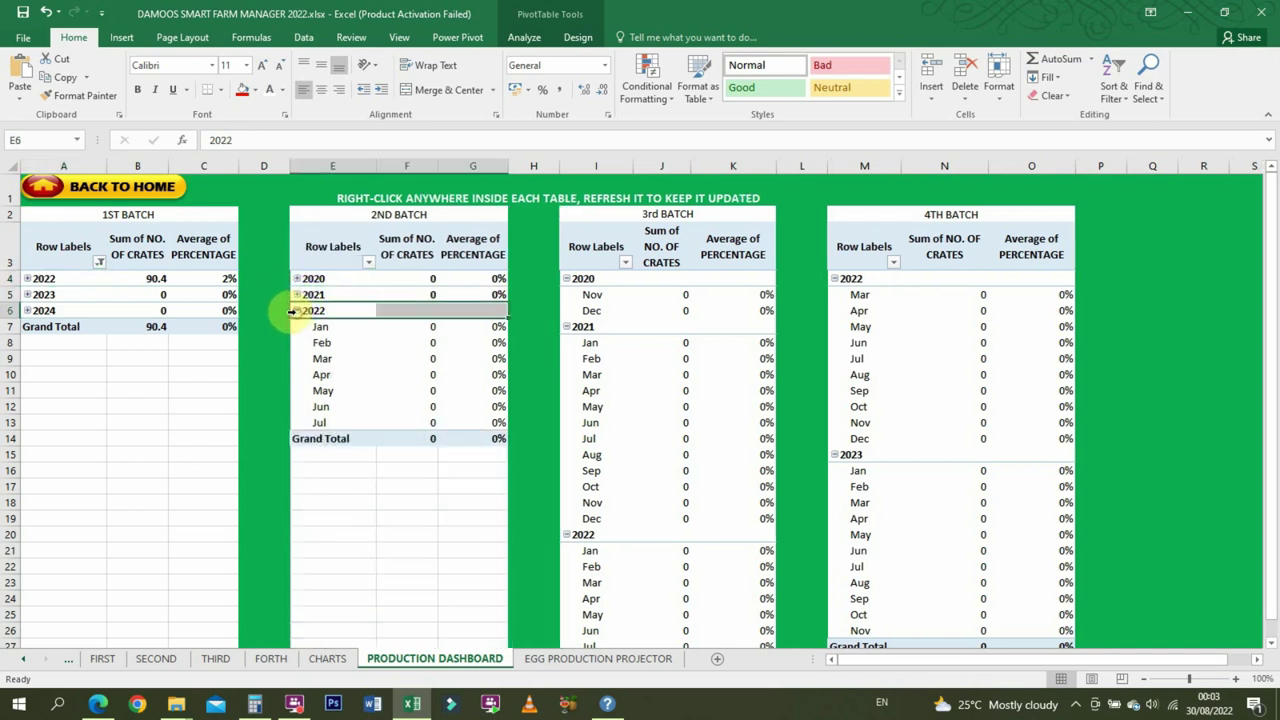
click(296, 312)
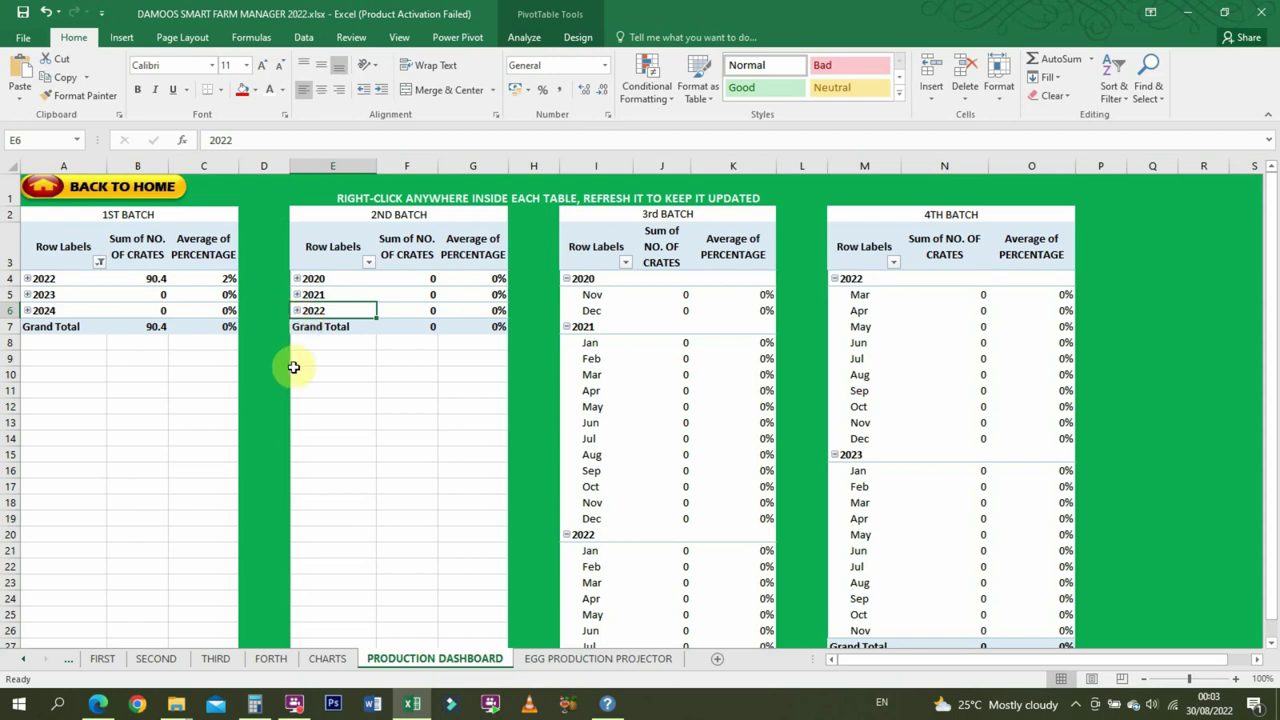
- Return to the main menu and open the charts and data analysis page to view the batch production charts
click(148, 186)
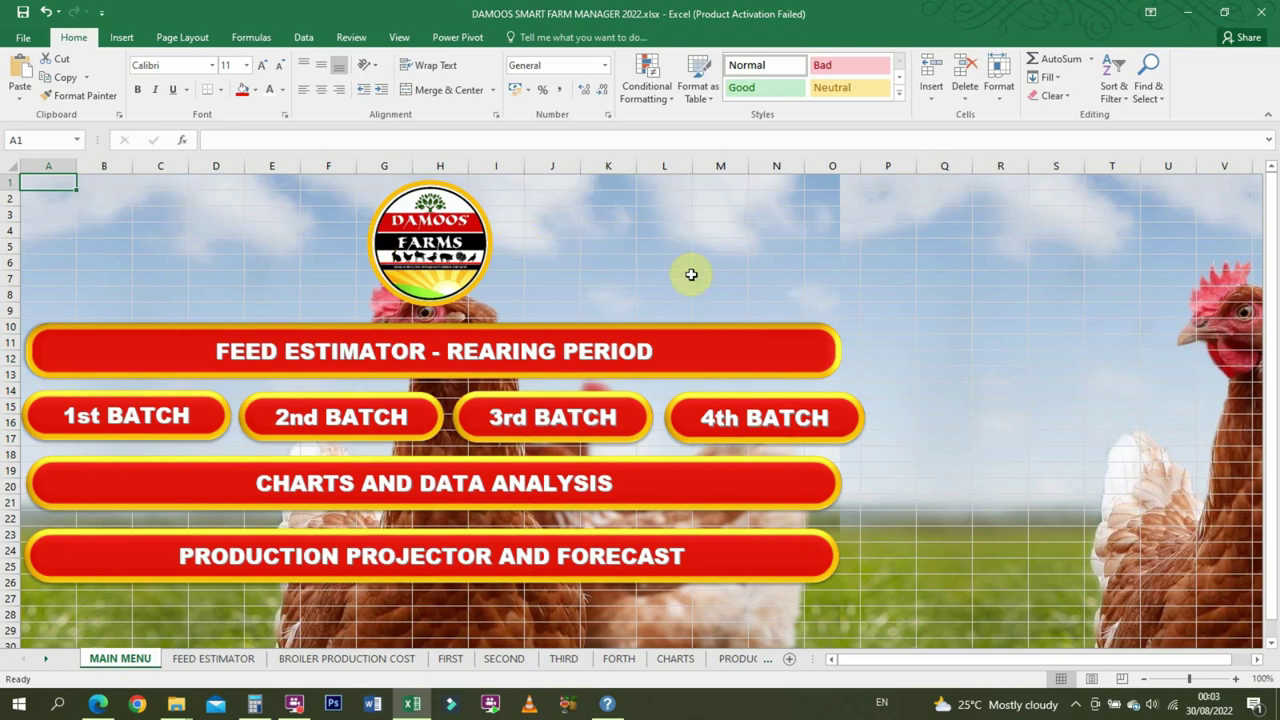
click(468, 478)
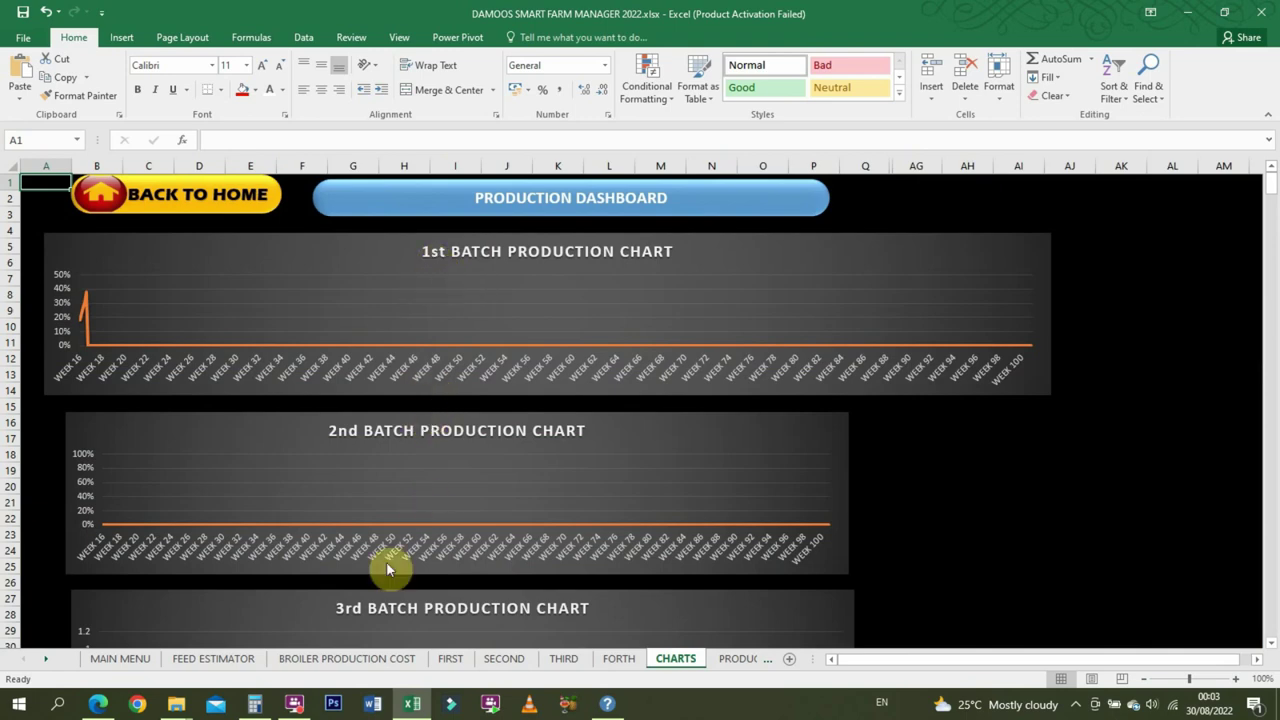
click(295, 705)
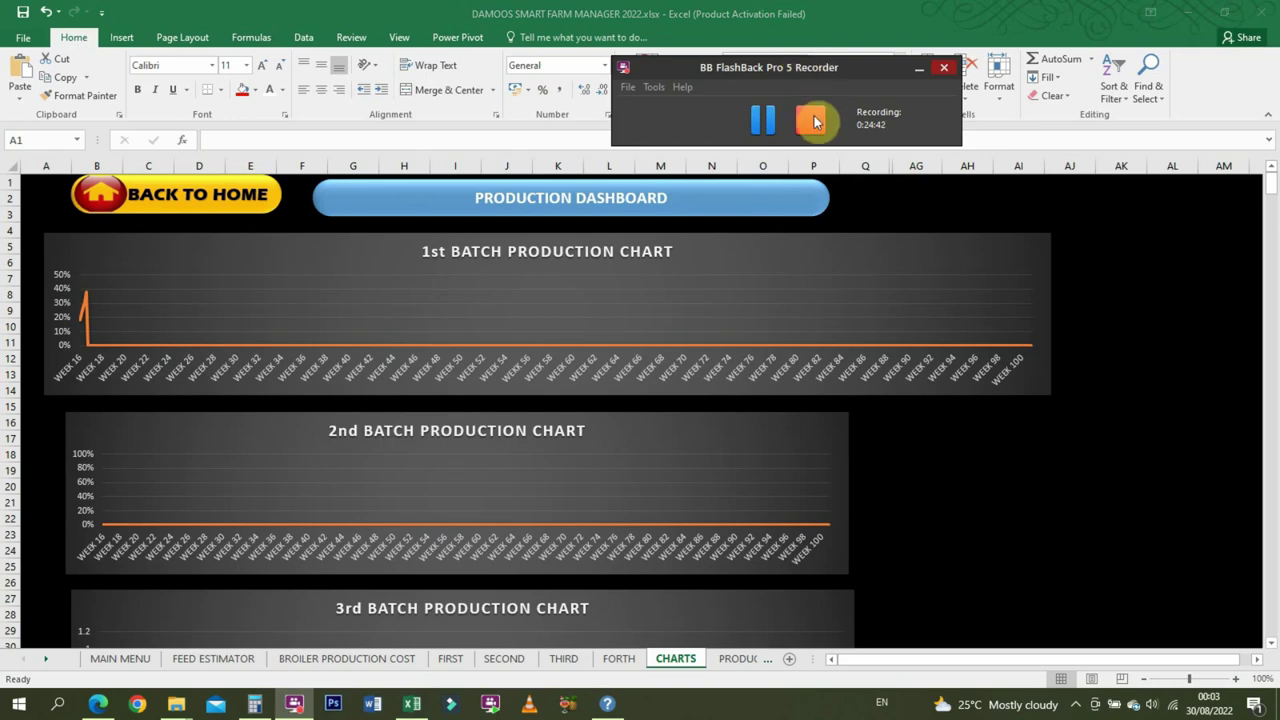